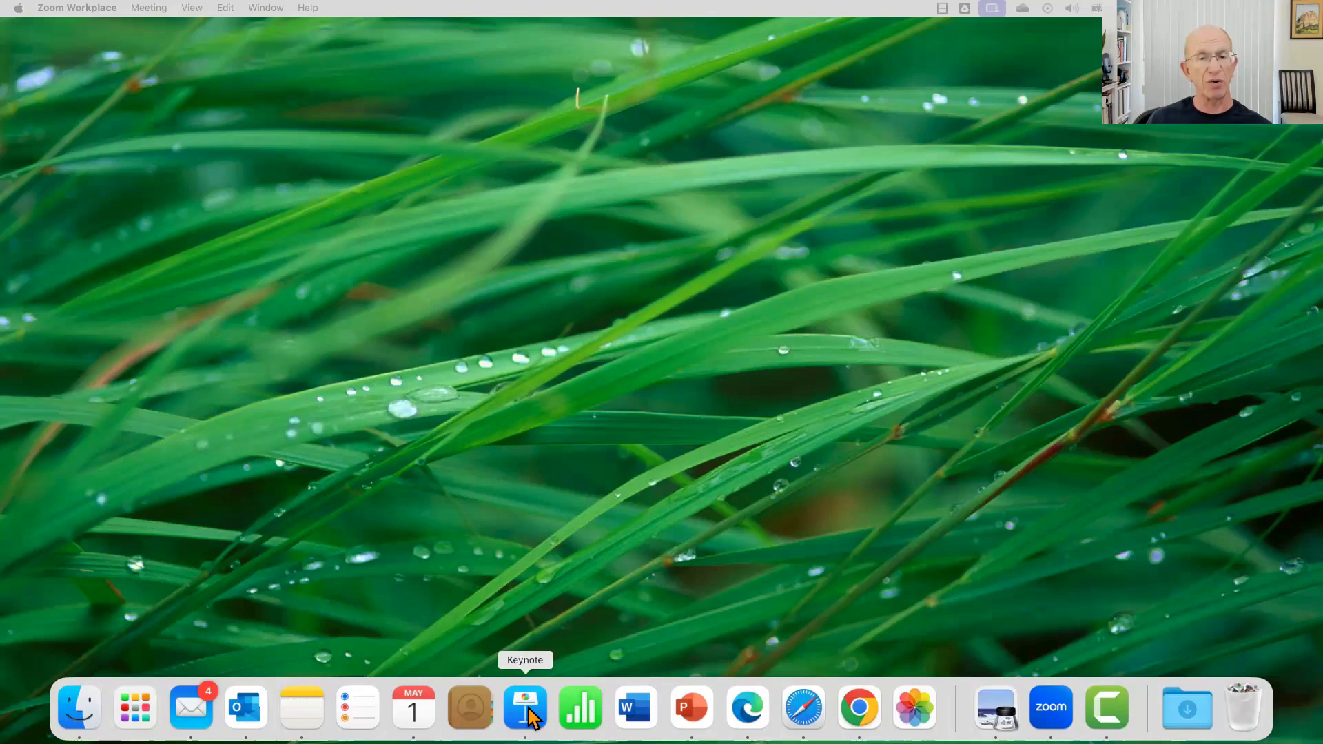
Open Keynote and start a new document.
{"action": "left_click", "coordinate": [527, 713]}
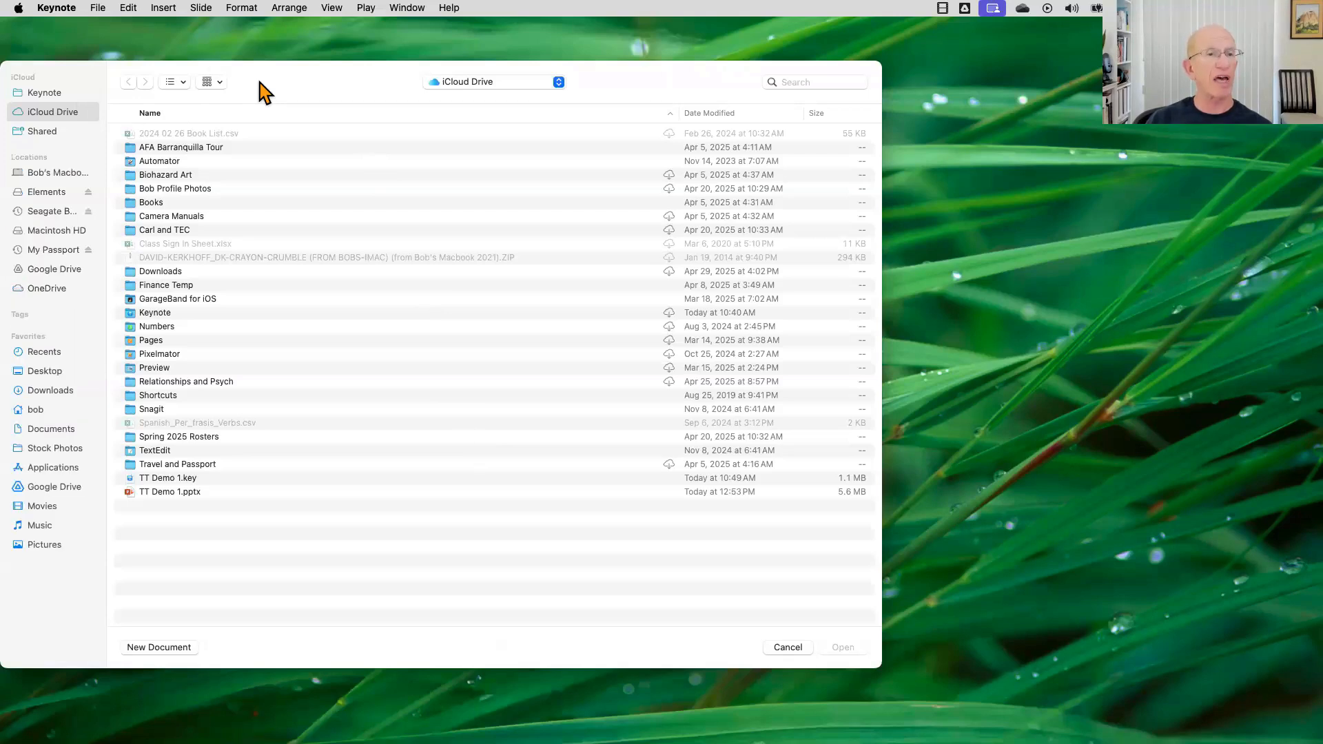
{"action": "left_click", "coordinate": [170, 318]}
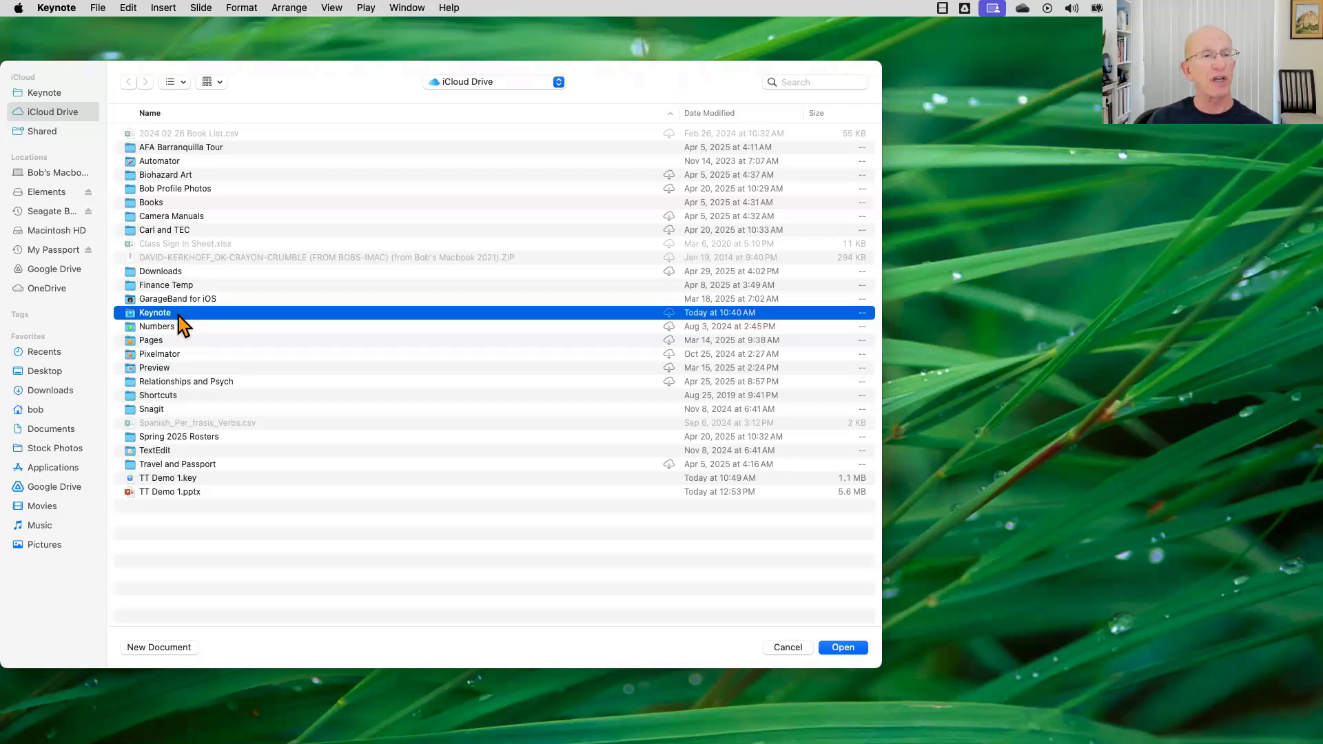
{"action": "left_click", "coordinate": [174, 649]}
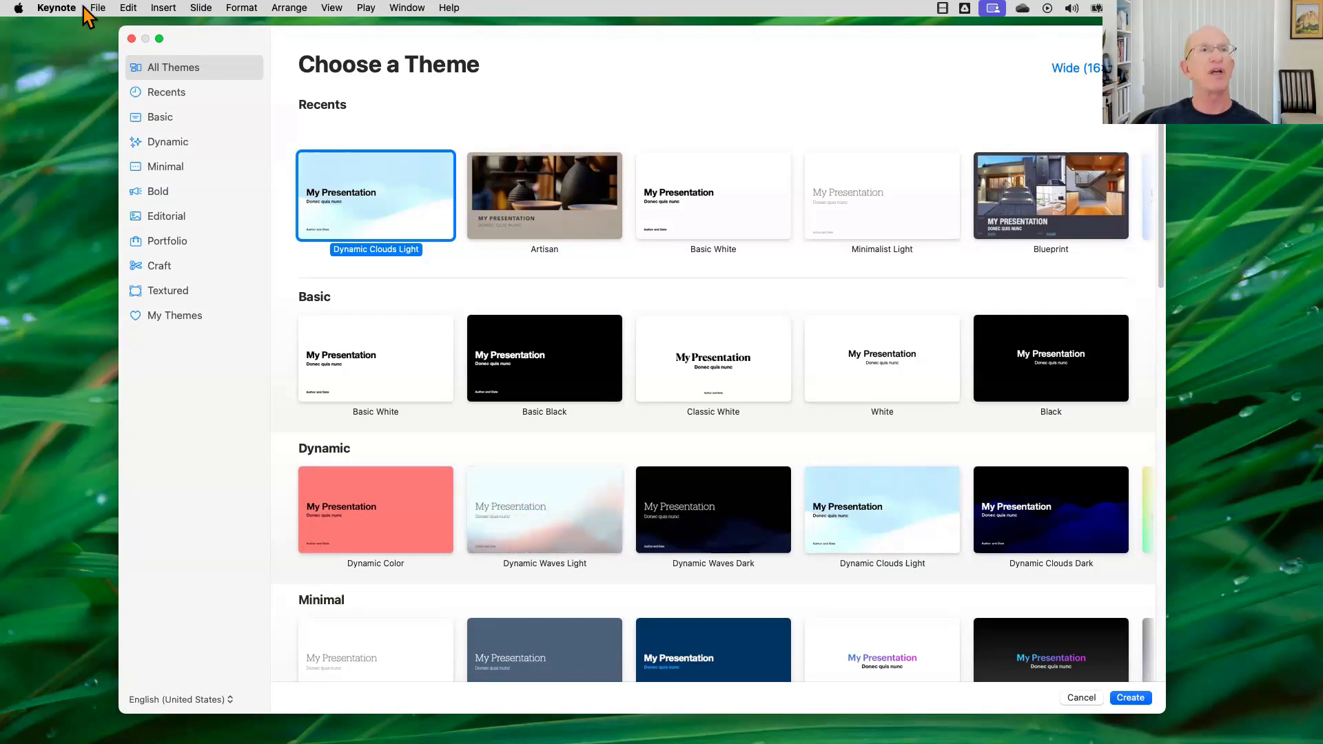
{"action": "left_click", "coordinate": [60, 8]}
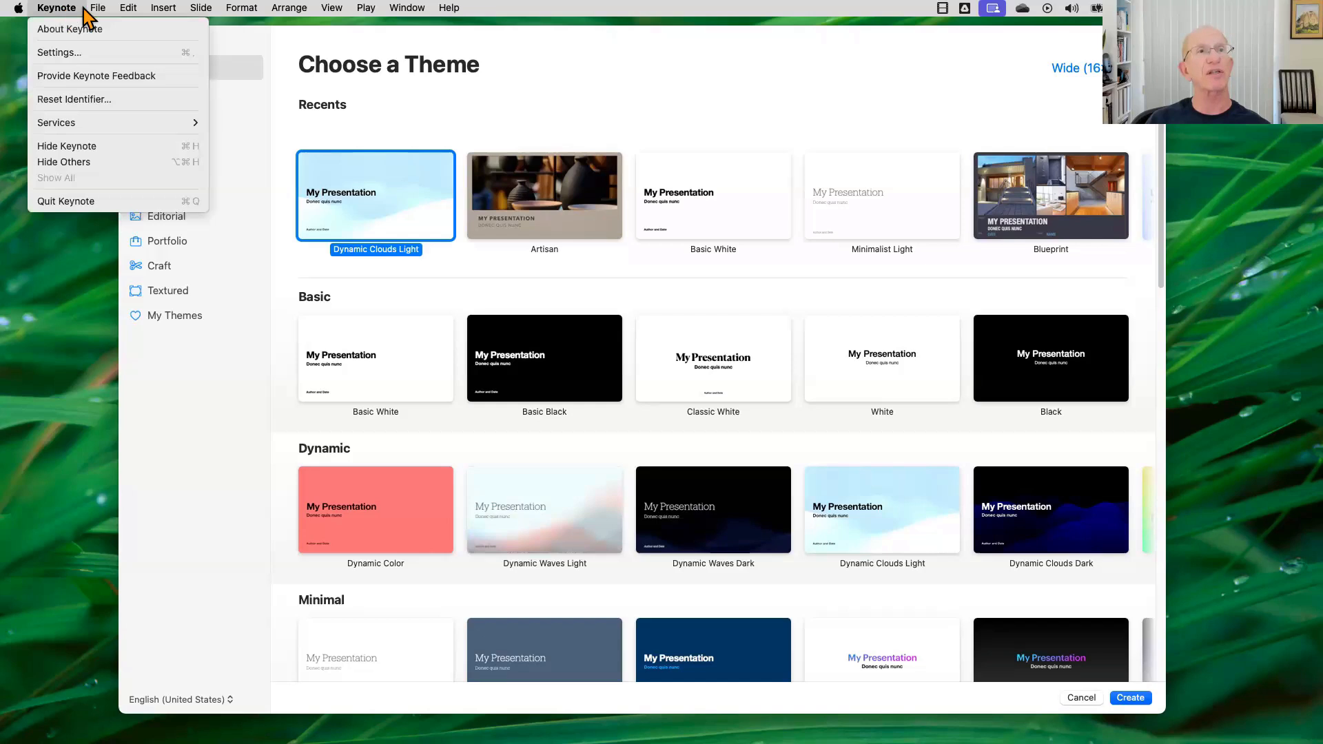
{"action": "mouse_move", "coordinate": [147, 10]}
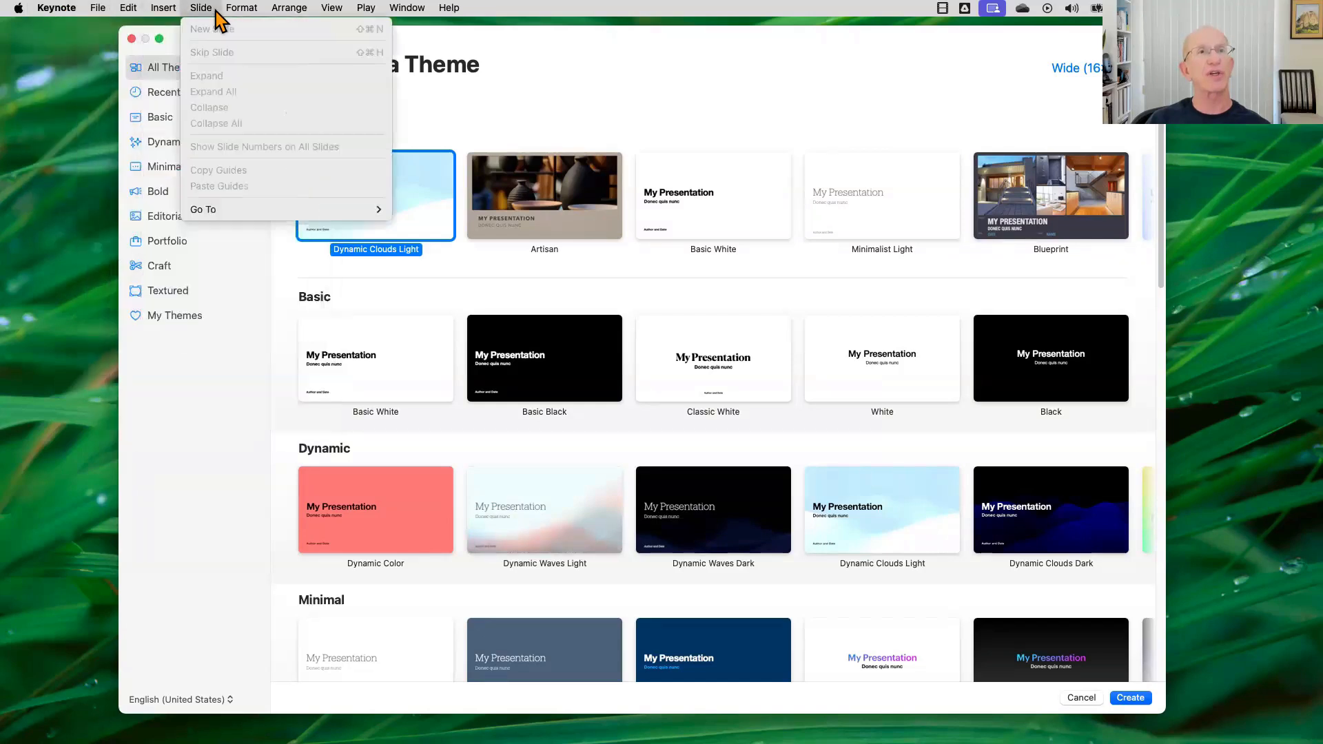
{"action": "left_click", "coordinate": [489, 35]}
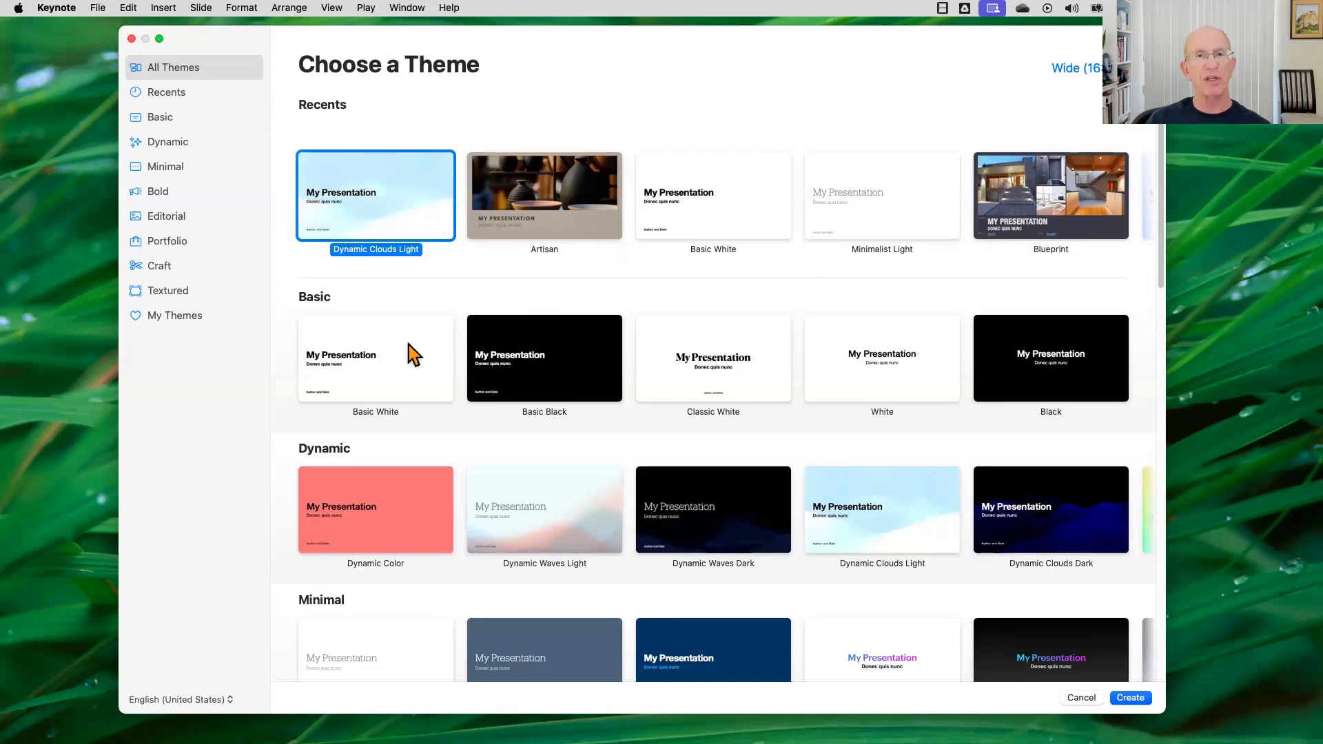
Look through the available presentation themes in every category, from Basic down to the custom themes.
{"action": "scroll", "coordinate": [408, 344], "scroll_direction": "down", "scroll_amount": 4}
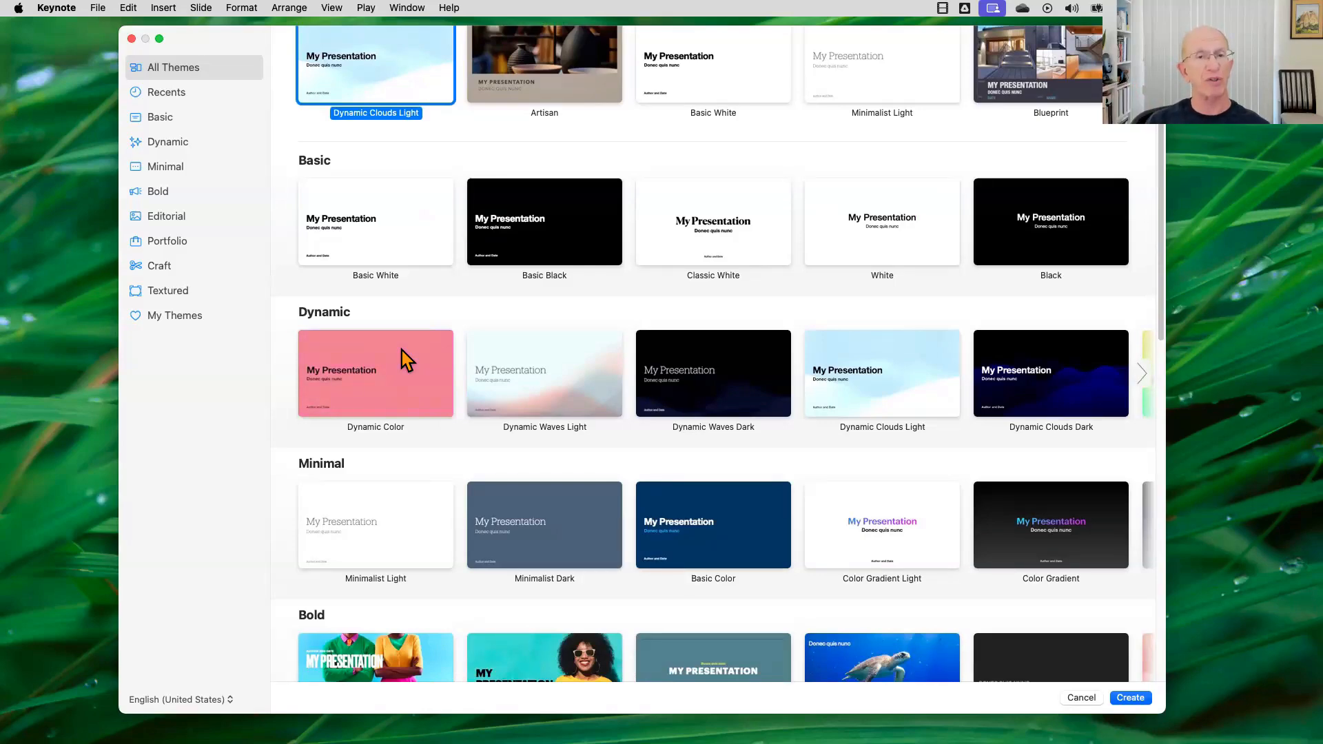
{"action": "scroll", "coordinate": [402, 350], "scroll_direction": "down", "scroll_amount": 6}
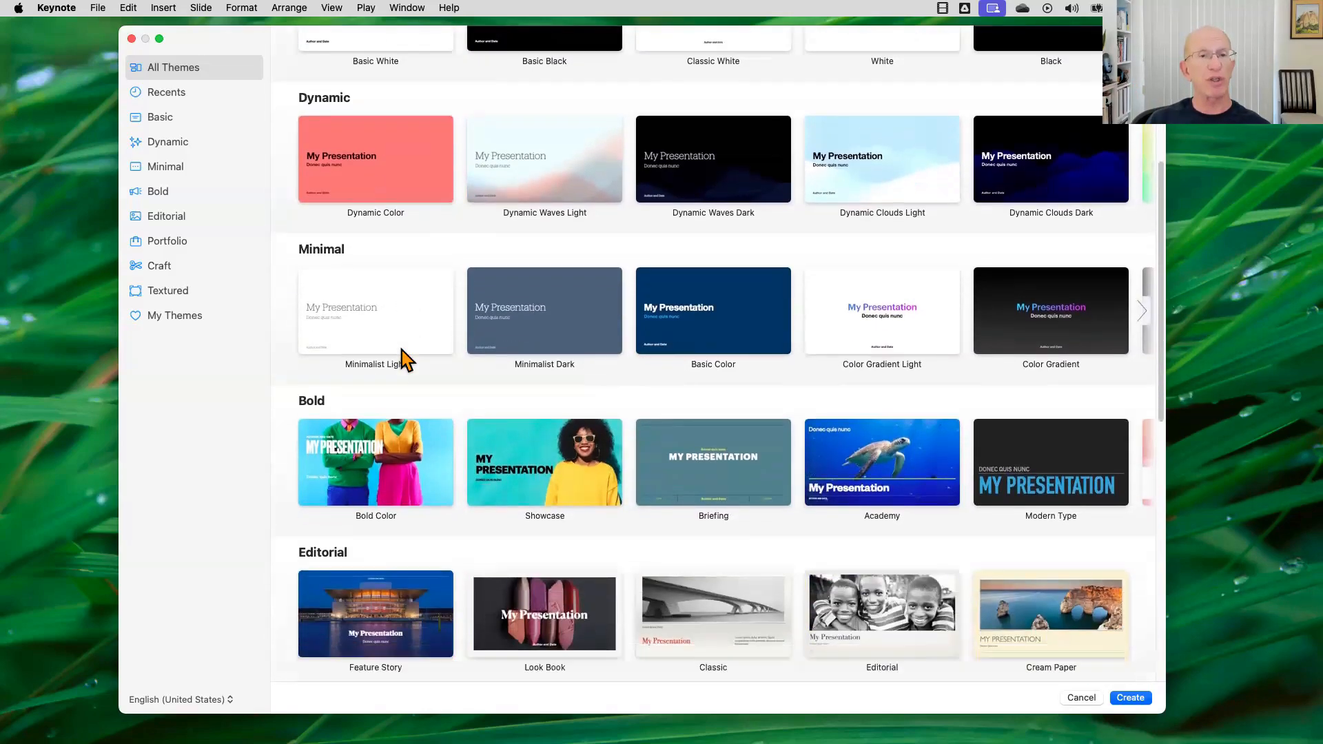
{"action": "scroll", "coordinate": [414, 350], "scroll_direction": "down", "scroll_amount": 3}
{"action": "scroll", "coordinate": [427, 350], "scroll_direction": "down", "scroll_amount": 5}
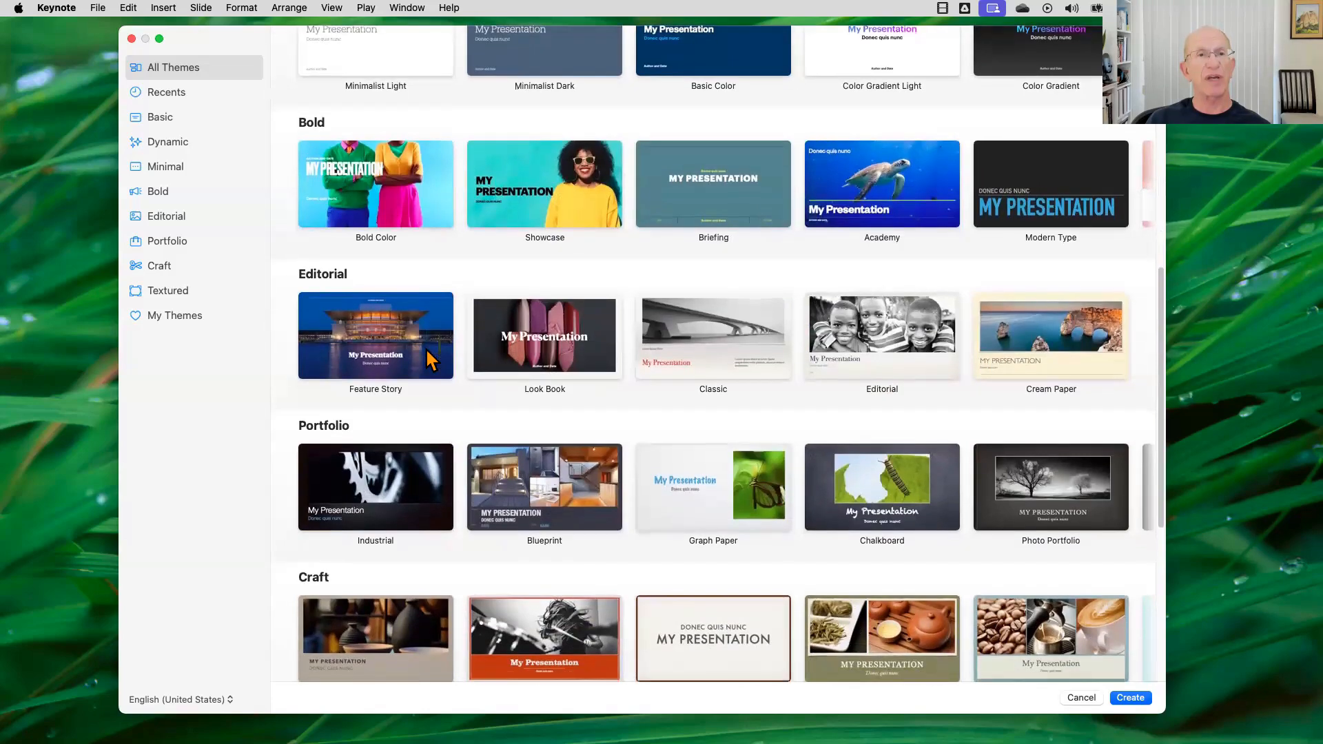
{"action": "scroll", "coordinate": [427, 350], "scroll_direction": "down", "scroll_amount": 2}
{"action": "scroll", "coordinate": [427, 350], "scroll_direction": "down", "scroll_amount": 6}
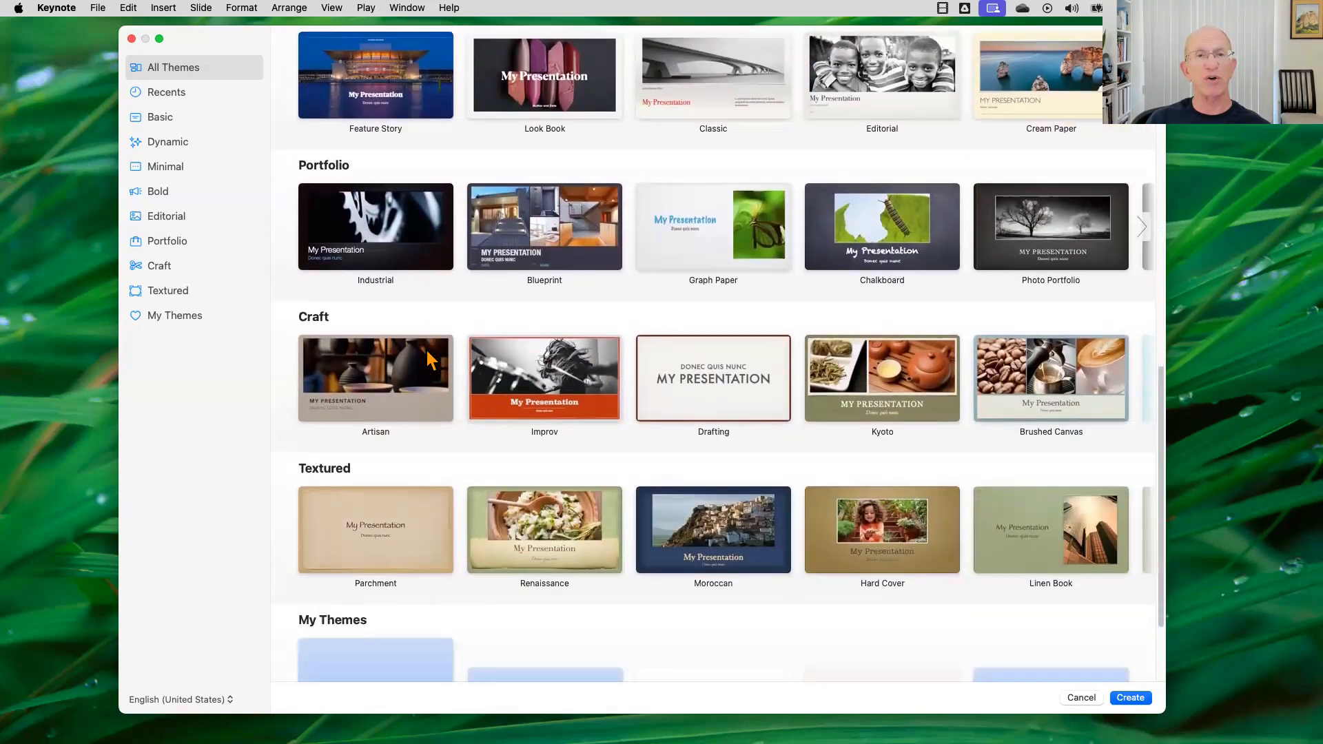
{"action": "scroll", "coordinate": [426, 351], "scroll_direction": "down", "scroll_amount": 4}
{"action": "scroll", "coordinate": [427, 351], "scroll_direction": "up", "scroll_amount": 3}
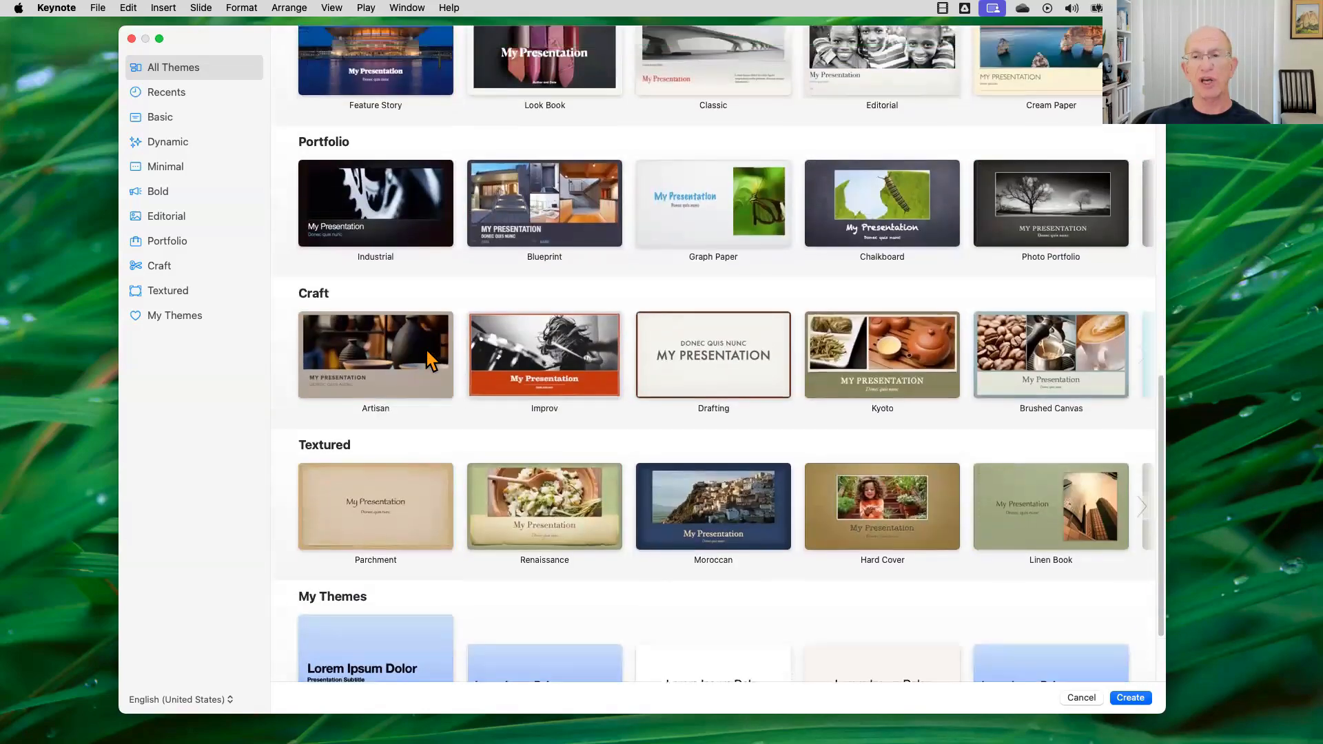
{"action": "scroll", "coordinate": [427, 350], "scroll_direction": "up", "scroll_amount": 1}
{"action": "scroll", "coordinate": [428, 350], "scroll_direction": "down", "scroll_amount": 4}
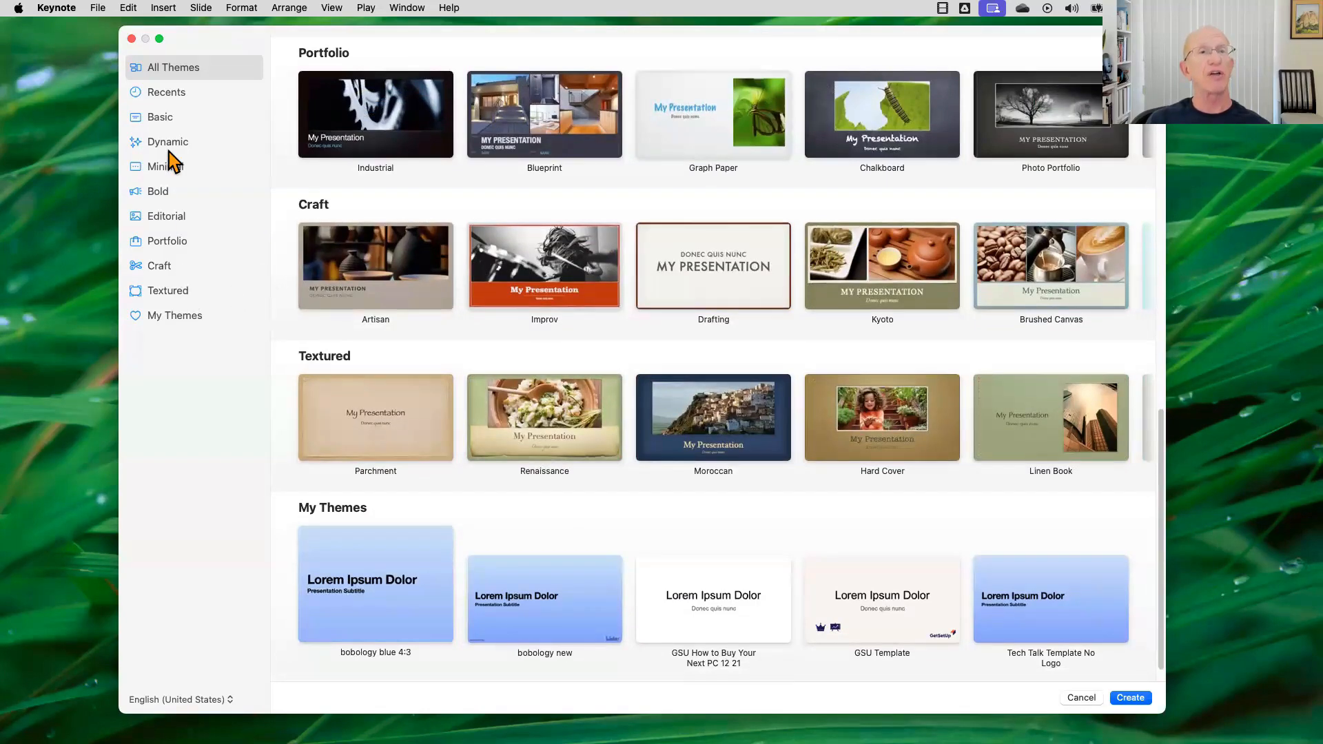
Browse the Recents, Basic and Dynamic themes and create the presentation with the Basic White theme.
{"action": "left_click", "coordinate": [171, 98]}
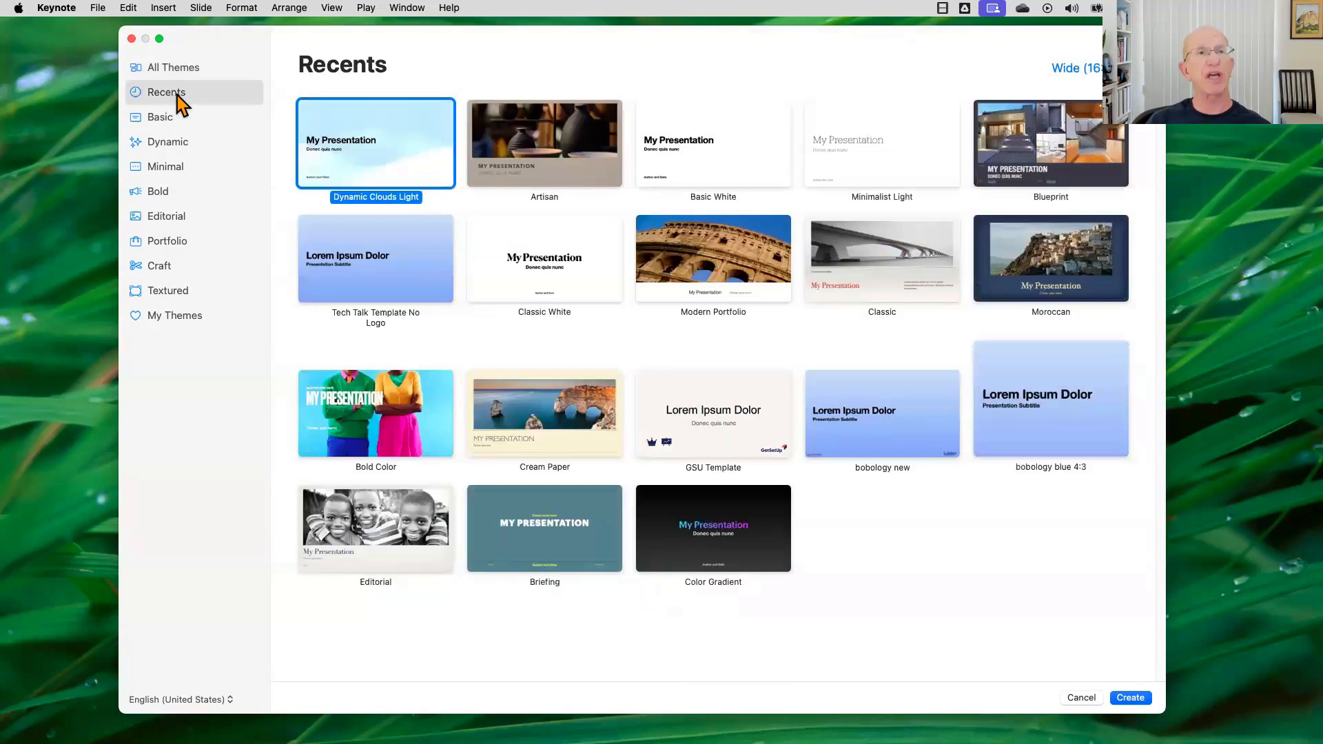
{"action": "left_click", "coordinate": [162, 118]}
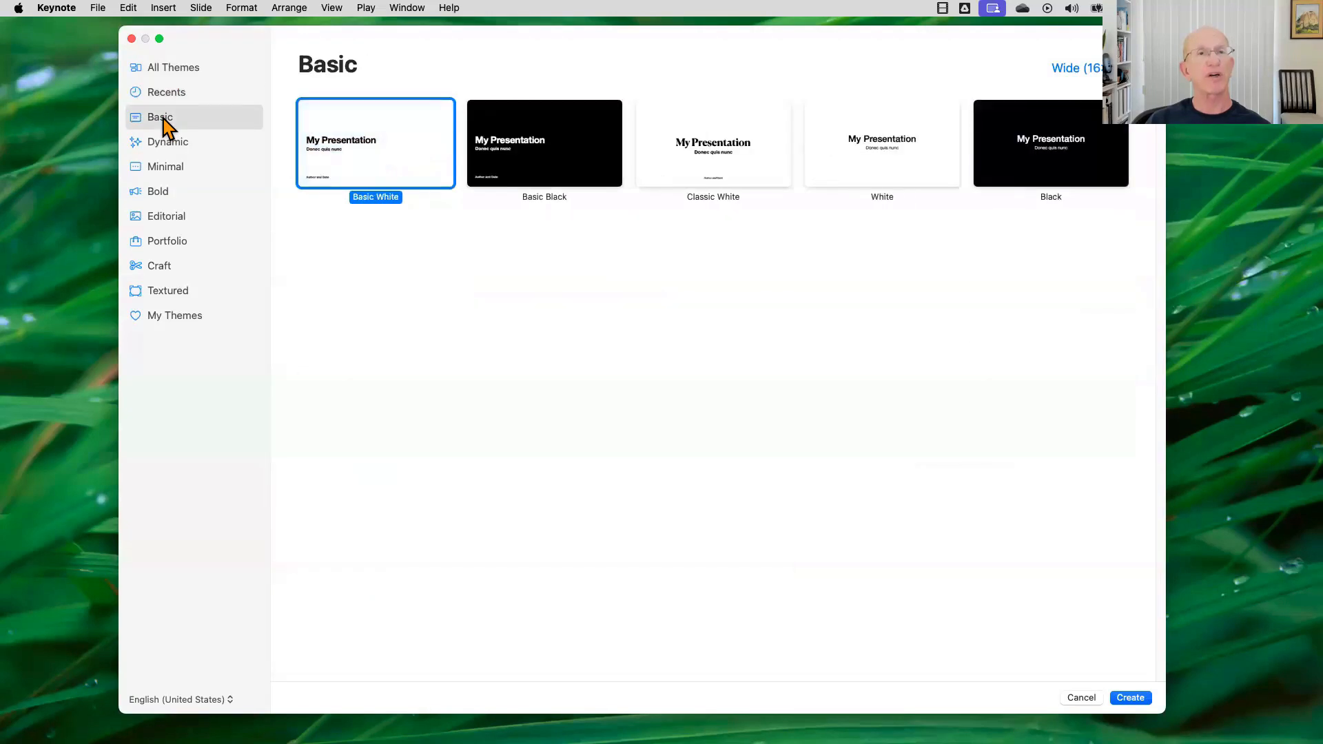
{"action": "left_click", "coordinate": [172, 145]}
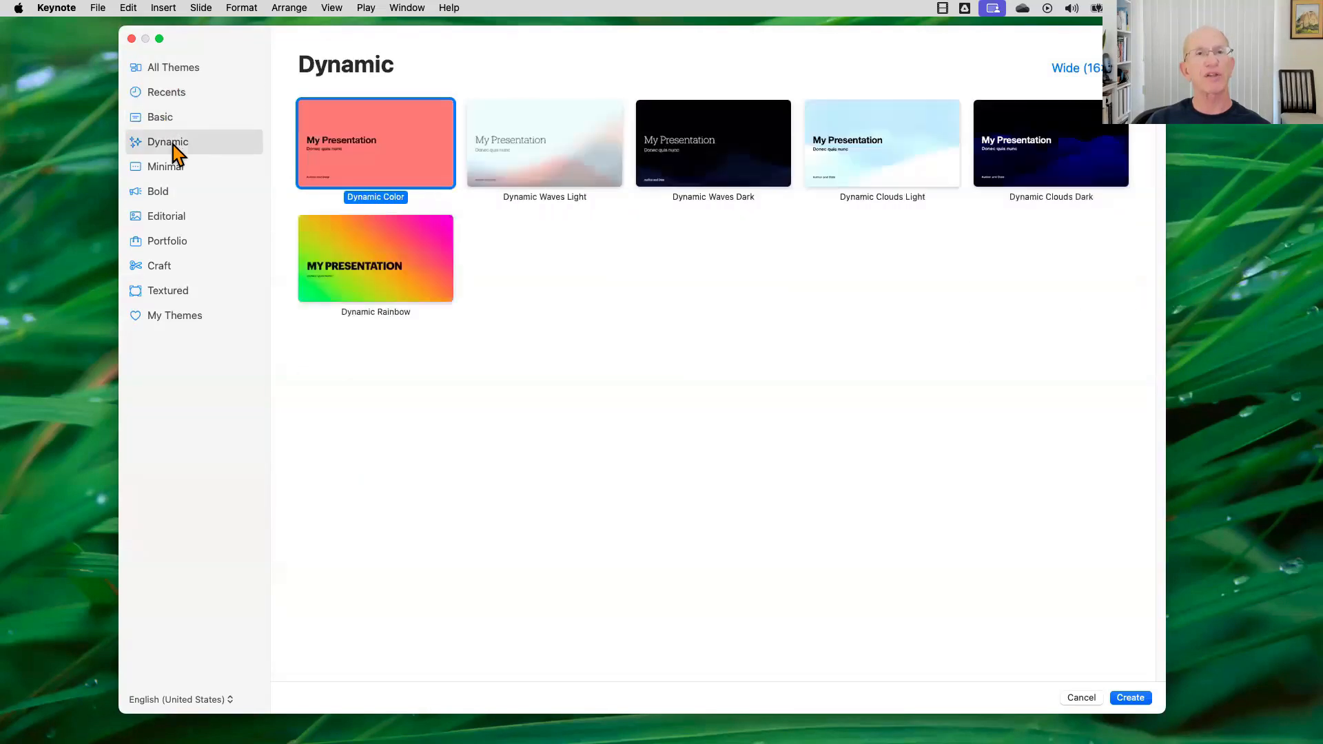
{"action": "left_click", "coordinate": [180, 121]}
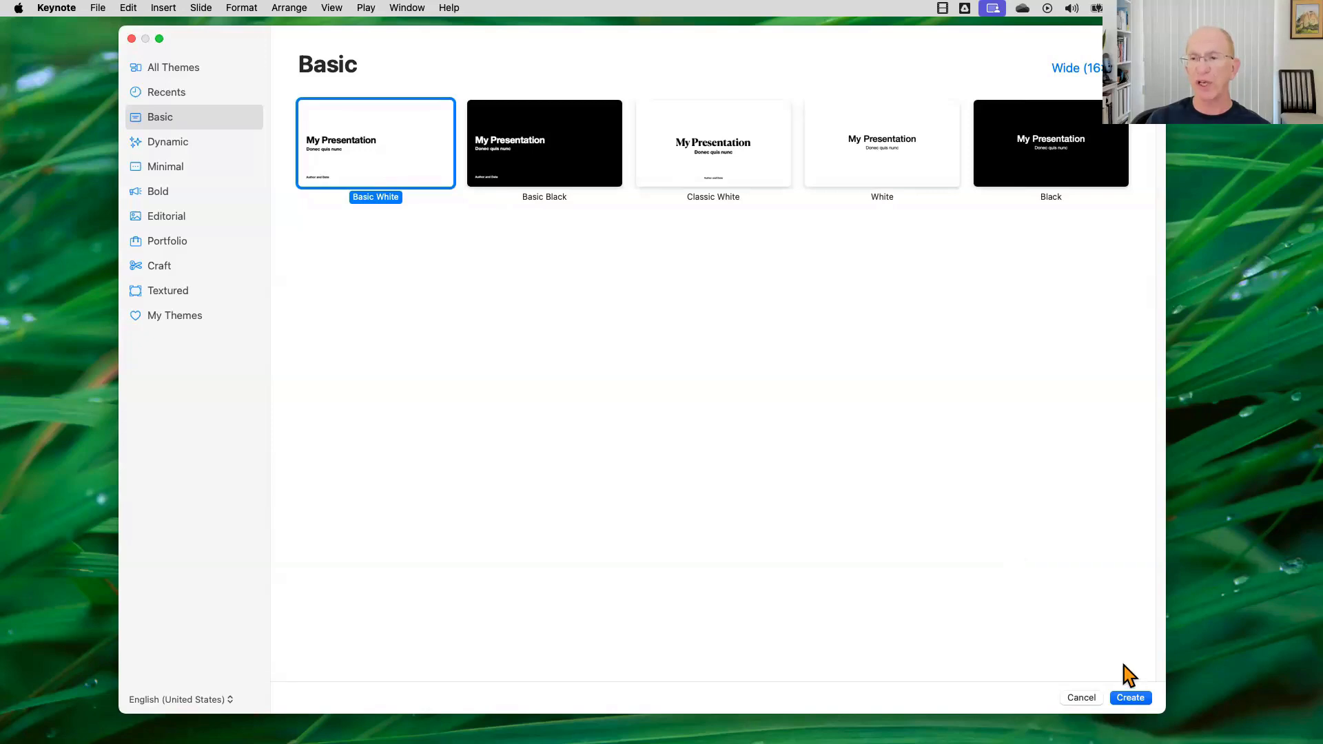
{"action": "left_click", "coordinate": [1134, 699]}
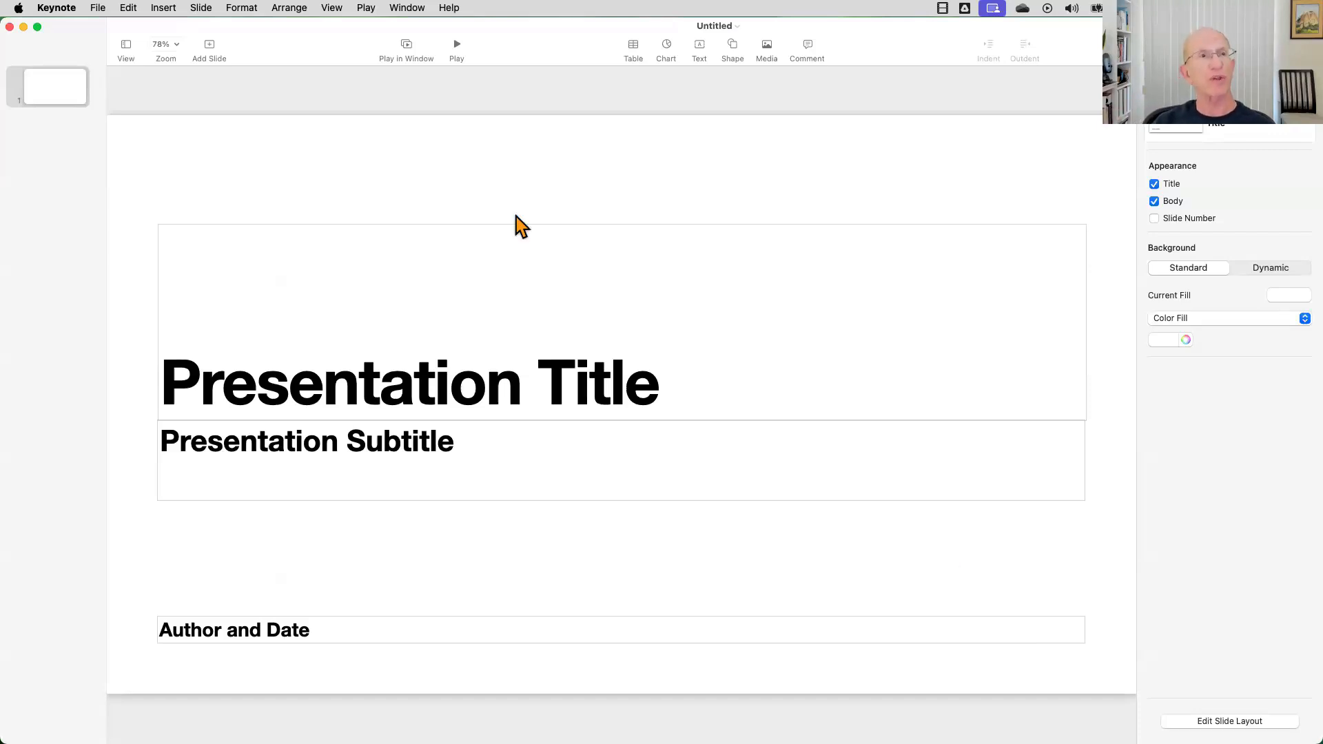
{"action": "left_click", "coordinate": [126, 45]}
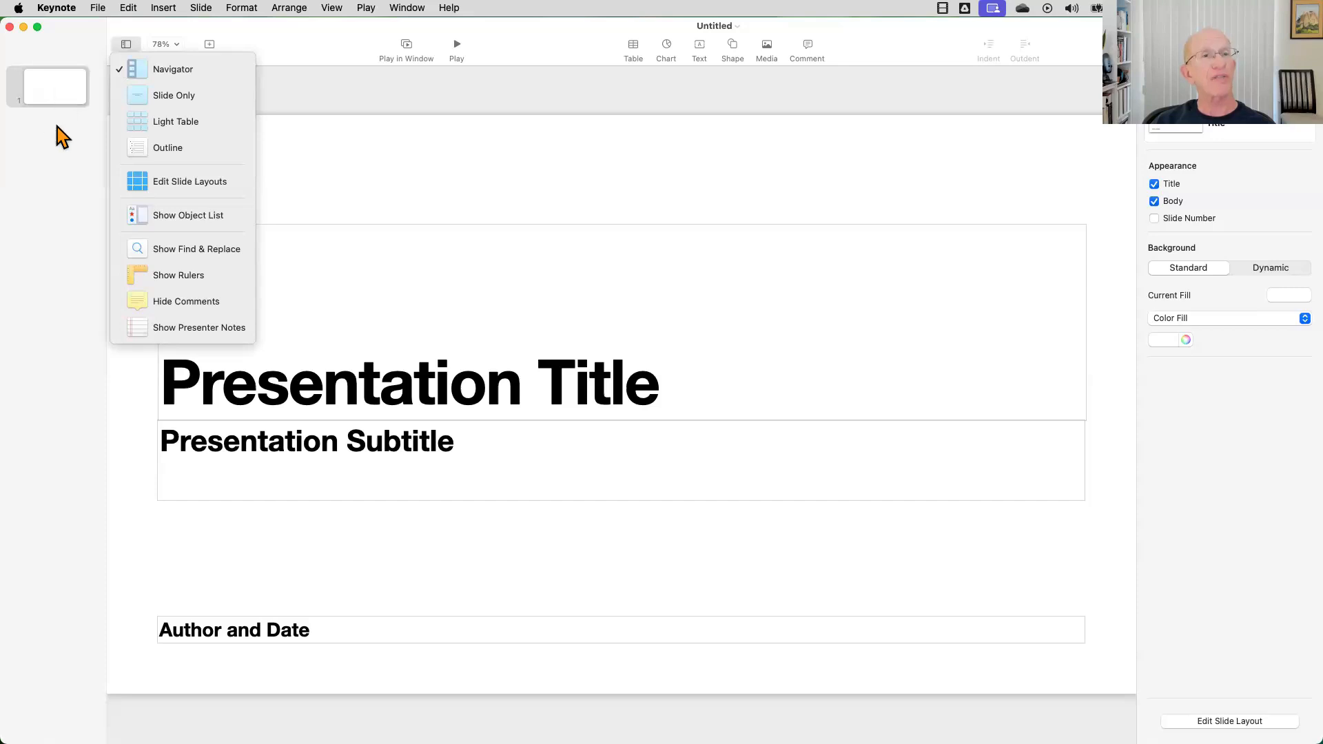
{"action": "left_click", "coordinate": [202, 206]}
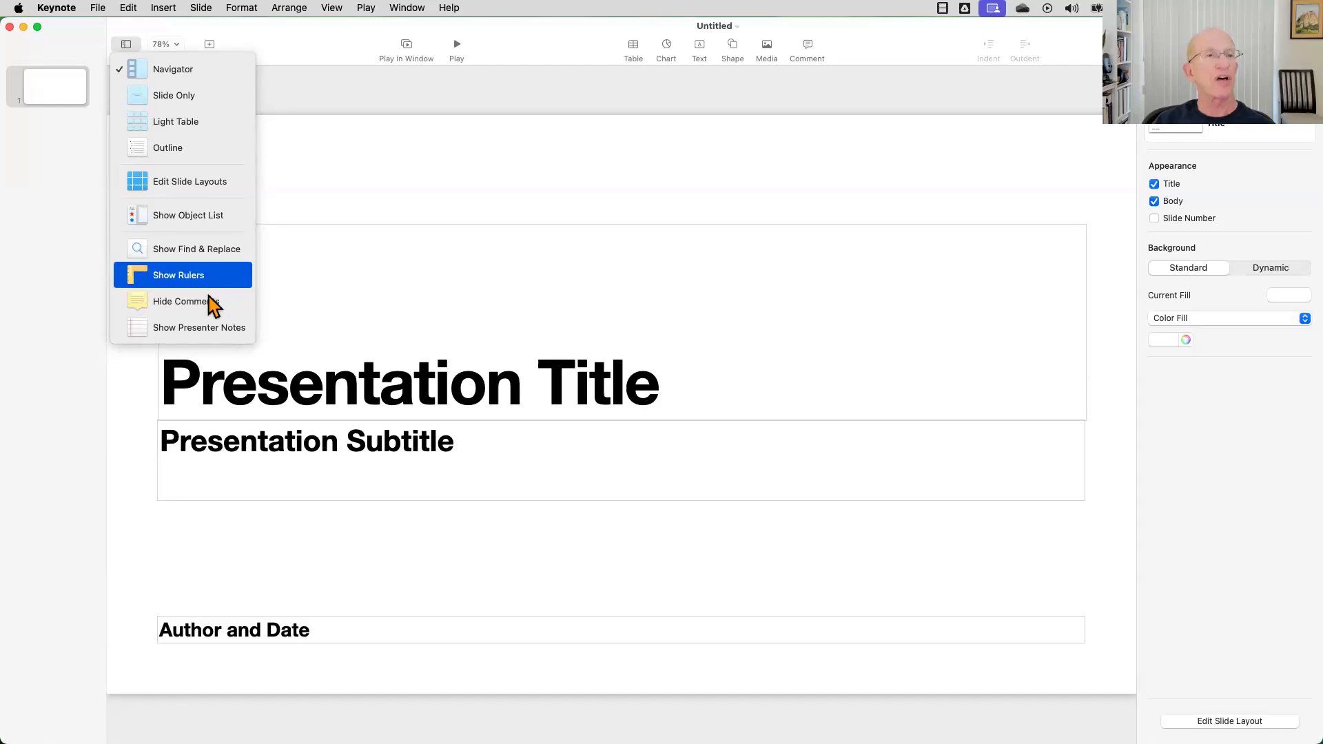
{"action": "left_click", "coordinate": [271, 54]}
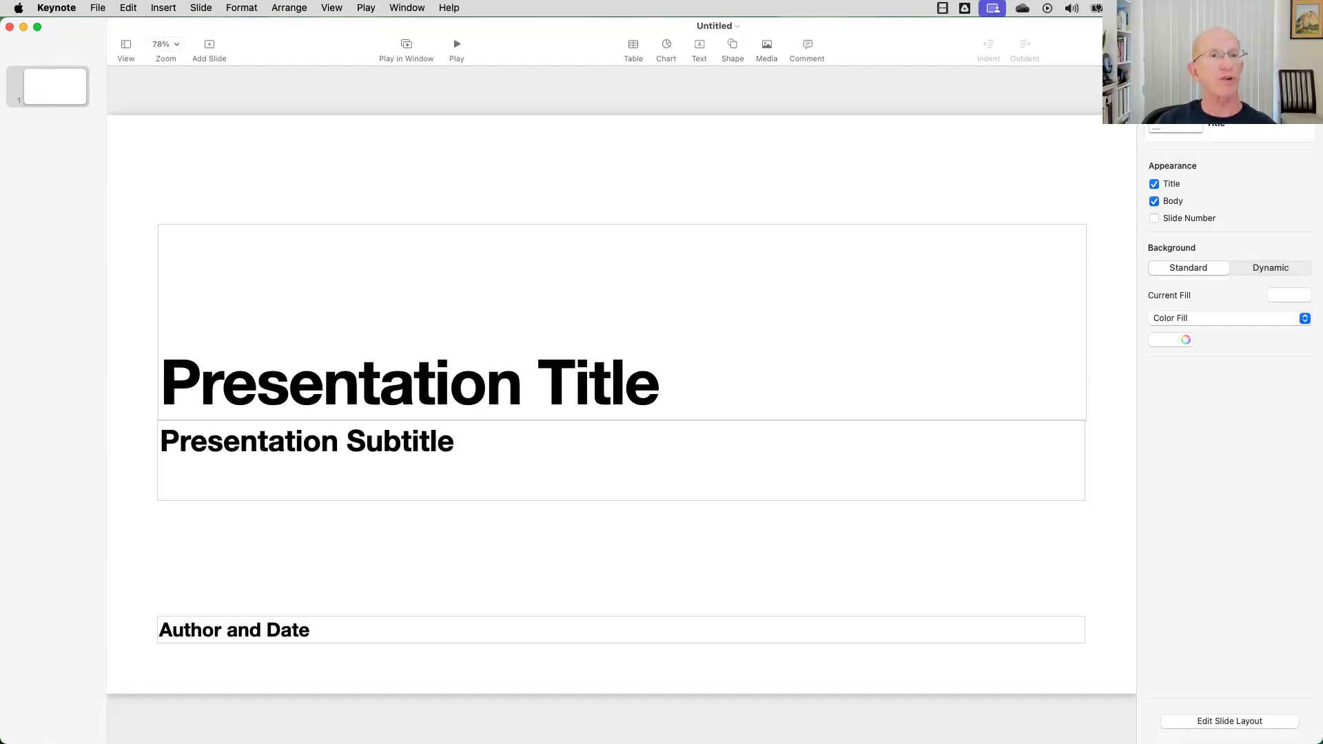
Replace the presentation title placeholder with the presenter's first name in the possessive followed by "Travels".
{"action": "left_click", "coordinate": [282, 389]}
{"action": "left_click", "coordinate": [241, 393]}
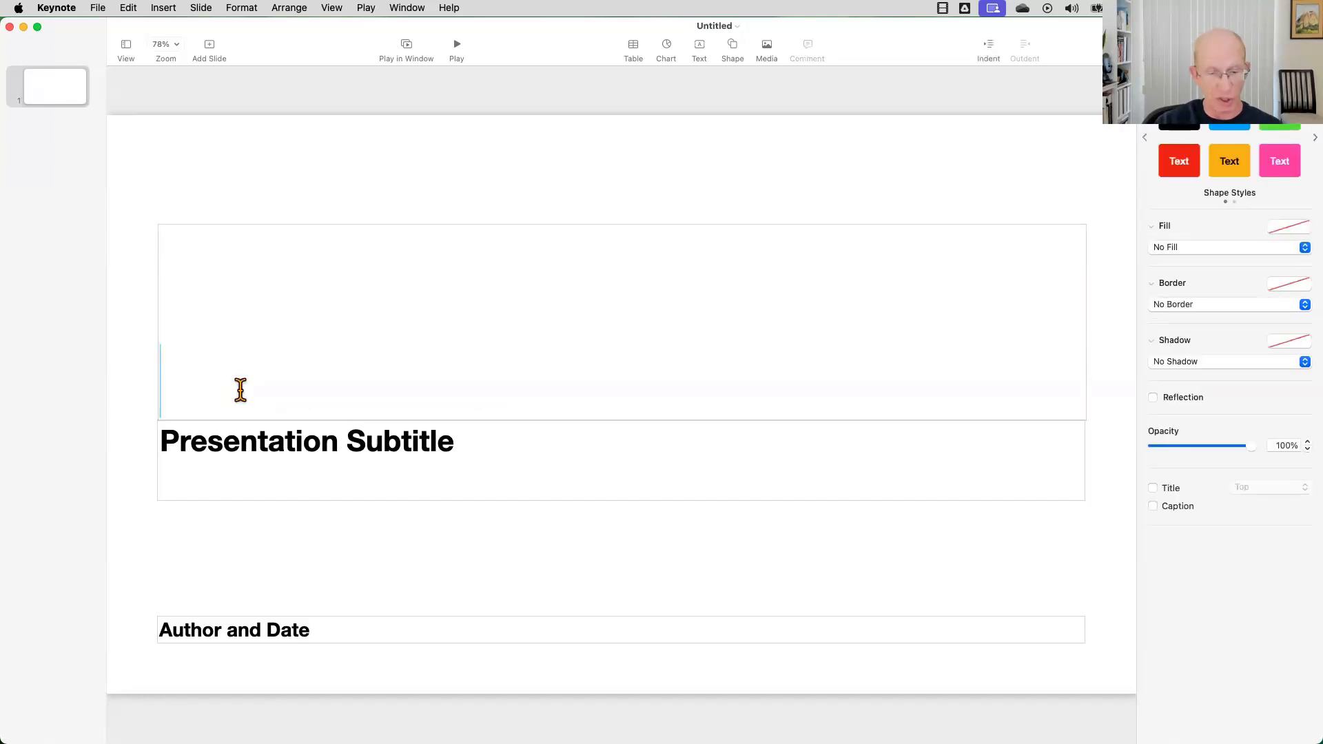
{"action": "type", "text": "BOb"}
{"action": "key", "text": "BackSpace"}
{"action": "key", "text": "BackSpace"}
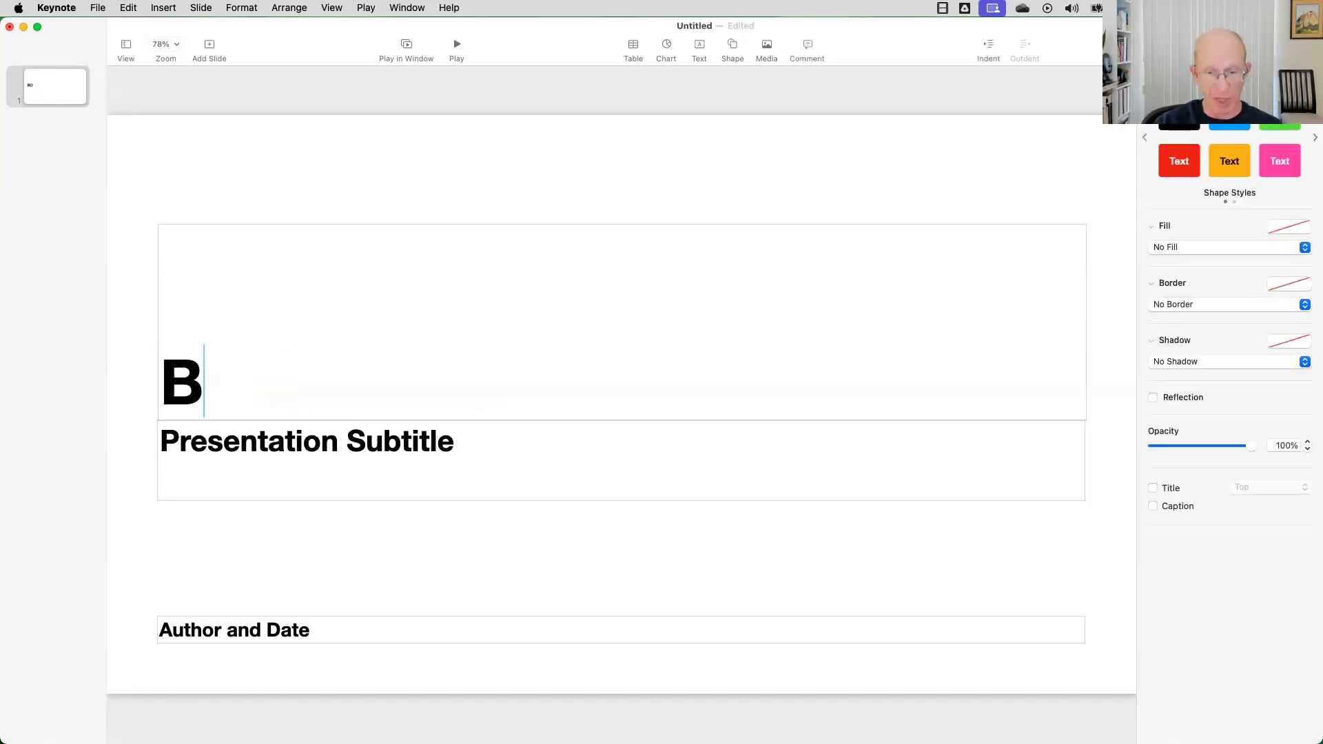
{"action": "type", "text": "ob"}
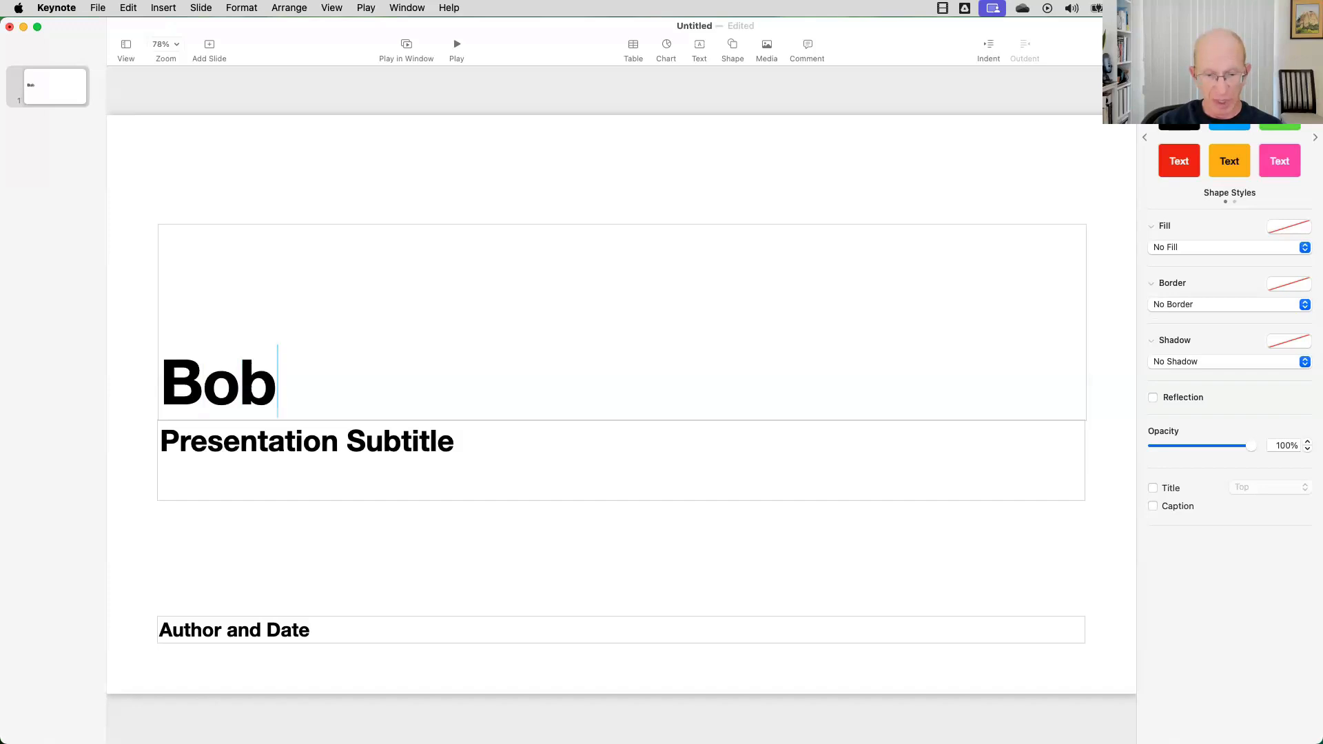
{"action": "type", "text": "'c Travel"}
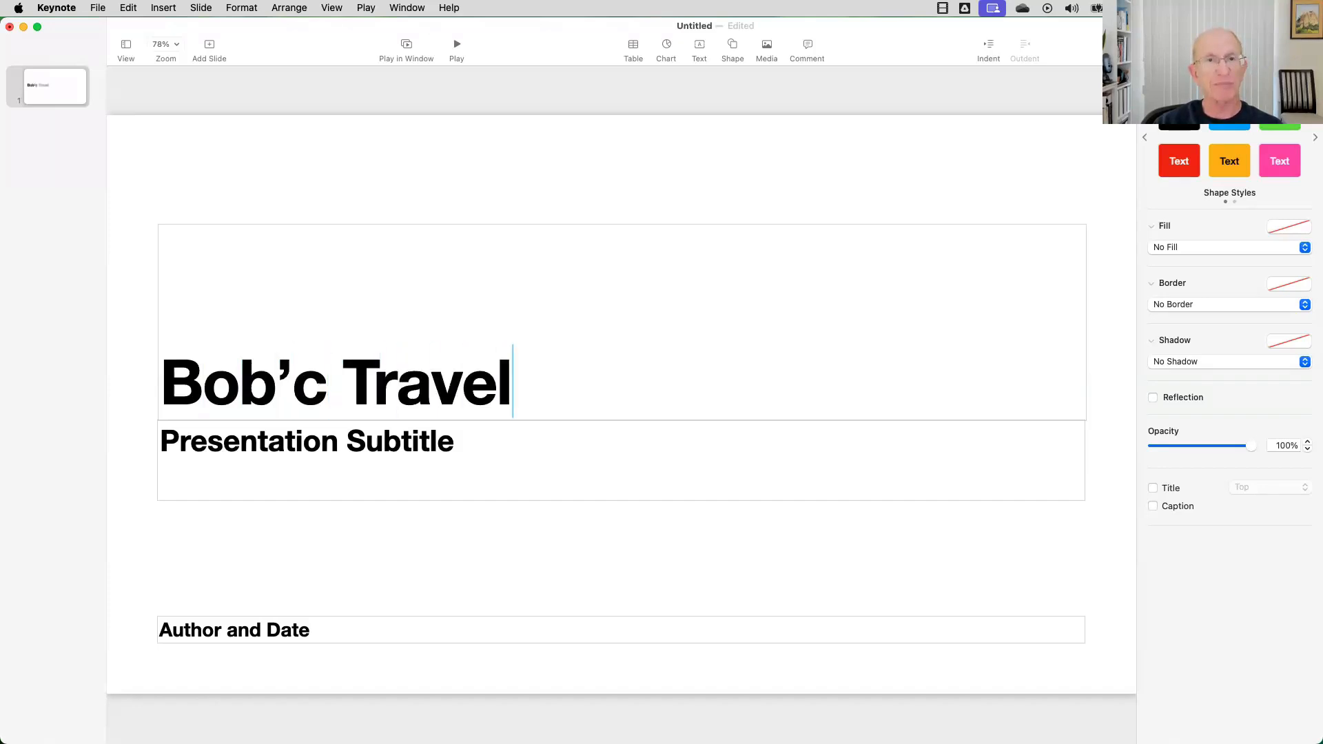
{"action": "type", "text": "s"}
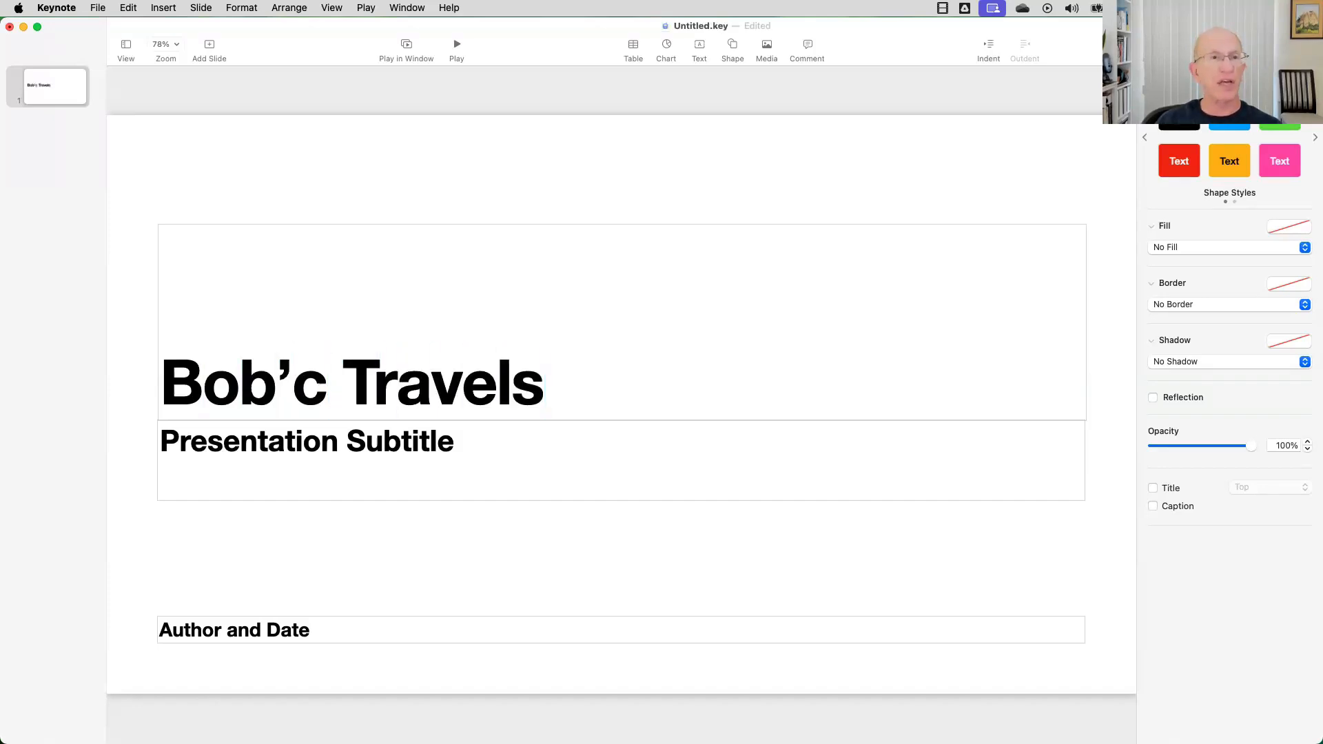
{"action": "left_click", "coordinate": [309, 389]}
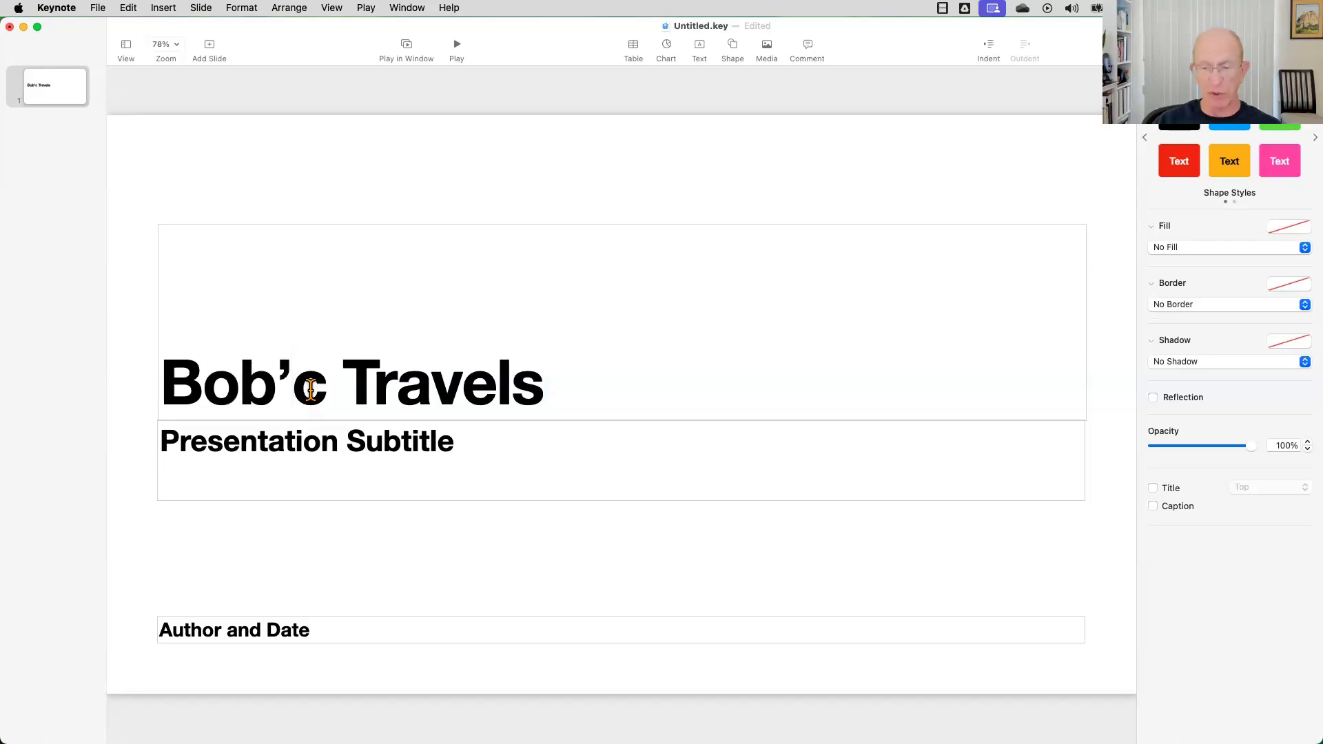
{"action": "key", "text": "Right"}
{"action": "key", "text": "BackSpace"}
{"action": "type", "text": "s"}
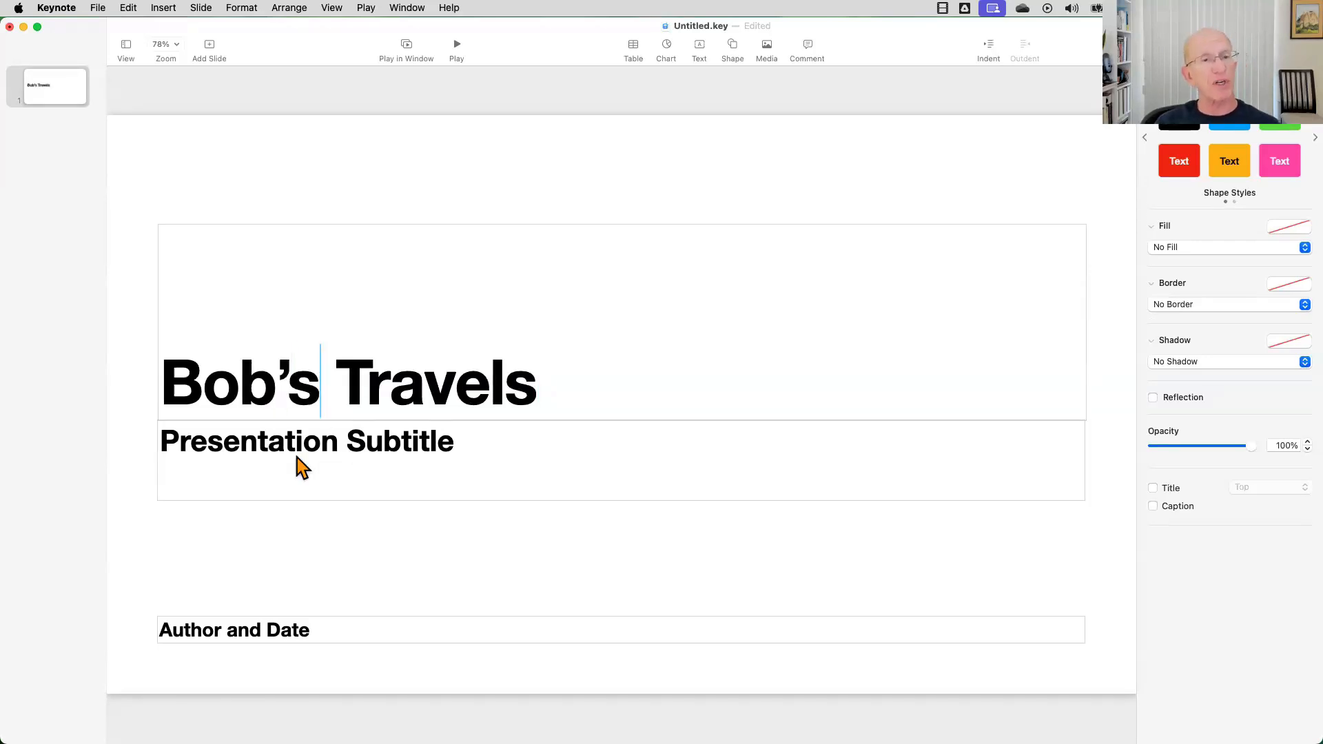
{"action": "left_click", "coordinate": [345, 630]}
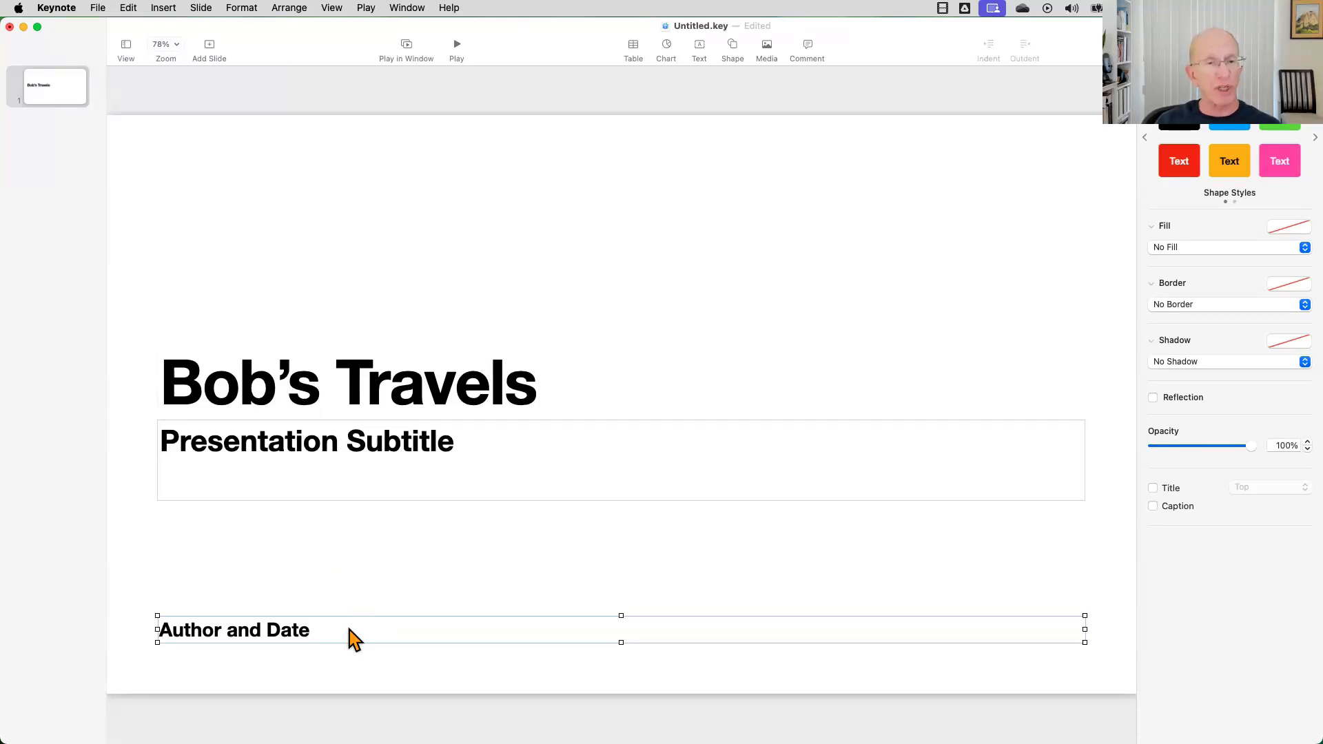
{"action": "left_click", "coordinate": [357, 499]}
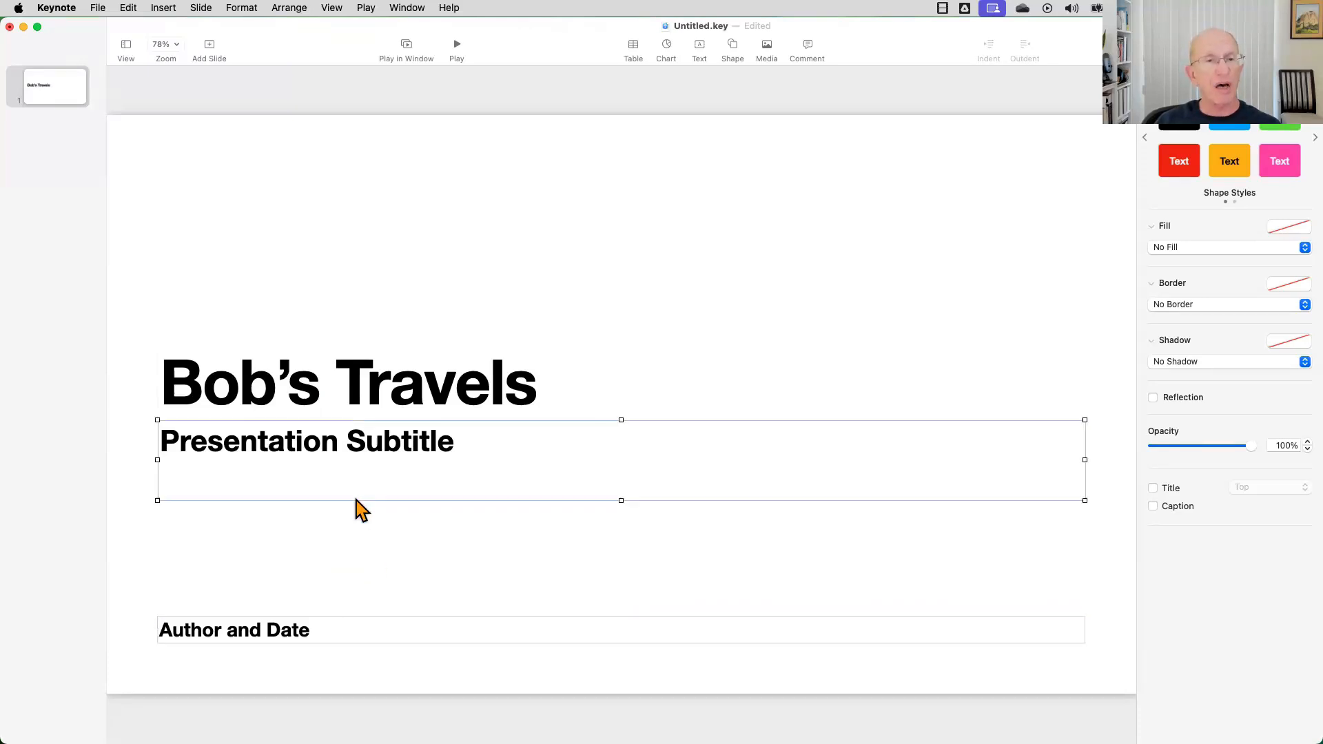
{"action": "left_click", "coordinate": [367, 622]}
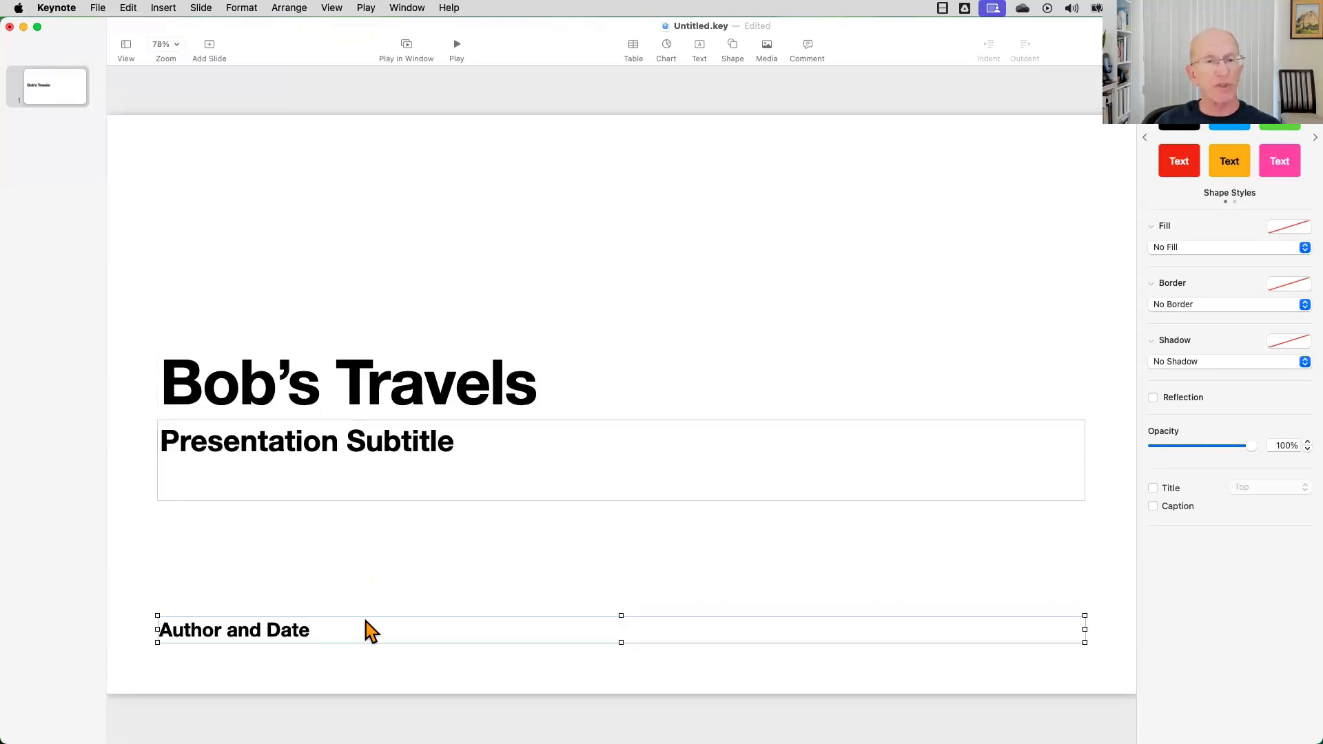
{"action": "left_click", "coordinate": [374, 500]}
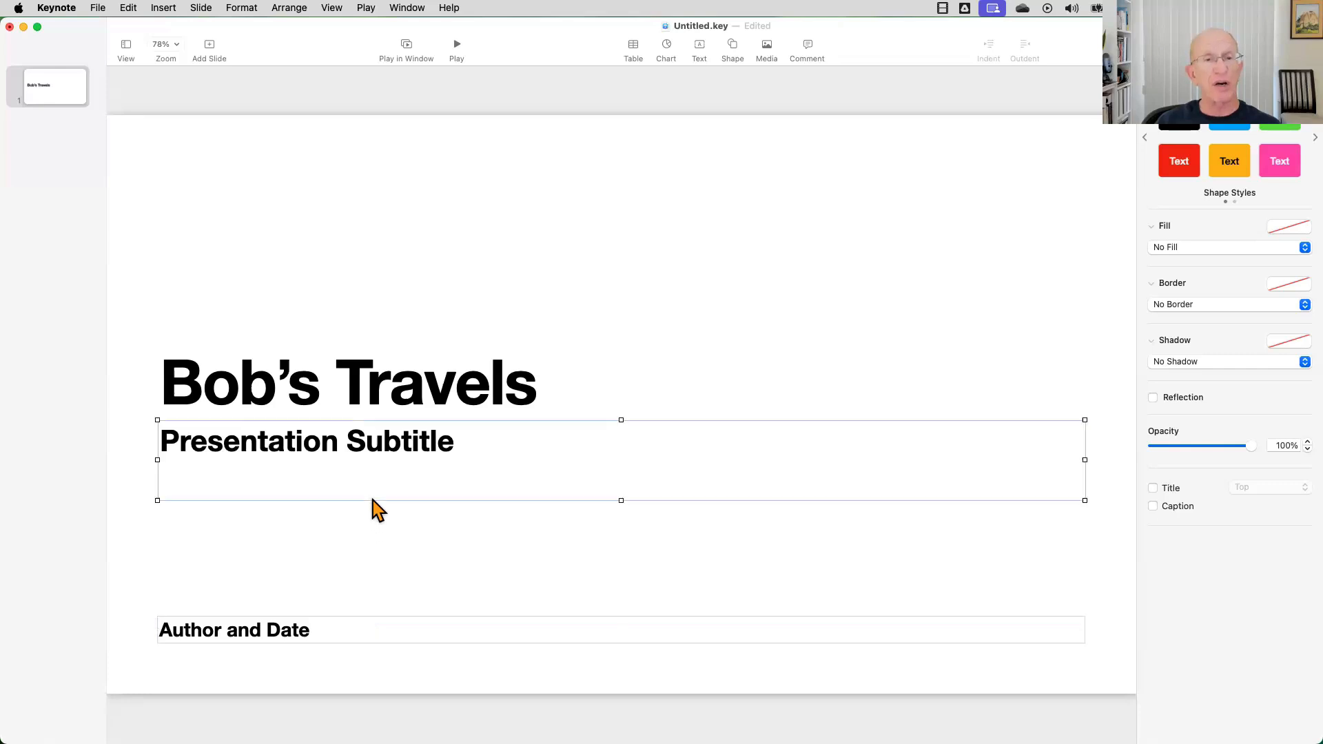
{"action": "left_click", "coordinate": [387, 619]}
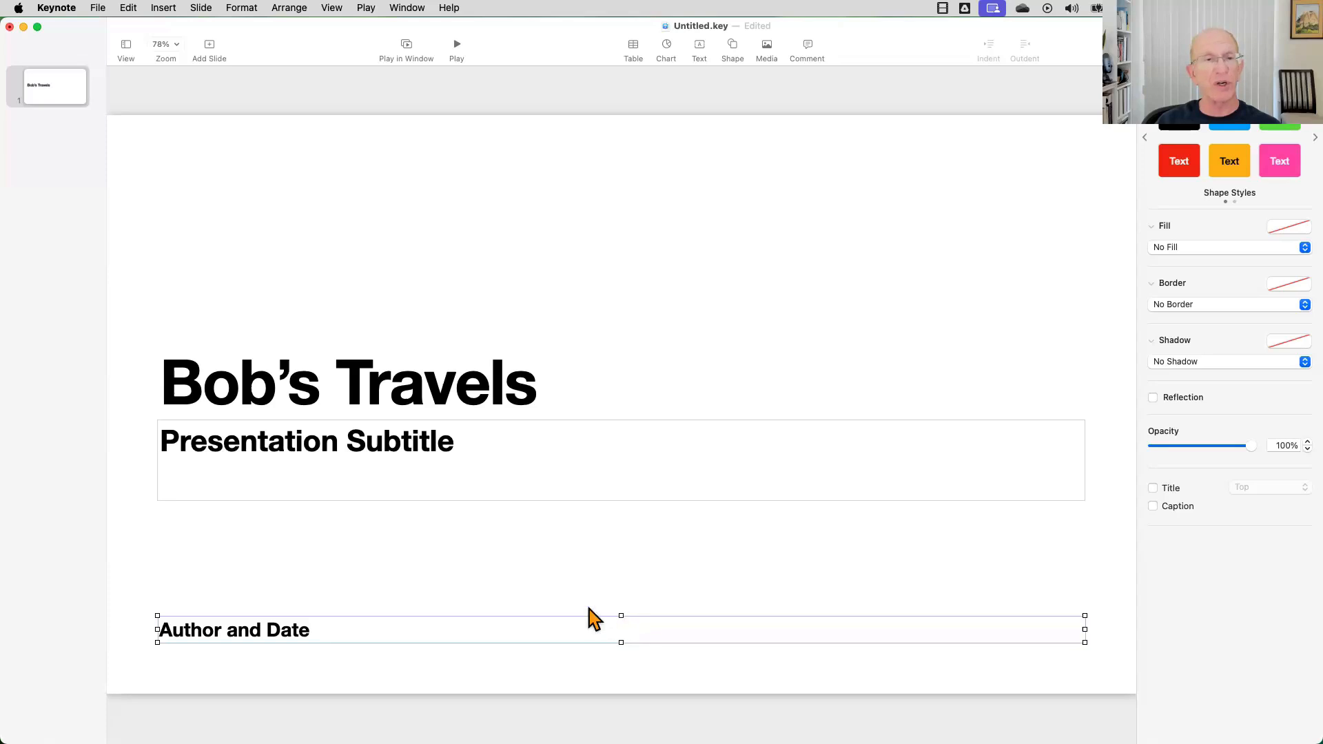
{"action": "left_click", "coordinate": [428, 503]}
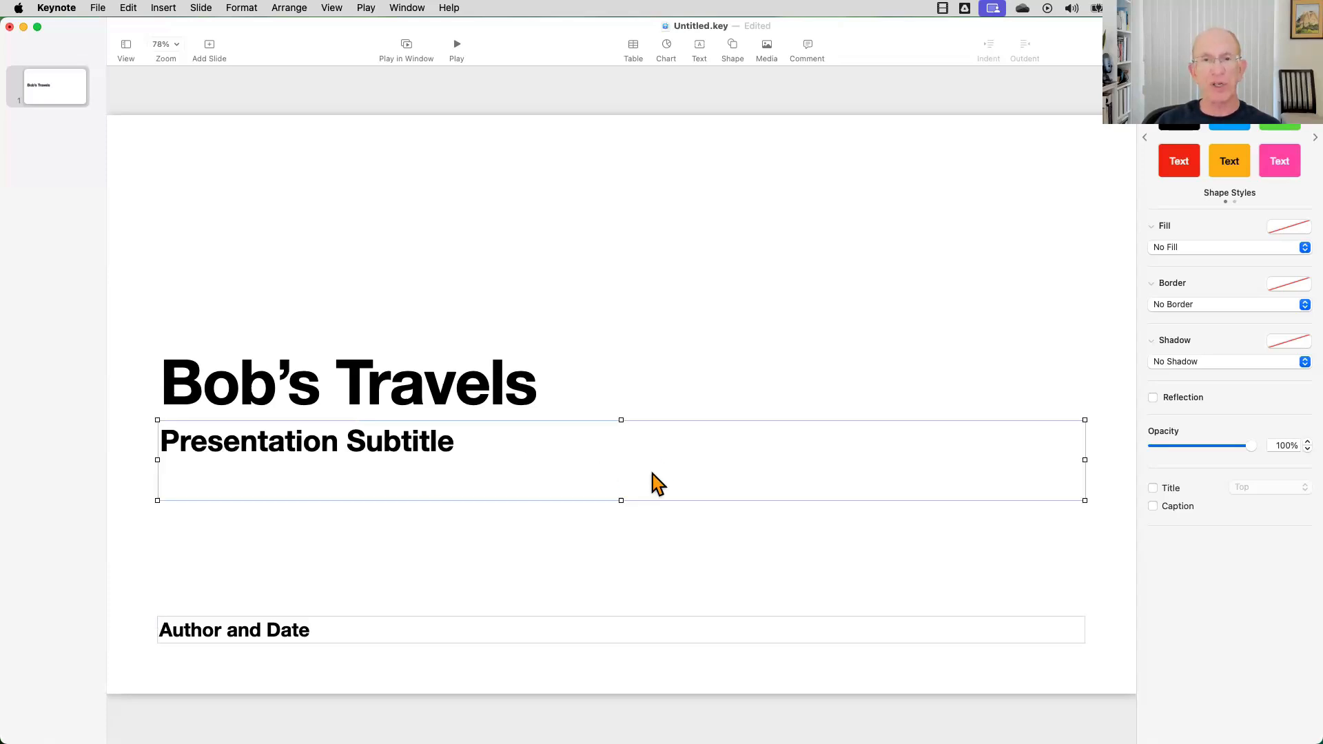
Replace the subtitle placeholder with "Trips I've Taken Recently" and delete the Author and Date placeholder from the title slide.
{"action": "left_click", "coordinate": [198, 443]}
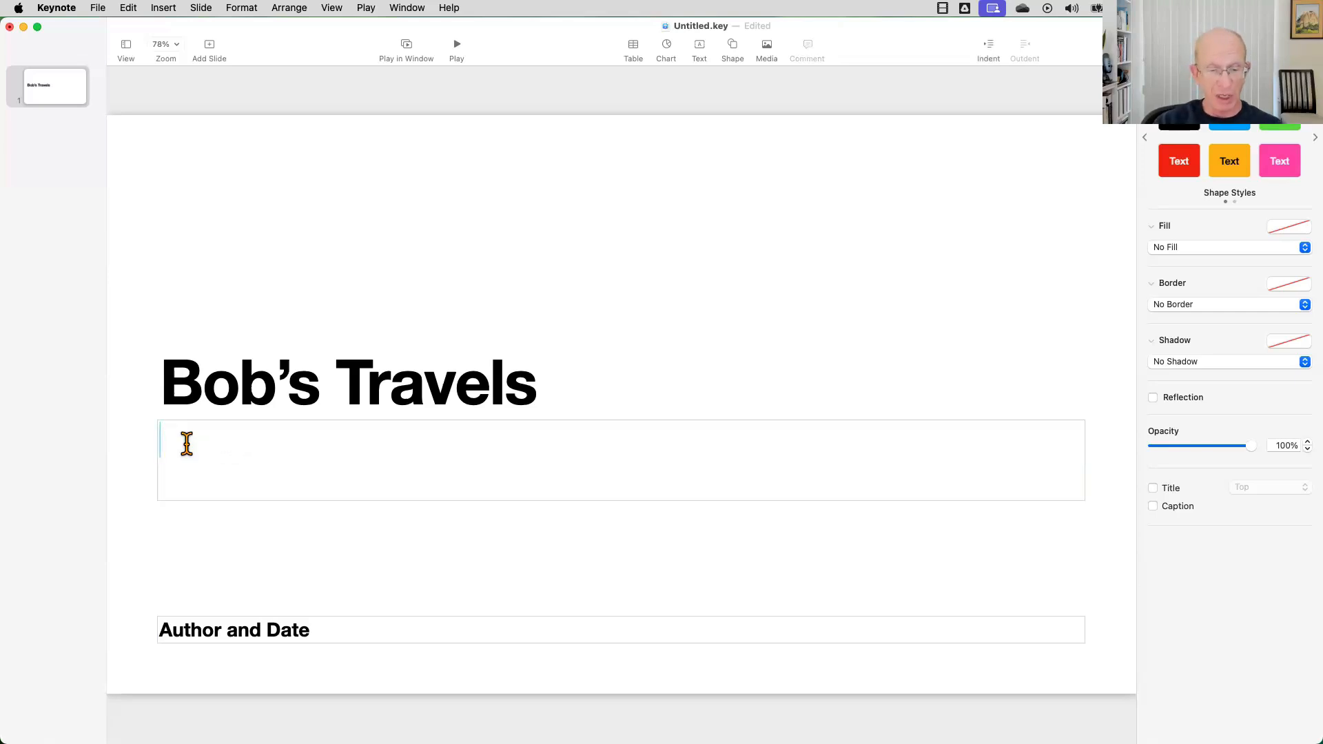
{"action": "type", "text": "Trips "}
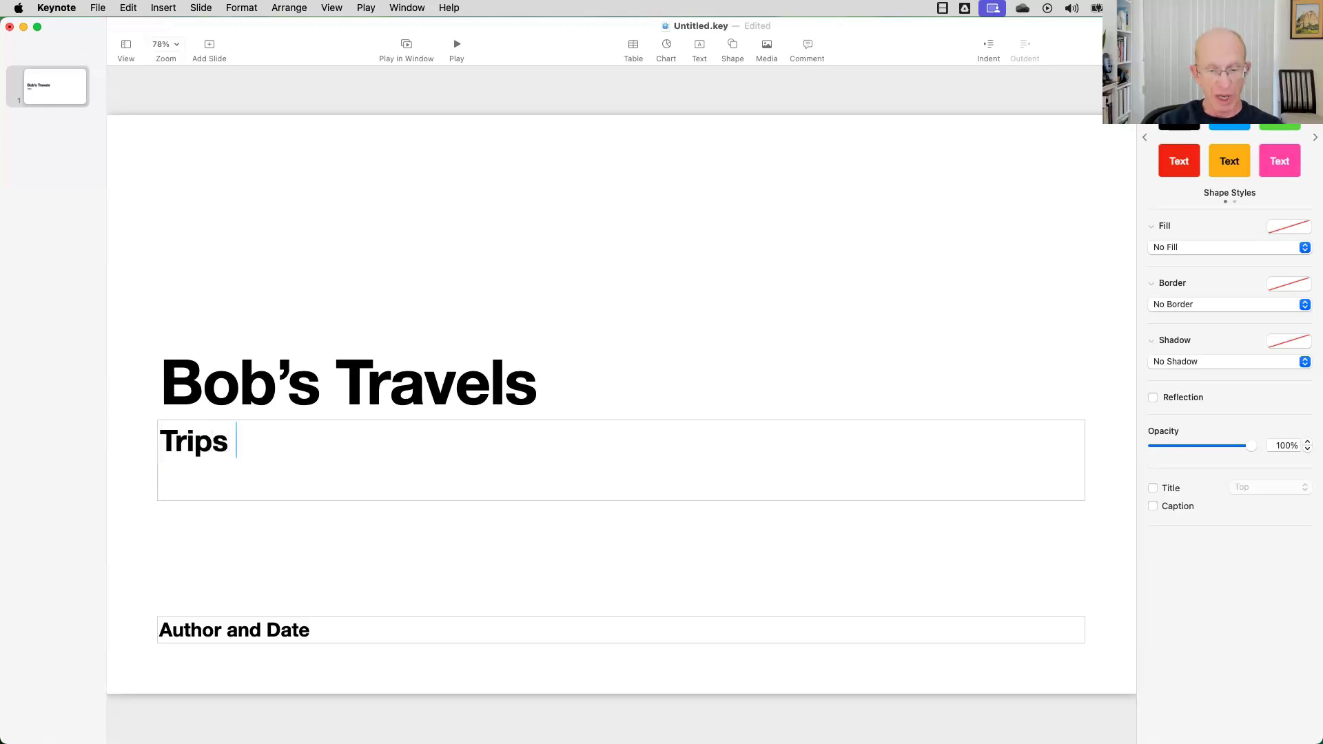
{"action": "type", "text": "I've T"}
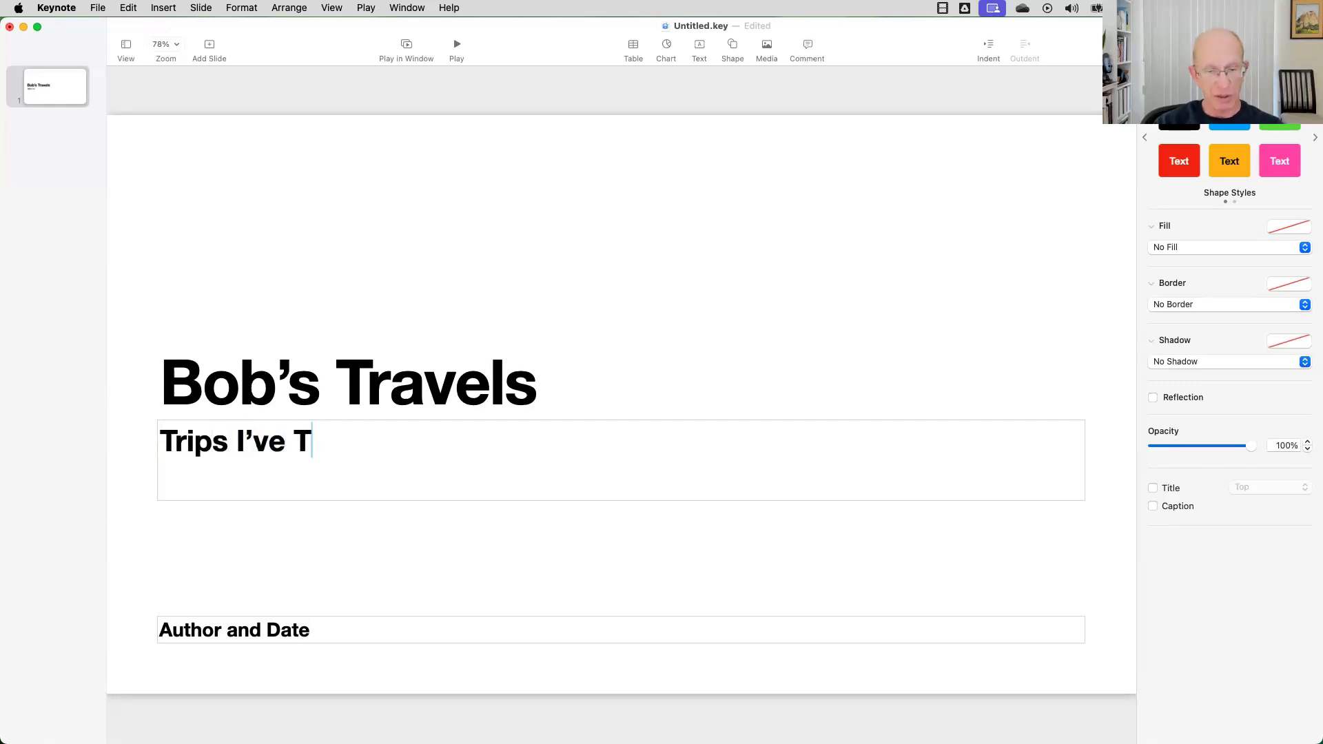
{"action": "type", "text": "aken Recently"}
{"action": "left_click", "coordinate": [325, 633]}
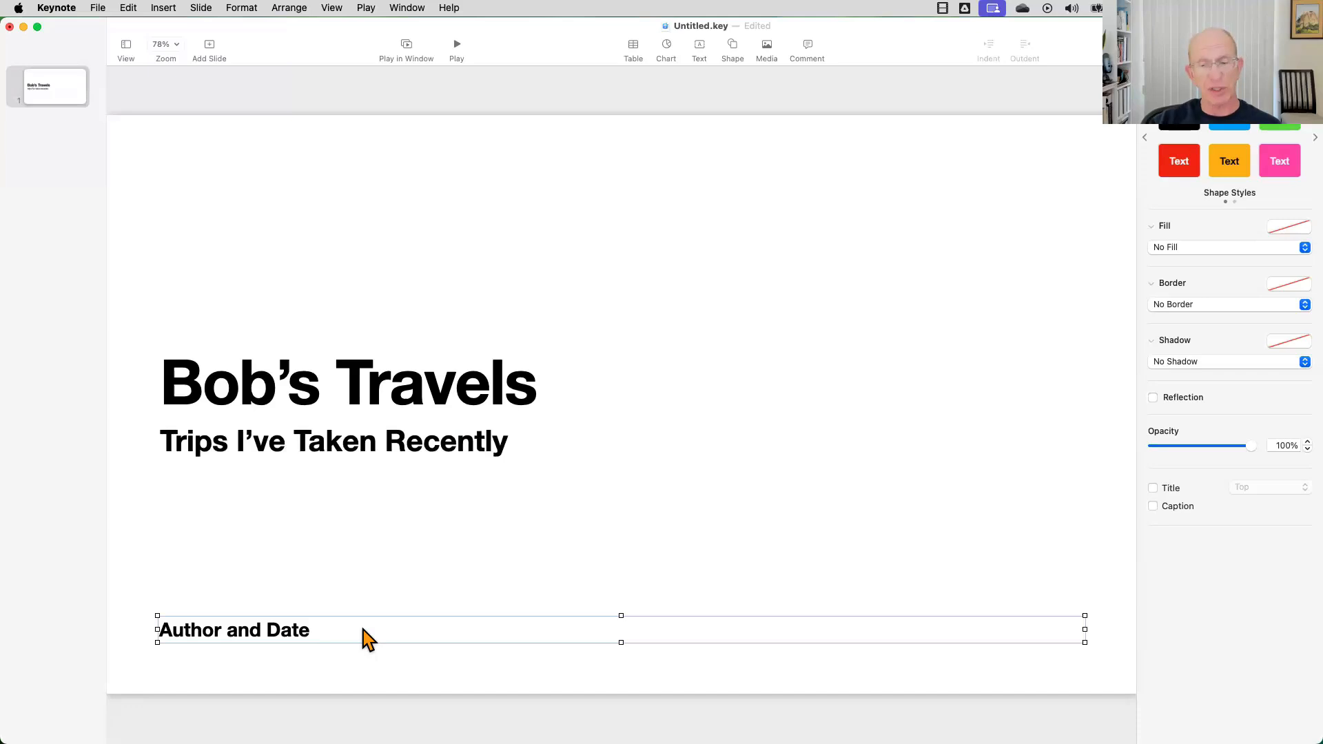
{"action": "key", "text": "BackSpace"}
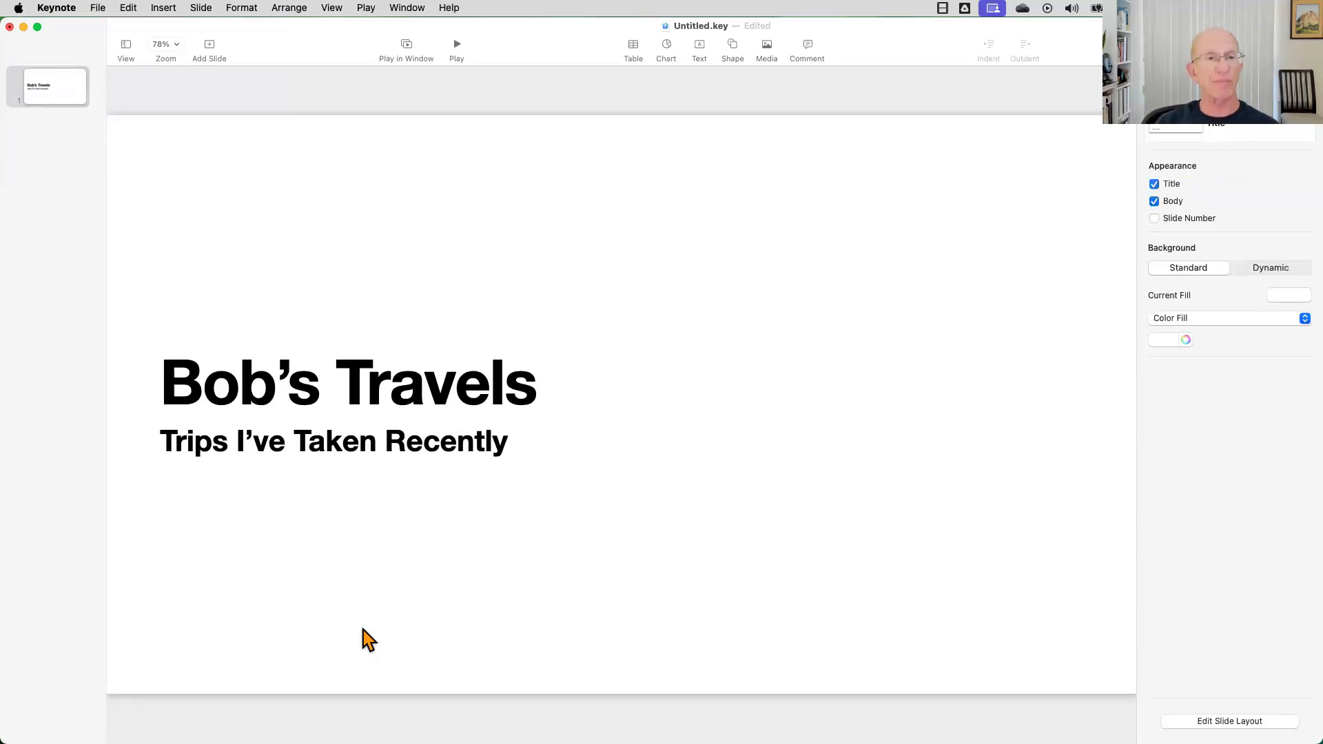
{"action": "left_click", "coordinate": [166, 387]}
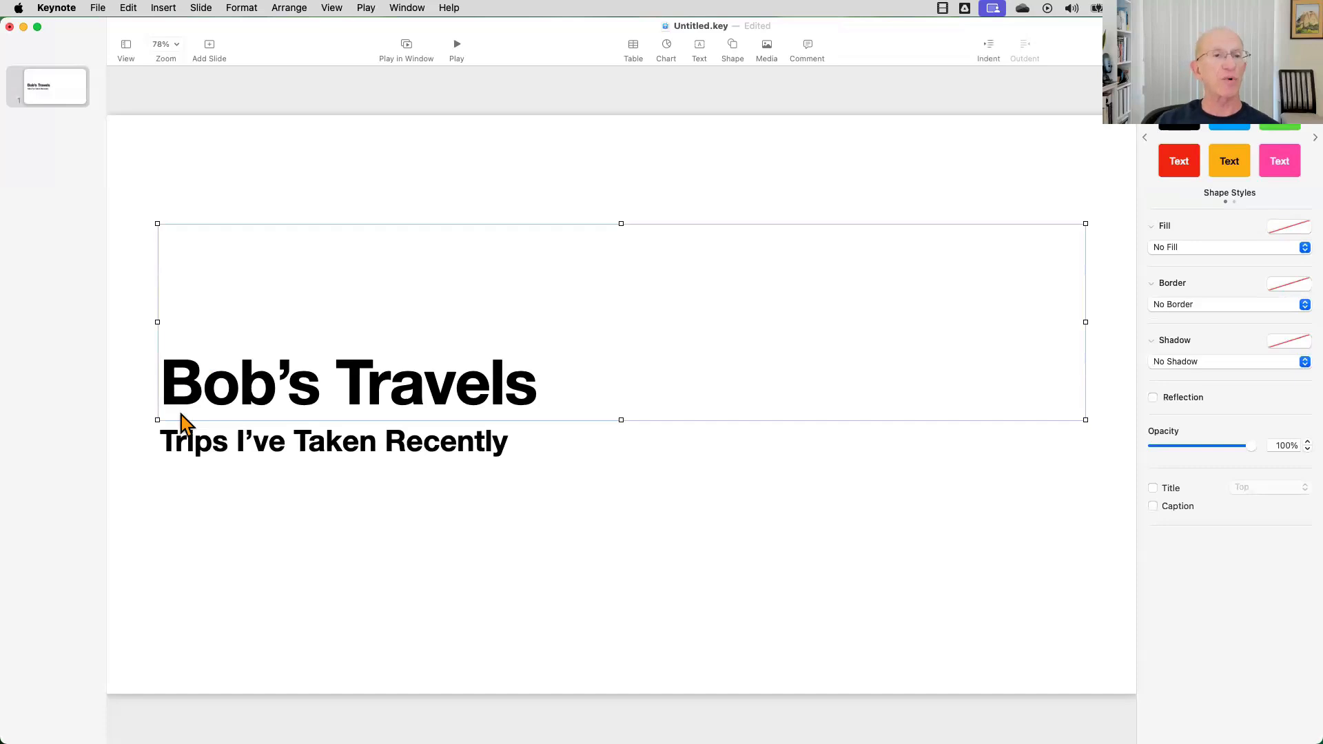
{"action": "left_click", "coordinate": [192, 449]}
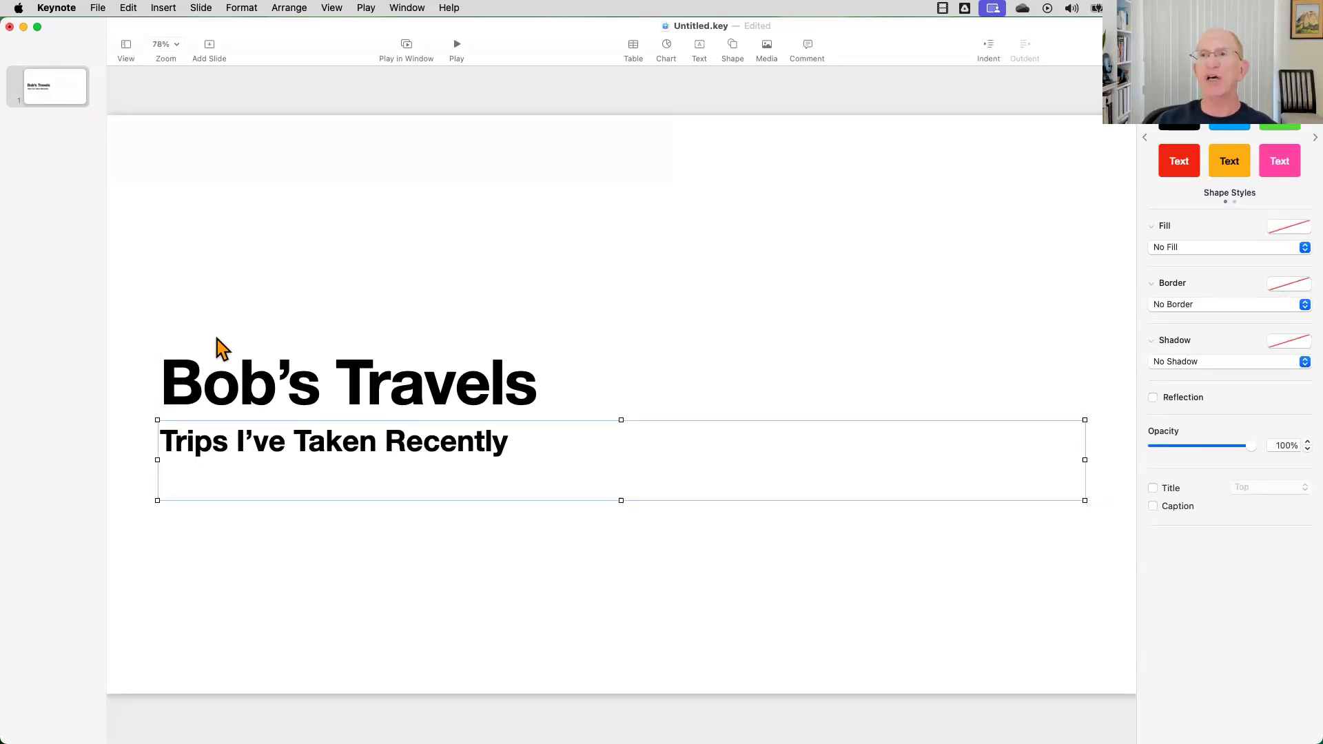
Add a second slide with the Title & Bullets layout and title it "Some Places I've Traveled".
{"action": "left_click", "coordinate": [209, 48]}
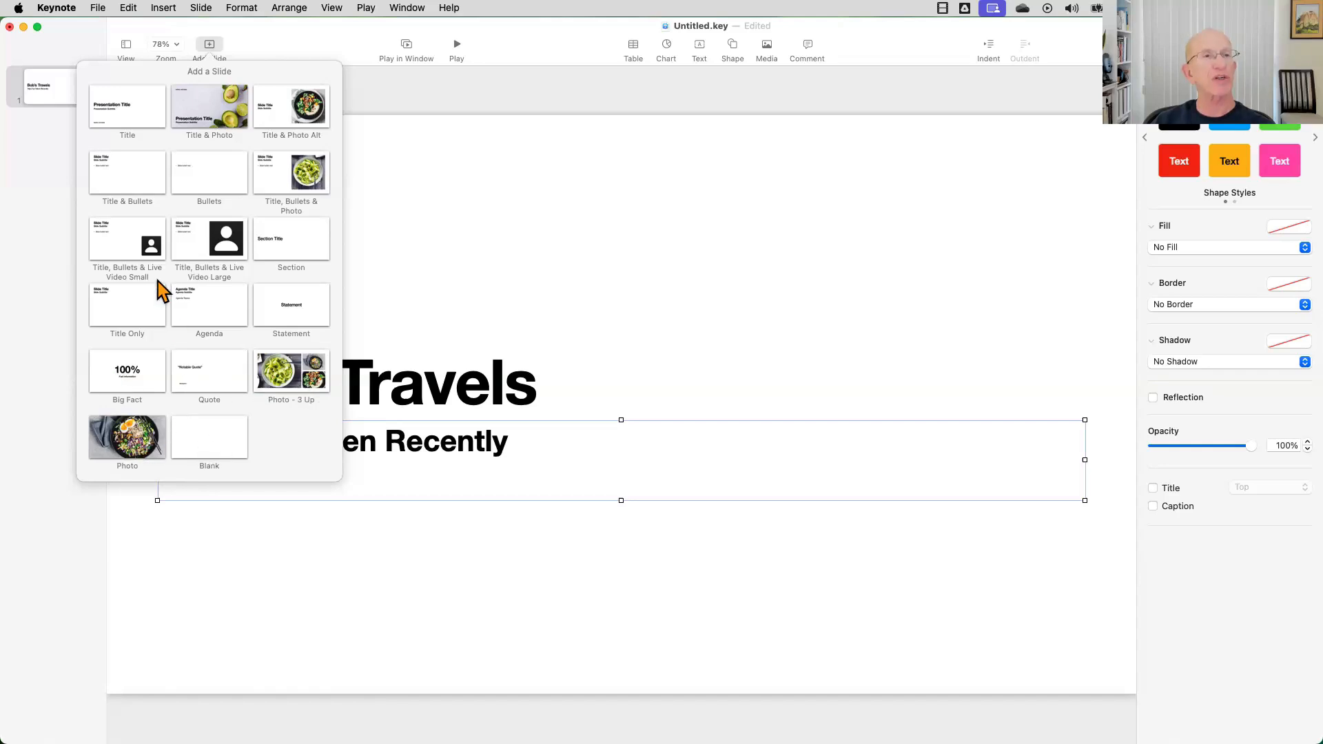
{"action": "left_click", "coordinate": [134, 187]}
{"action": "left_click", "coordinate": [204, 196]}
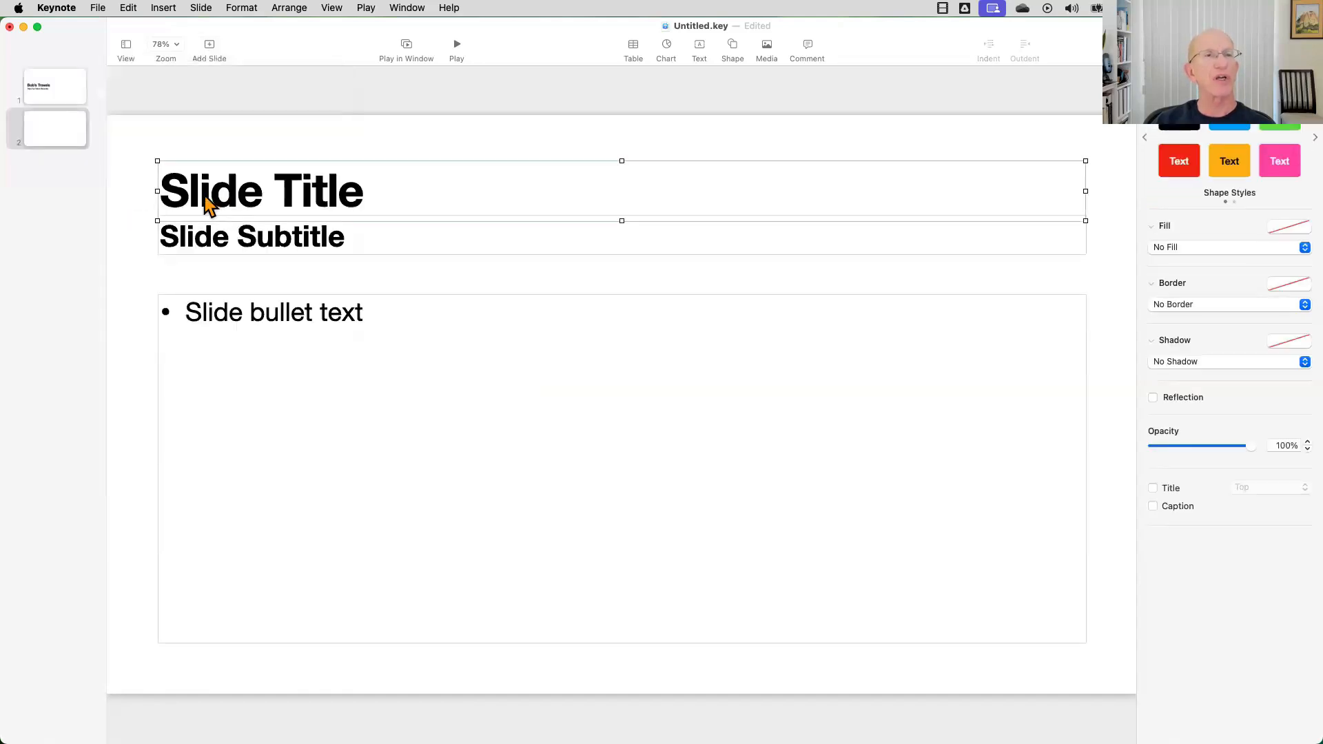
{"action": "left_click", "coordinate": [201, 196]}
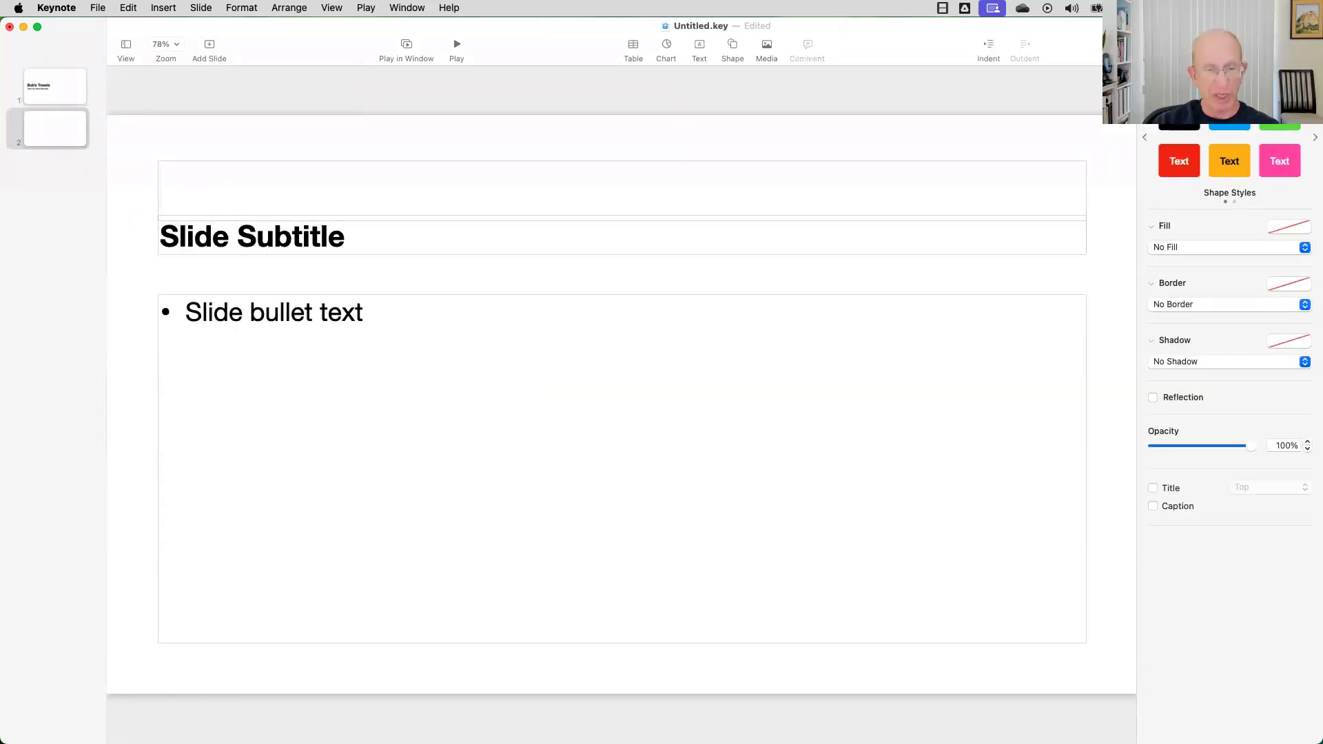
{"action": "type", "text": "Some Places I've Traveled"}
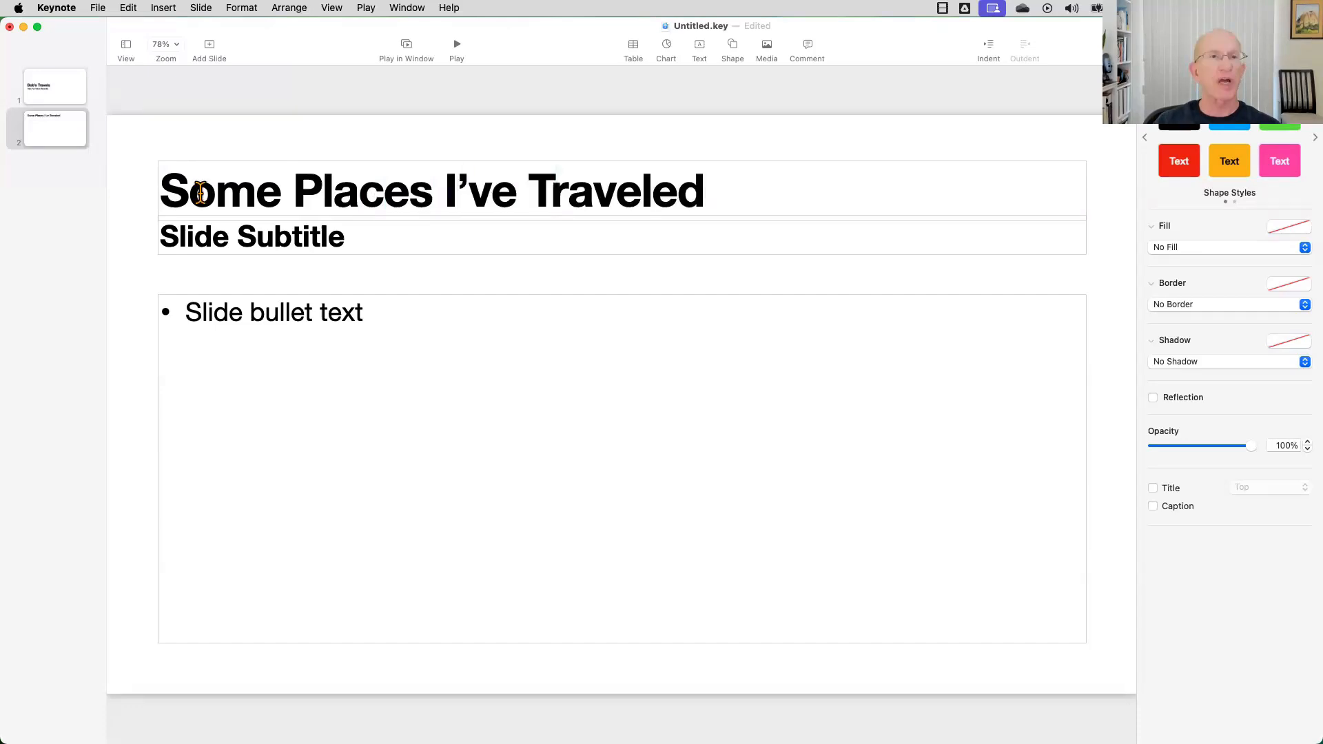
Delete the second slide's subtitle placeholder and fill its bullet list with Colombia, Oregon and Seal Beach.
{"action": "left_click", "coordinate": [290, 256]}
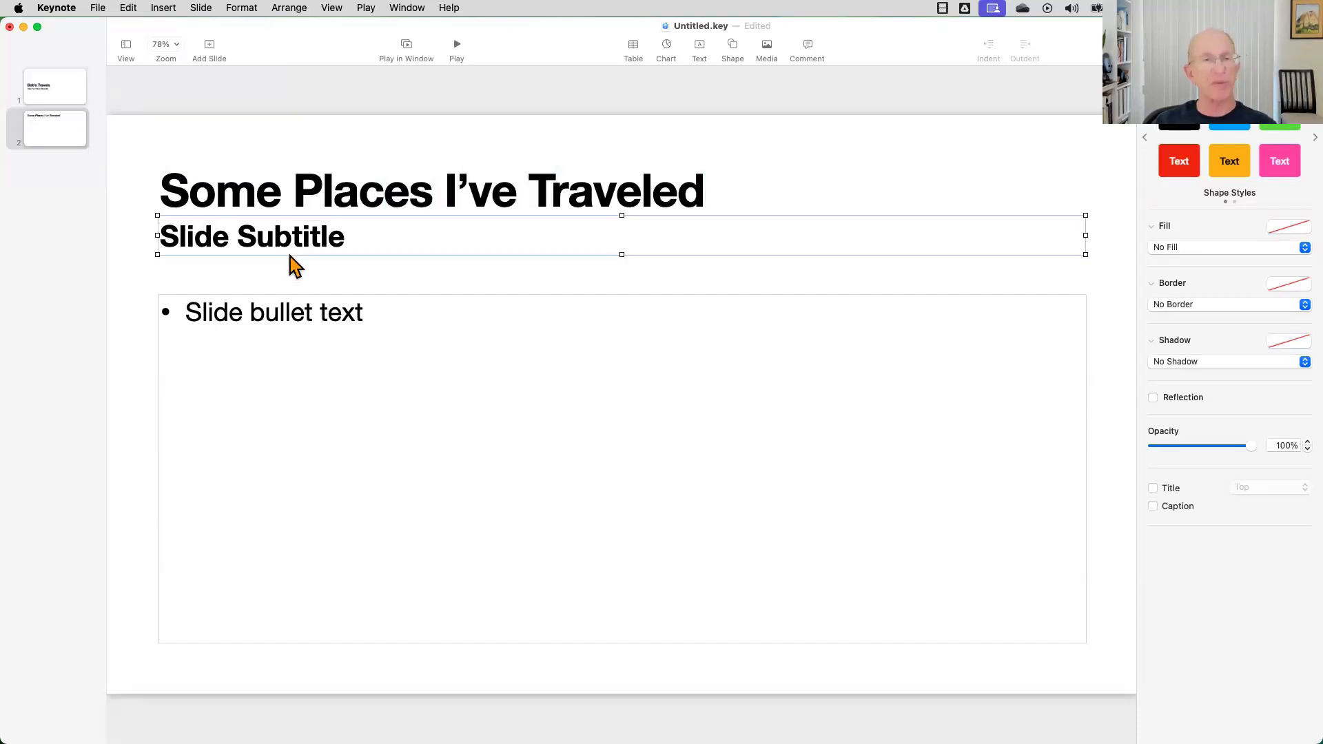
{"action": "key", "text": "Delete"}
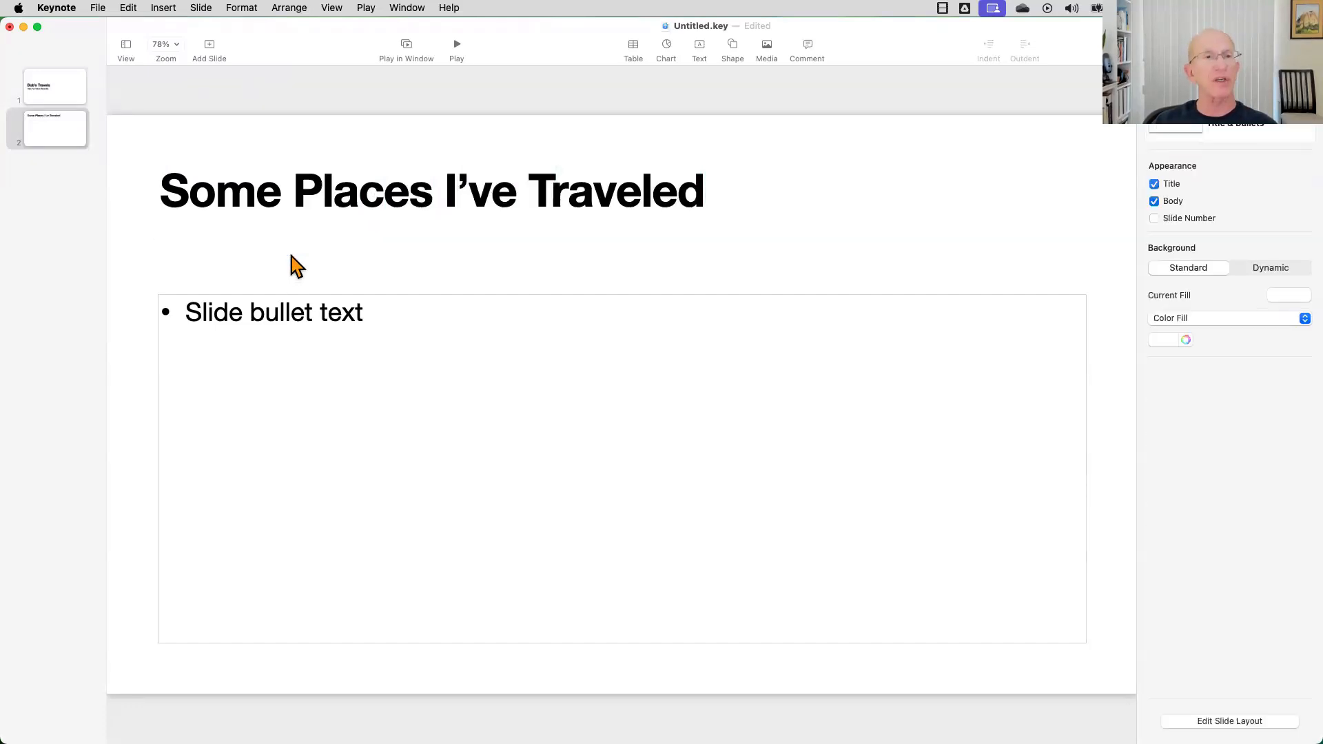
{"action": "left_click", "coordinate": [194, 314]}
{"action": "left_click", "coordinate": [192, 314]}
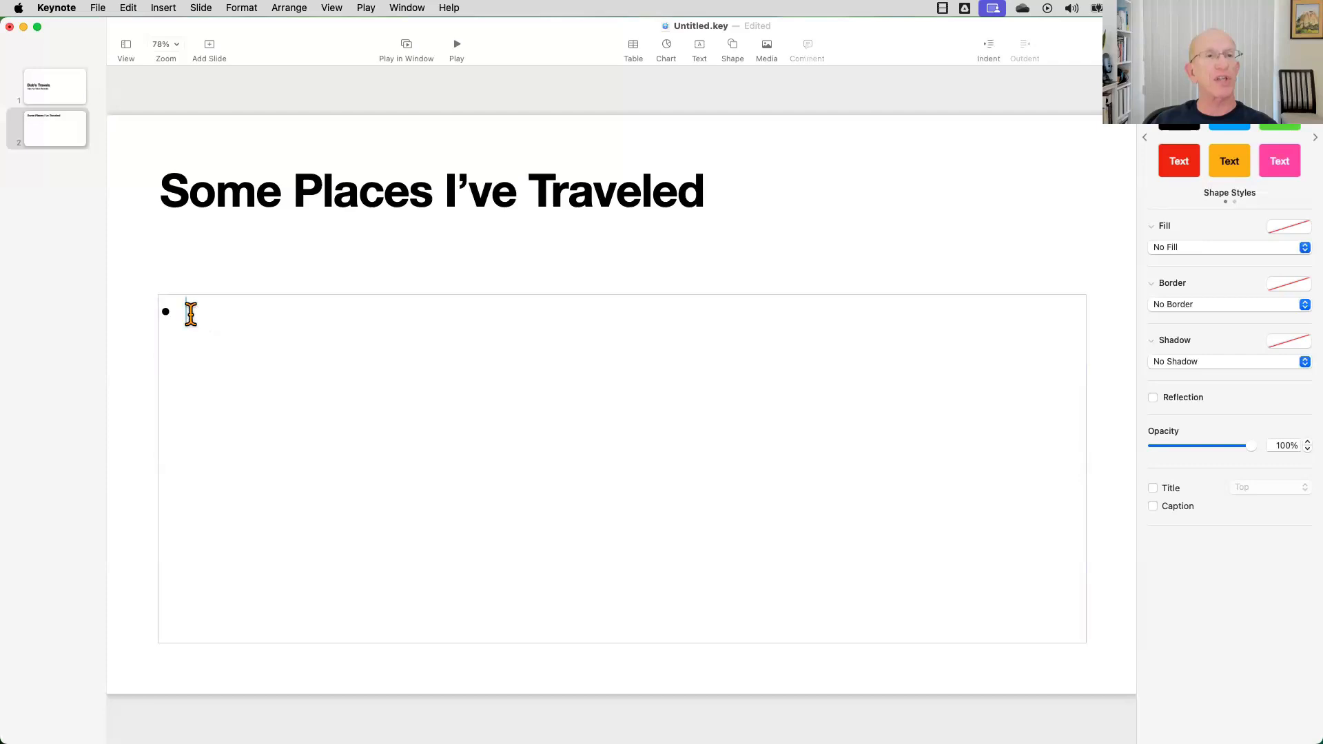
{"action": "type", "text": "Com"}
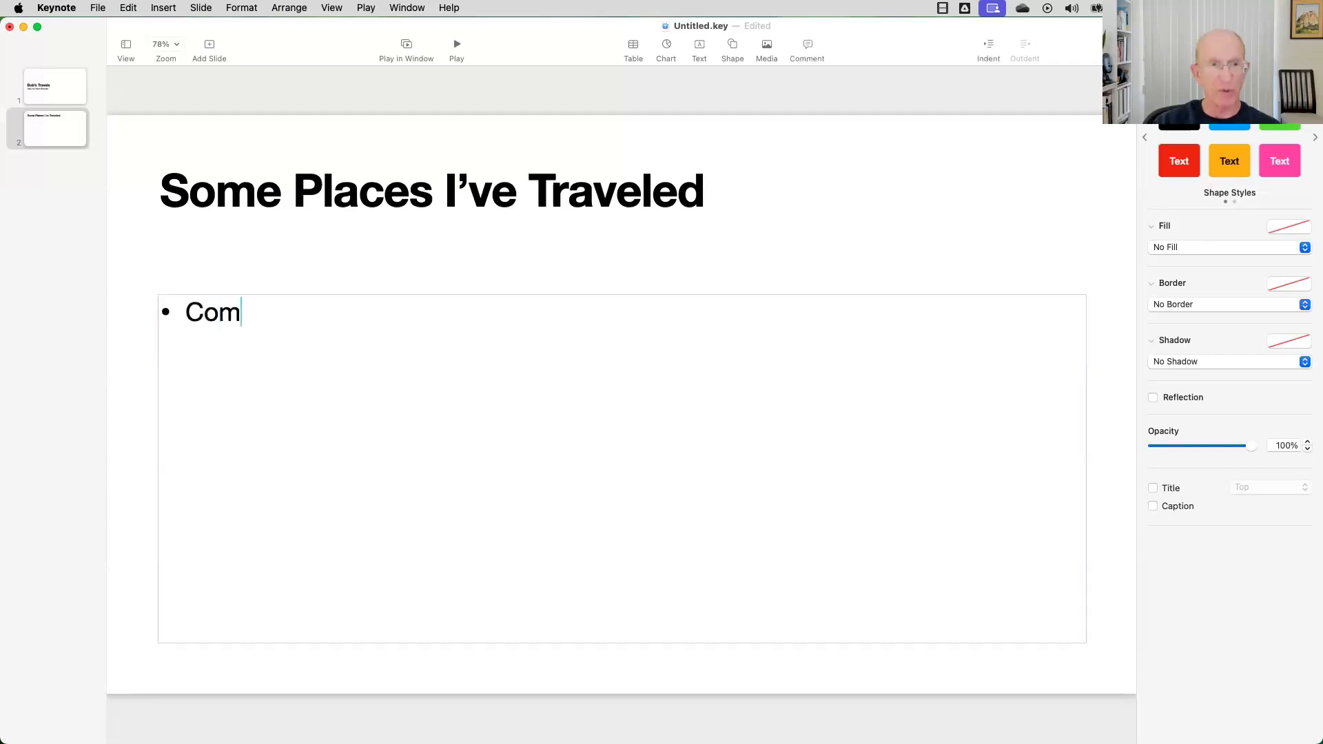
{"action": "key", "text": "BackSpace"}
{"action": "type", "text": "lom"}
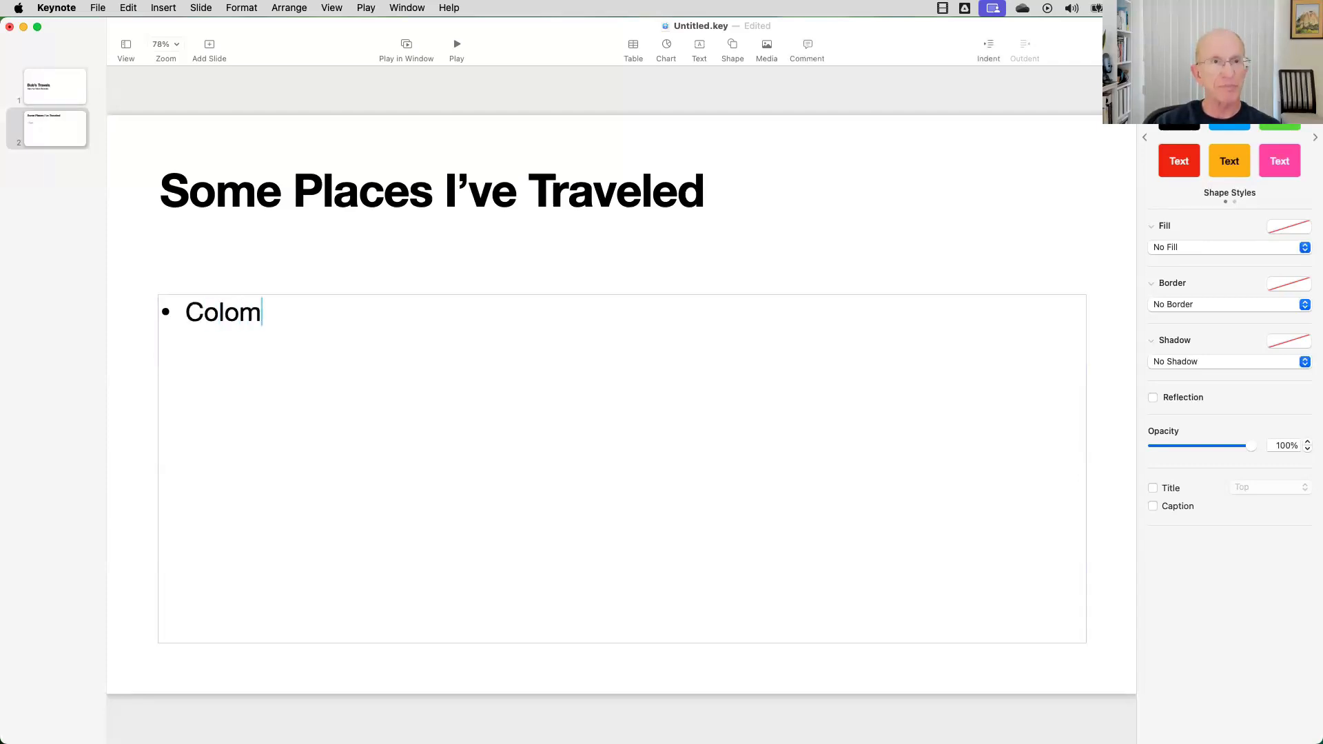
{"action": "type", "text": "bia"}
{"action": "key", "text": "Return"}
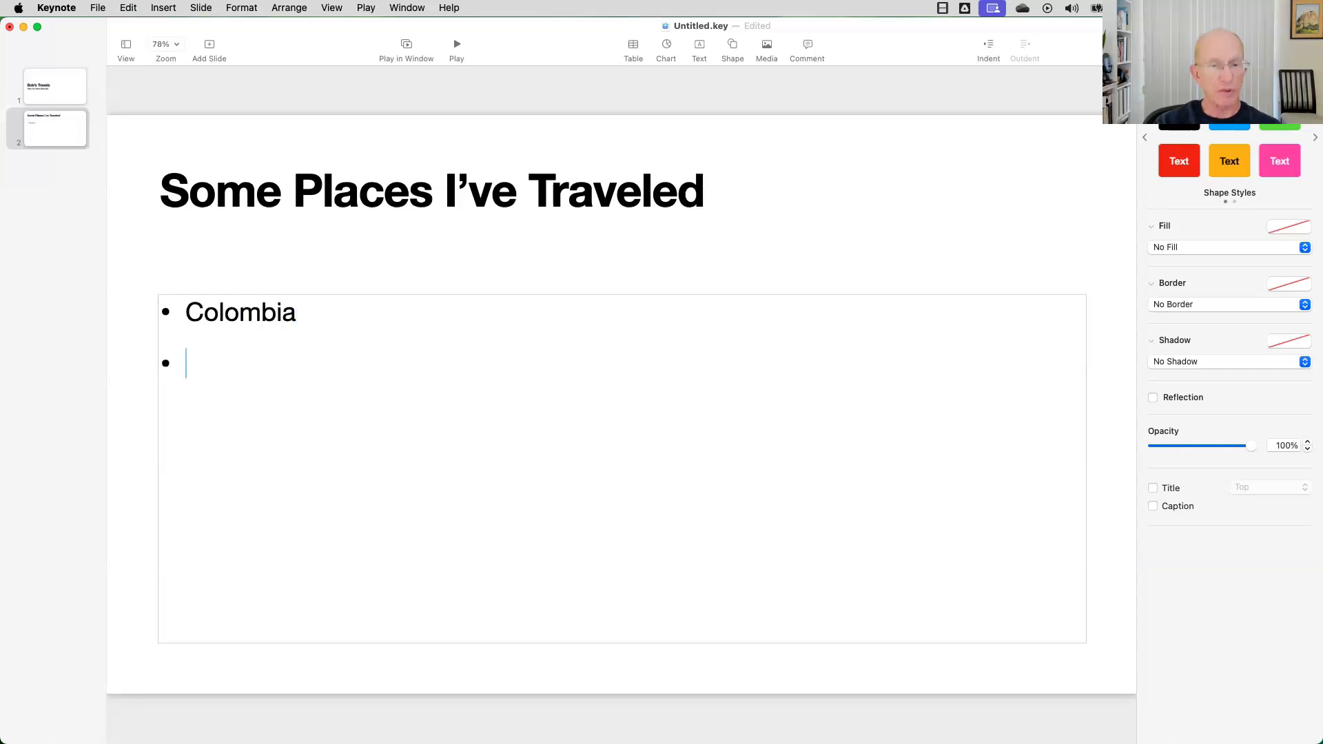
{"action": "type", "text": "Or"}
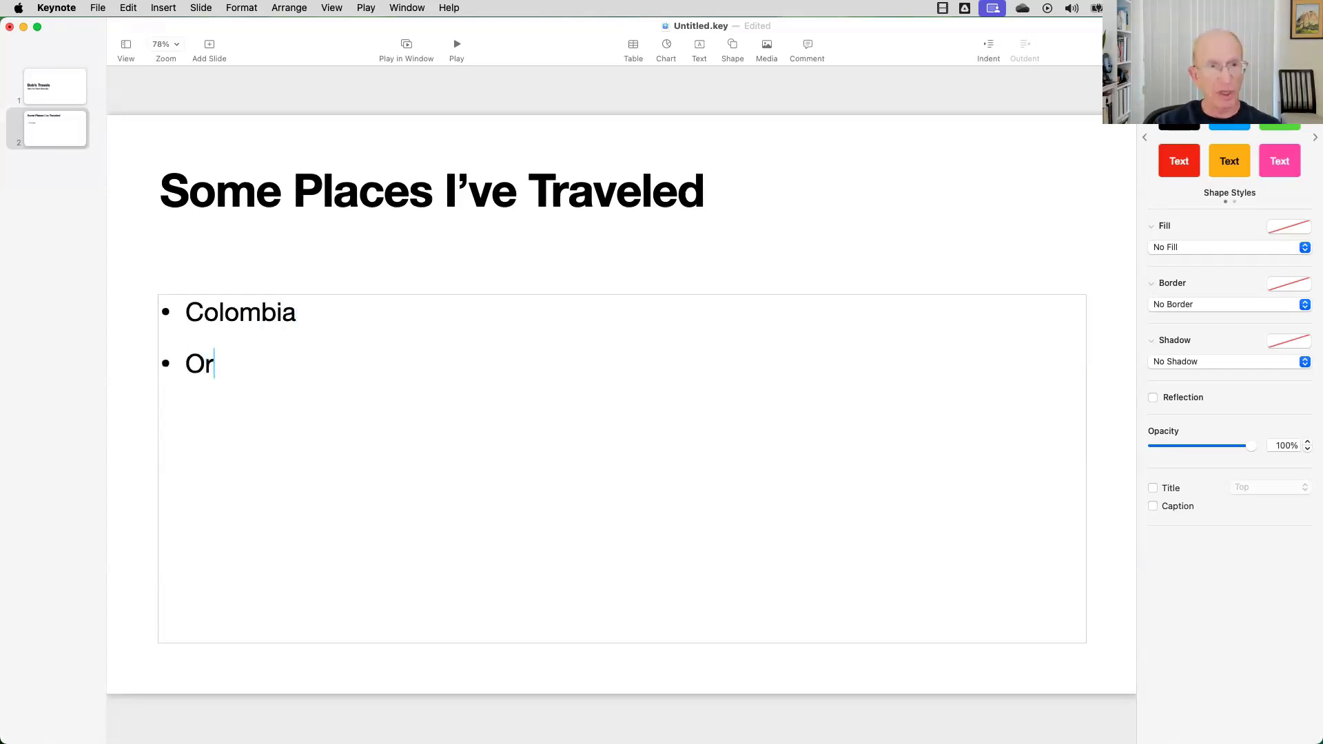
{"action": "type", "text": "egon"}
{"action": "key", "text": "Return"}
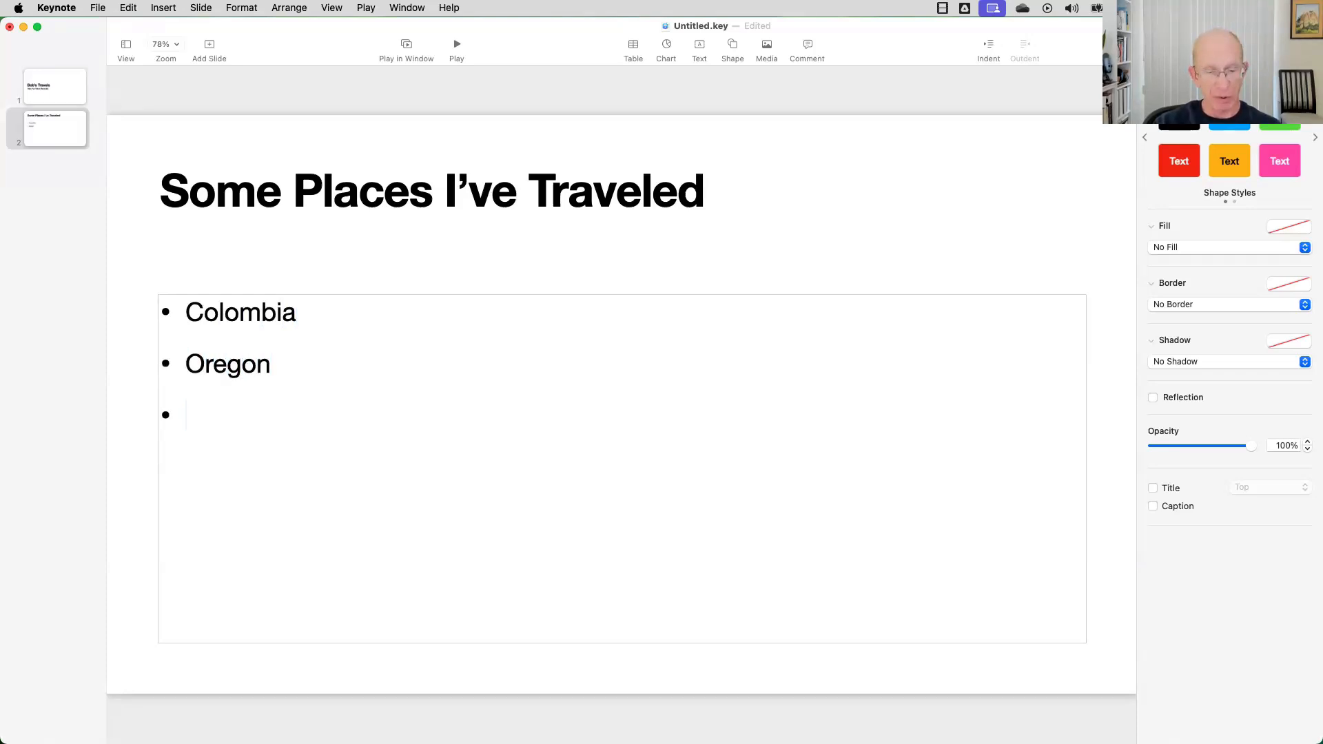
{"action": "type", "text": "Seal Beach"}
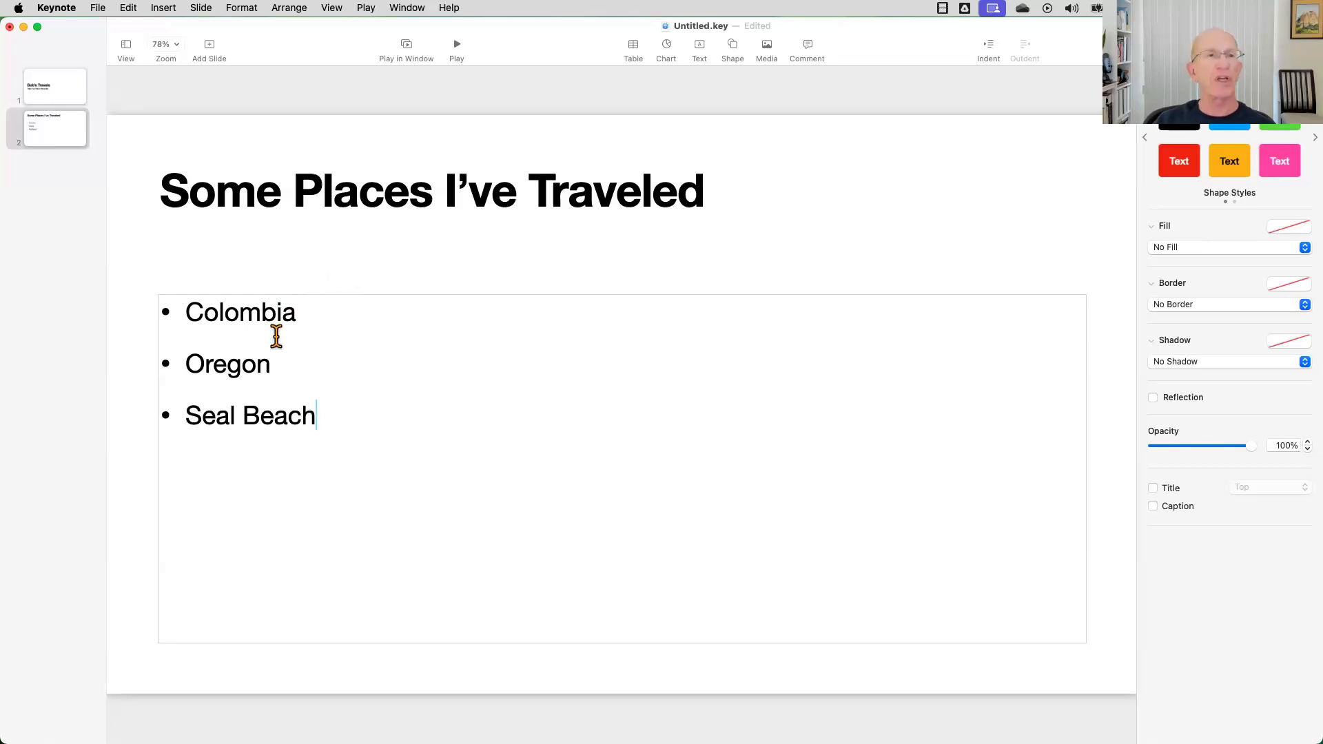
{"action": "left_click", "coordinate": [363, 246]}
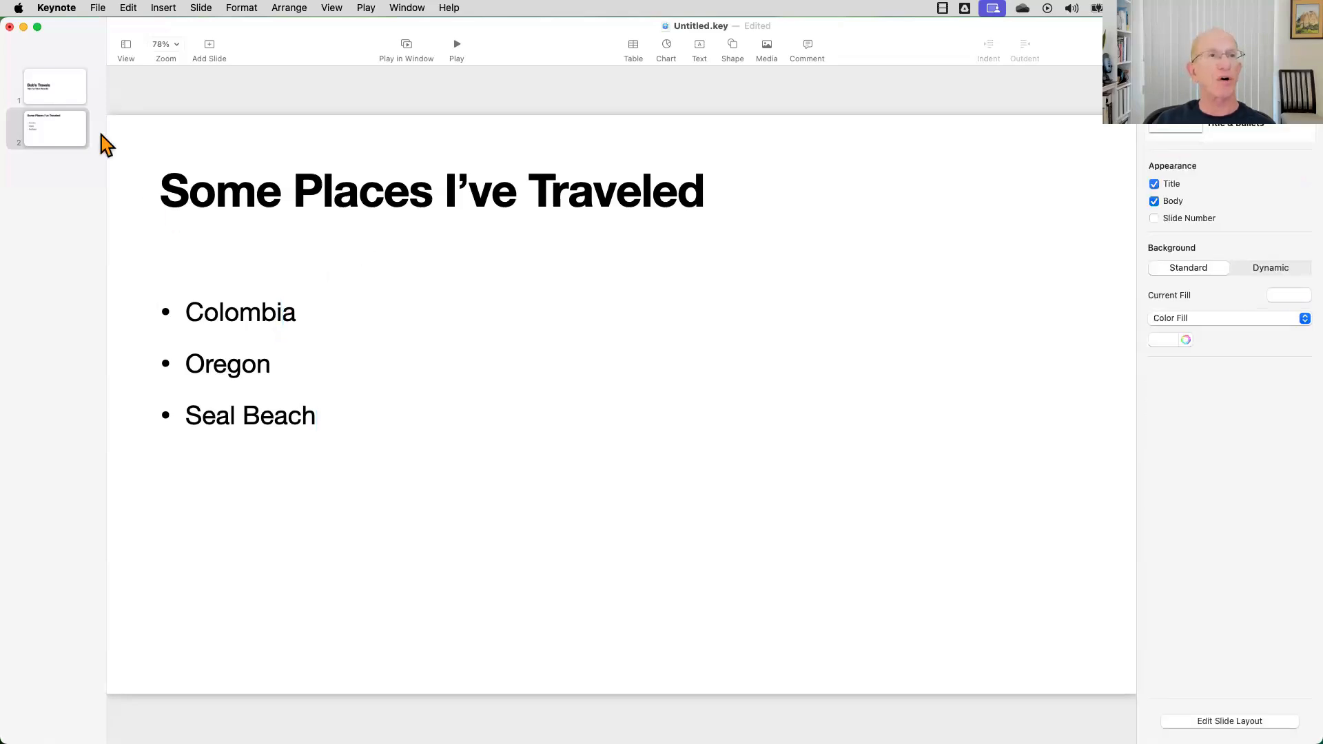
Examine the style and text formatting options for the title on the first slide, and return to the second slide.
{"action": "left_click", "coordinate": [60, 93]}
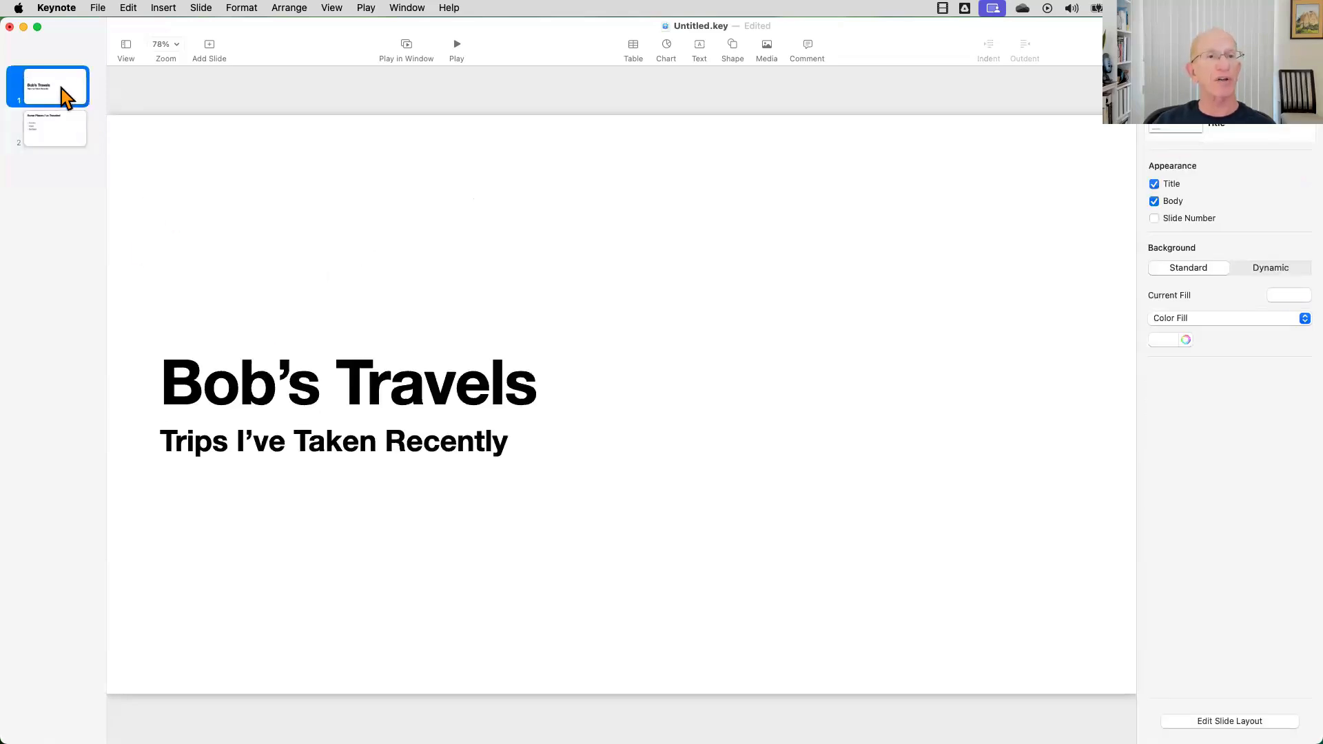
{"action": "left_click", "coordinate": [174, 389]}
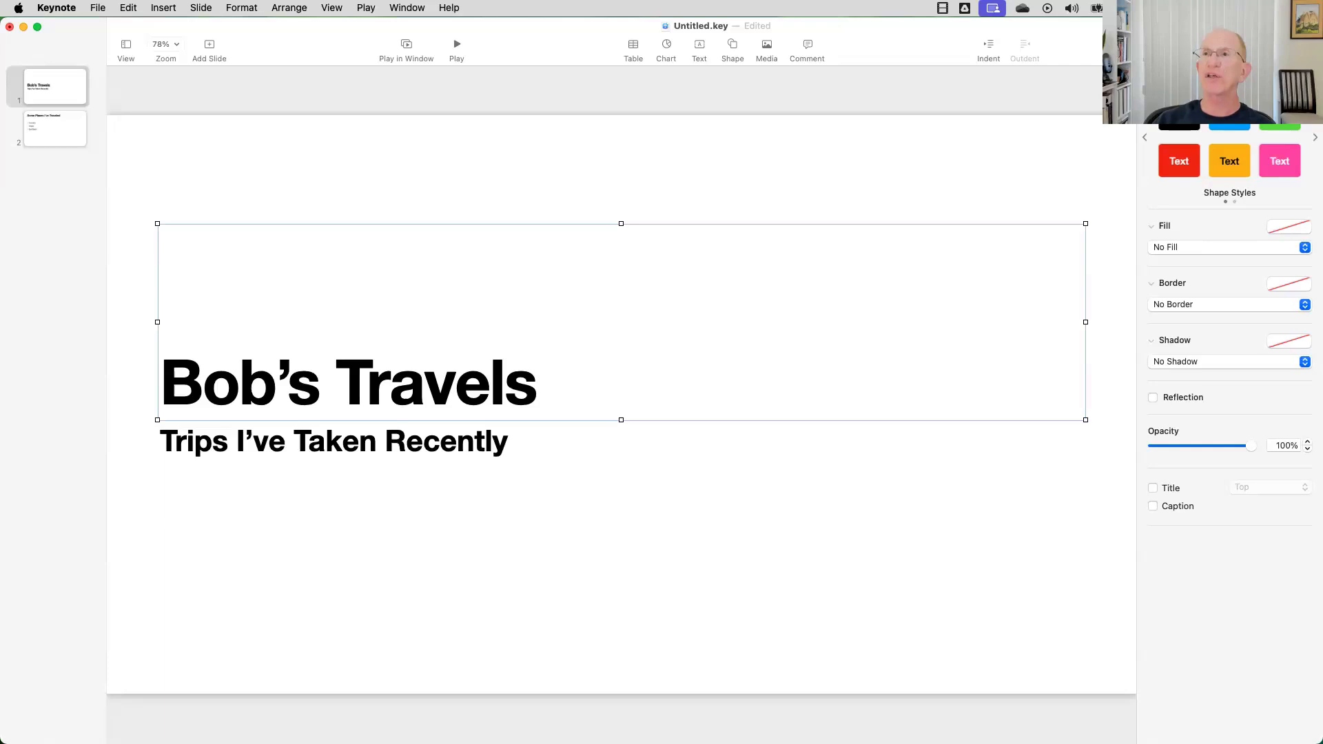
{"action": "left_click", "coordinate": [1230, 76]}
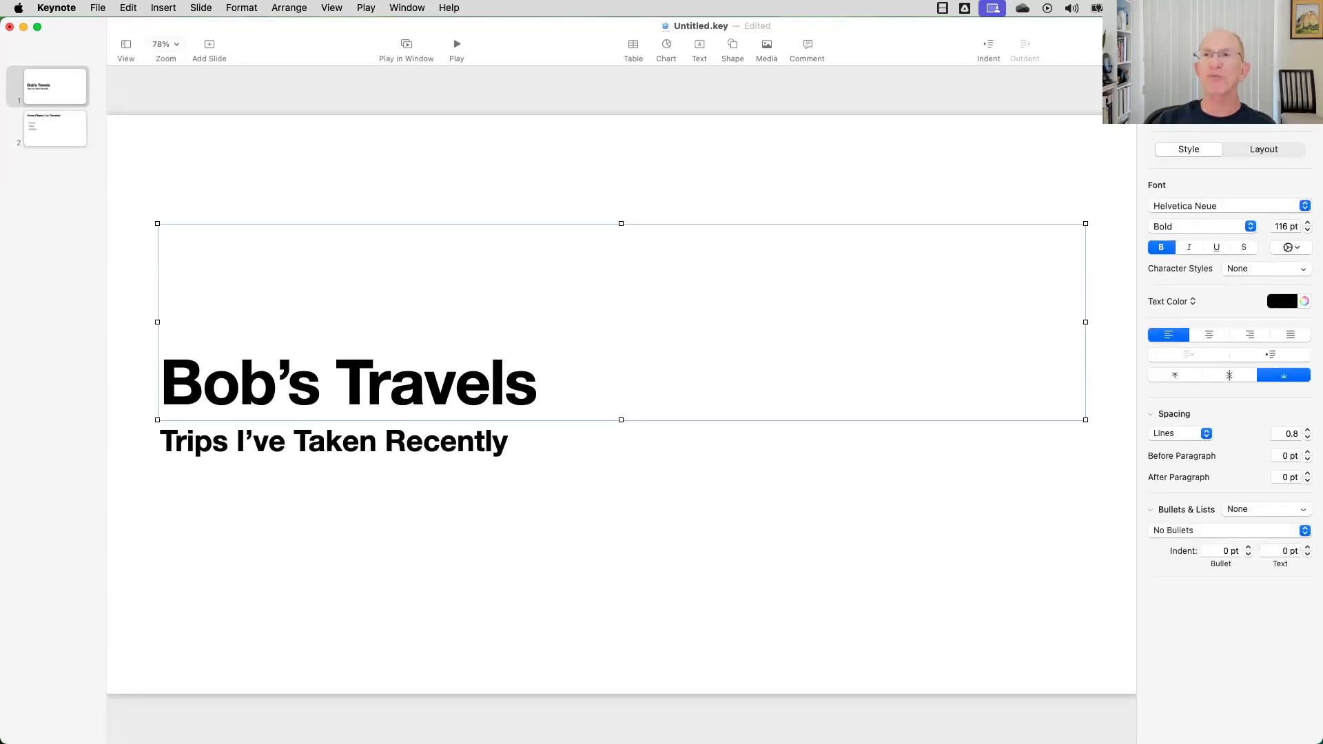
{"action": "left_click", "coordinate": [1174, 77]}
{"action": "left_click", "coordinate": [60, 134]}
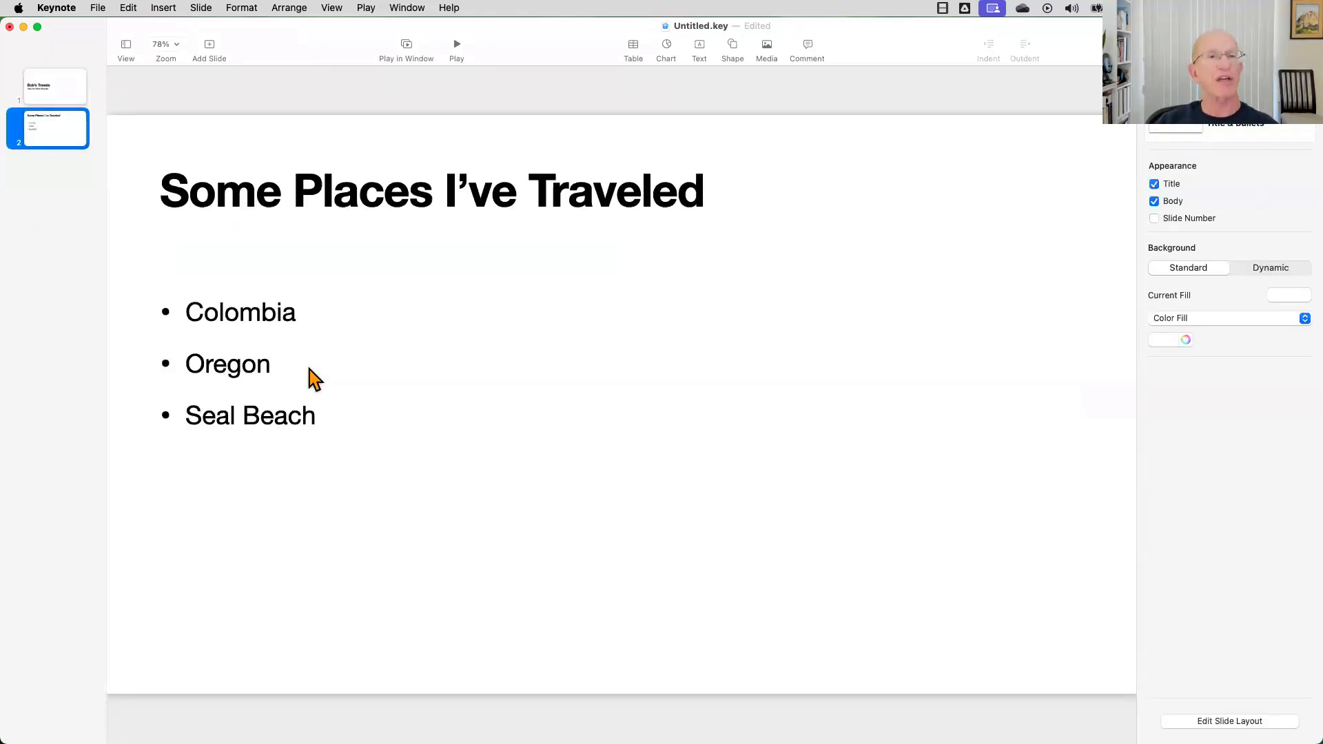
{"action": "left_click", "coordinate": [344, 353]}
{"action": "left_click", "coordinate": [365, 275]}
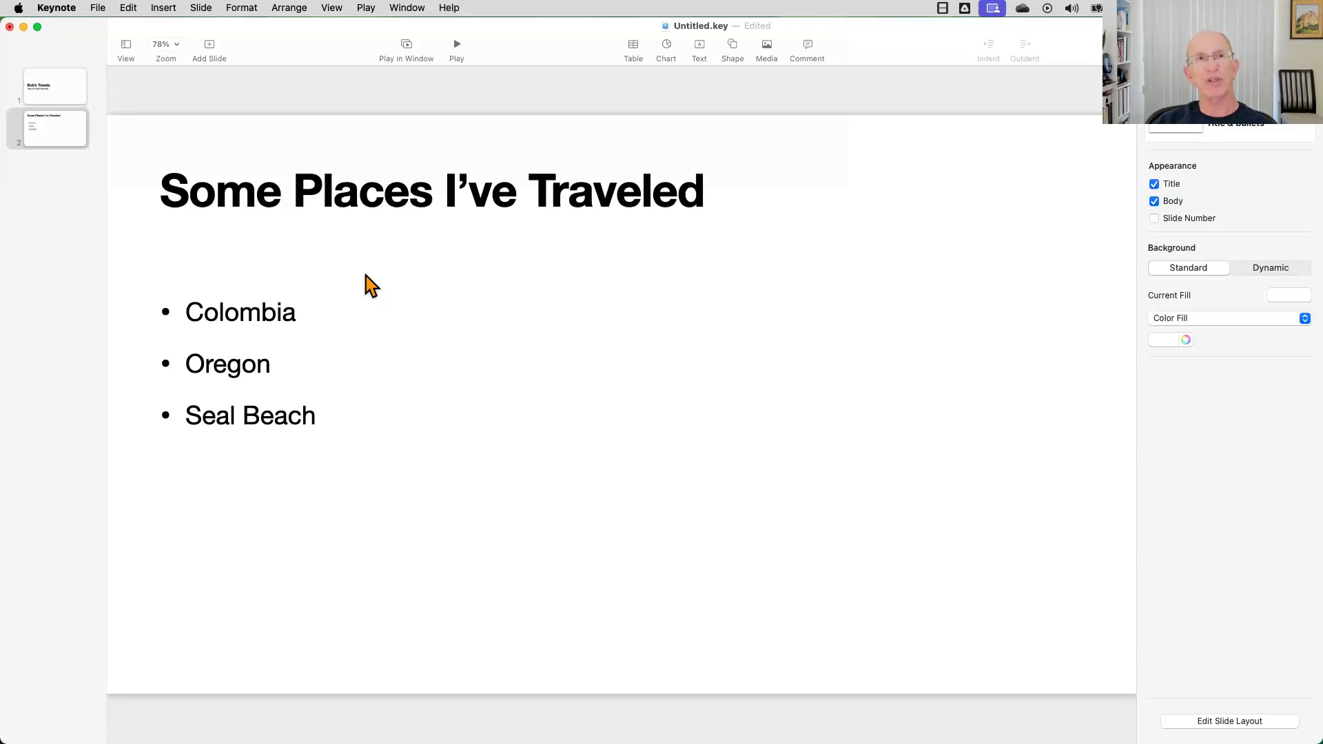
Insert the photo of the indoor seating area with potted plants from the Photos library onto the second slide.
{"action": "left_click", "coordinate": [767, 49]}
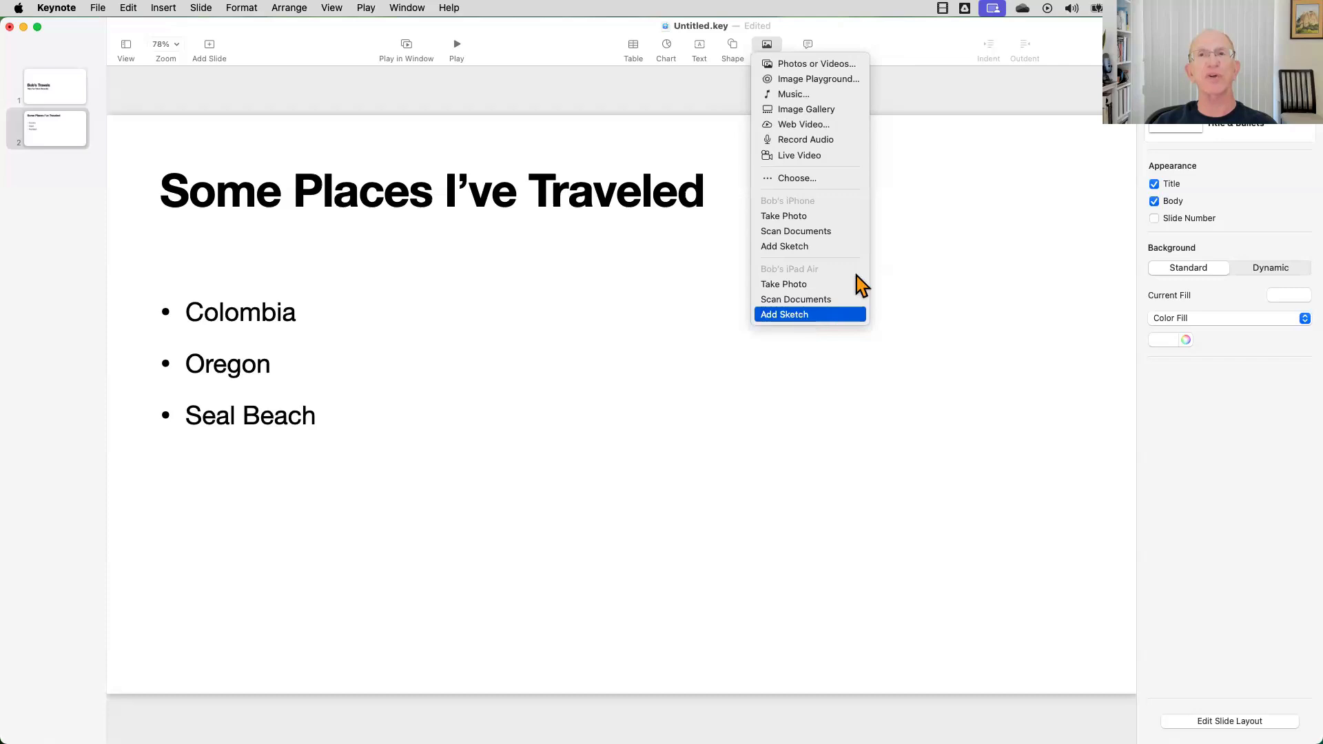
{"action": "left_click", "coordinate": [896, 101]}
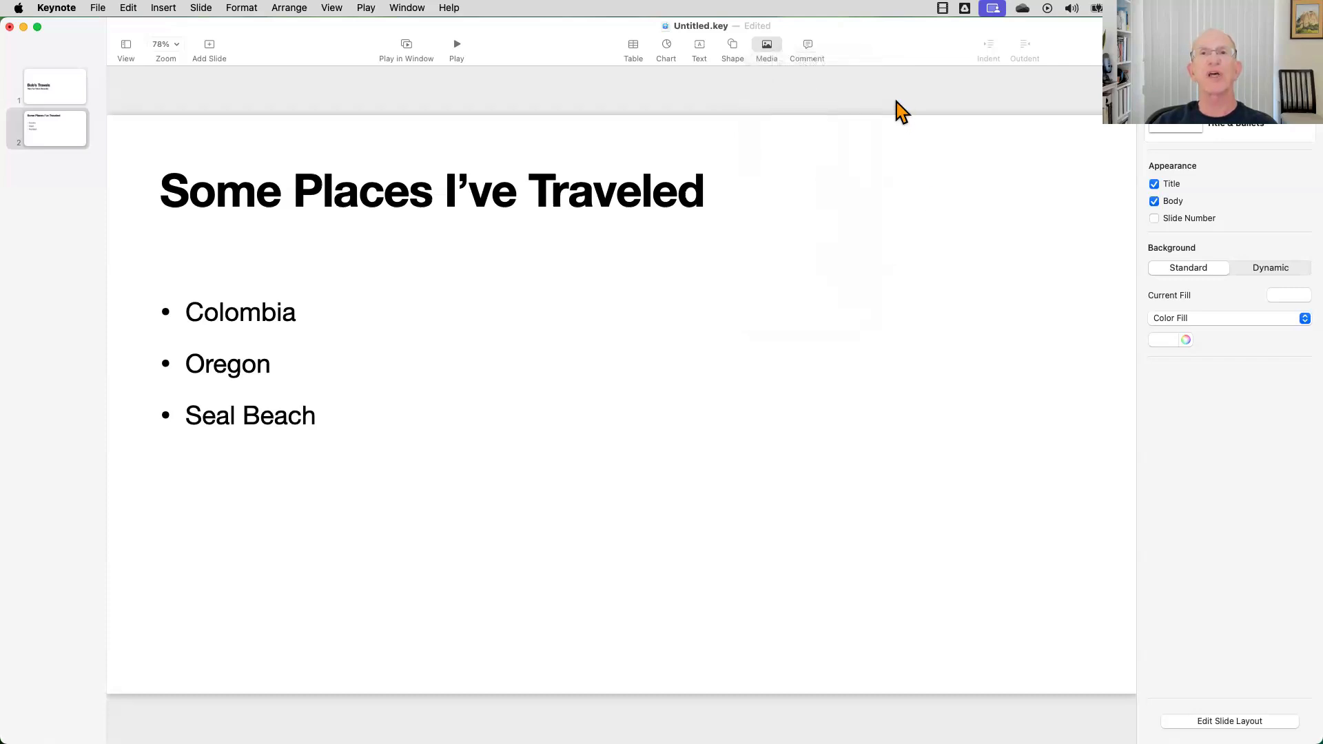
{"action": "left_click", "coordinate": [767, 46]}
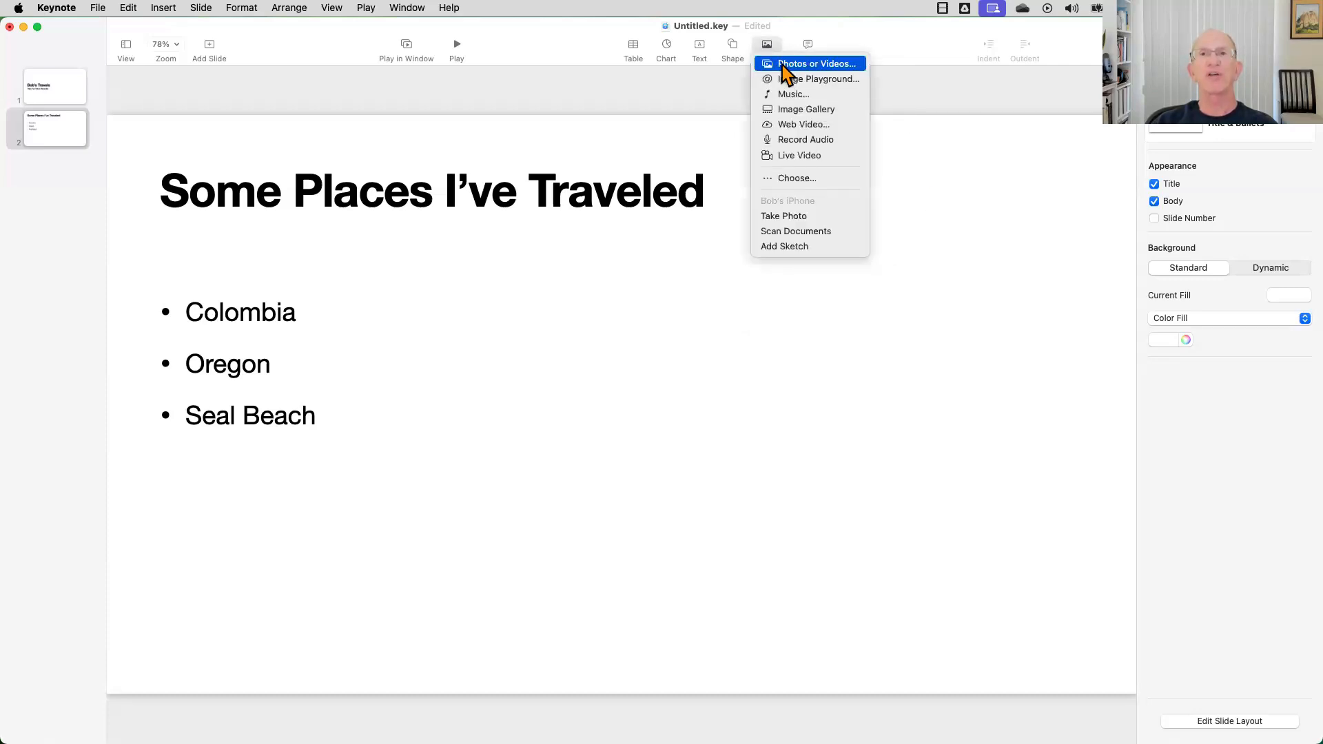
{"action": "left_click", "coordinate": [786, 65]}
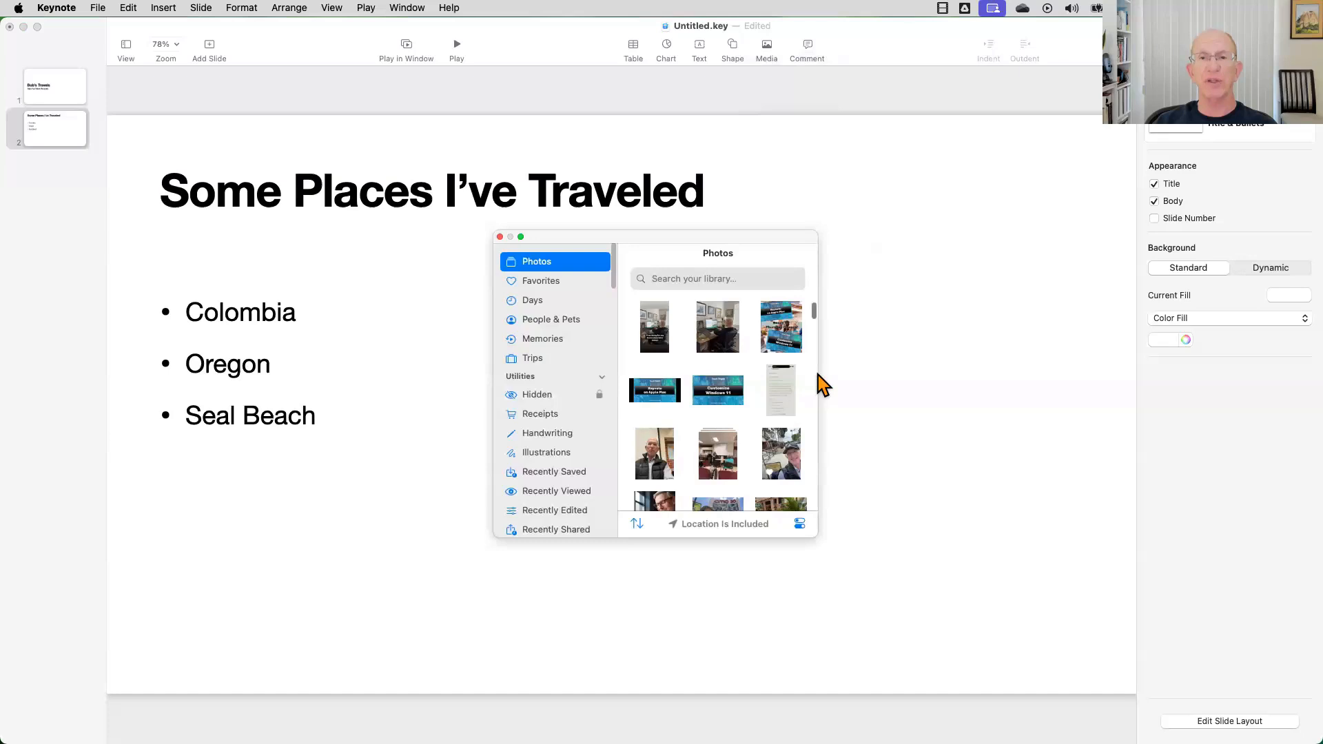
{"action": "scroll", "coordinate": [809, 379], "scroll_direction": "down", "scroll_amount": 2}
{"action": "scroll", "coordinate": [810, 391], "scroll_direction": "down", "scroll_amount": 2}
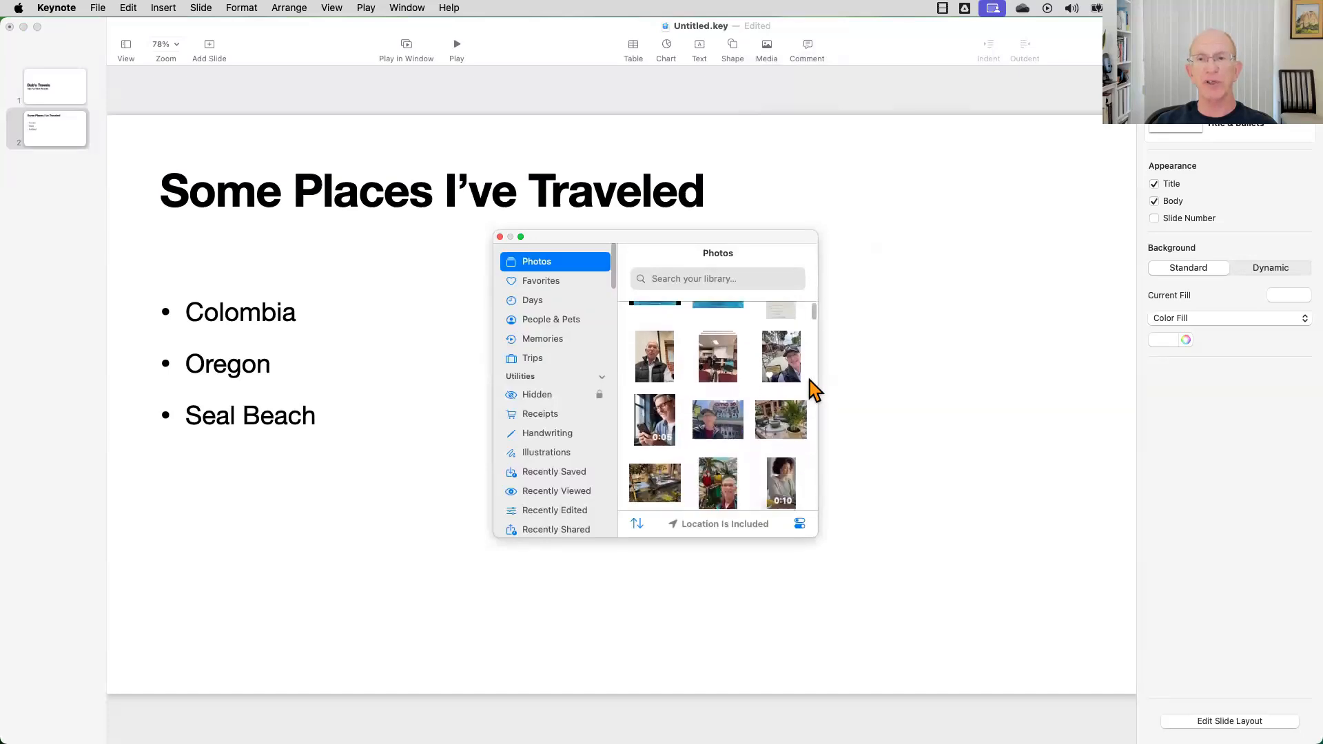
{"action": "double_click", "coordinate": [779, 398]}
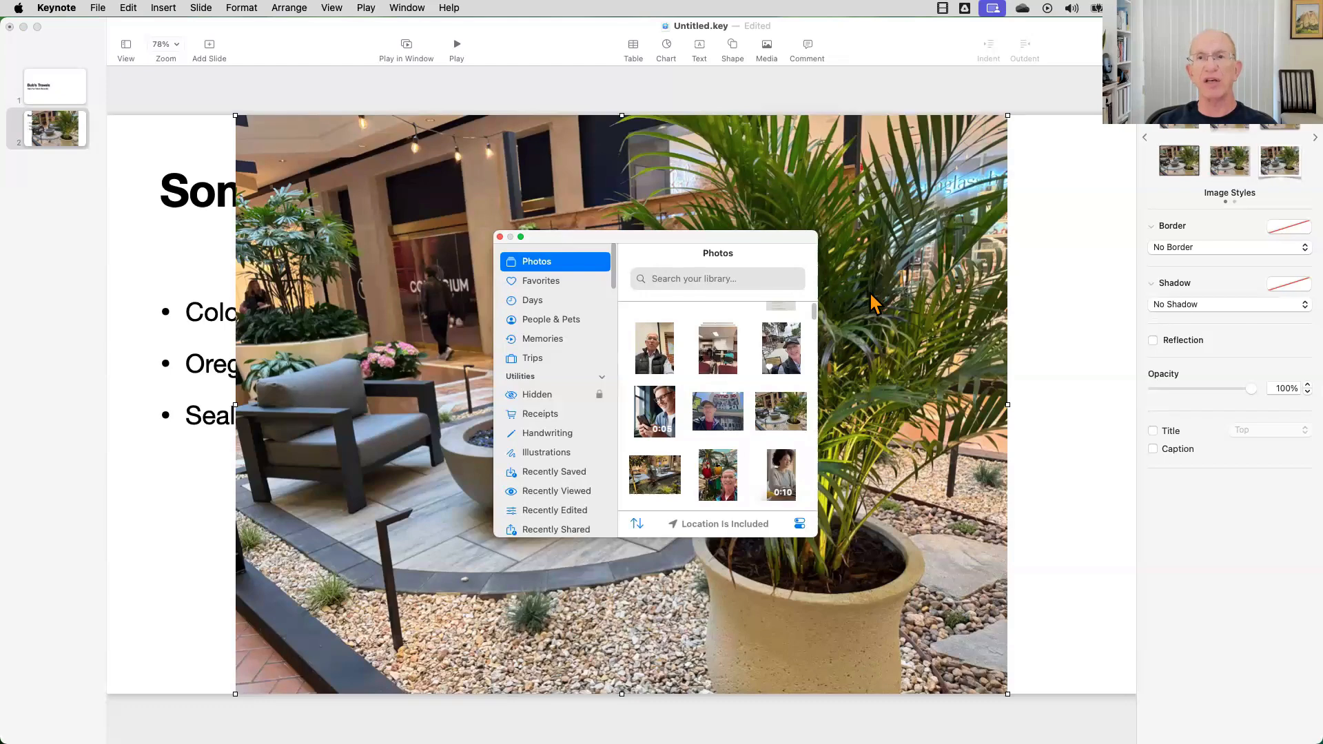
{"action": "left_click", "coordinate": [500, 237]}
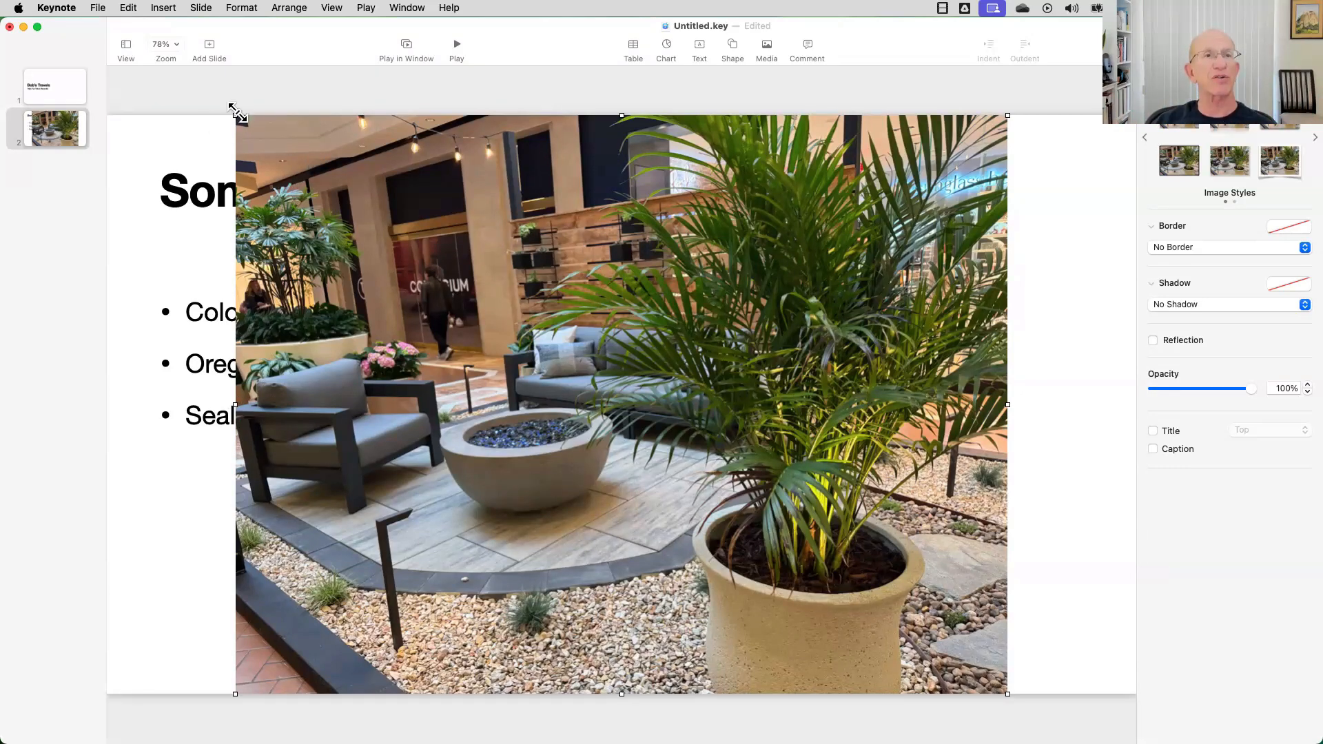
Shrink the inserted photo to about half its width and place it below the slide title, beside the bullet list.
{"action": "left_click_drag", "start_coordinate": [233, 113], "coordinate": [641, 416]}
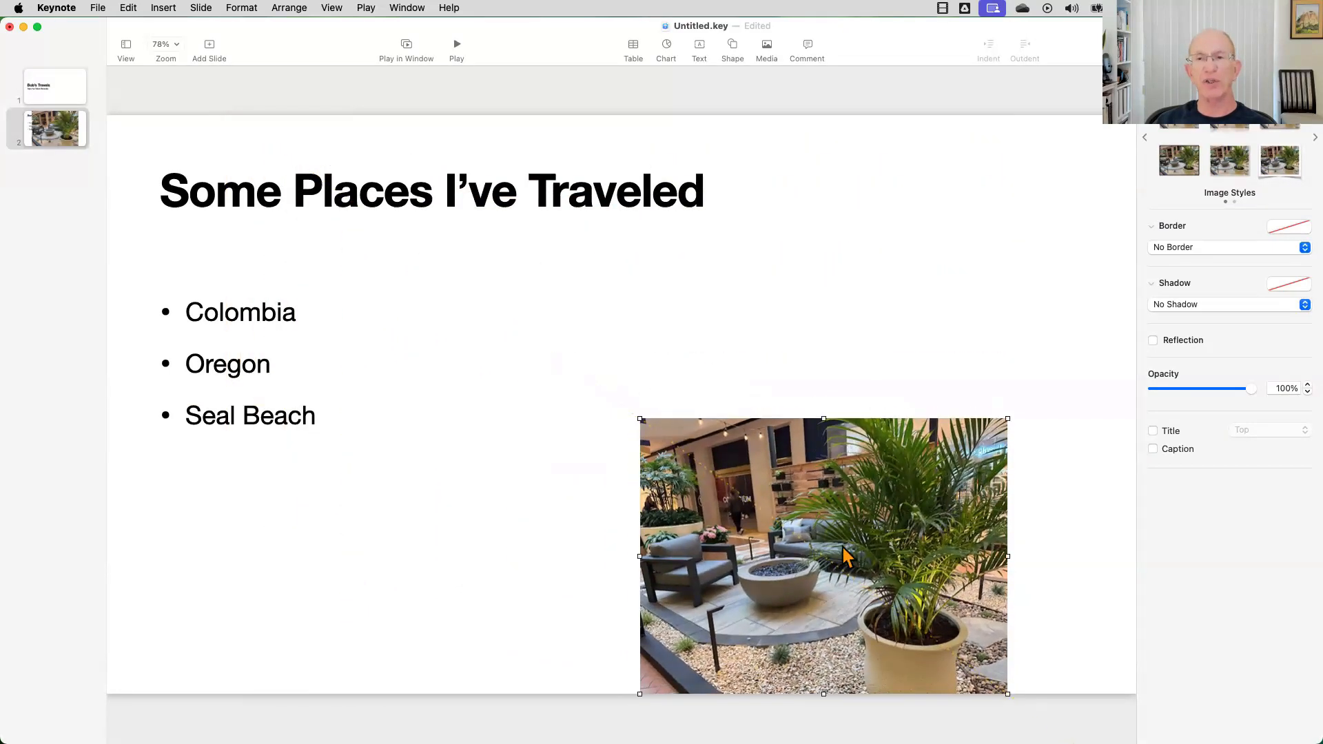
{"action": "left_click_drag", "start_coordinate": [852, 544], "coordinate": [823, 386]}
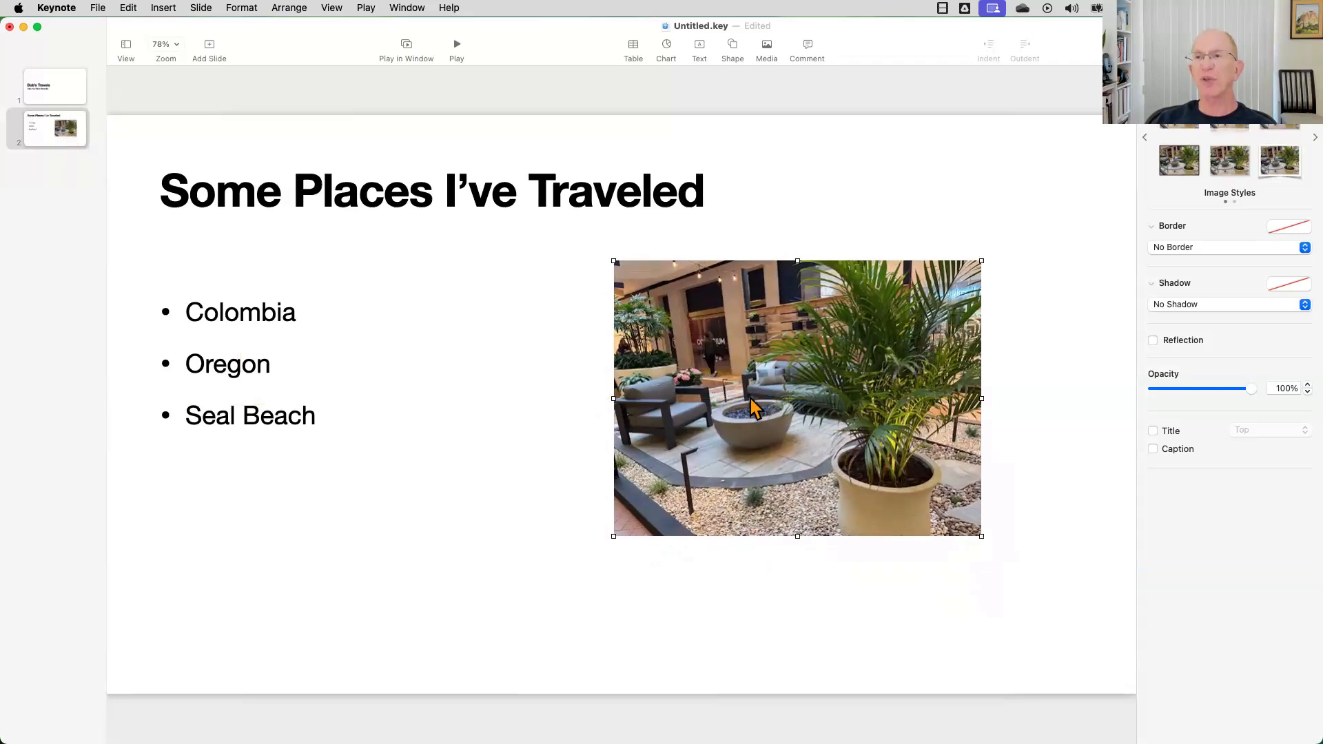
Move the photo on the second slide up and to the right, so it sits beside the end of the title.
{"action": "left_click_drag", "start_coordinate": [750, 398], "coordinate": [862, 332]}
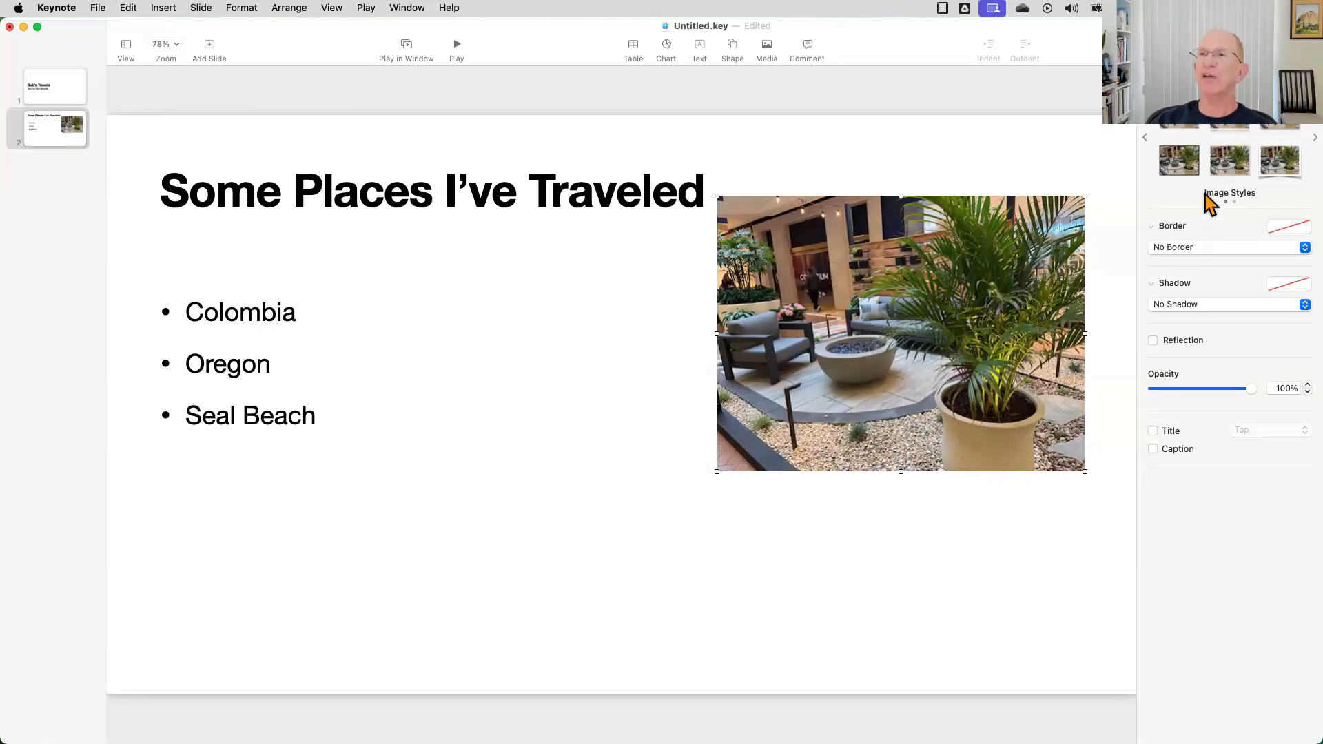
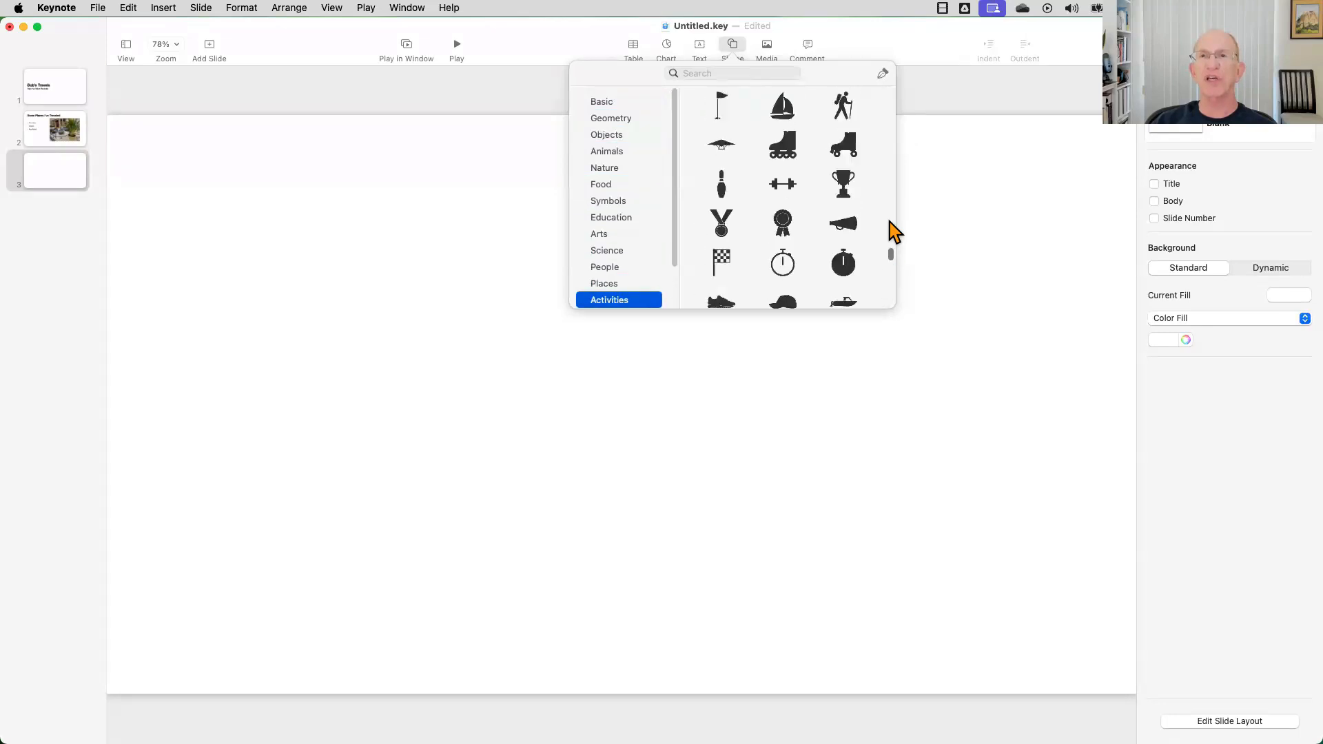
Look through the shape library's categories from Geometry and Objects to Education and Arts.
{"action": "left_click", "coordinate": [620, 124]}
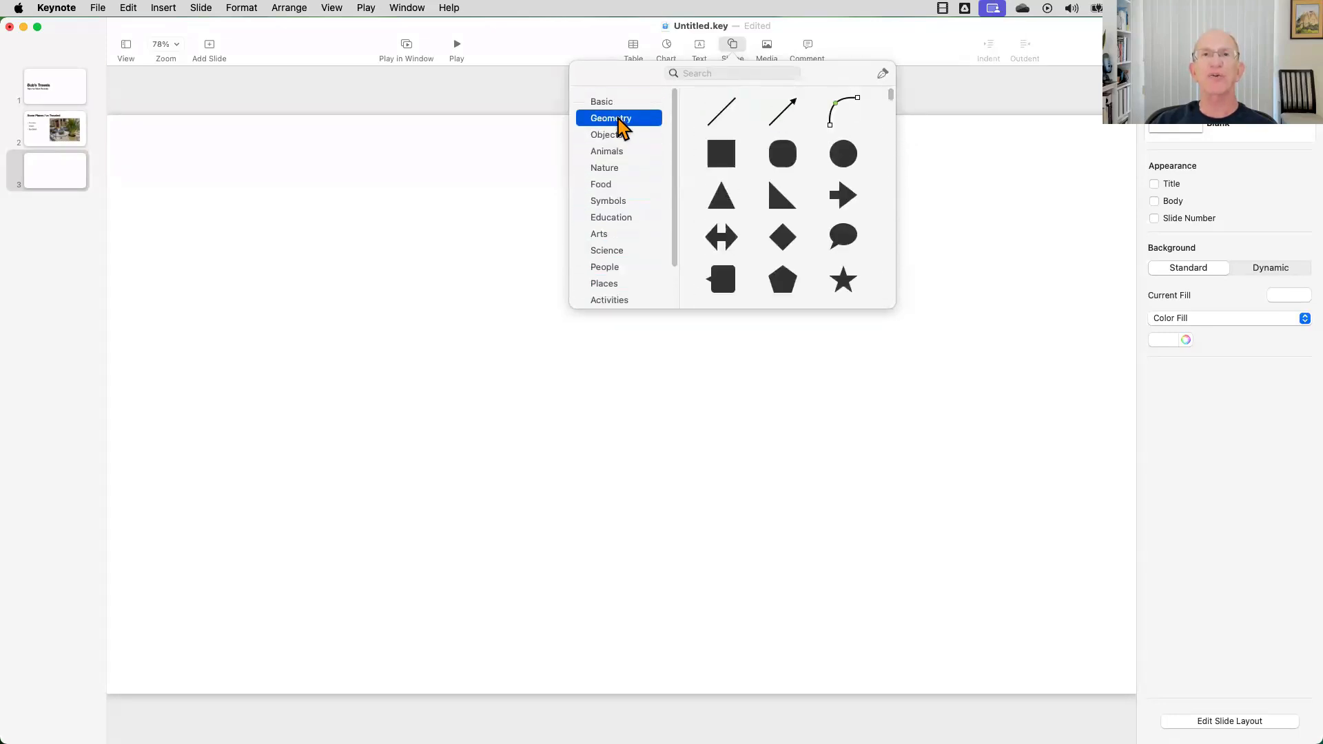
{"action": "left_click", "coordinate": [617, 137]}
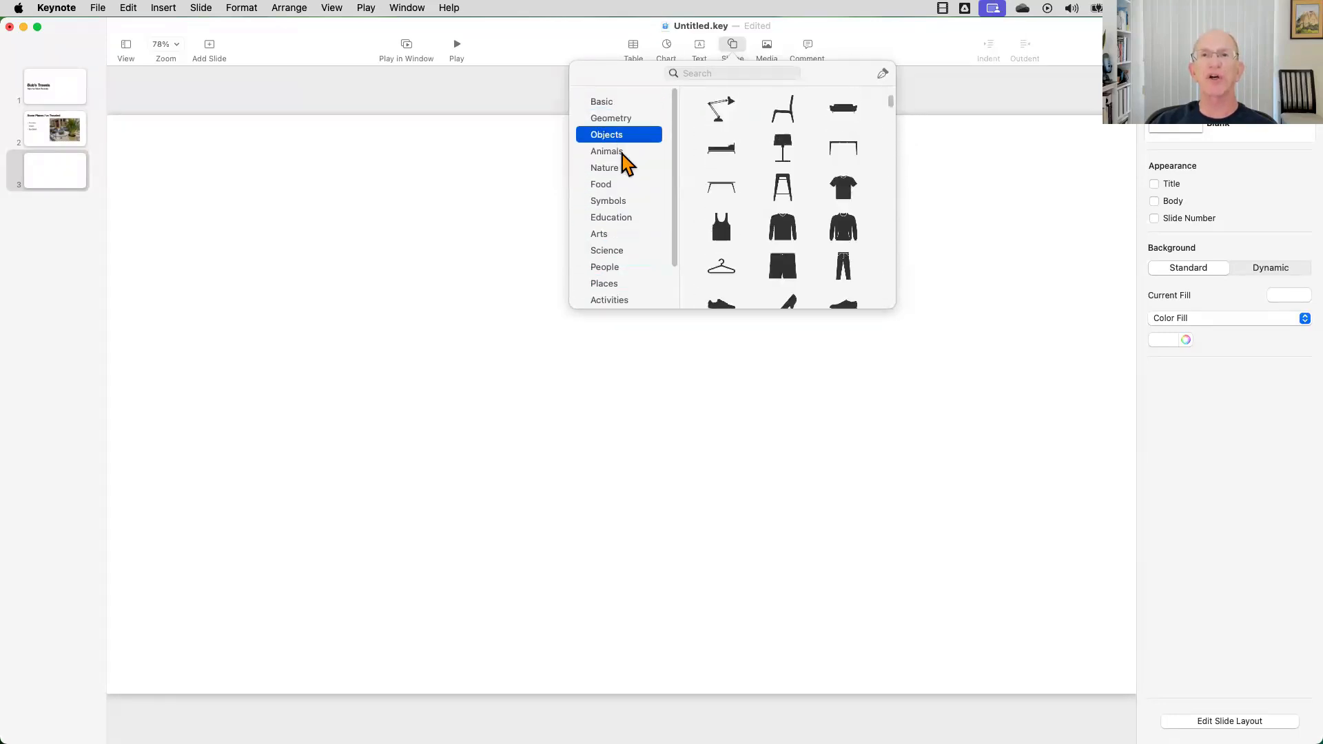
{"action": "left_click", "coordinate": [625, 155]}
{"action": "left_click", "coordinate": [624, 170]}
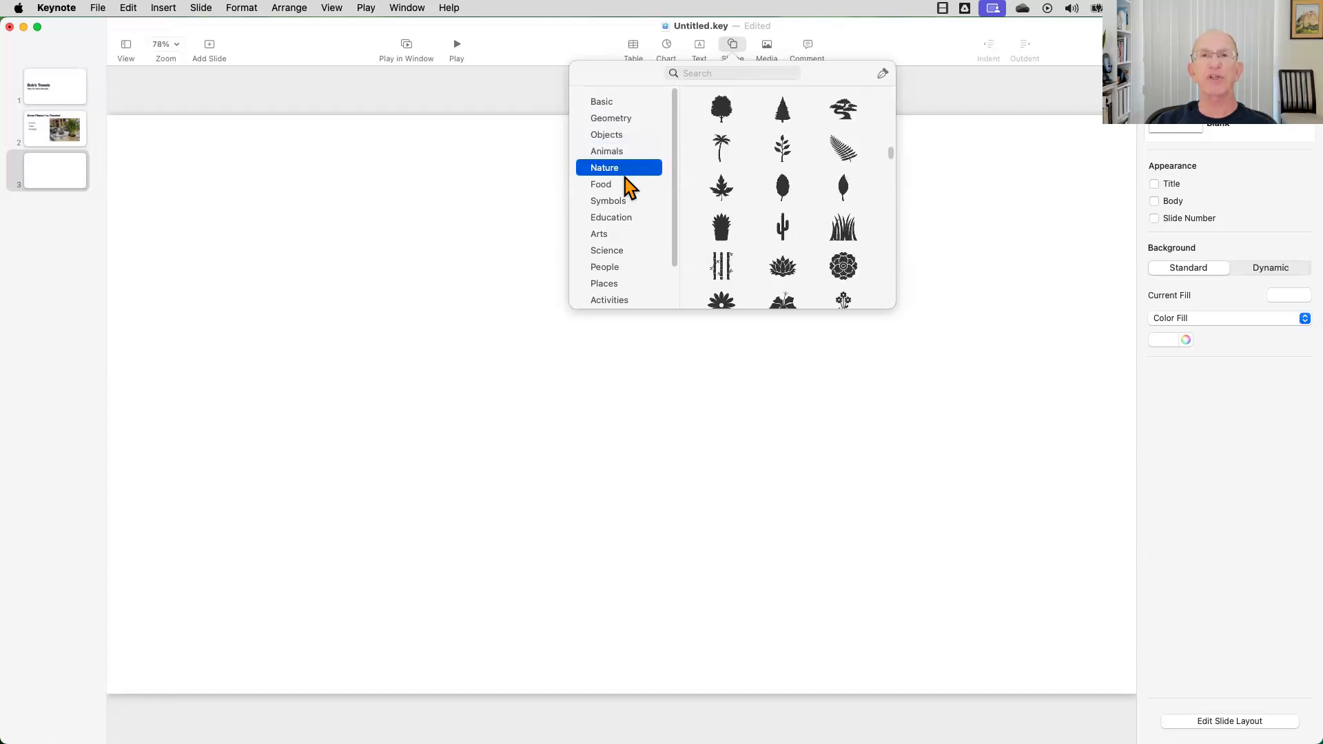
{"action": "left_click", "coordinate": [627, 186]}
{"action": "left_click", "coordinate": [630, 203]}
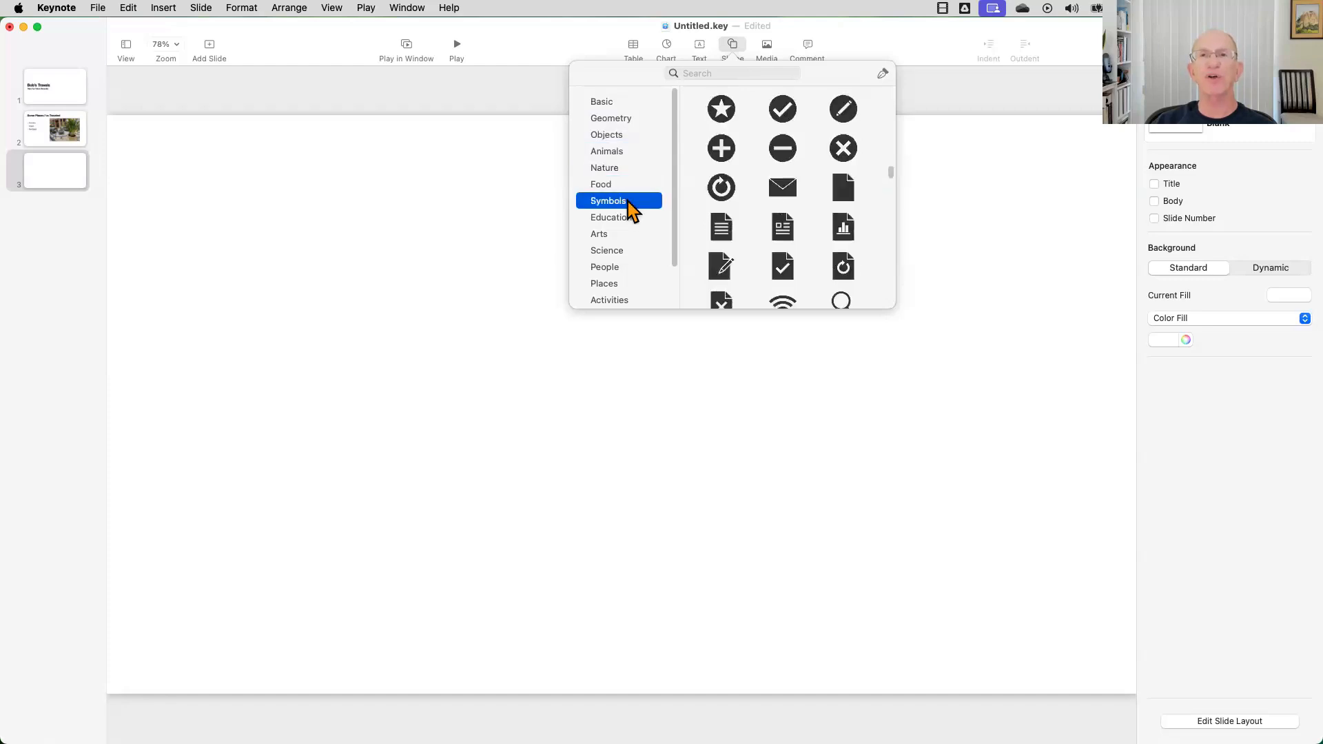
{"action": "left_click", "coordinate": [628, 219]}
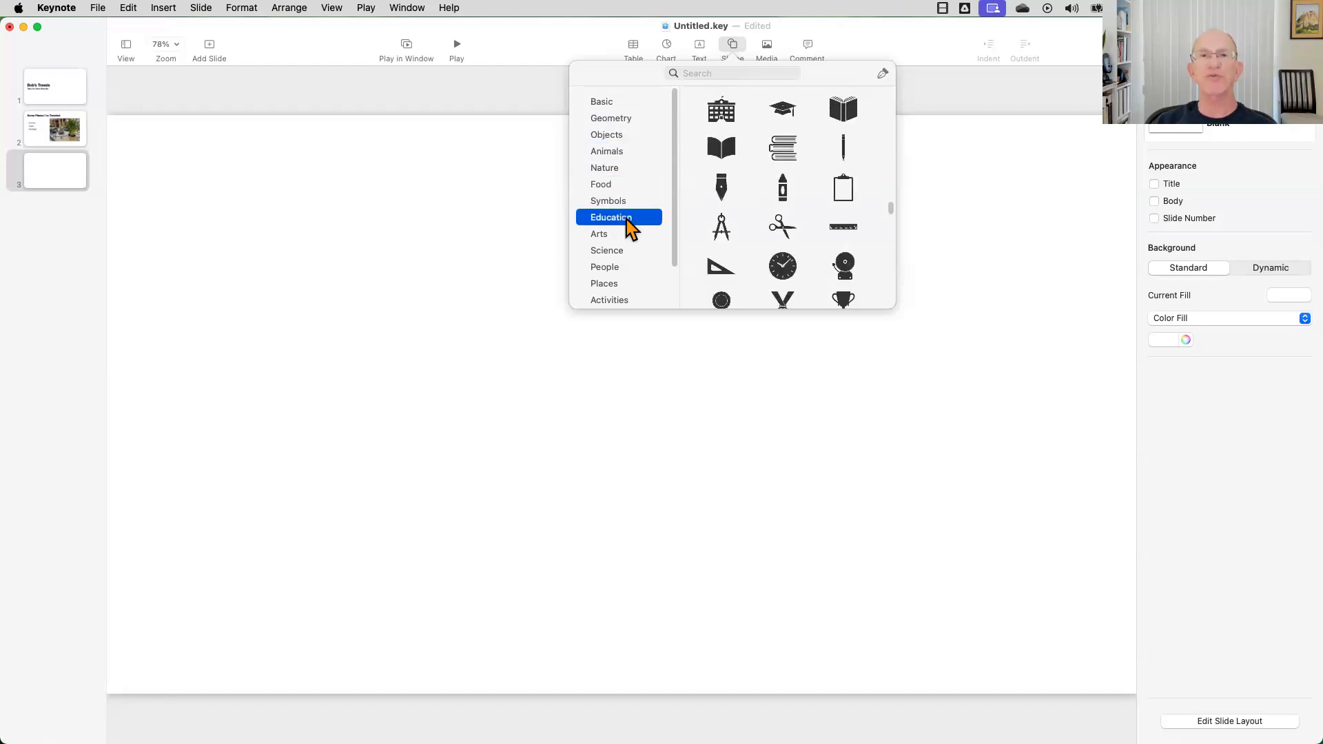
{"action": "left_click", "coordinate": [622, 236]}
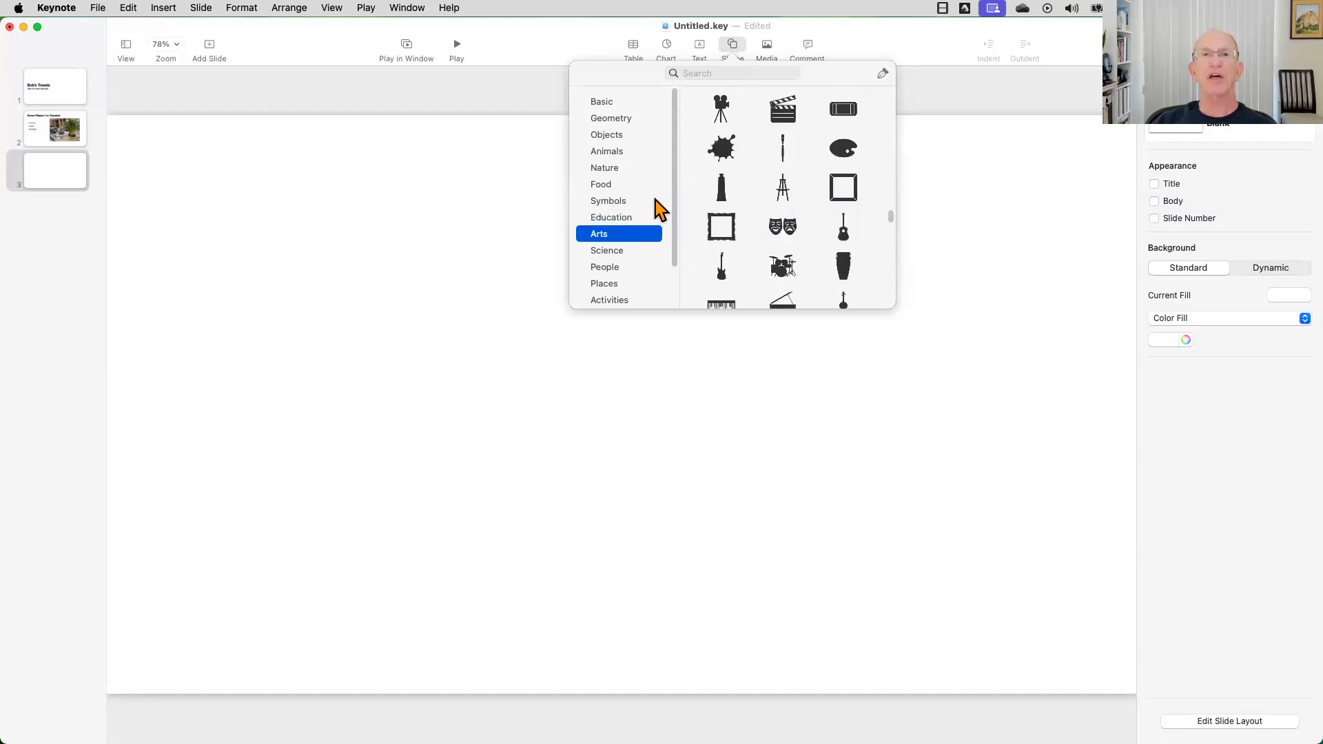
Insert the horse shape from the Animals category on the third slide, enlarged to several times its size in the left half.
{"action": "left_click", "coordinate": [619, 153]}
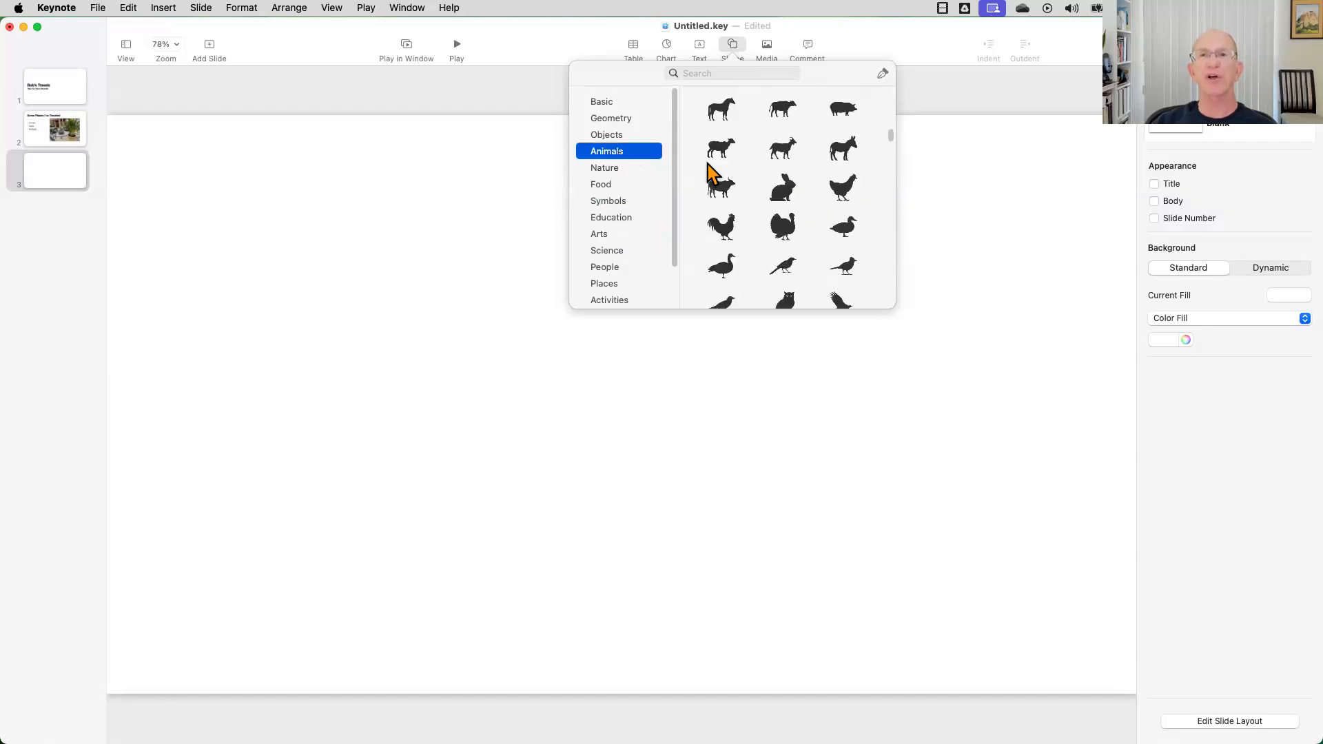
{"action": "left_click", "coordinate": [721, 112]}
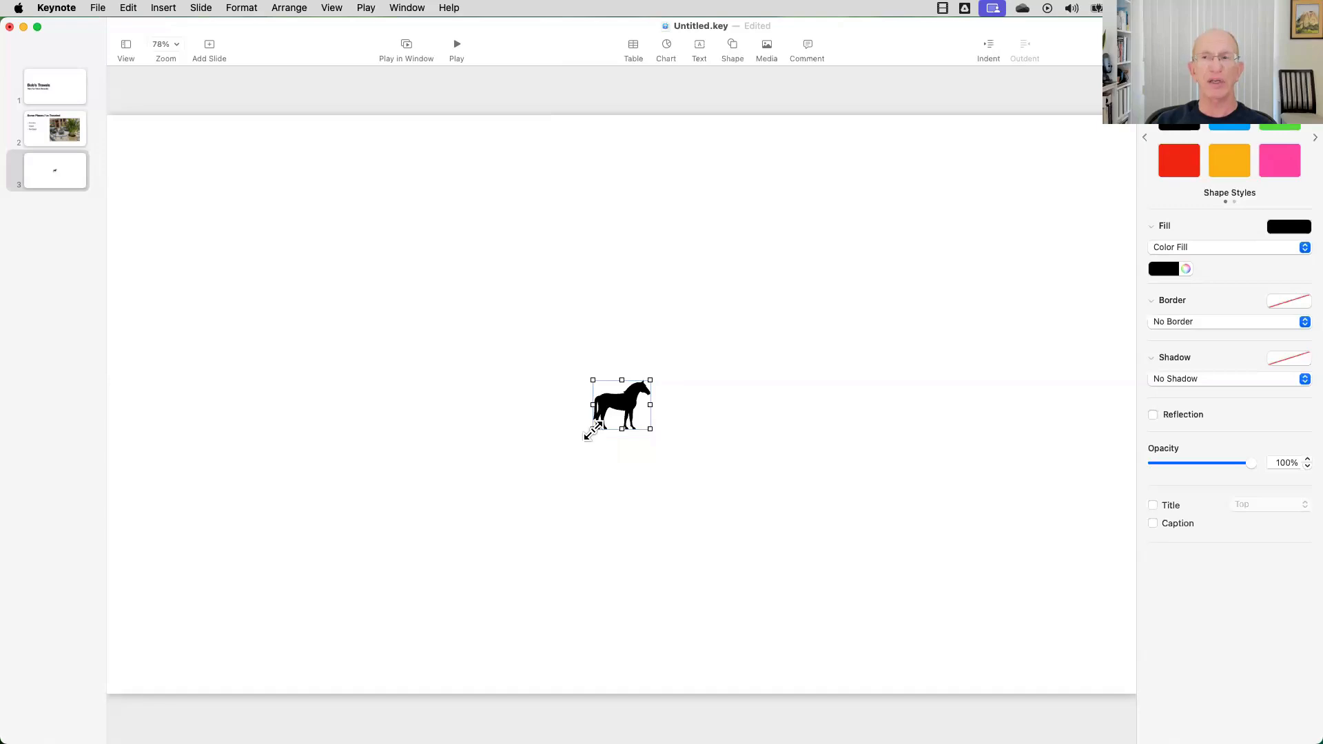
{"action": "left_click_drag", "start_coordinate": [589, 433], "coordinate": [436, 563]}
{"action": "left_click_drag", "start_coordinate": [540, 472], "coordinate": [373, 366]}
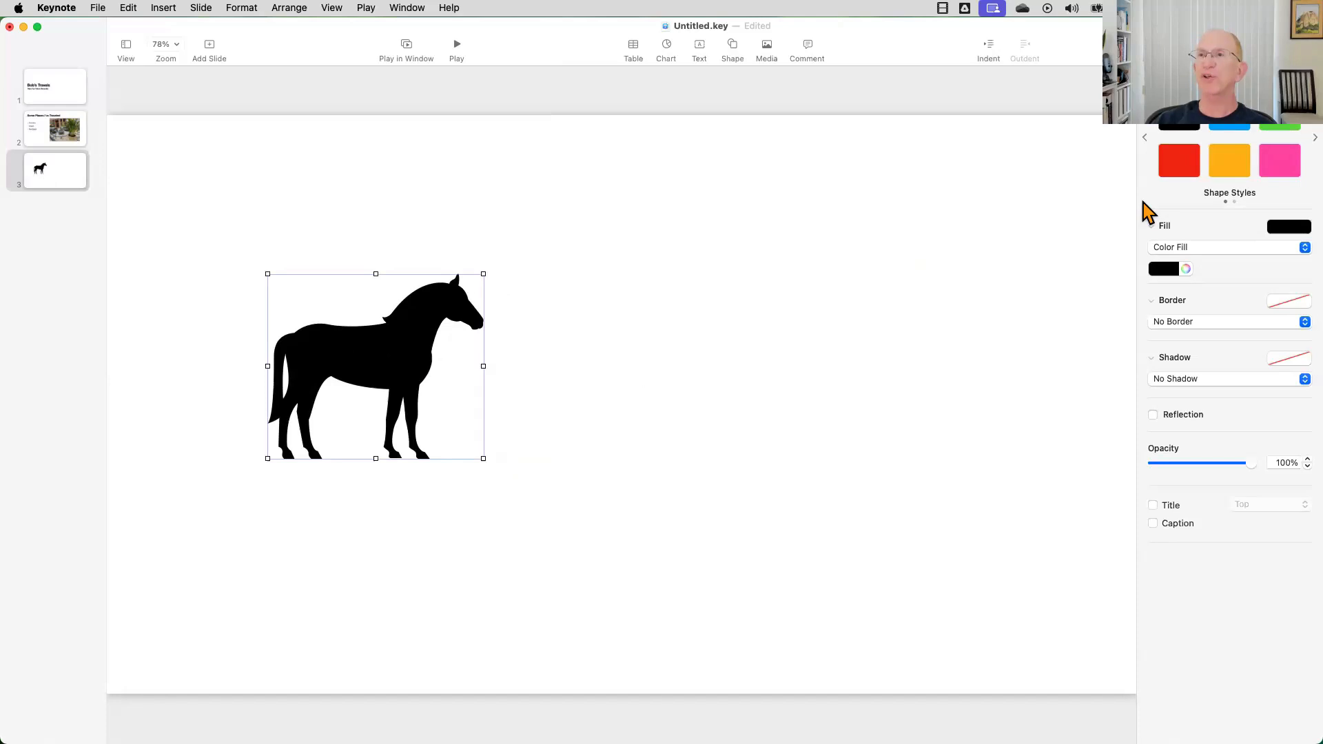
Set the horse's colour fill to the Plum pencil colour.
{"action": "left_click", "coordinate": [1304, 248]}
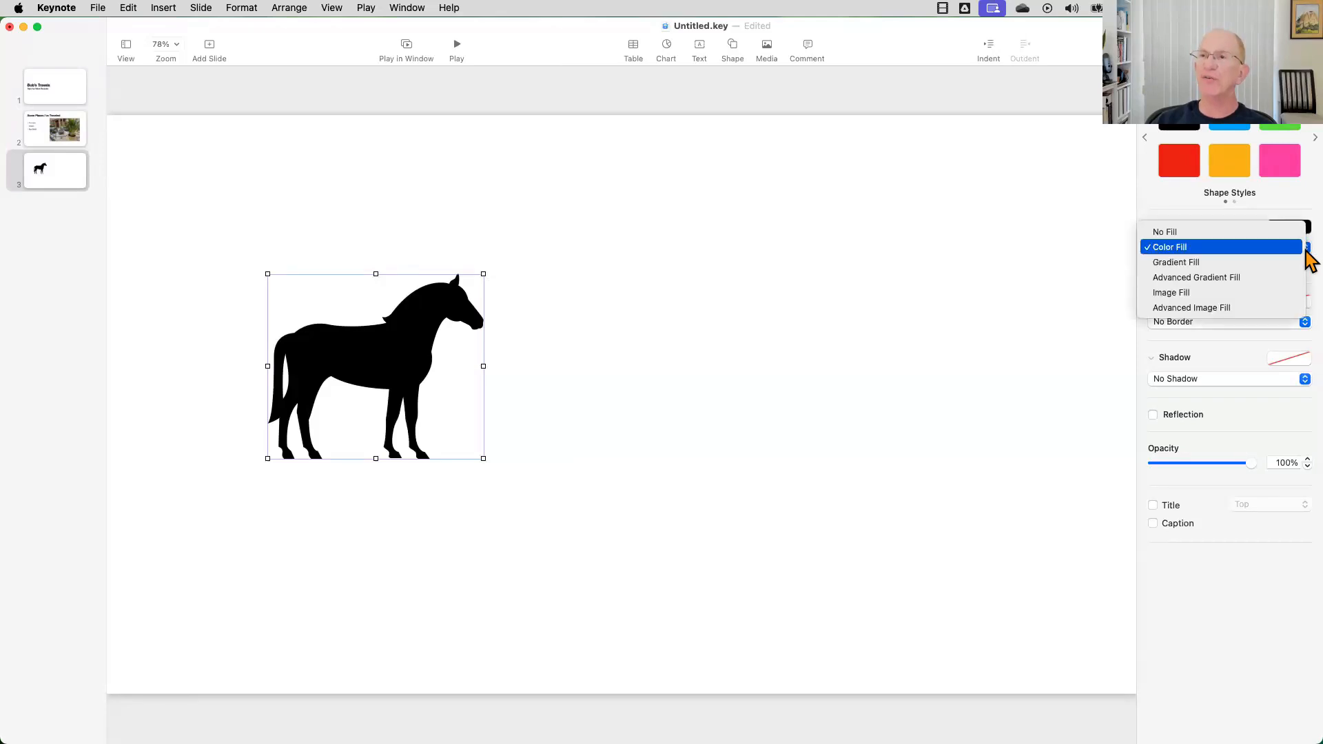
{"action": "left_click", "coordinate": [1305, 250]}
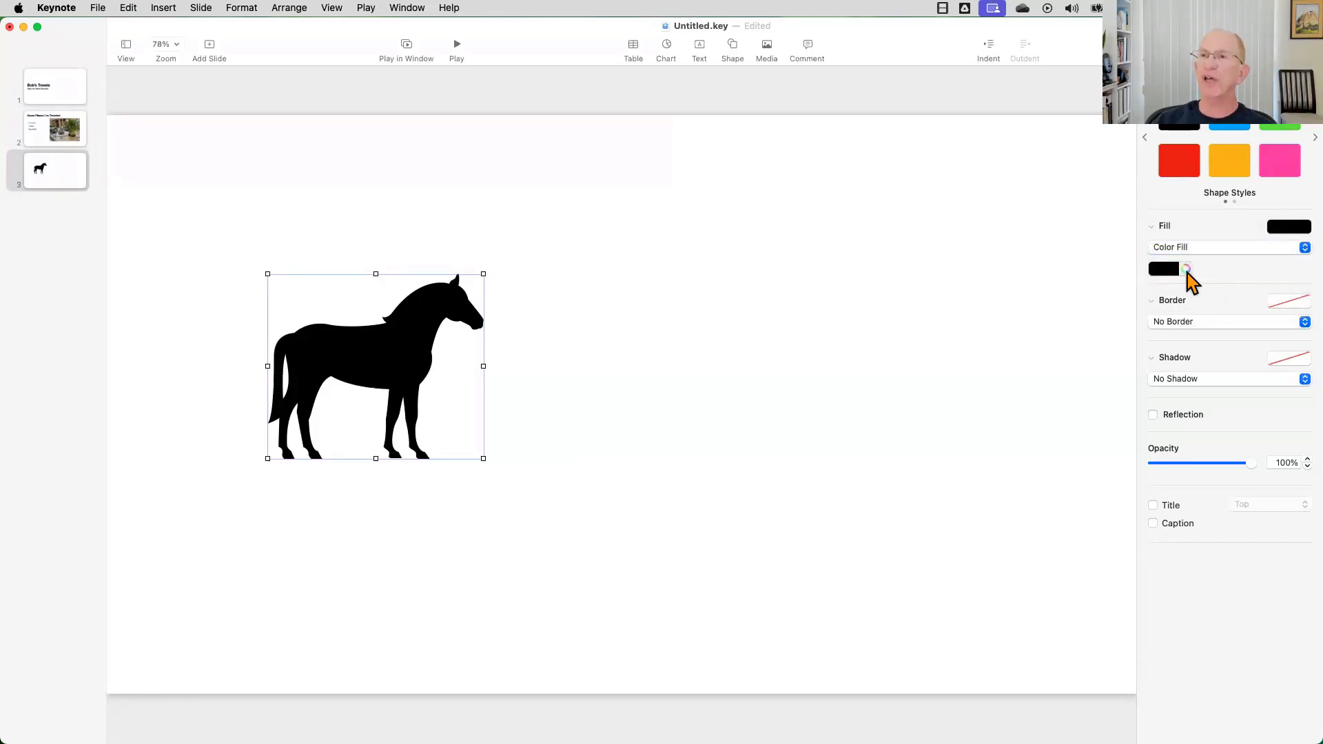
{"action": "left_click", "coordinate": [1185, 270]}
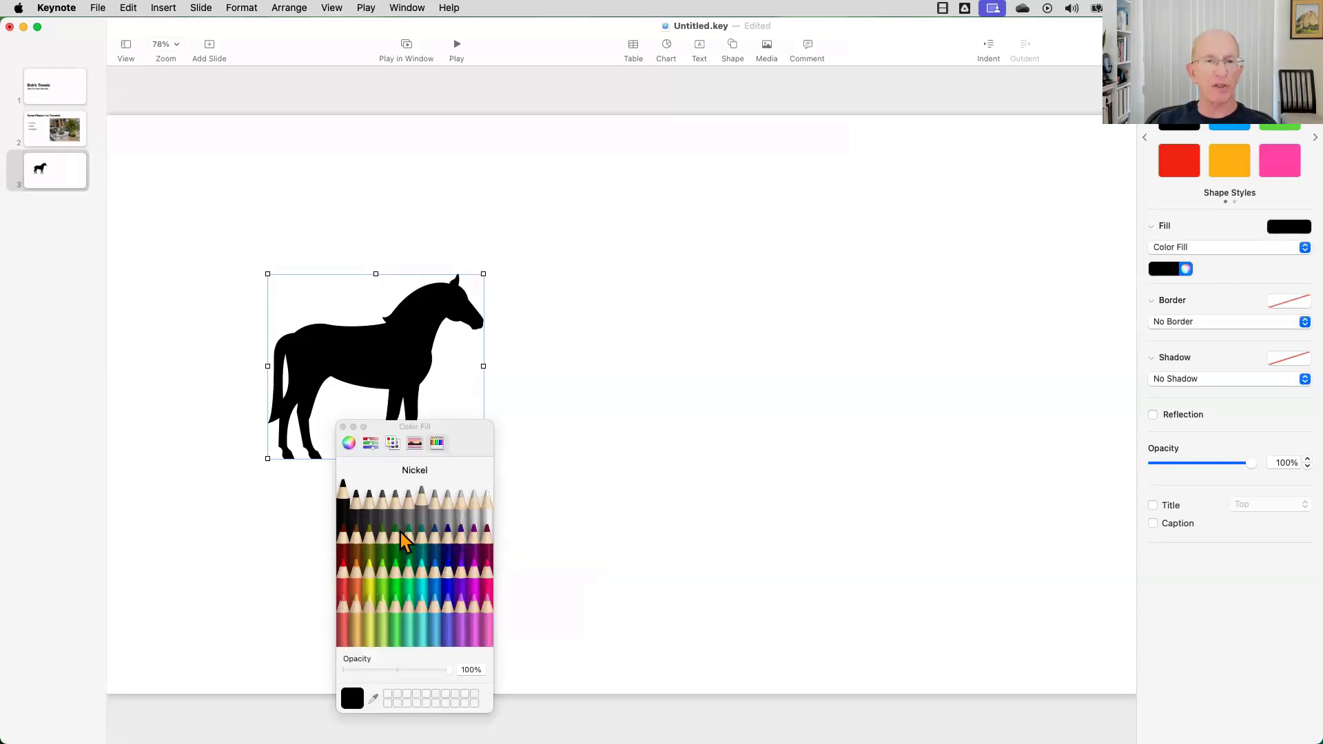
{"action": "left_click", "coordinate": [385, 511]}
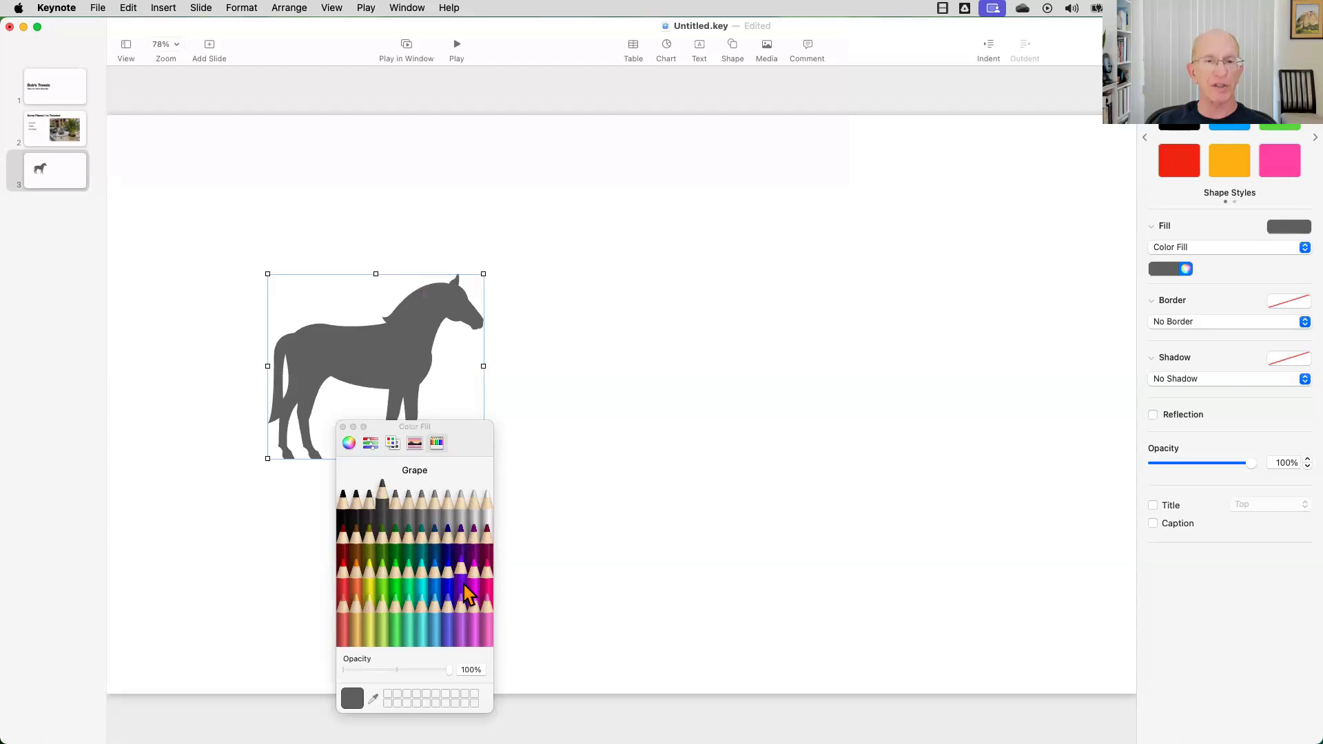
{"action": "left_click", "coordinate": [474, 544]}
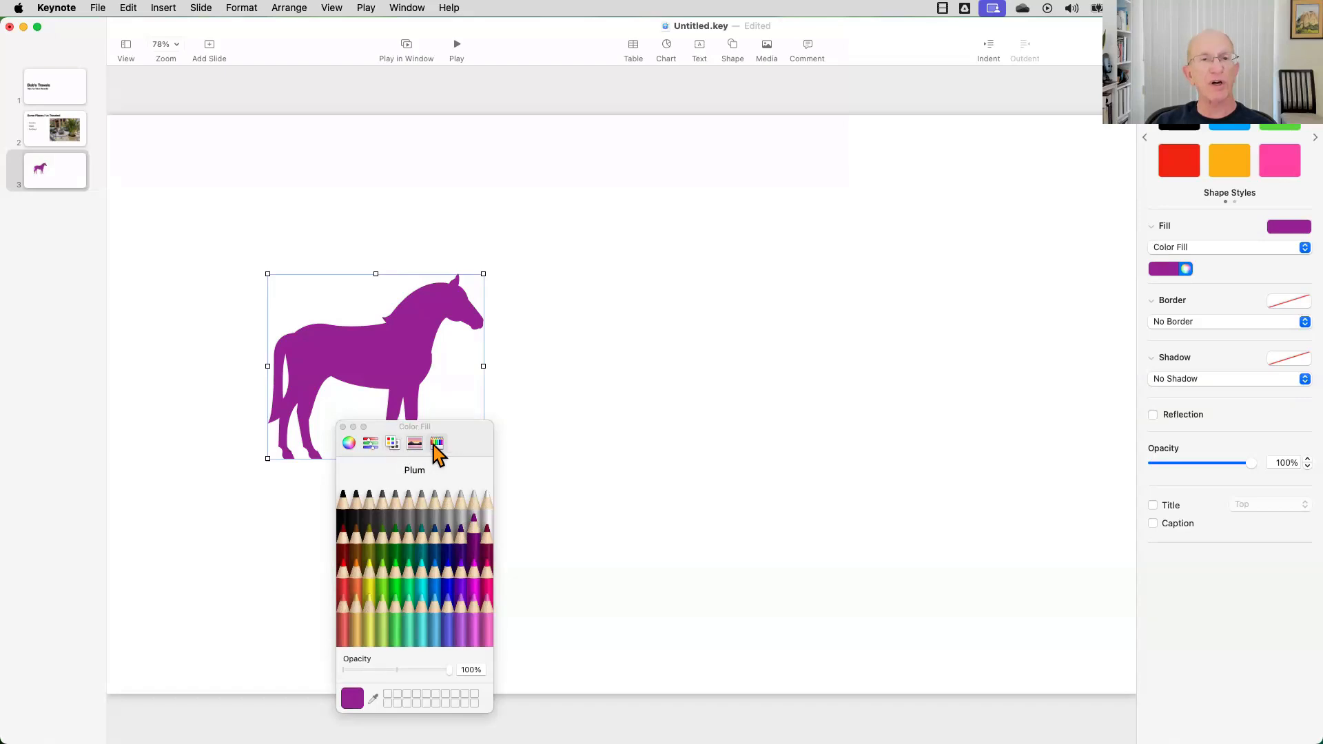
{"action": "left_click", "coordinate": [343, 428]}
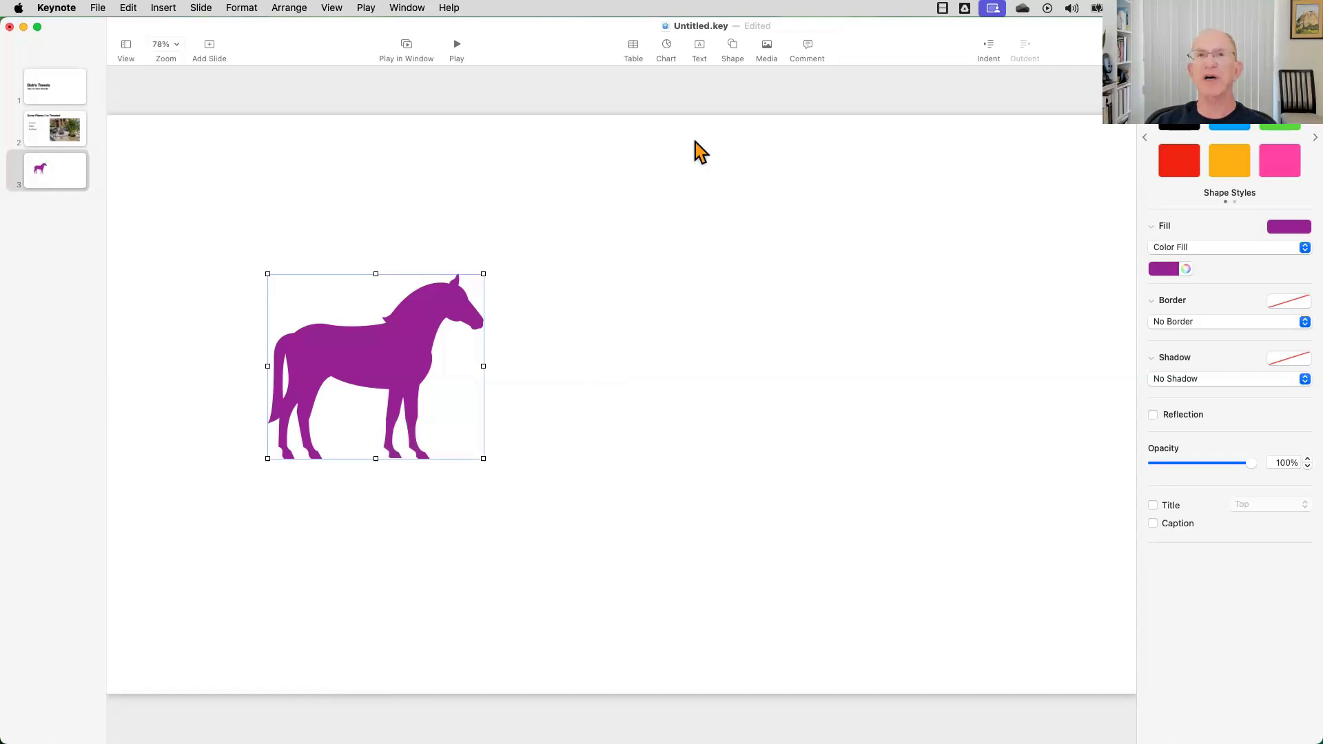
Add a hen shape with the blue shape style, enlarged to about the horse's height, in the right half of the slide.
{"action": "left_click", "coordinate": [732, 48]}
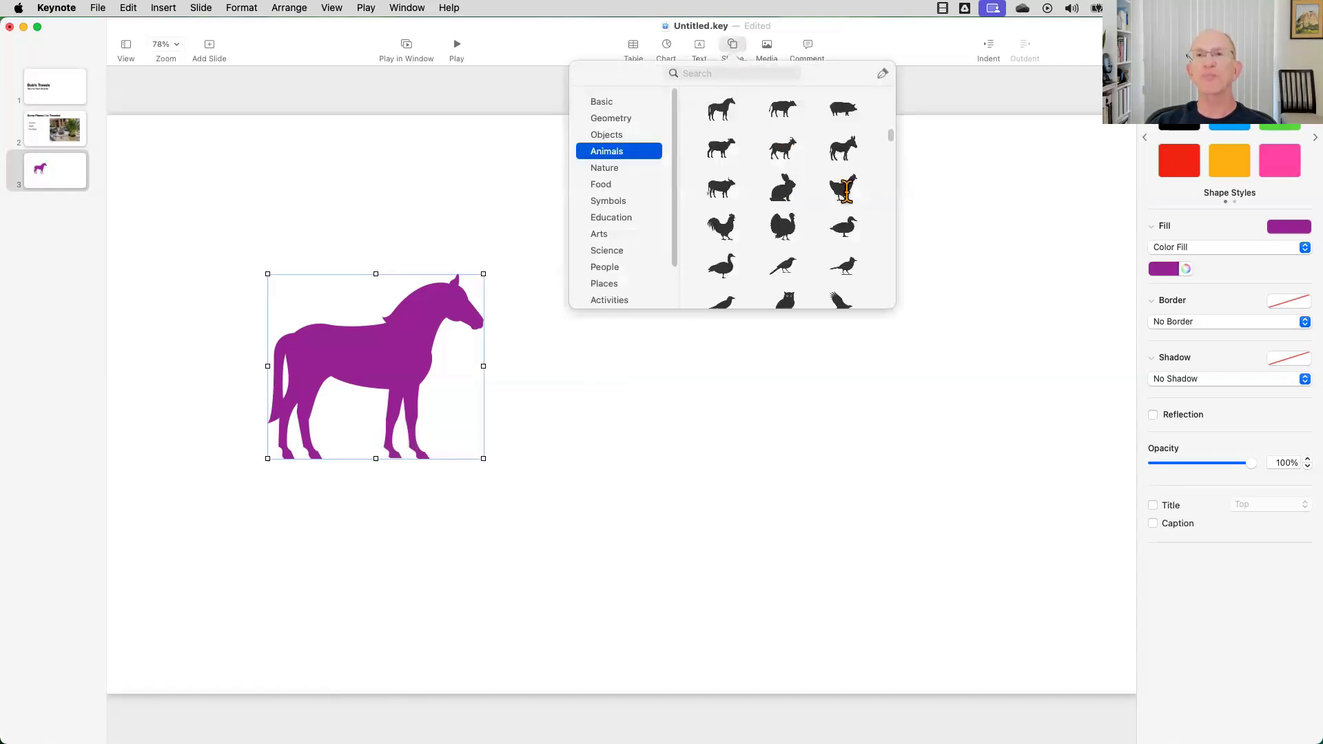
{"action": "left_click", "coordinate": [845, 190]}
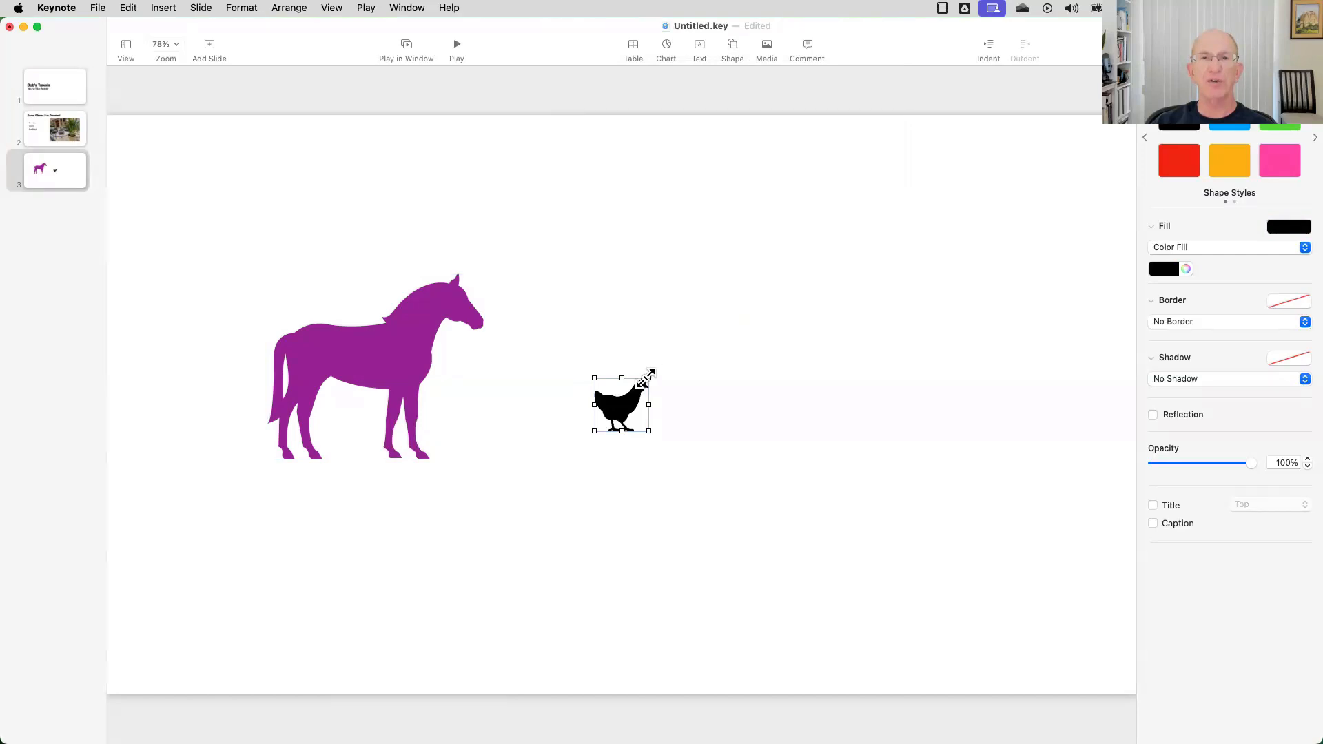
{"action": "left_click_drag", "start_coordinate": [649, 378], "coordinate": [777, 249]}
{"action": "left_click_drag", "start_coordinate": [724, 379], "coordinate": [909, 384]}
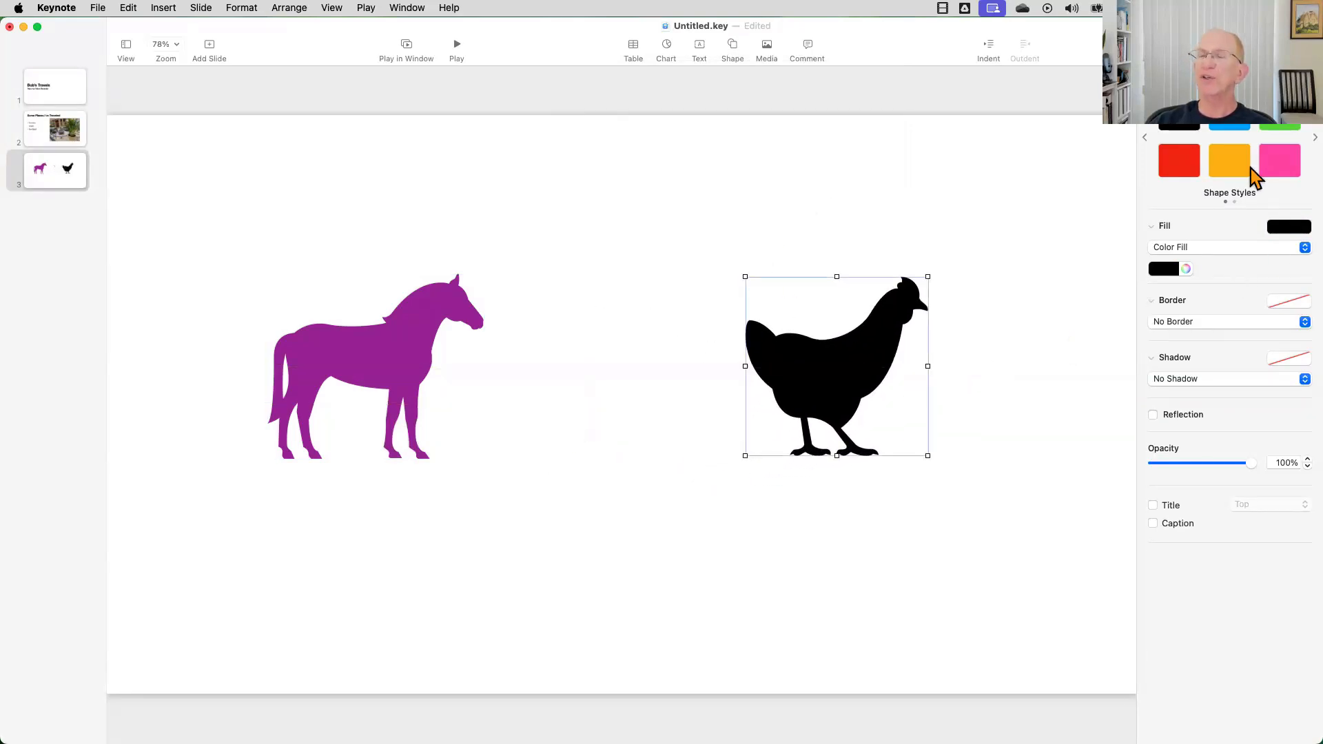
{"action": "left_click", "coordinate": [1230, 126]}
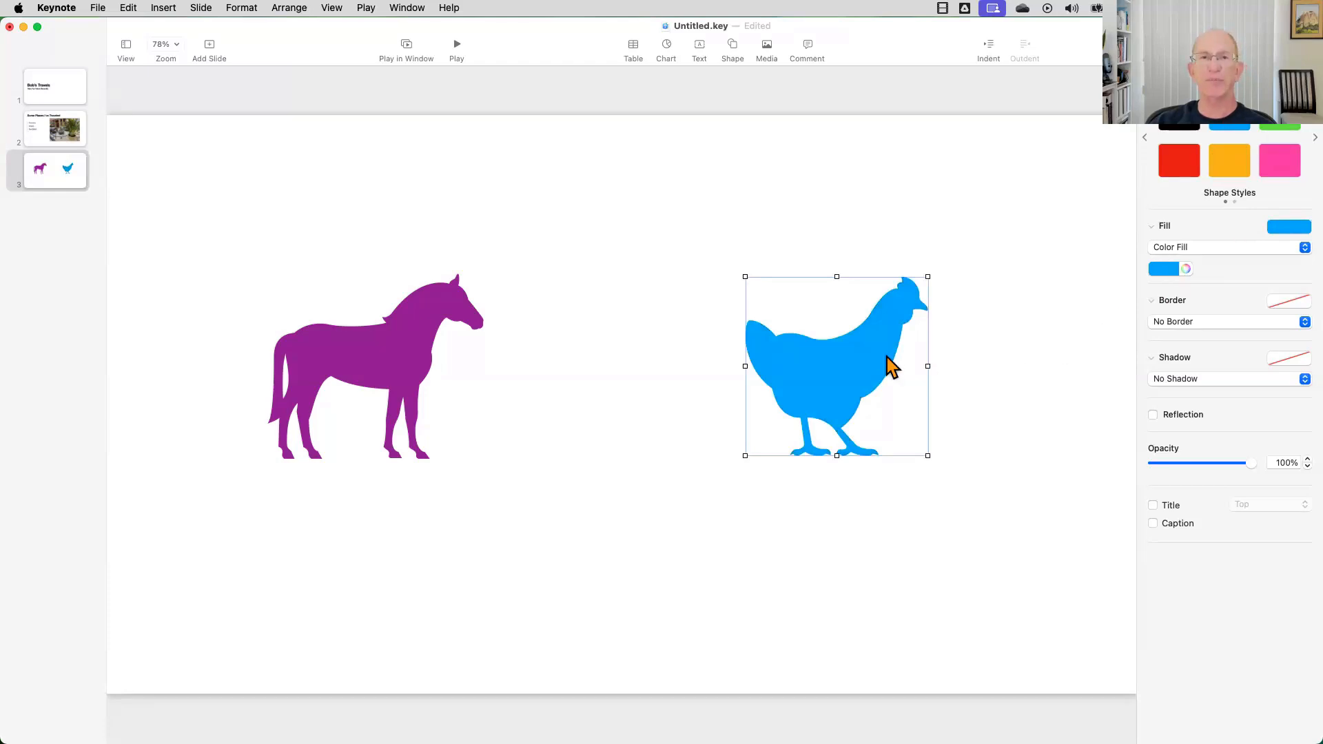
Shift the horse and the hen slightly toward each other and down, keeping them level on the slide.
{"action": "left_click_drag", "start_coordinate": [414, 360], "coordinate": [442, 368]}
{"action": "left_click", "coordinate": [824, 378]}
{"action": "left_click_drag", "start_coordinate": [824, 378], "coordinate": [818, 384]}
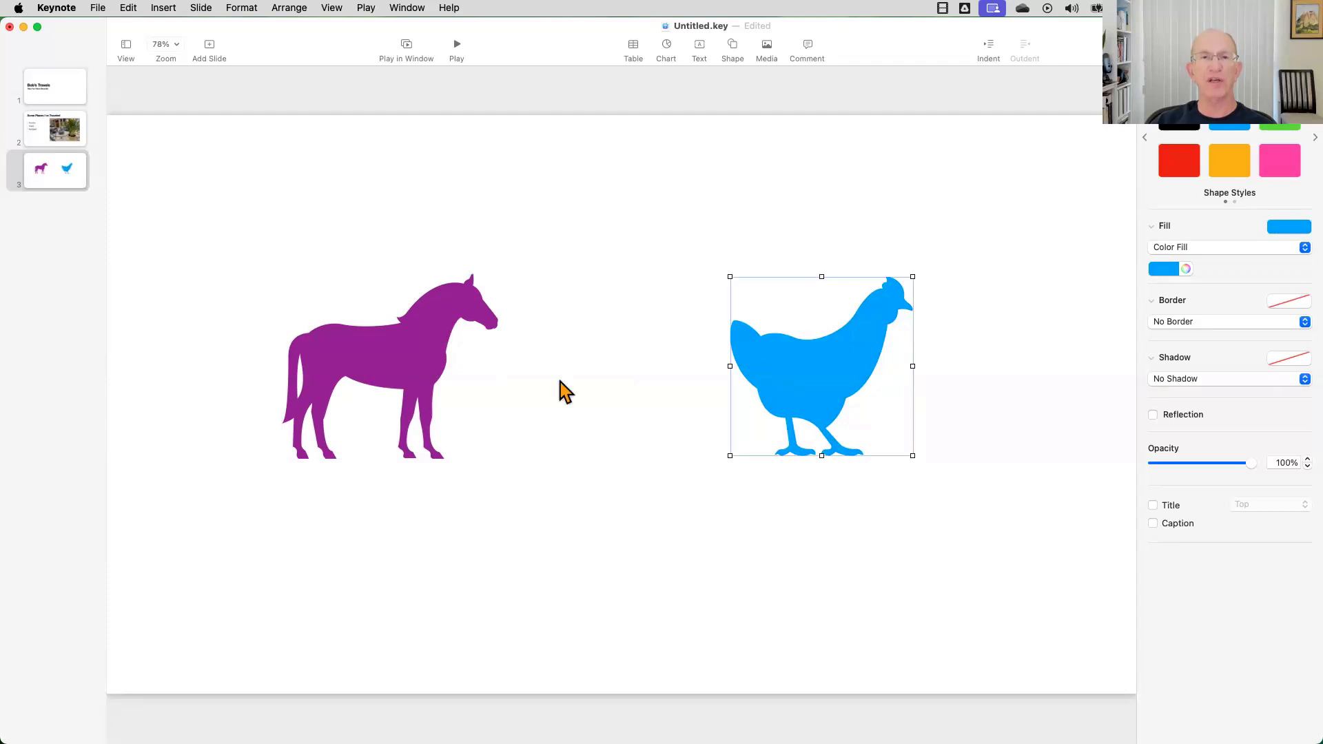
{"action": "mouse_move", "coordinate": [365, 371]}
{"action": "left_mouse_down"}
{"action": "mouse_move", "coordinate": [384, 354]}
{"action": "mouse_move", "coordinate": [372, 379]}
{"action": "left_mouse_up"}
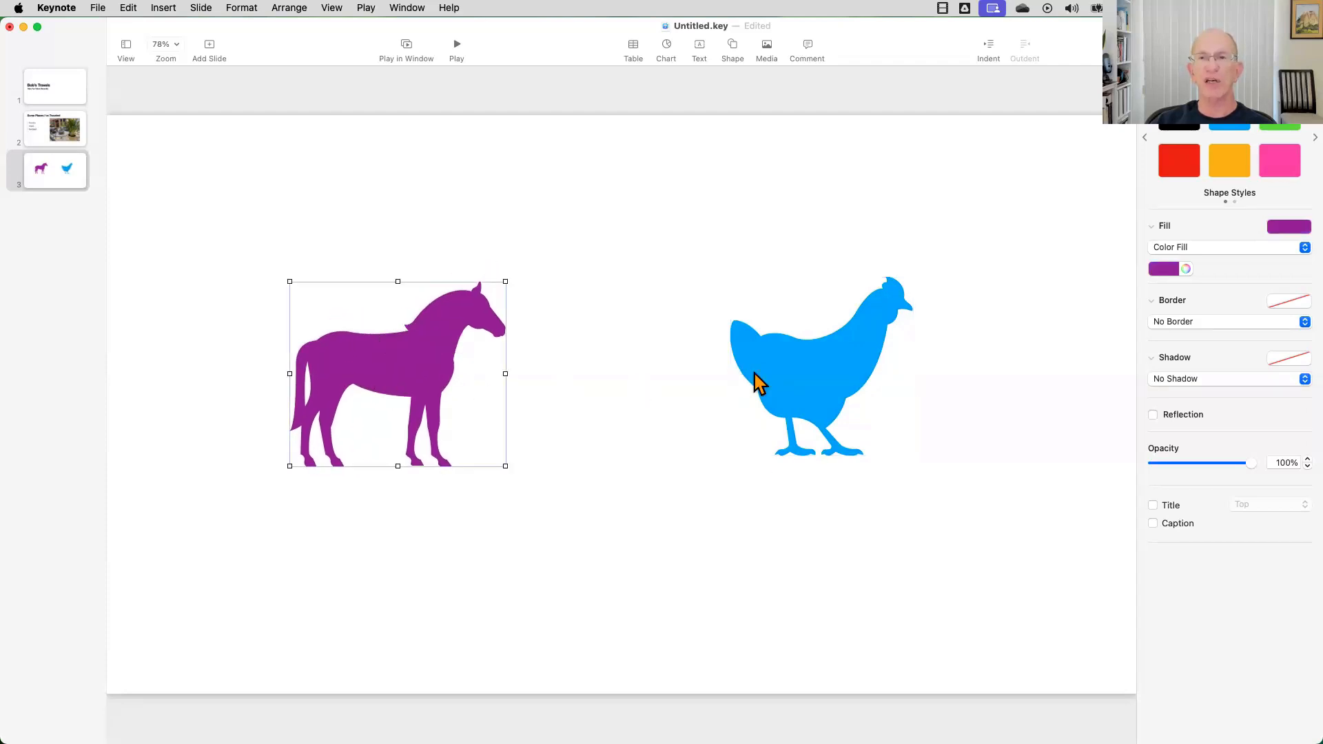
{"action": "left_click", "coordinate": [796, 385]}
{"action": "mouse_move", "coordinate": [796, 388]}
{"action": "left_mouse_down"}
{"action": "mouse_move", "coordinate": [783, 383]}
{"action": "mouse_move", "coordinate": [792, 393]}
{"action": "left_mouse_up"}
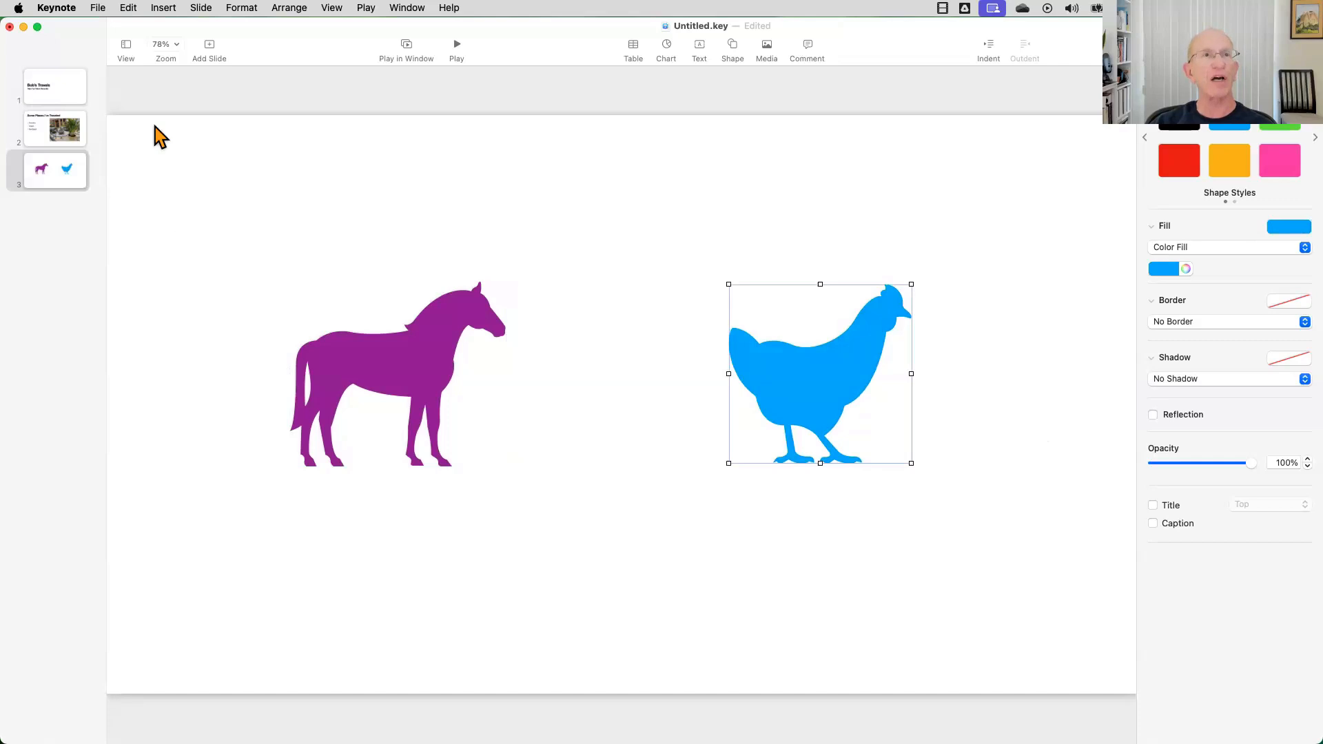
Add a Blank slide after the third one and insert the long-necked dinosaur shape from the Animals category on it.
{"action": "left_click", "coordinate": [211, 48]}
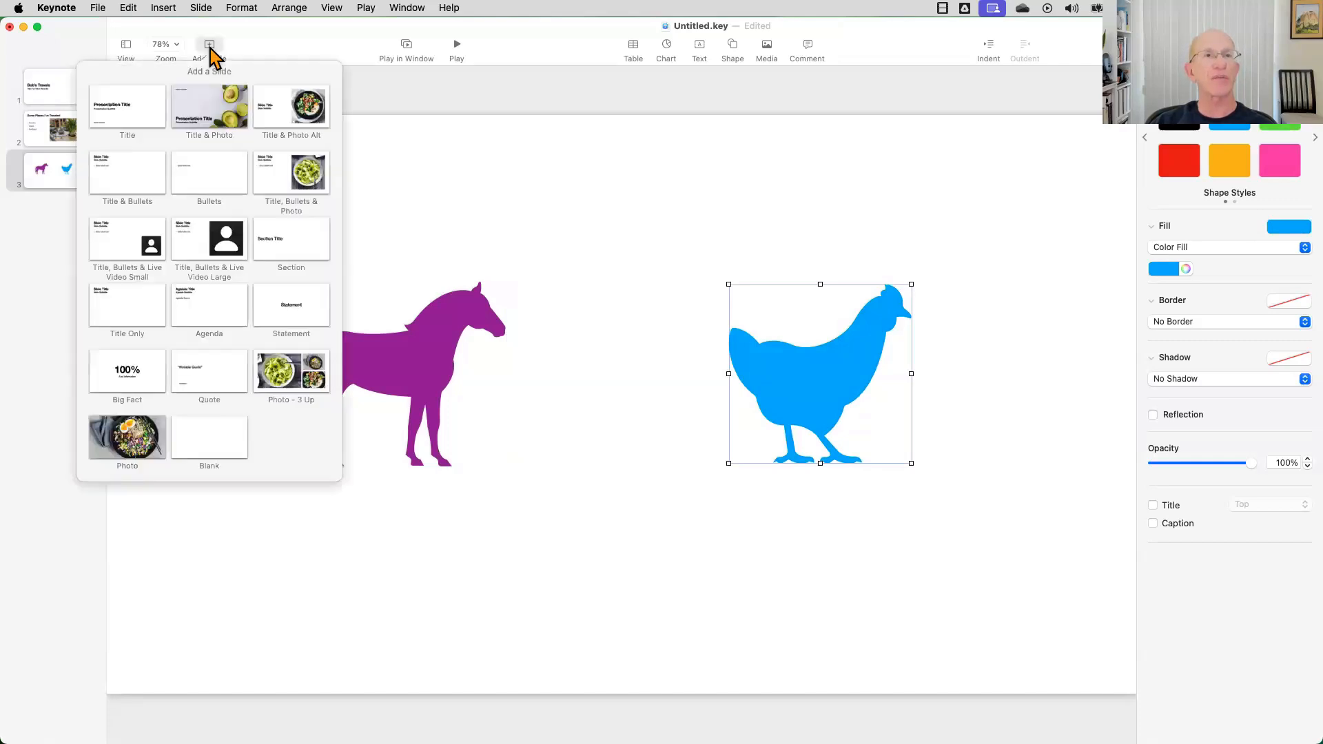
{"action": "left_click", "coordinate": [209, 439]}
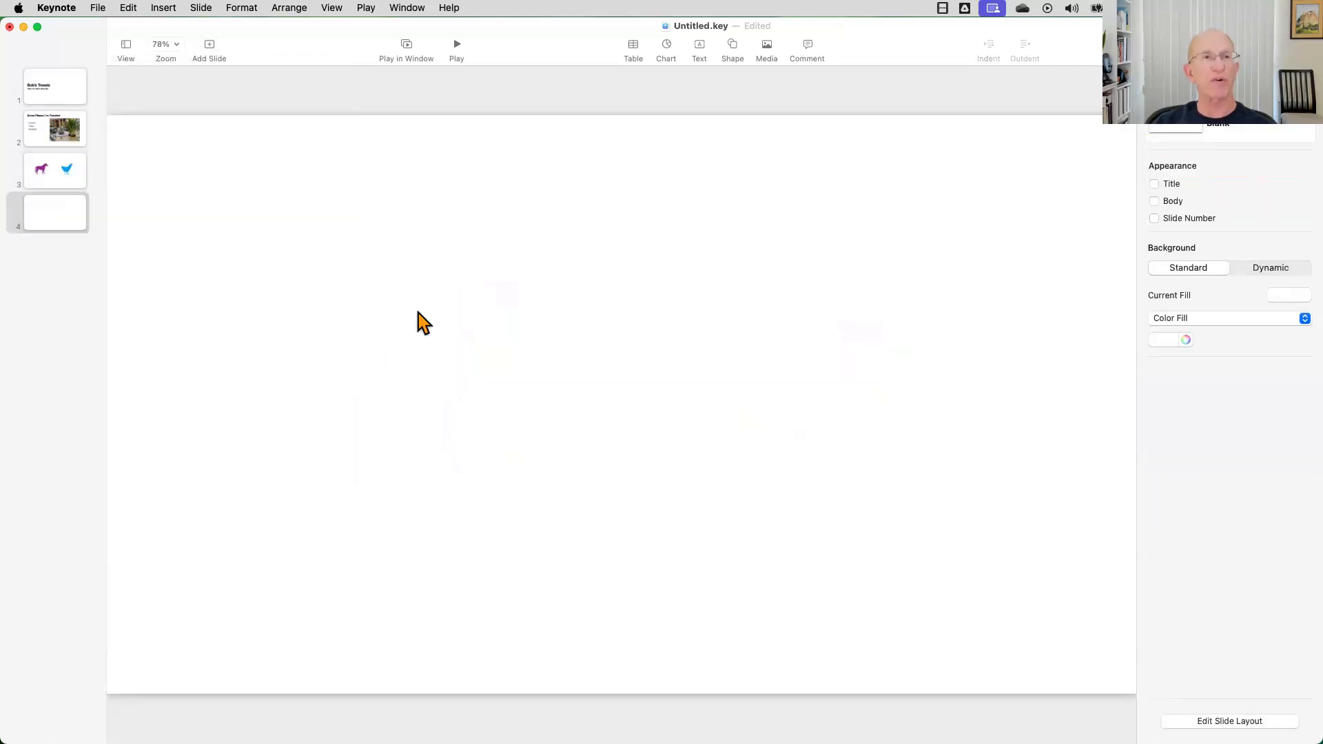
{"action": "left_click", "coordinate": [732, 47]}
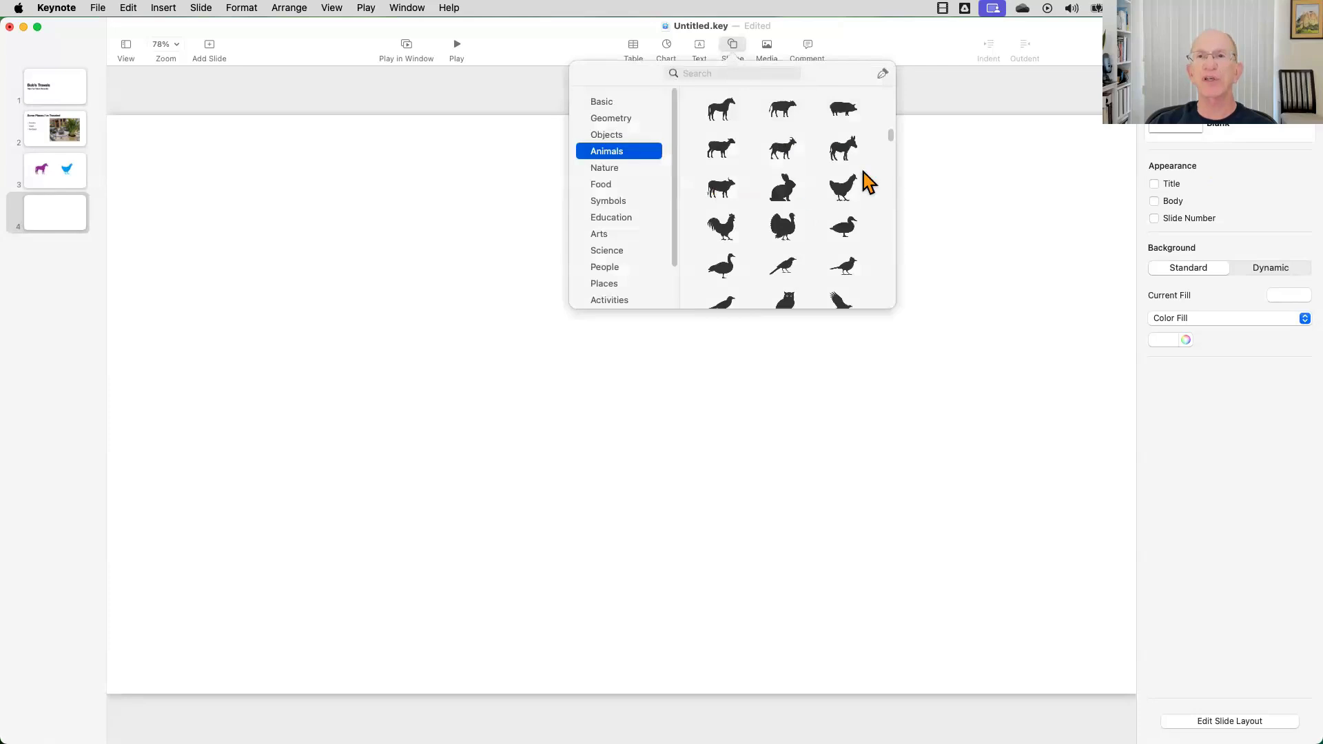
{"action": "scroll", "coordinate": [891, 159], "scroll_direction": "down", "scroll_amount": 10}
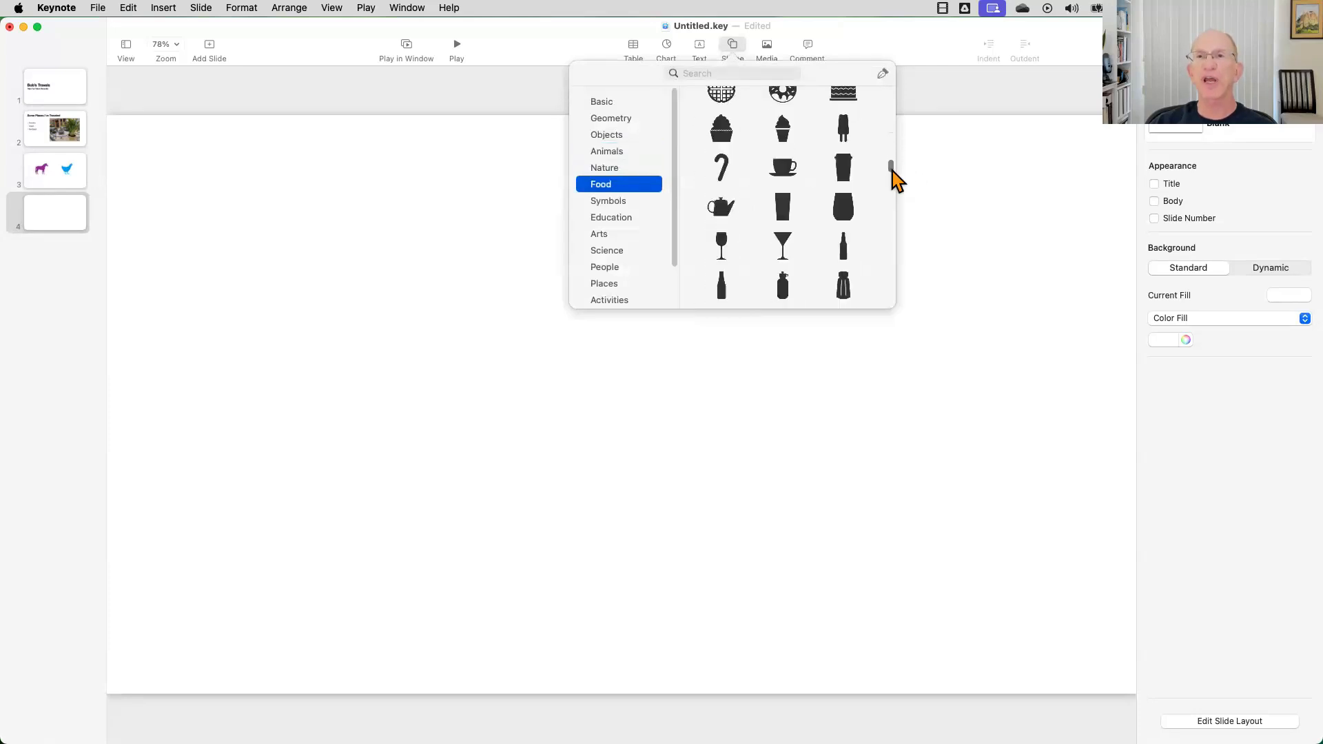
{"action": "scroll", "coordinate": [892, 165], "scroll_direction": "up", "scroll_amount": 10}
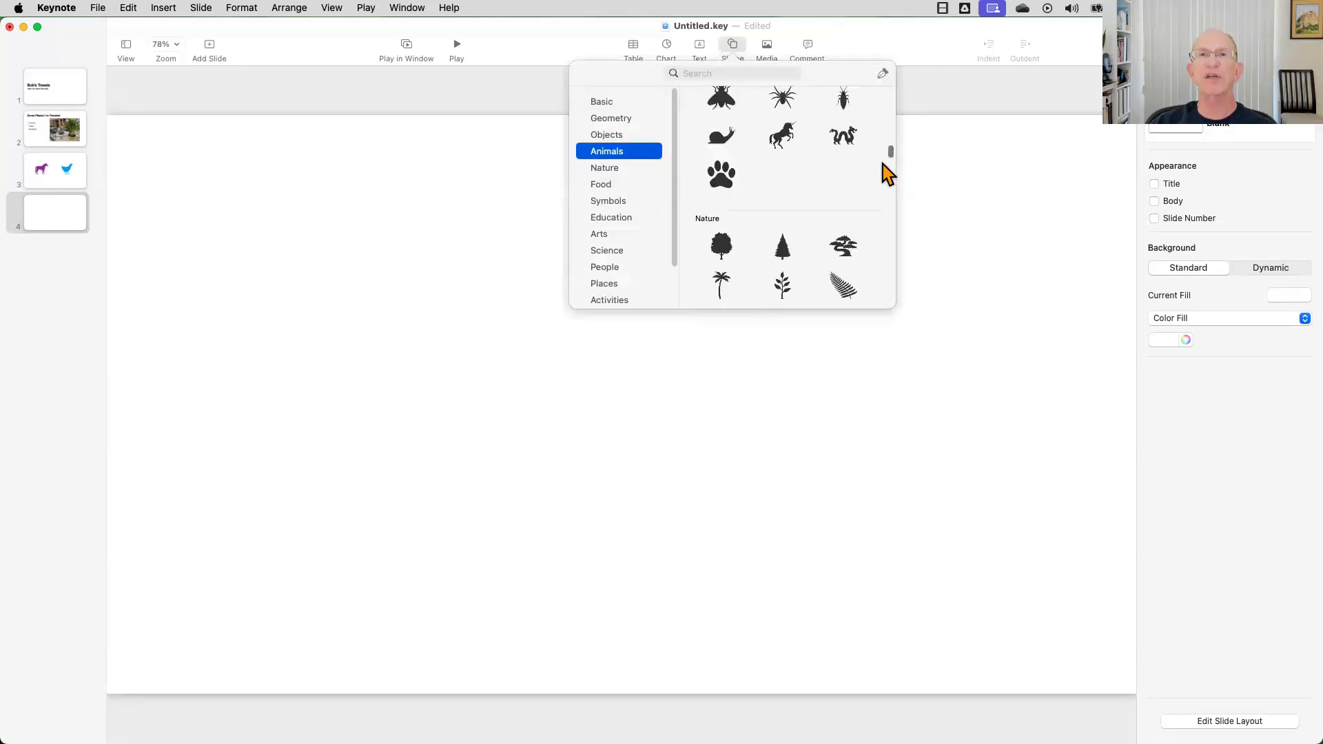
{"action": "scroll", "coordinate": [819, 207], "scroll_direction": "up", "scroll_amount": 5}
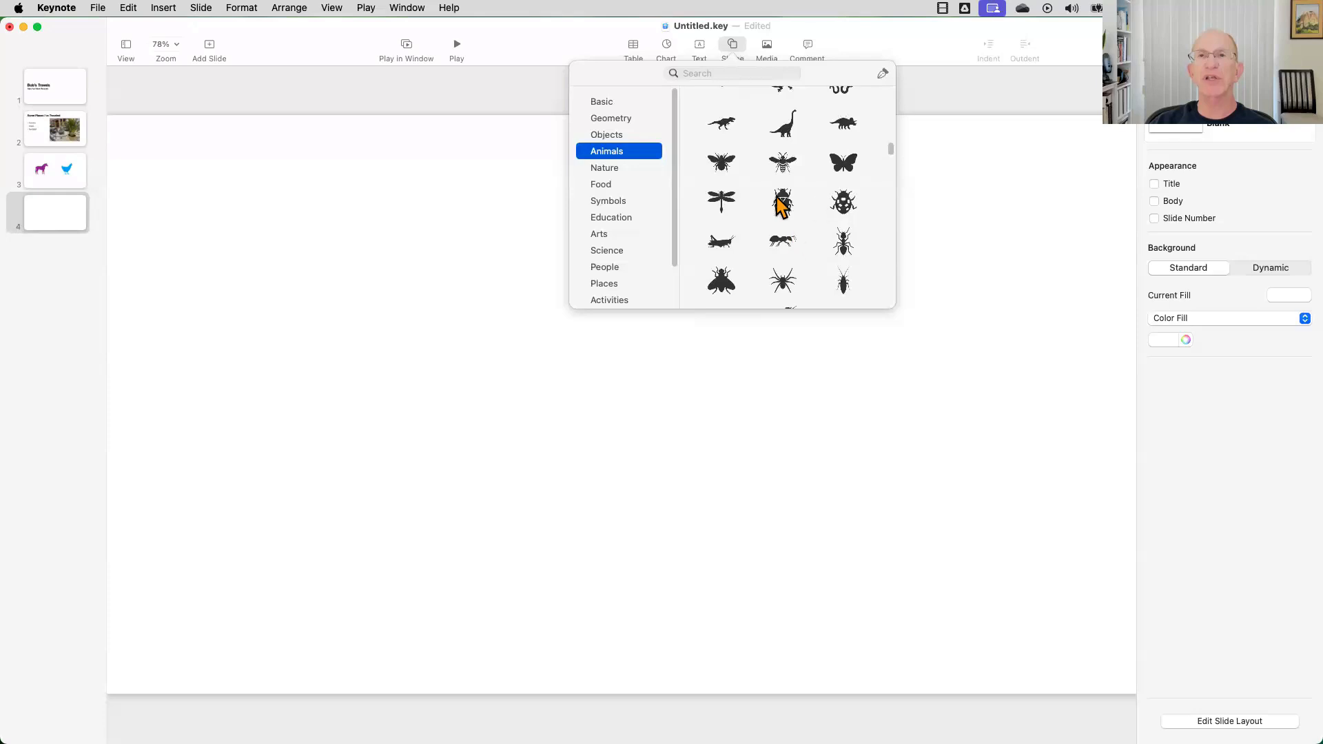
{"action": "scroll", "coordinate": [739, 205], "scroll_direction": "up", "scroll_amount": 3}
{"action": "scroll", "coordinate": [785, 152], "scroll_direction": "down", "scroll_amount": 2}
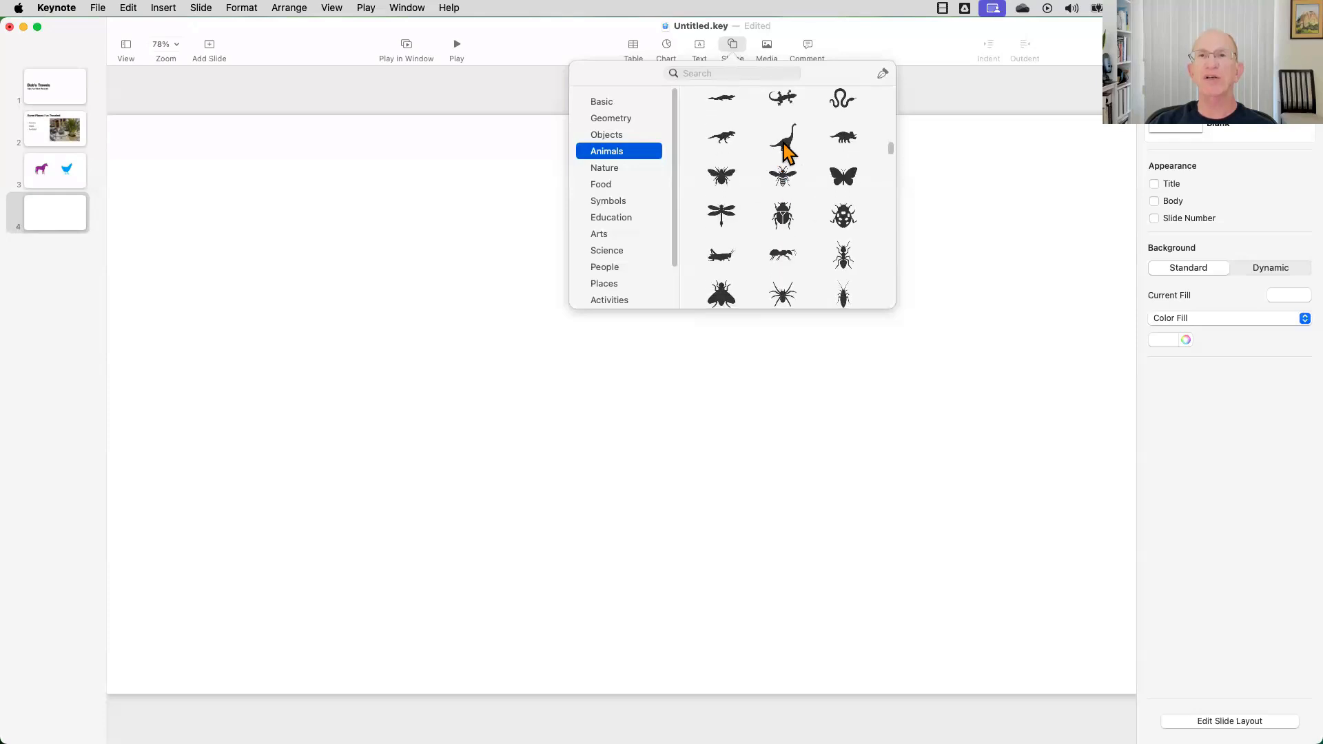
{"action": "left_click", "coordinate": [784, 142]}
Enlarge the dinosaur in the left half of the slide and apply the green shape style to it.
{"action": "left_click_drag", "start_coordinate": [594, 432], "coordinate": [490, 535]}
{"action": "left_click_drag", "start_coordinate": [589, 497], "coordinate": [383, 421]}
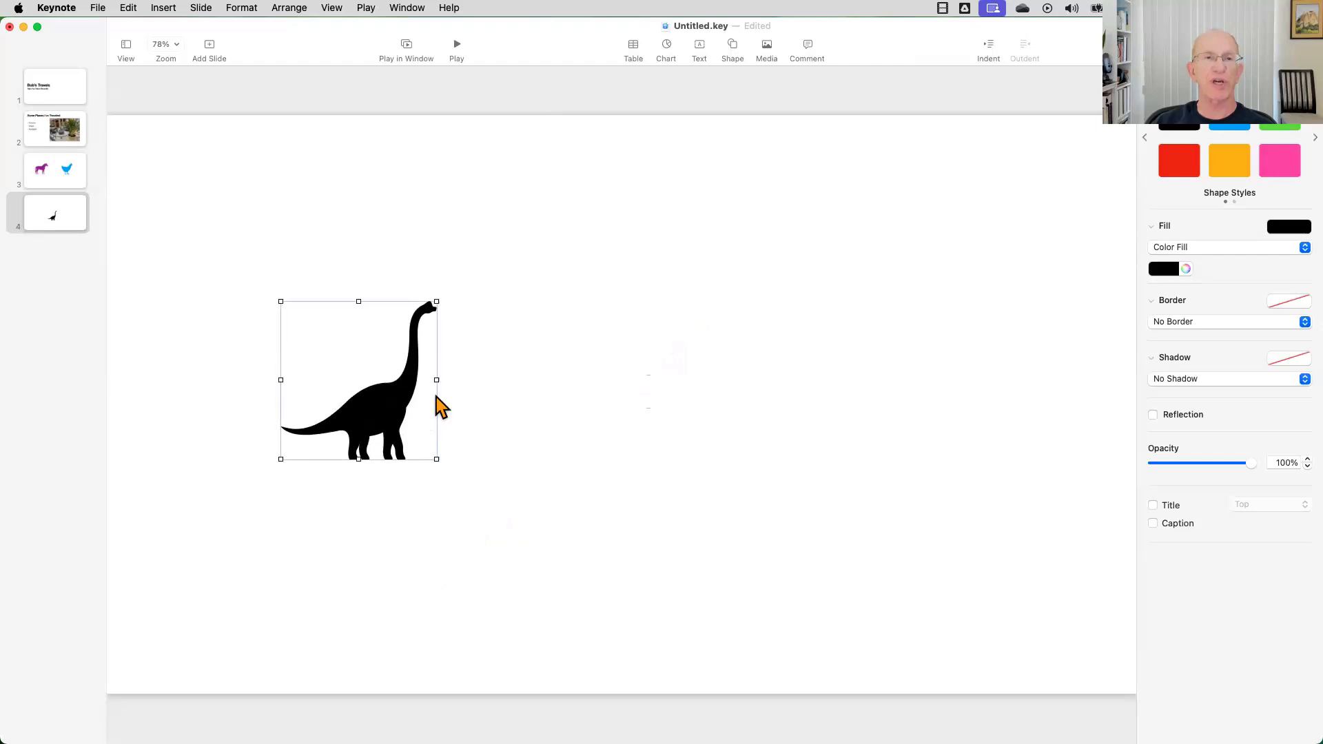
{"action": "left_click_drag", "start_coordinate": [439, 297], "coordinate": [656, 314]}
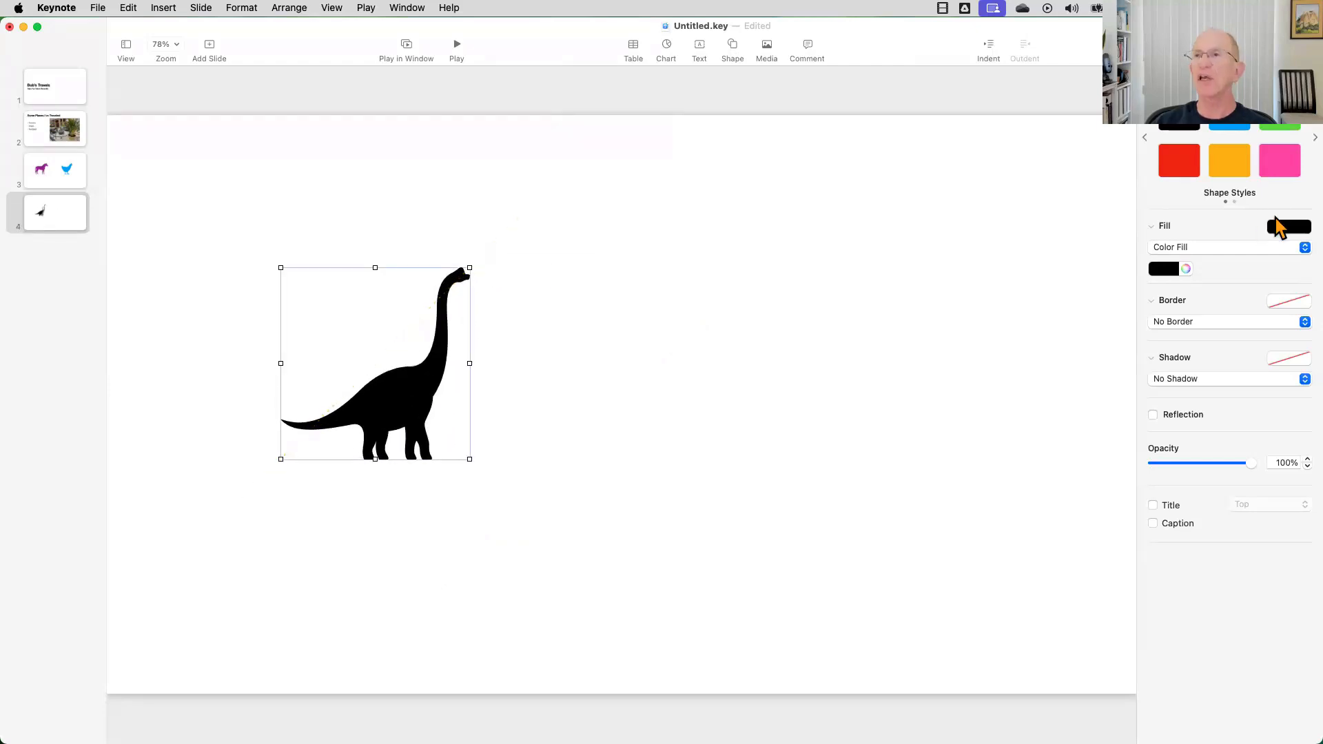
{"action": "left_click", "coordinate": [1282, 128]}
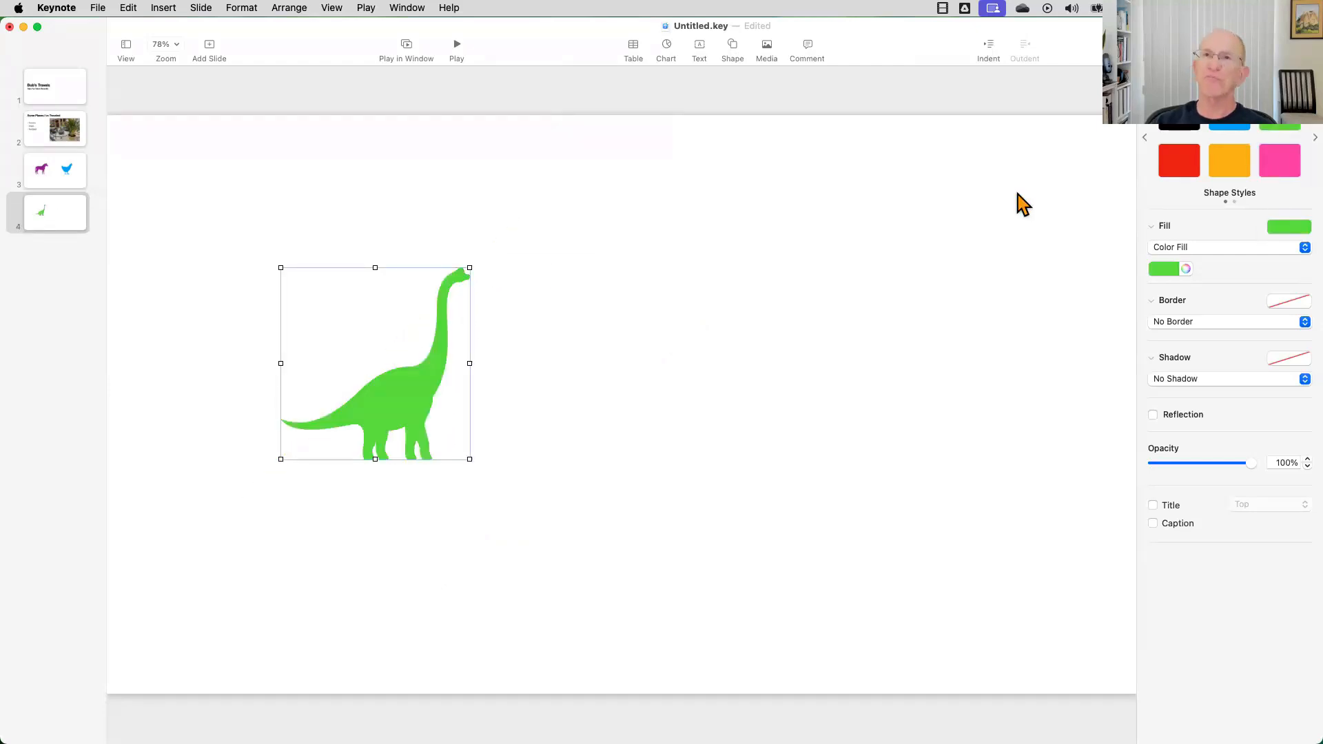
Add the triceratops shape from the Animals category, enlarge it to roughly four times its size, and place it in the slide's right half.
{"action": "left_click", "coordinate": [733, 50]}
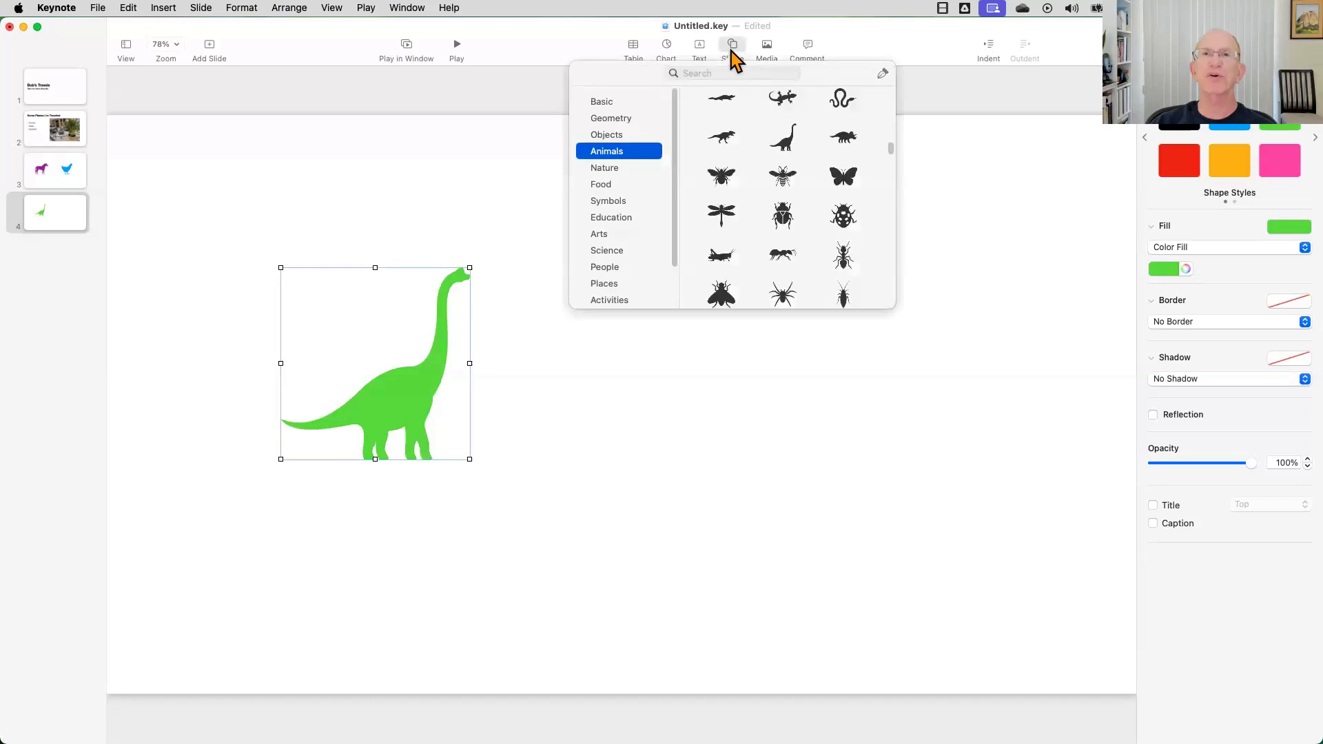
{"action": "scroll", "coordinate": [812, 162], "scroll_direction": "up", "scroll_amount": 3}
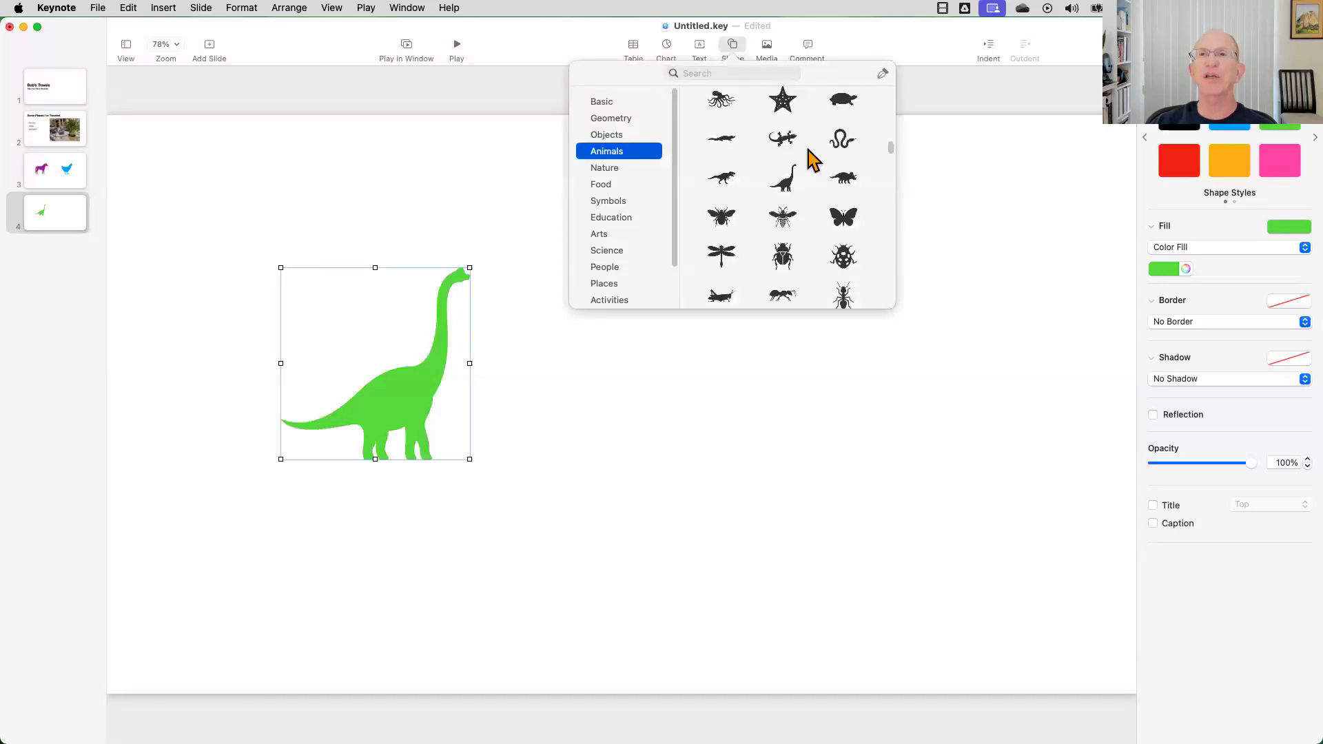
{"action": "left_click", "coordinate": [848, 252]}
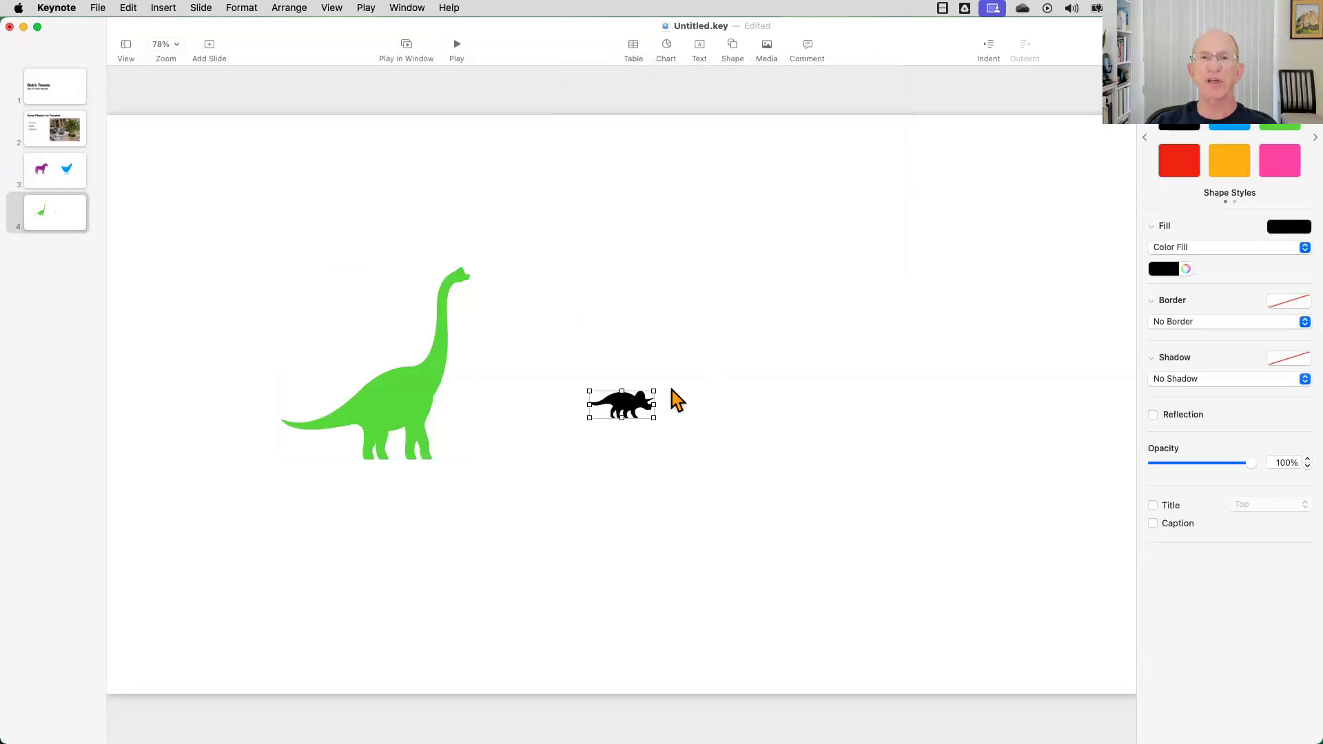
{"action": "left_click_drag", "start_coordinate": [653, 392], "coordinate": [841, 304]}
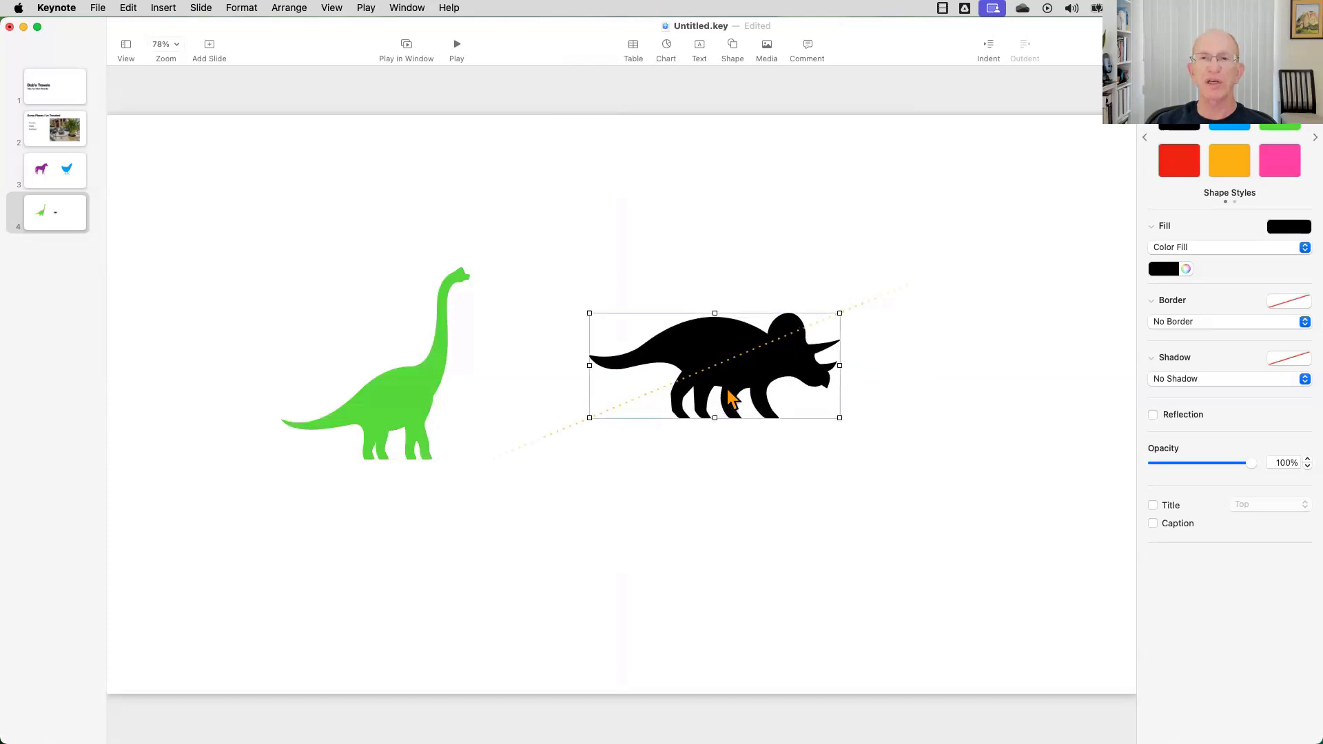
{"action": "left_click_drag", "start_coordinate": [734, 393], "coordinate": [810, 434]}
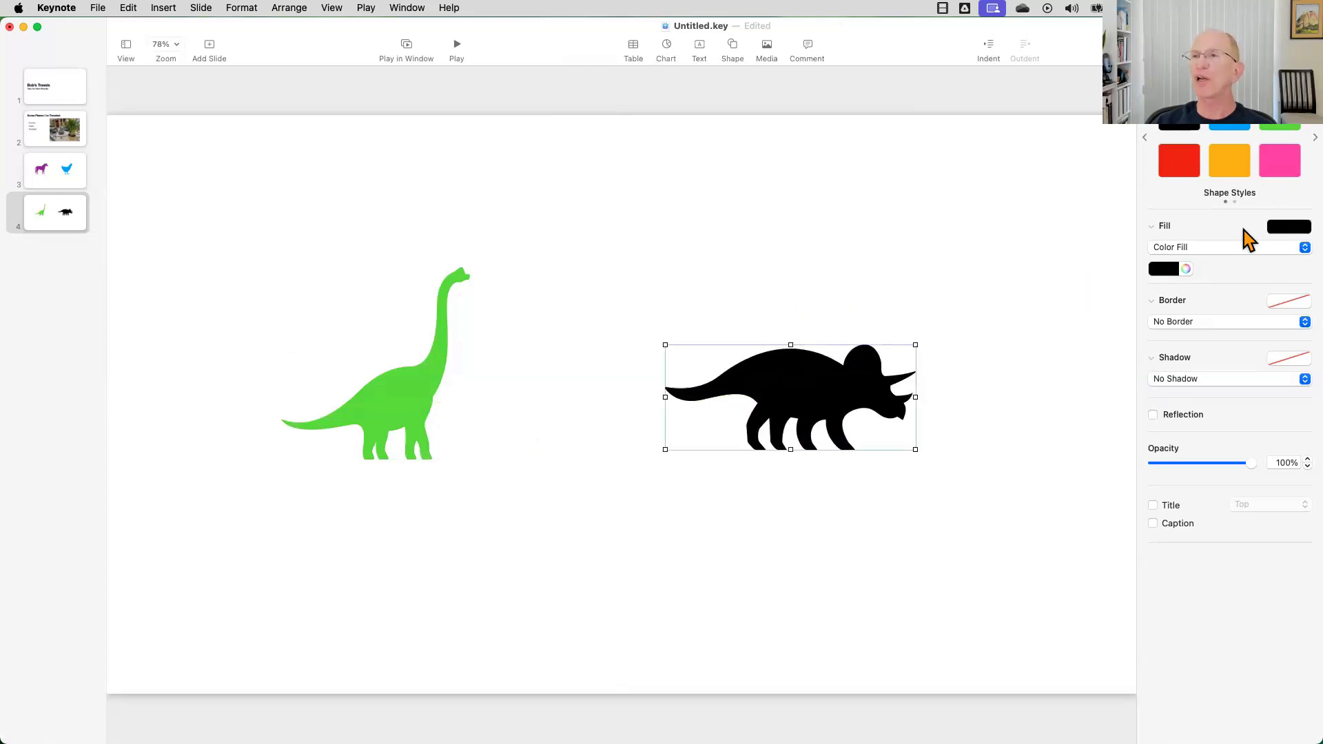
Fill the triceratops with the Asparagus pencil colour and enlarge it slightly.
{"action": "left_click", "coordinate": [1191, 271]}
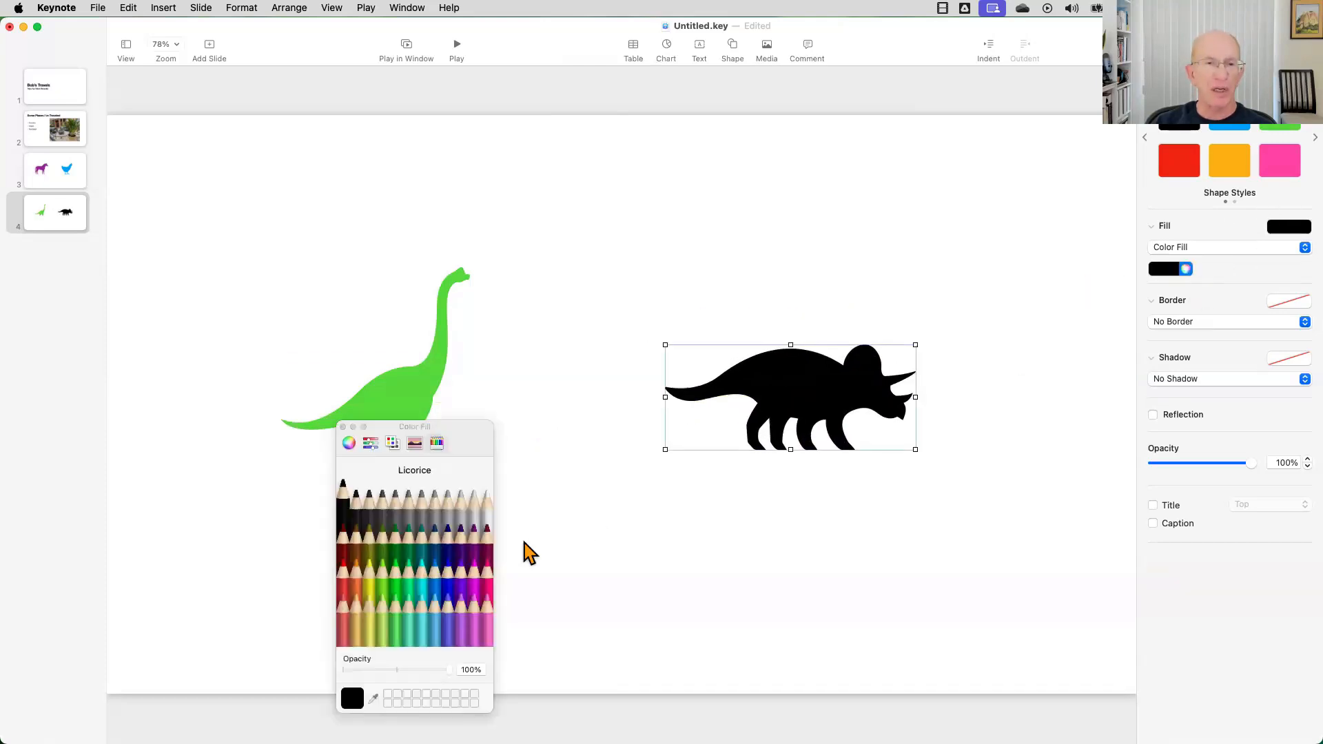
{"action": "left_click", "coordinate": [487, 554]}
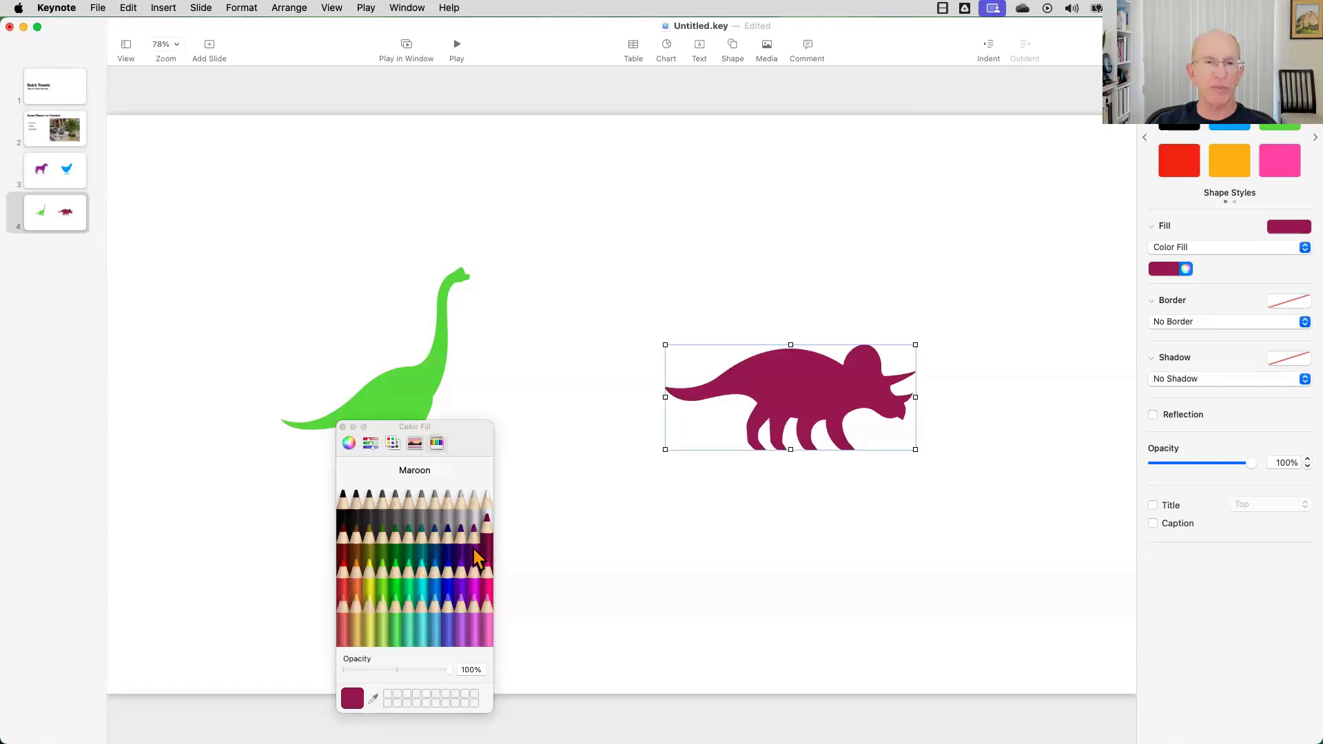
{"action": "left_click", "coordinate": [372, 542]}
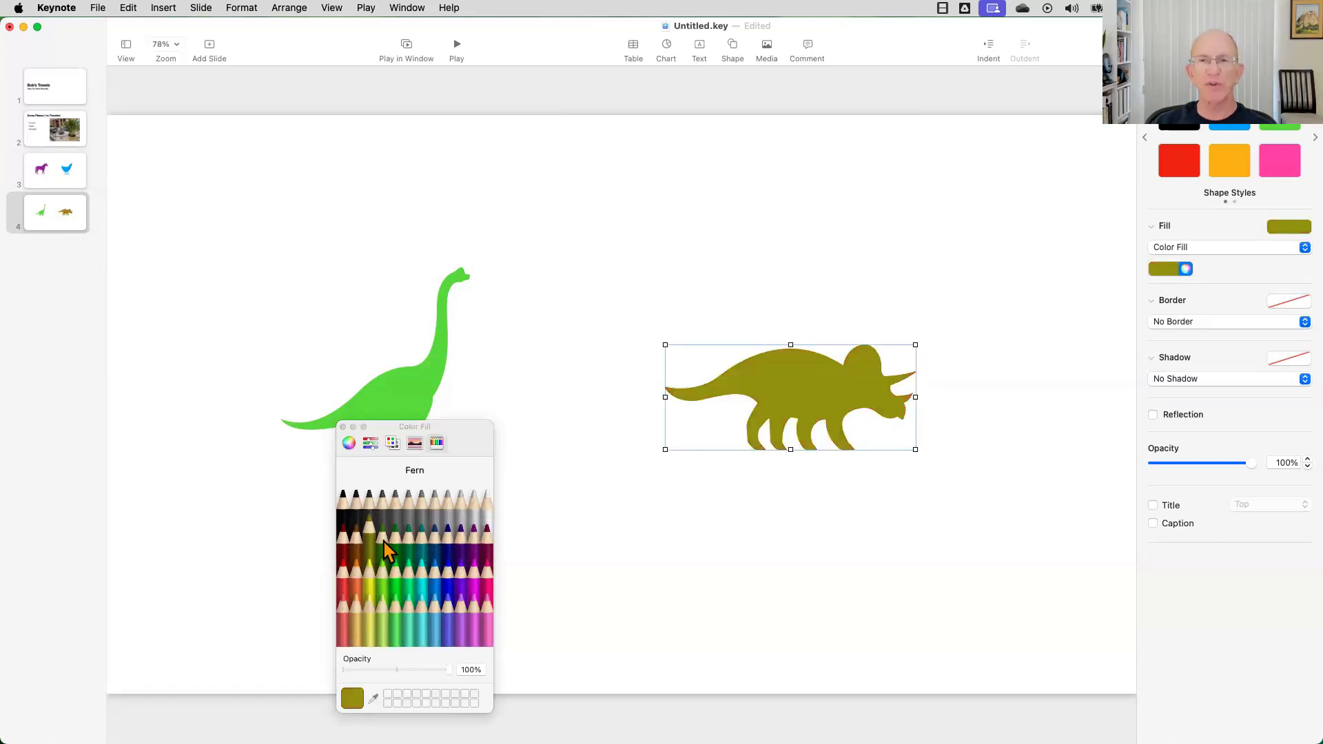
{"action": "left_click", "coordinate": [668, 452]}
{"action": "left_click", "coordinate": [763, 417]}
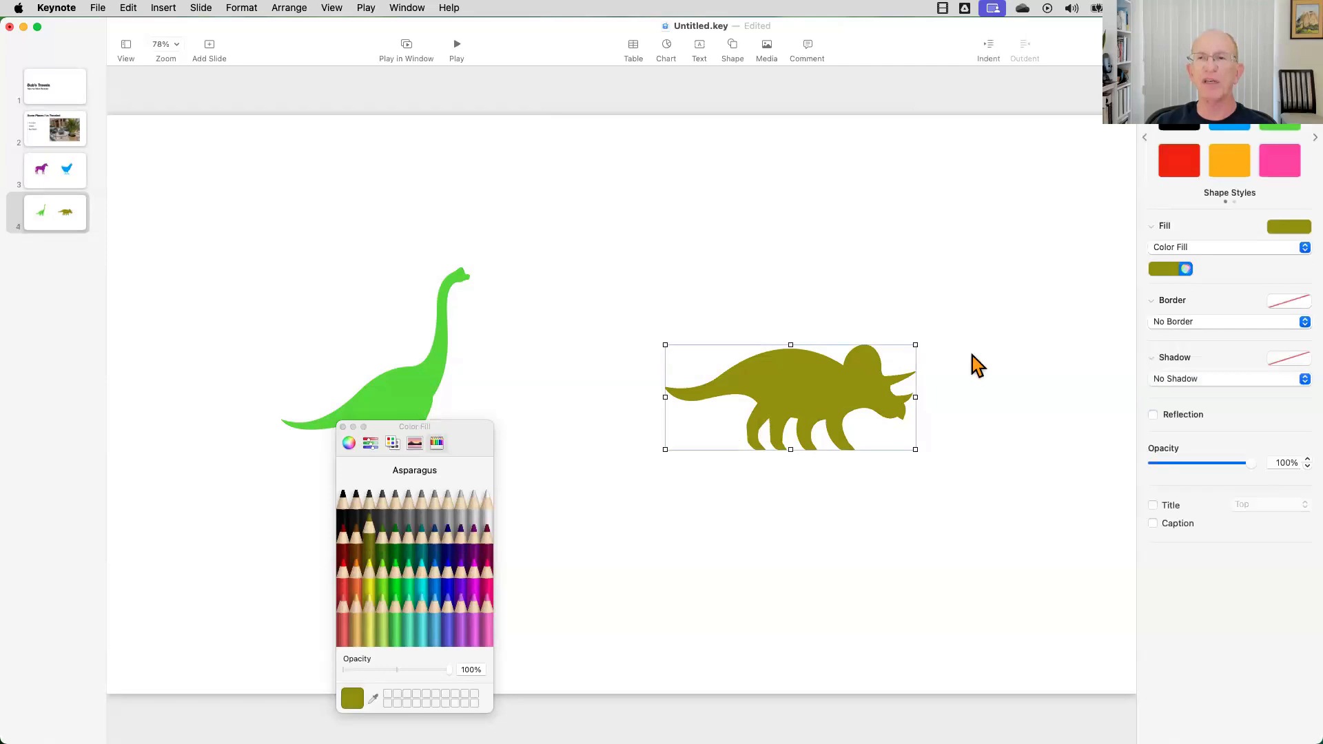
{"action": "left_click_drag", "start_coordinate": [914, 343], "coordinate": [939, 313]}
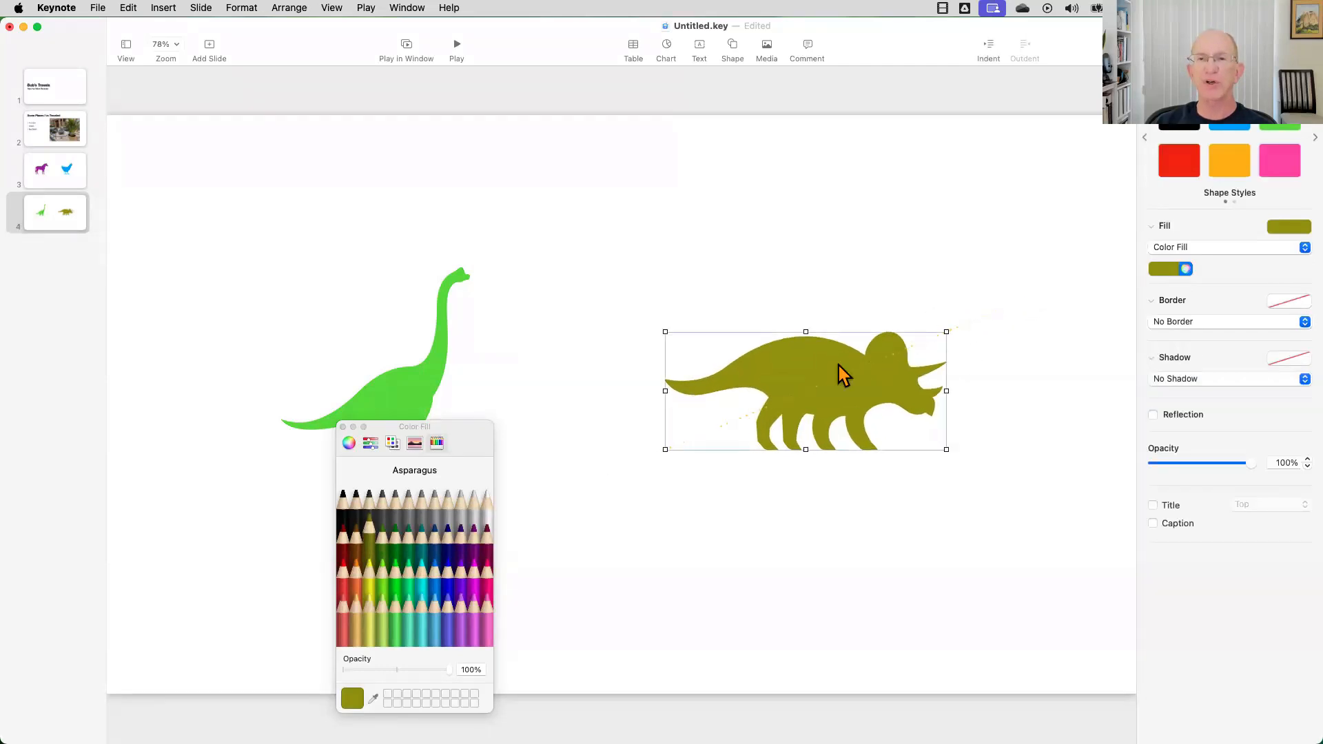
{"action": "left_click", "coordinate": [433, 376]}
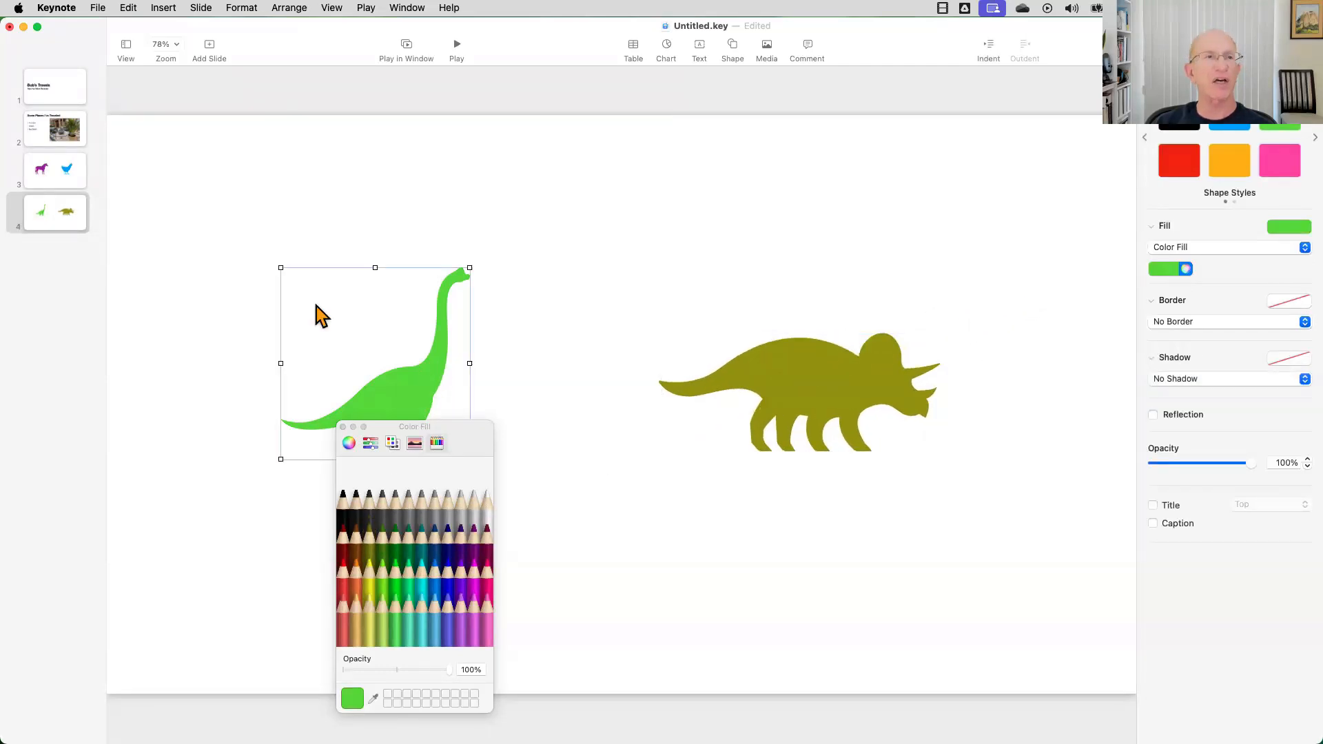
Compare the horse-and-hen slide with the dinosaur slide and look through the available transition effects.
{"action": "left_click", "coordinate": [69, 190]}
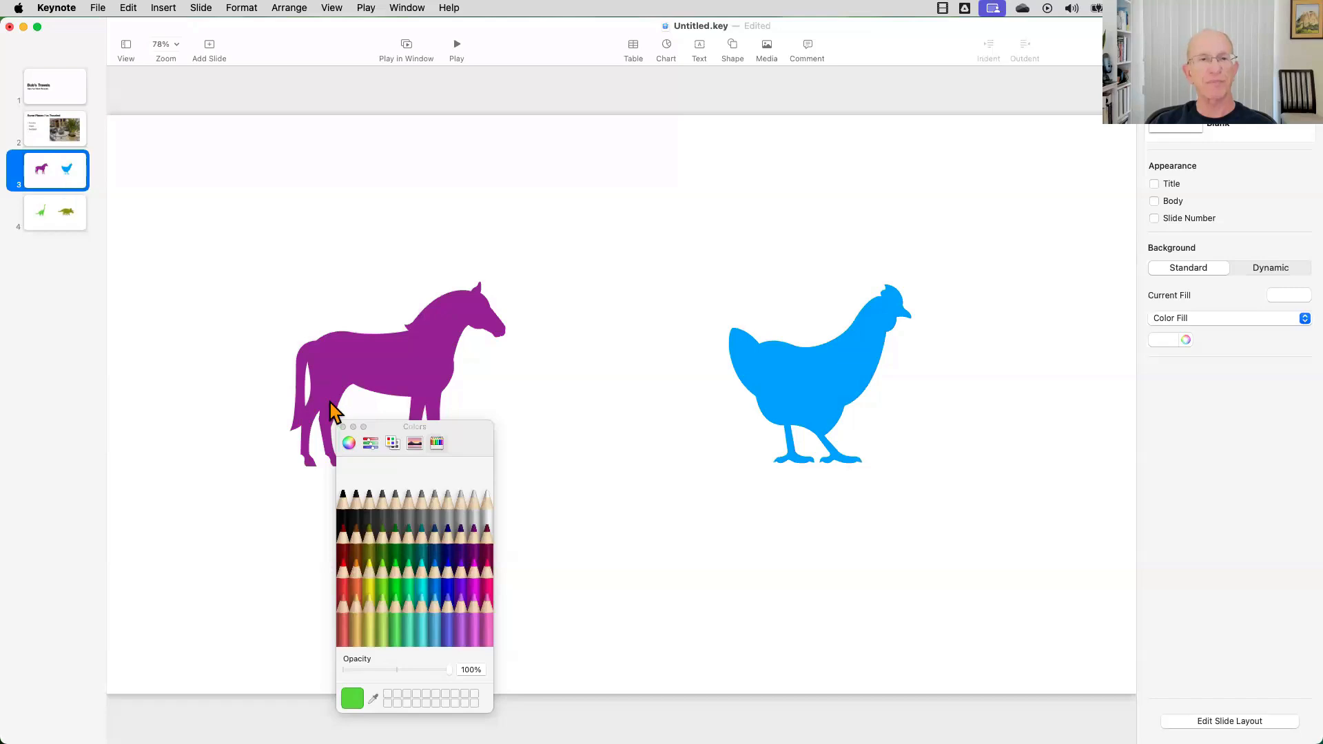
{"action": "left_click", "coordinate": [343, 427]}
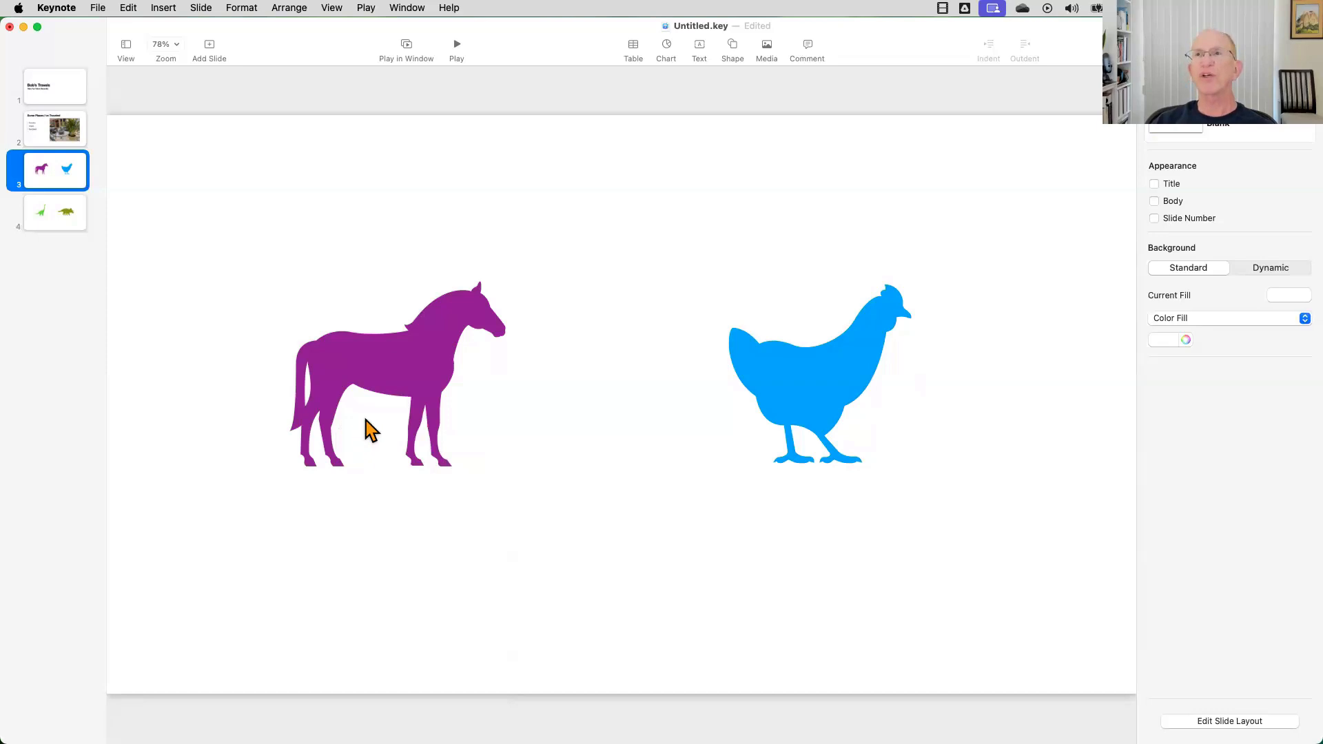
{"action": "left_click", "coordinate": [59, 211]}
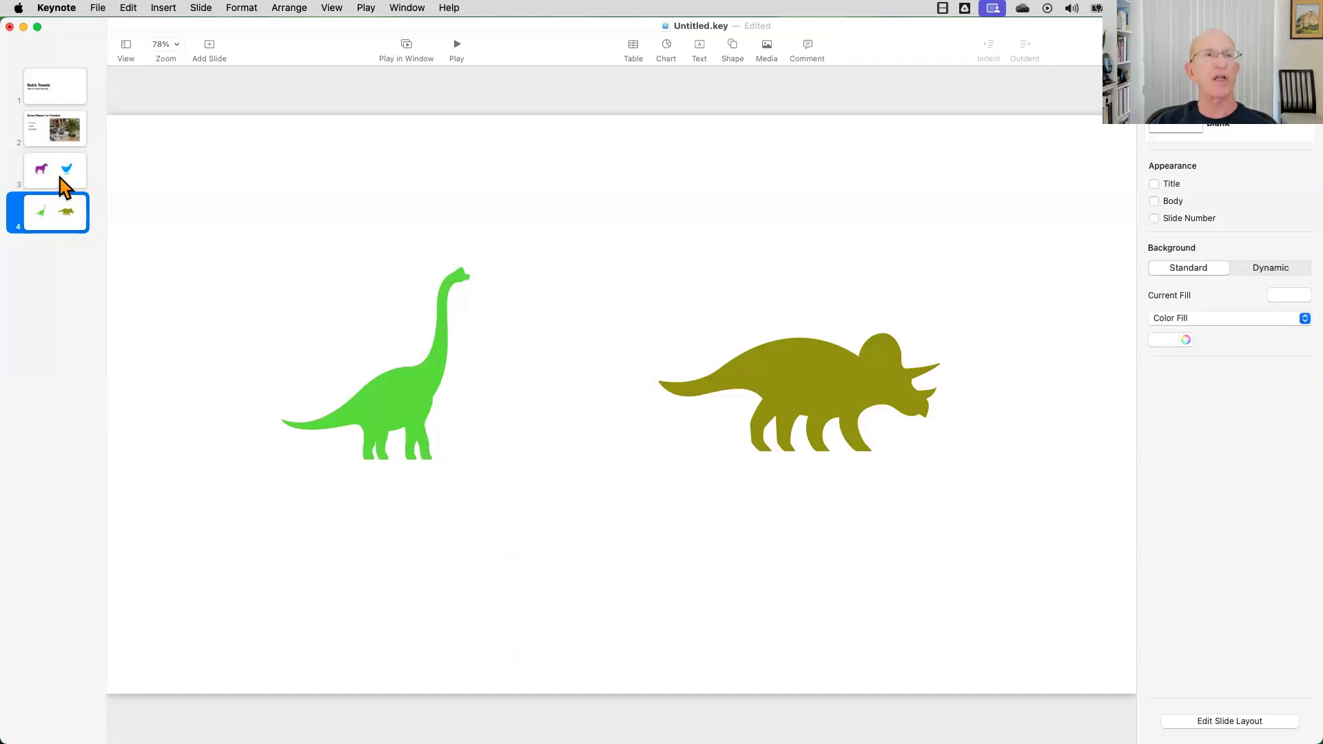
{"action": "left_click", "coordinate": [60, 178]}
{"action": "left_click", "coordinate": [65, 209]}
{"action": "left_click", "coordinate": [1257, 45]}
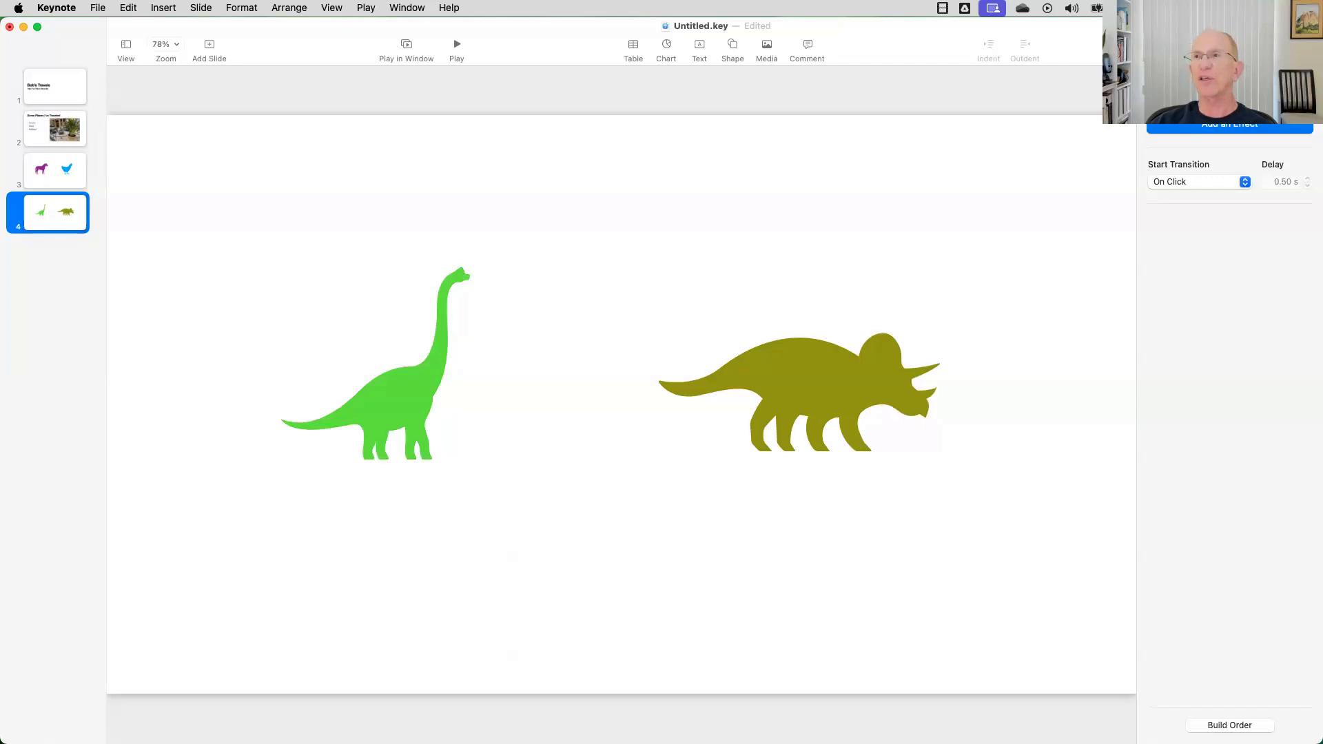
{"action": "left_click", "coordinate": [1233, 132]}
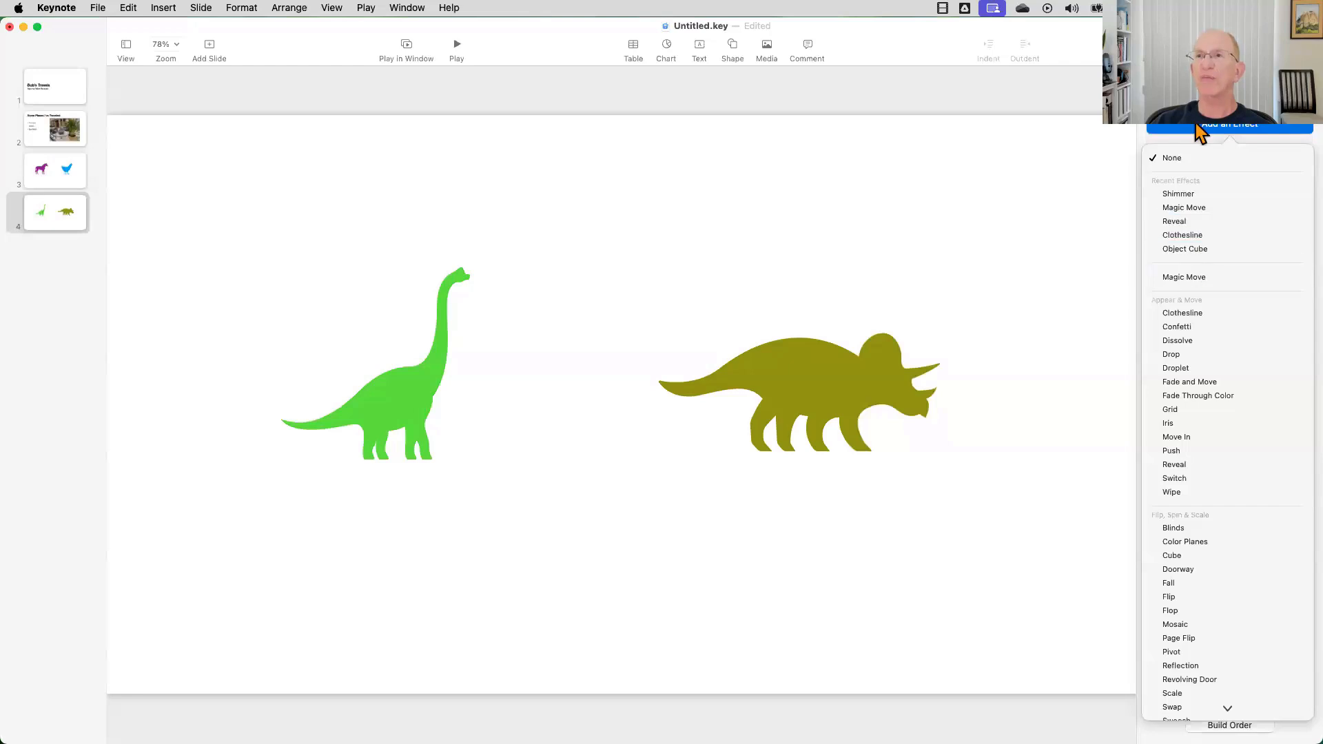
{"action": "left_click", "coordinate": [942, 257]}
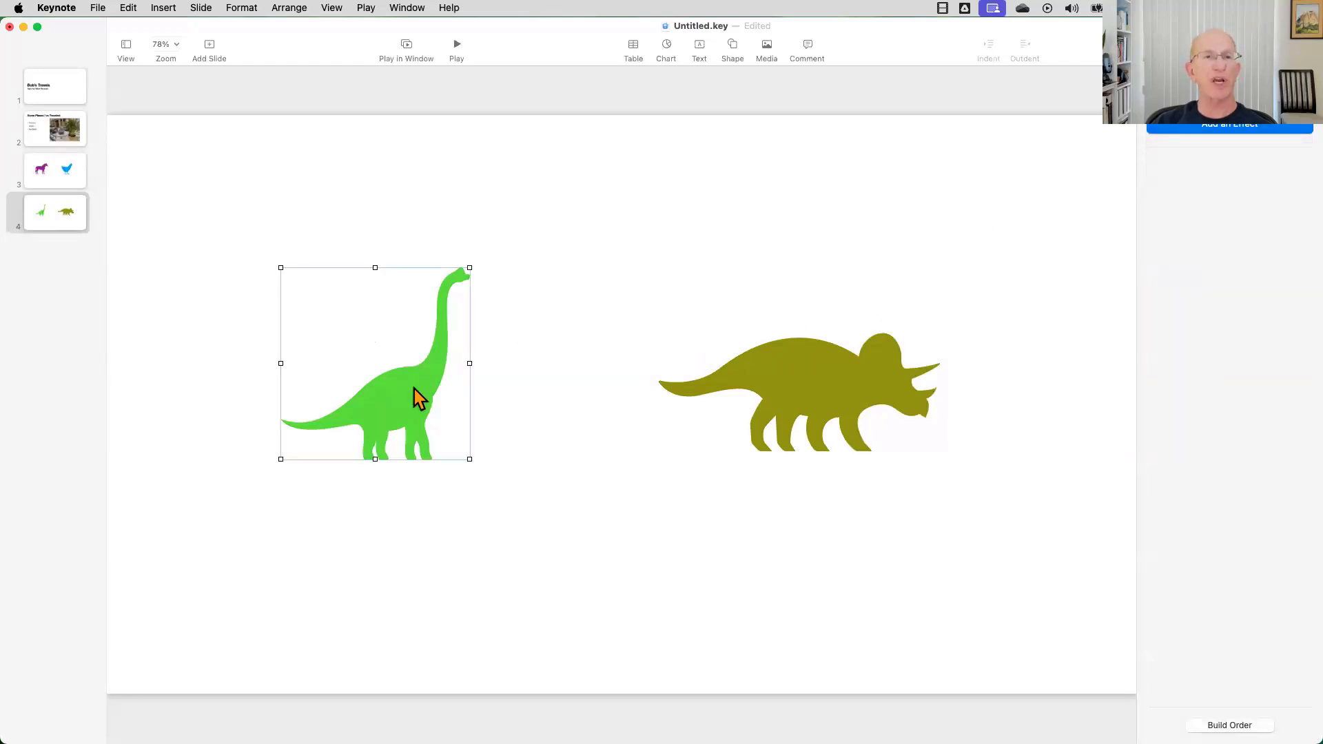
Shift the green dinosaur slightly toward the slide's centre and duplicate the horse-and-hen slide.
{"action": "mouse_move", "coordinate": [415, 389]}
{"action": "left_mouse_down"}
{"action": "mouse_move", "coordinate": [461, 354]}
{"action": "mouse_move", "coordinate": [436, 387]}
{"action": "left_mouse_up"}
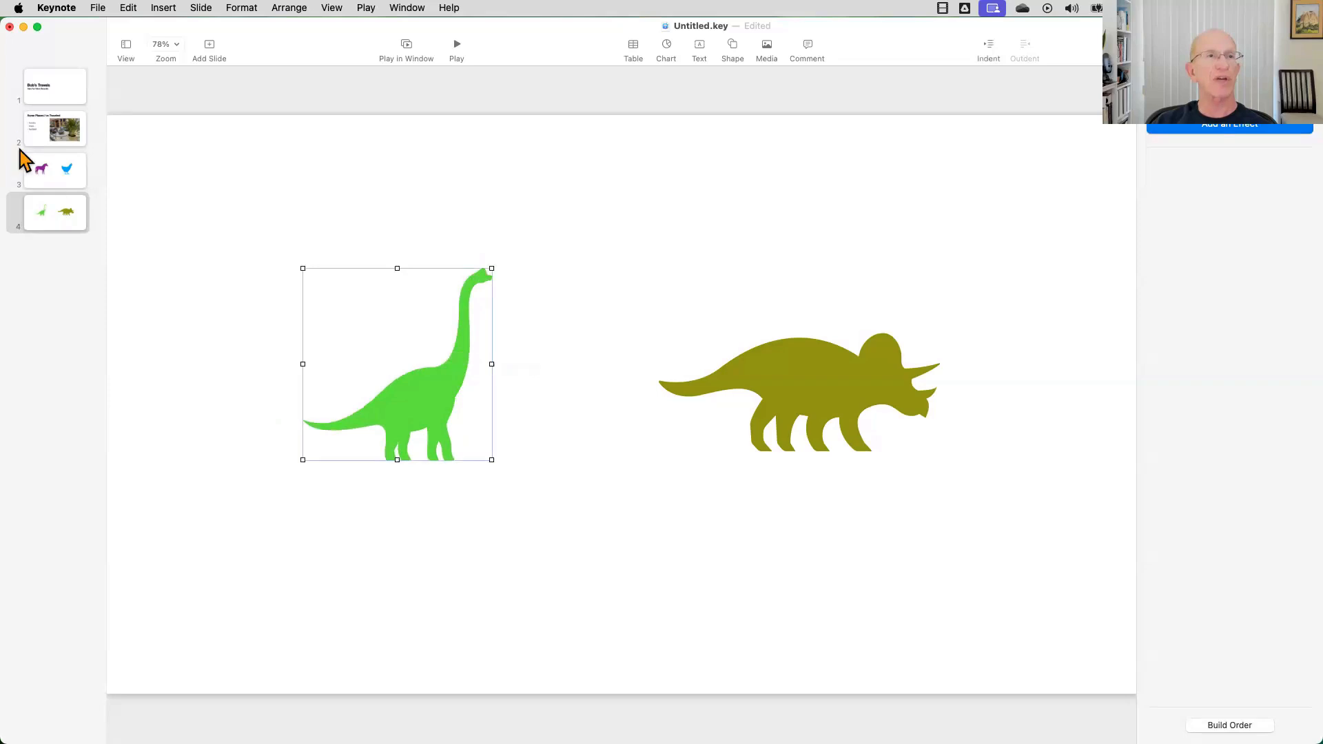
{"action": "left_click", "coordinate": [65, 180]}
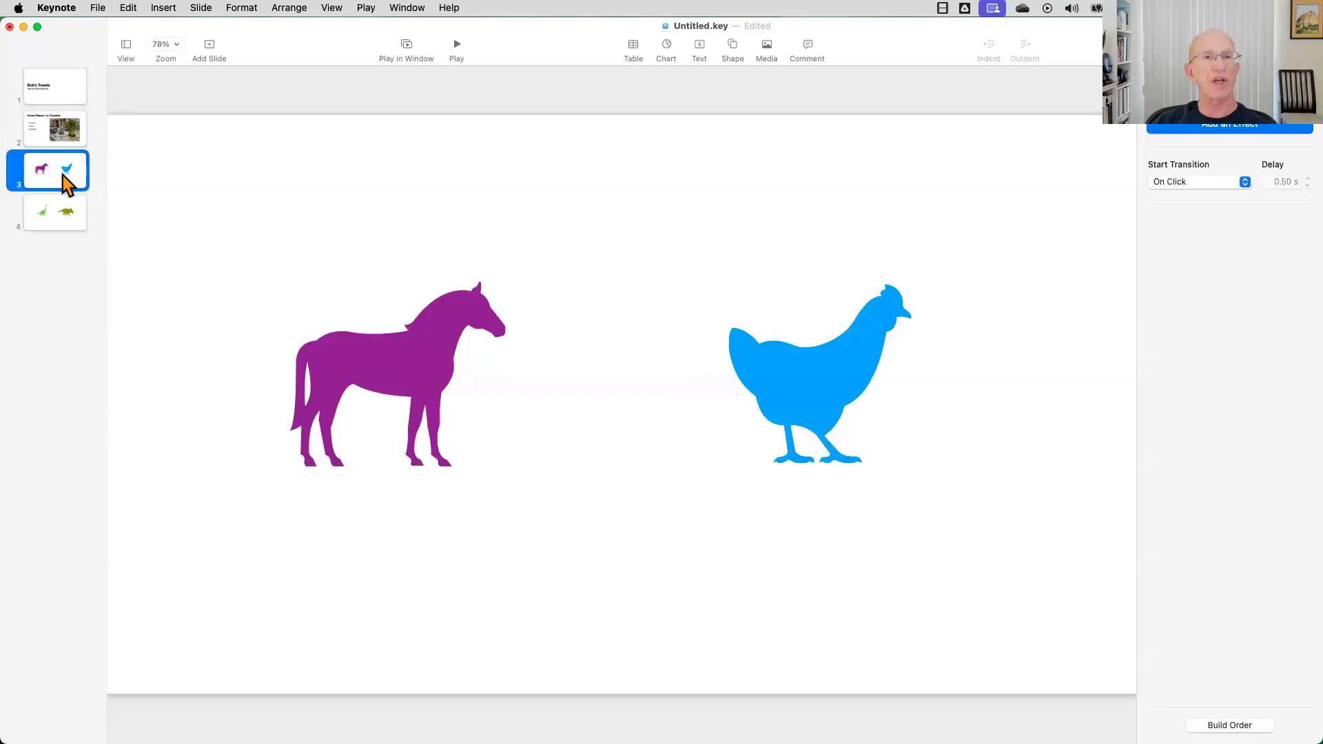
{"action": "right_click", "coordinate": [67, 184]}
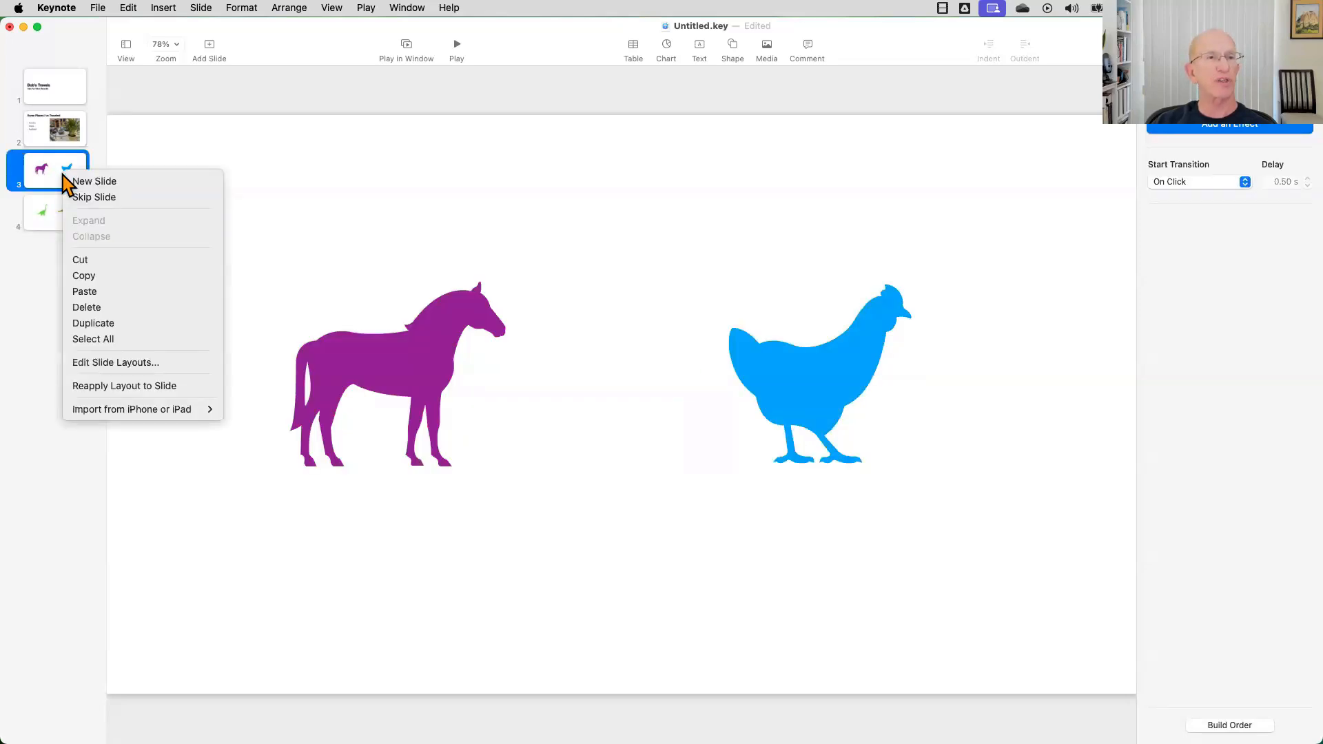
{"action": "left_click", "coordinate": [127, 324]}
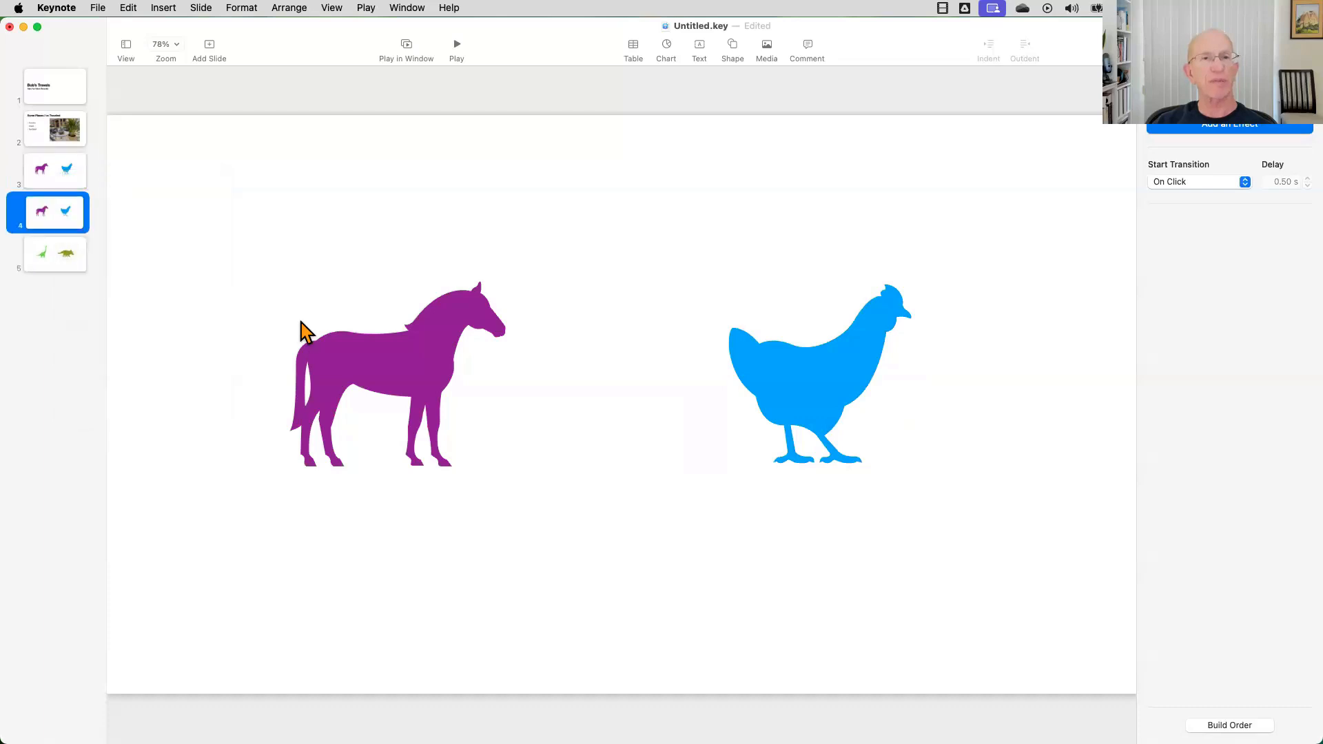
Copy the green dinosaur from the last slide onto the duplicated horse-and-hen slide and place it below the horse, offset toward the centre.
{"action": "left_click", "coordinate": [68, 266]}
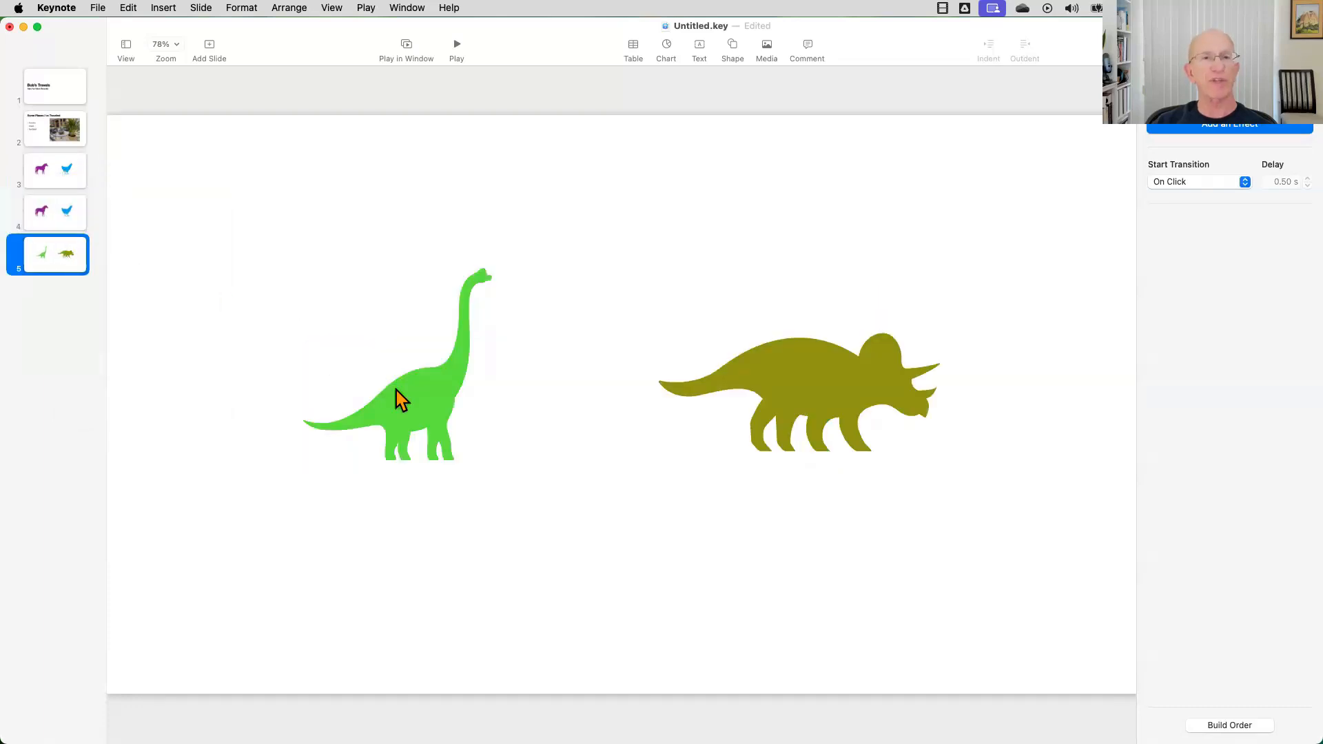
{"action": "left_click", "coordinate": [444, 410]}
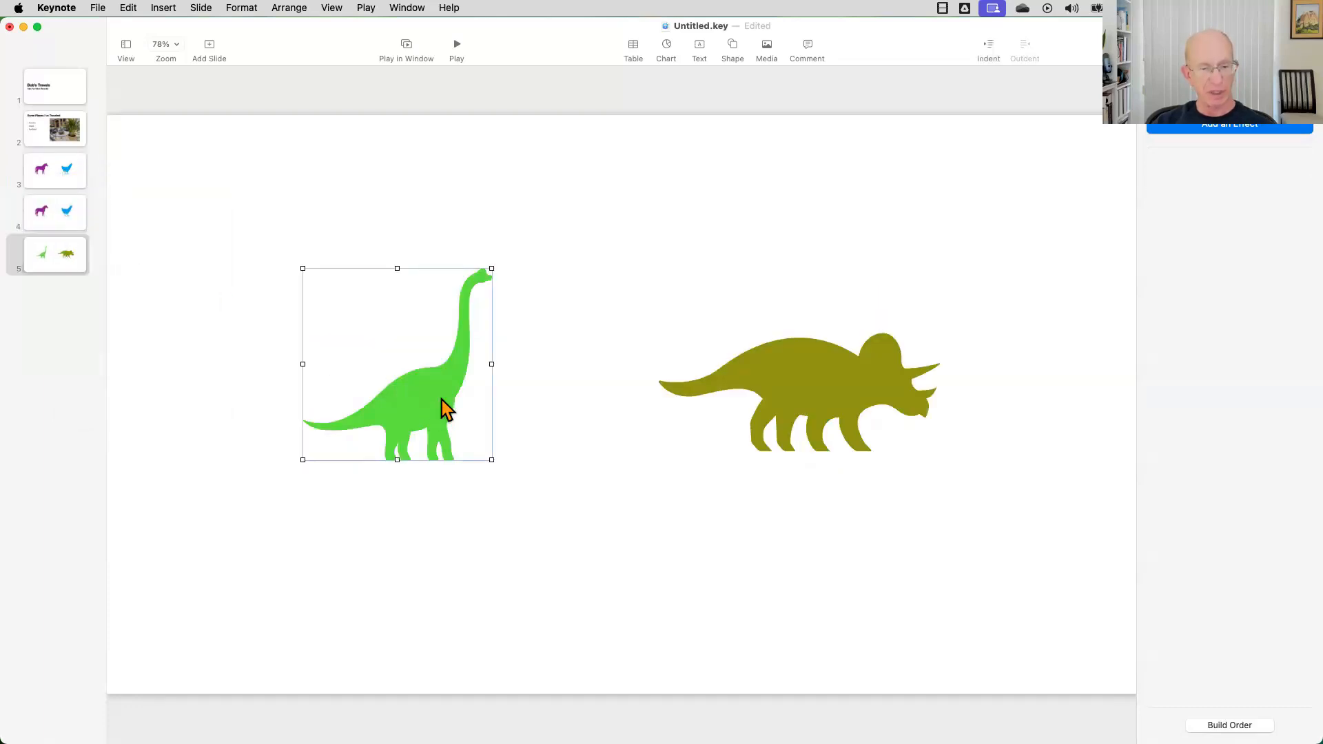
{"action": "left_click", "coordinate": [69, 222]}
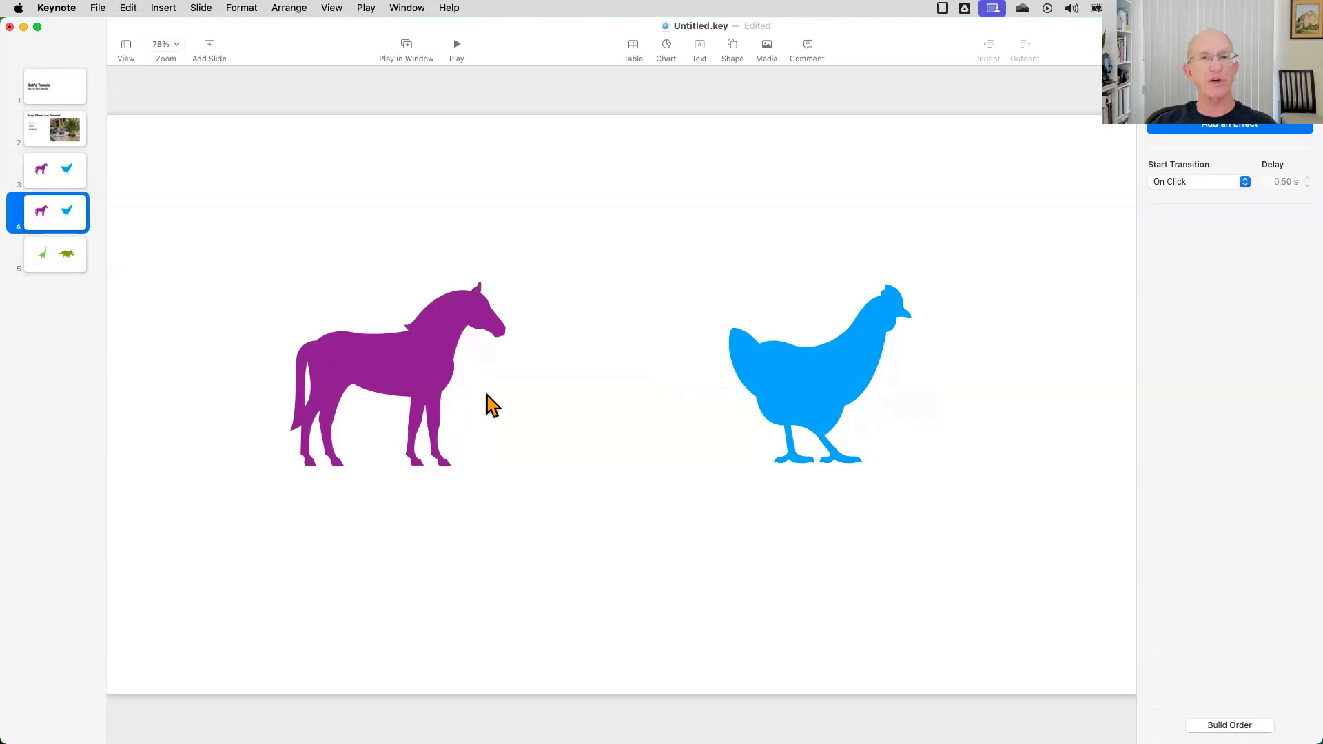
{"action": "key", "text": "super+v"}
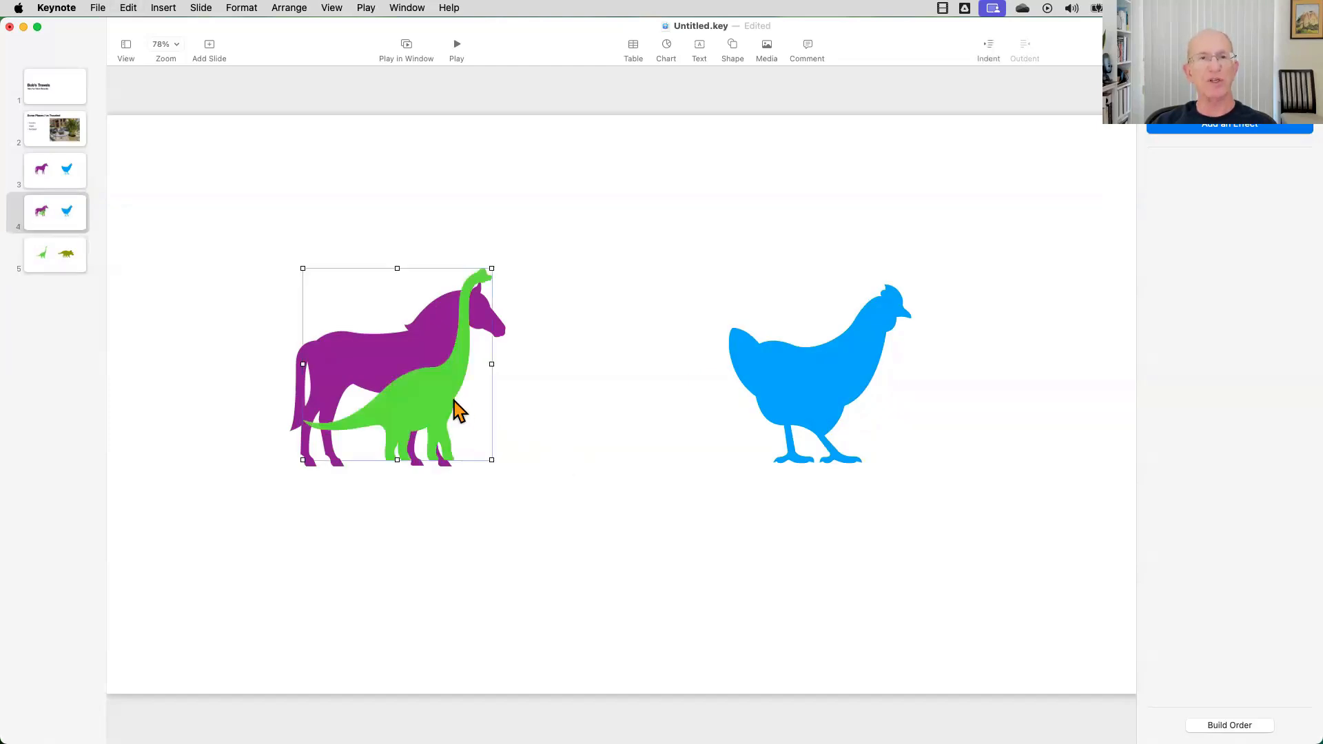
{"action": "left_click_drag", "start_coordinate": [452, 406], "coordinate": [518, 497]}
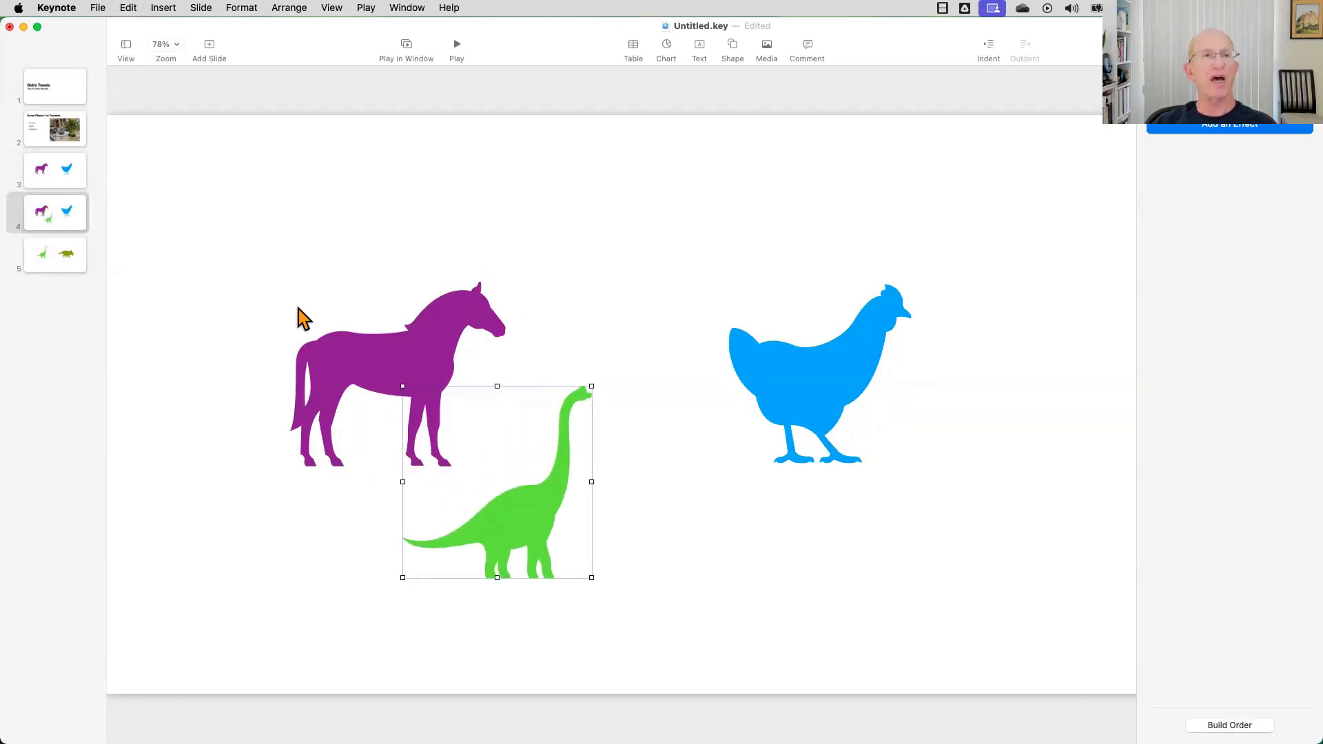
Copy the triceratops from the last slide onto the duplicated slide and place it just below the hen, offset toward the slide's outer edge.
{"action": "left_click", "coordinate": [70, 257]}
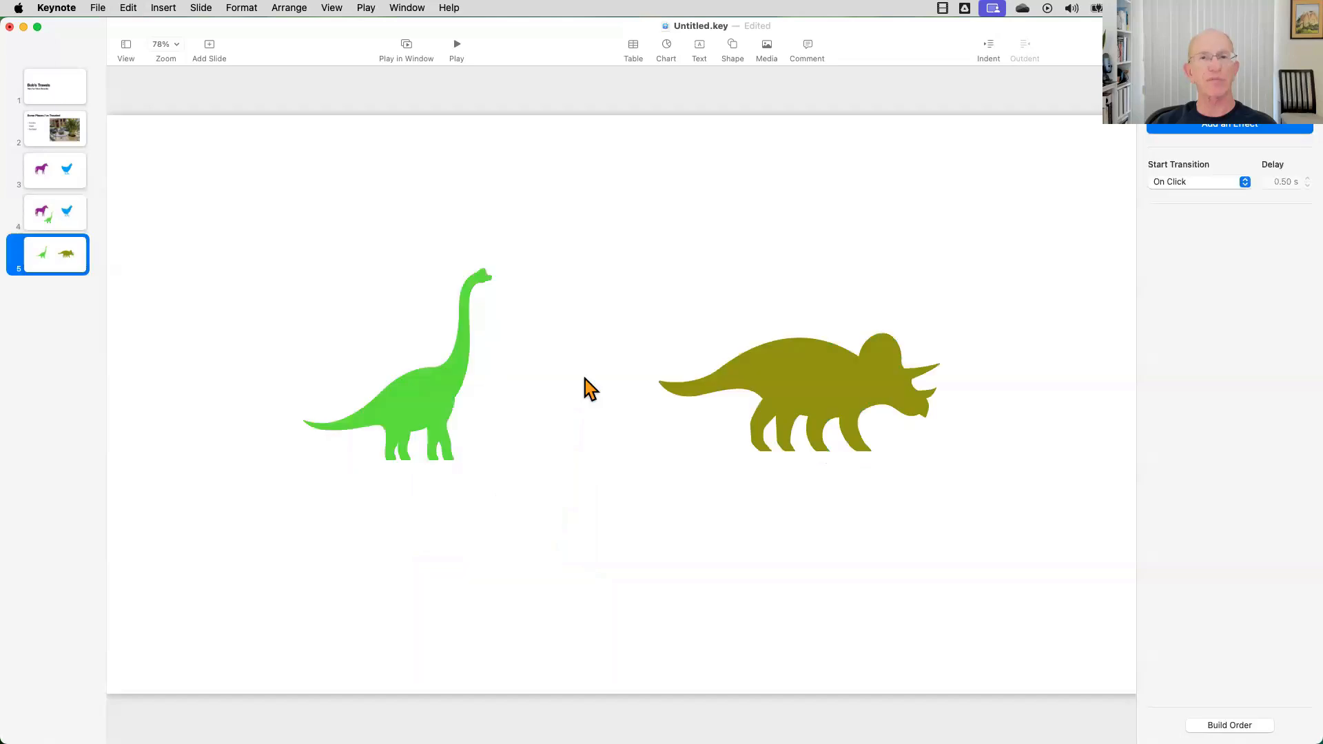
{"action": "left_click", "coordinate": [808, 406]}
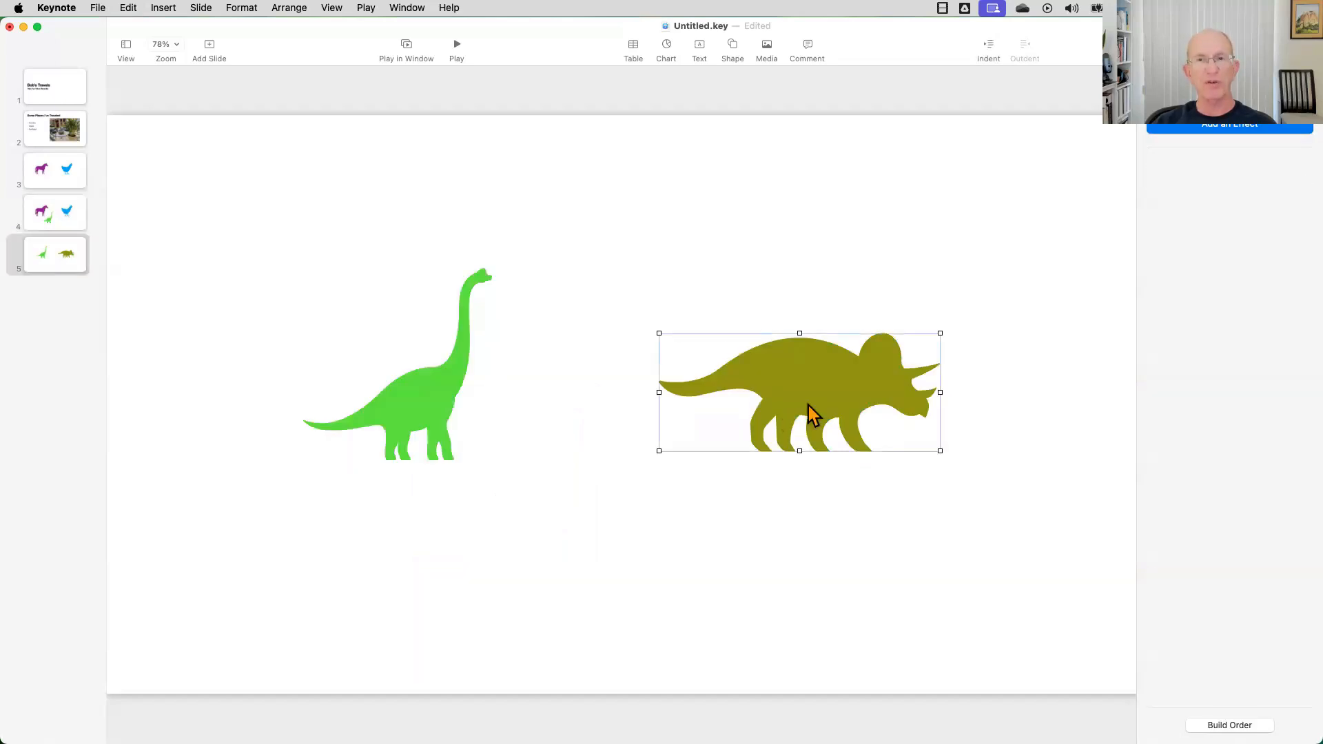
{"action": "left_click", "coordinate": [76, 221]}
{"action": "key", "text": "super+v"}
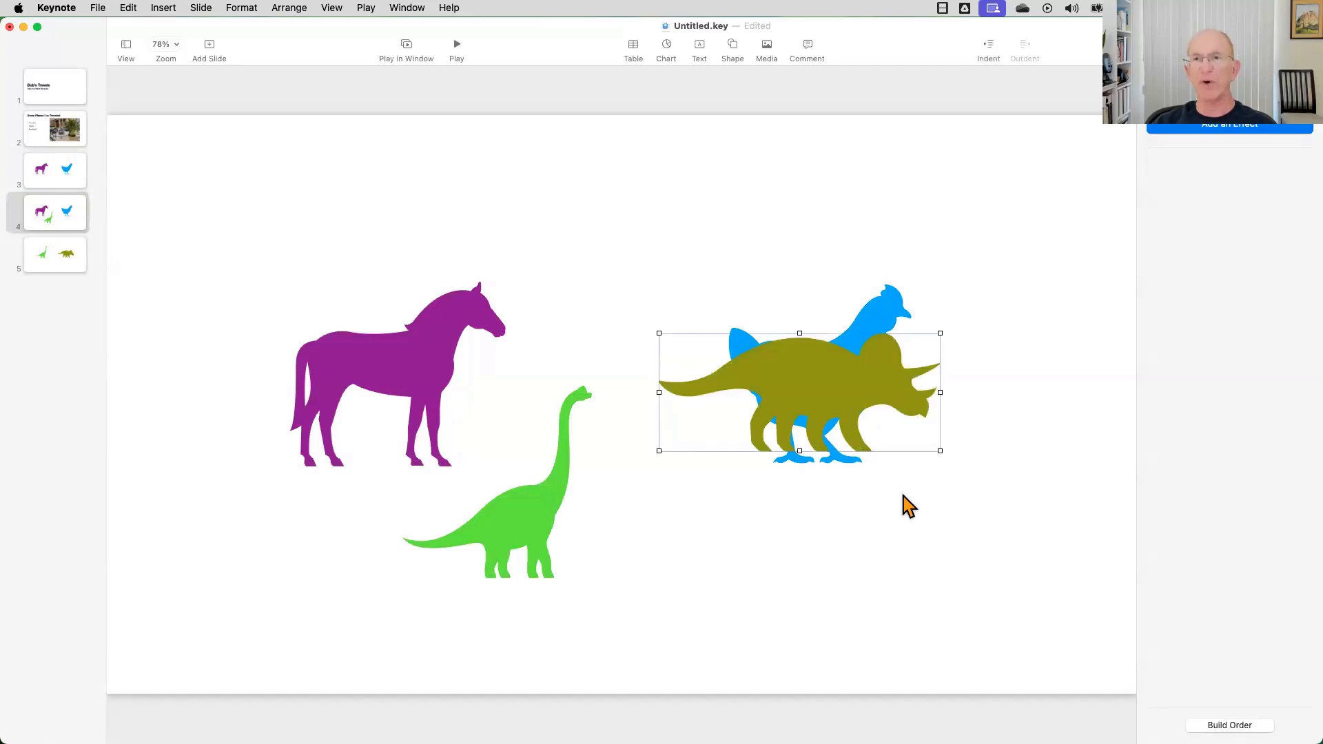
{"action": "left_click_drag", "start_coordinate": [843, 454], "coordinate": [925, 504]}
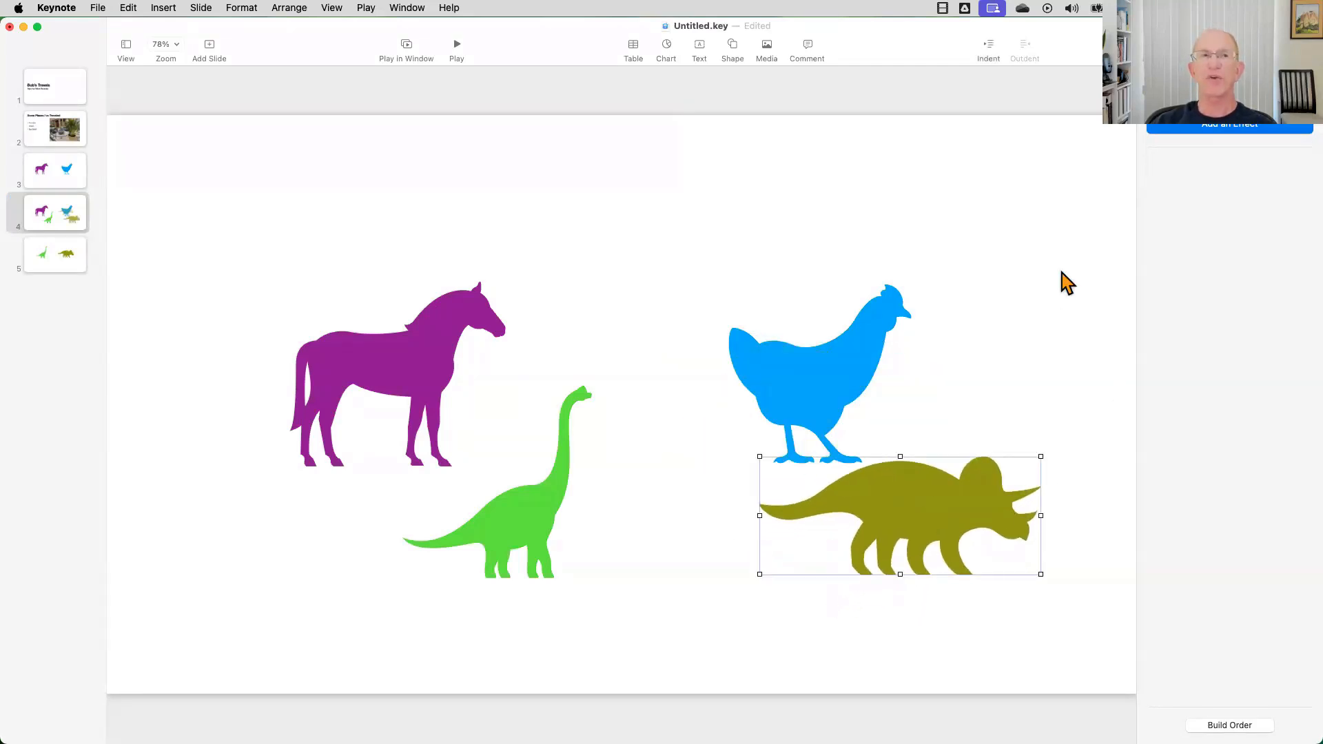
Add the Magic Move transition to the fourth slide, the one with all four animals, and accept the notice about matching objects.
{"action": "left_click", "coordinate": [60, 182]}
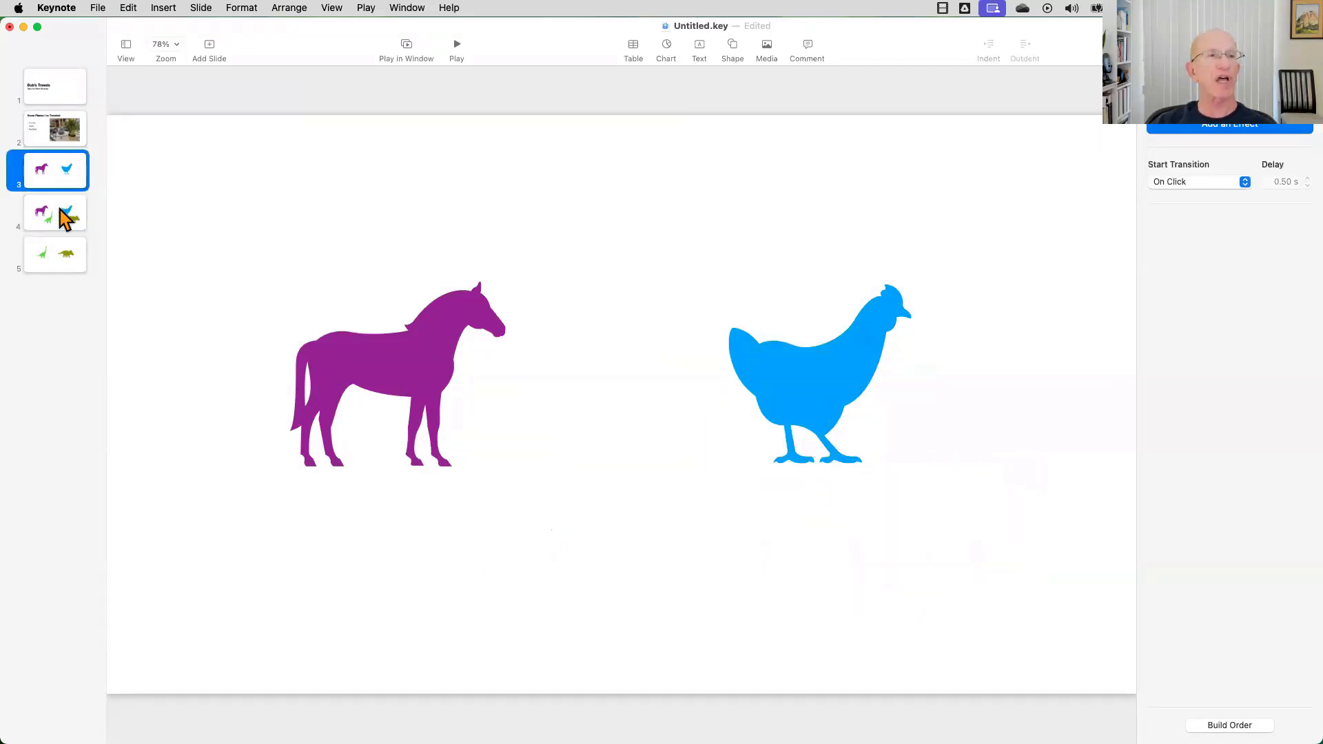
{"action": "left_click", "coordinate": [63, 224]}
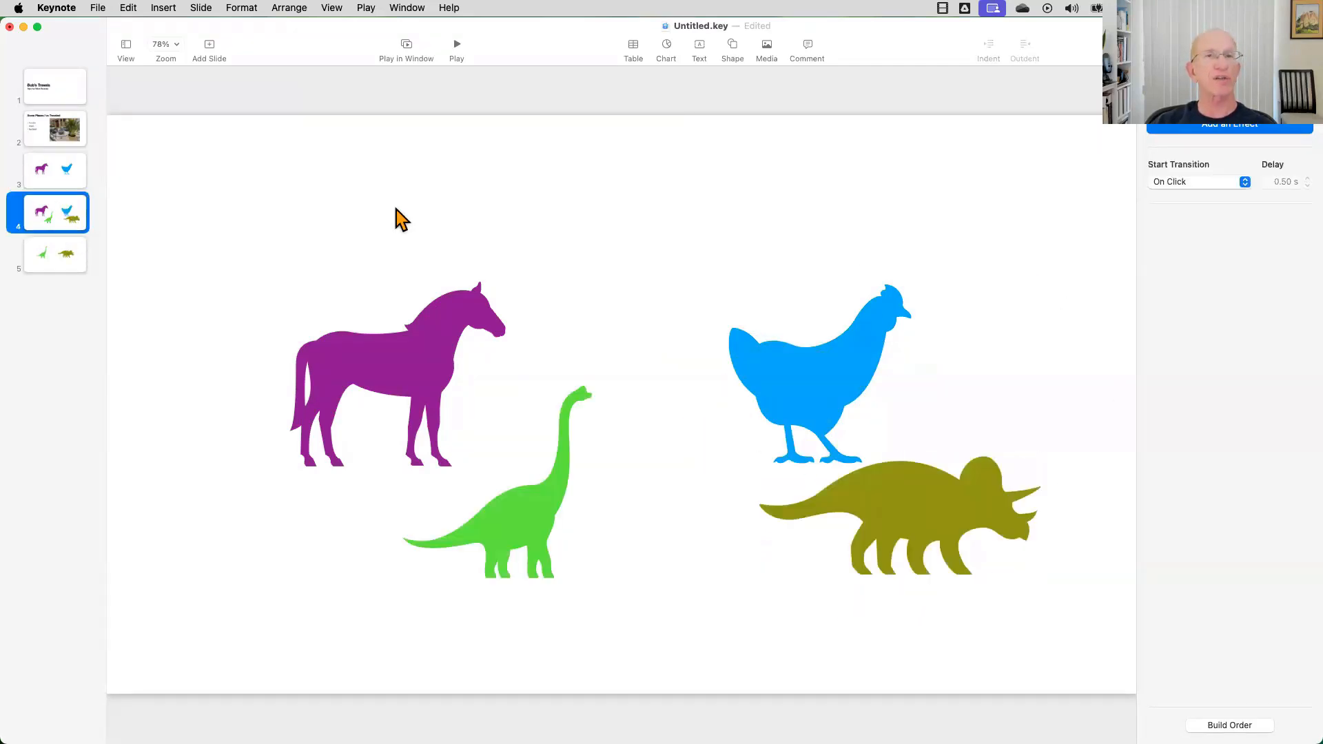
{"action": "left_click", "coordinate": [1221, 136]}
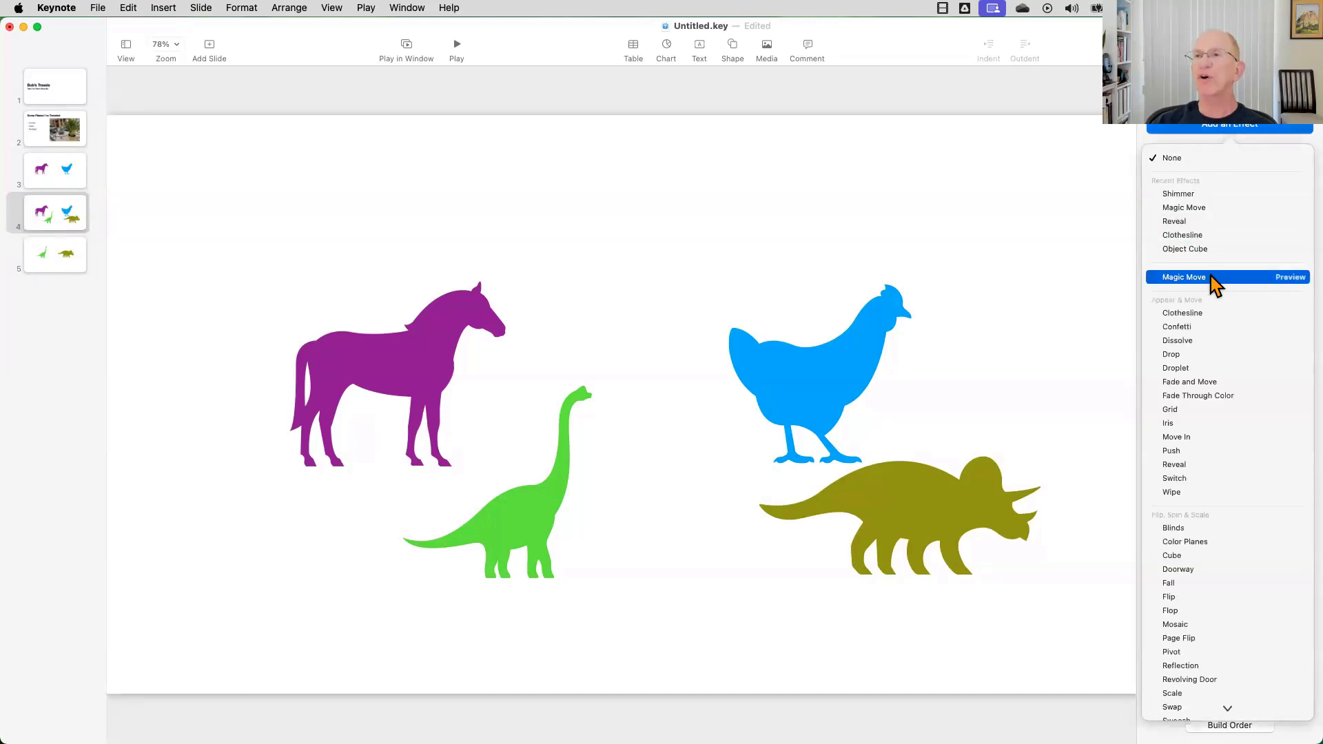
{"action": "left_click", "coordinate": [1184, 277]}
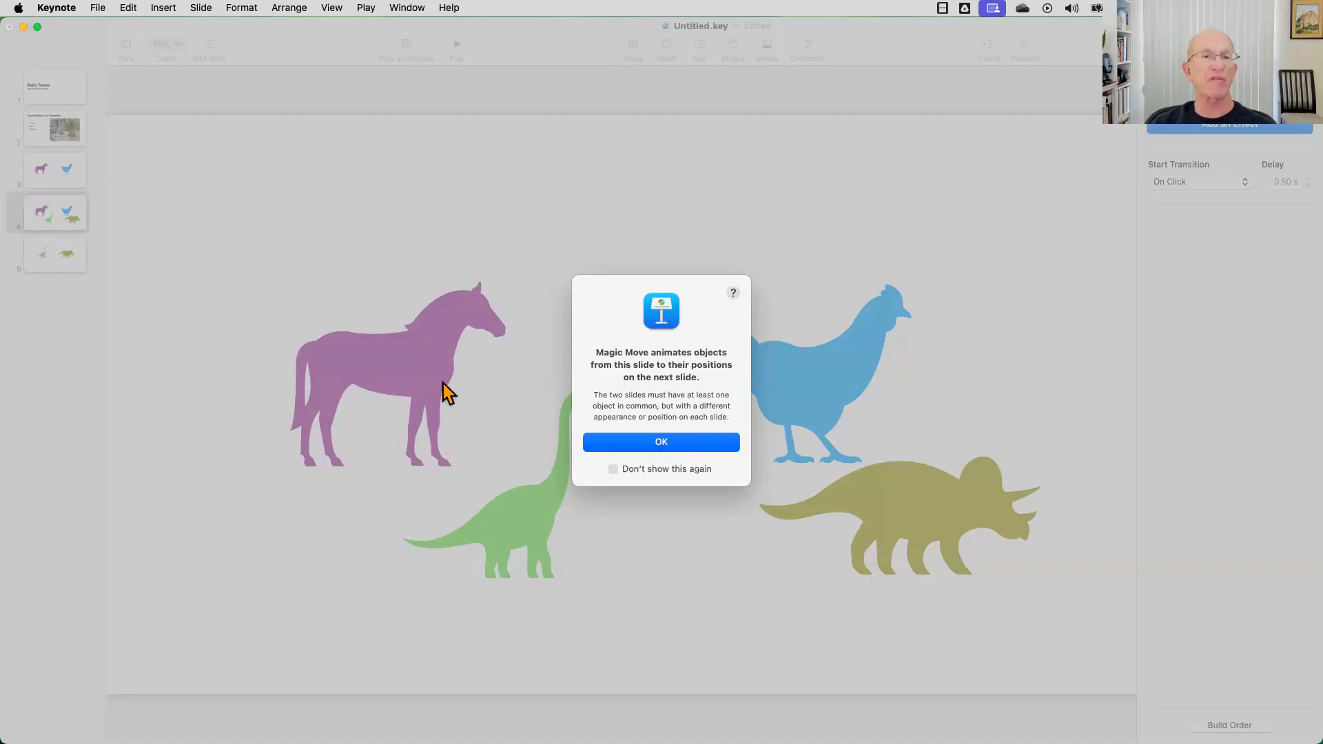
{"action": "left_click", "coordinate": [664, 443]}
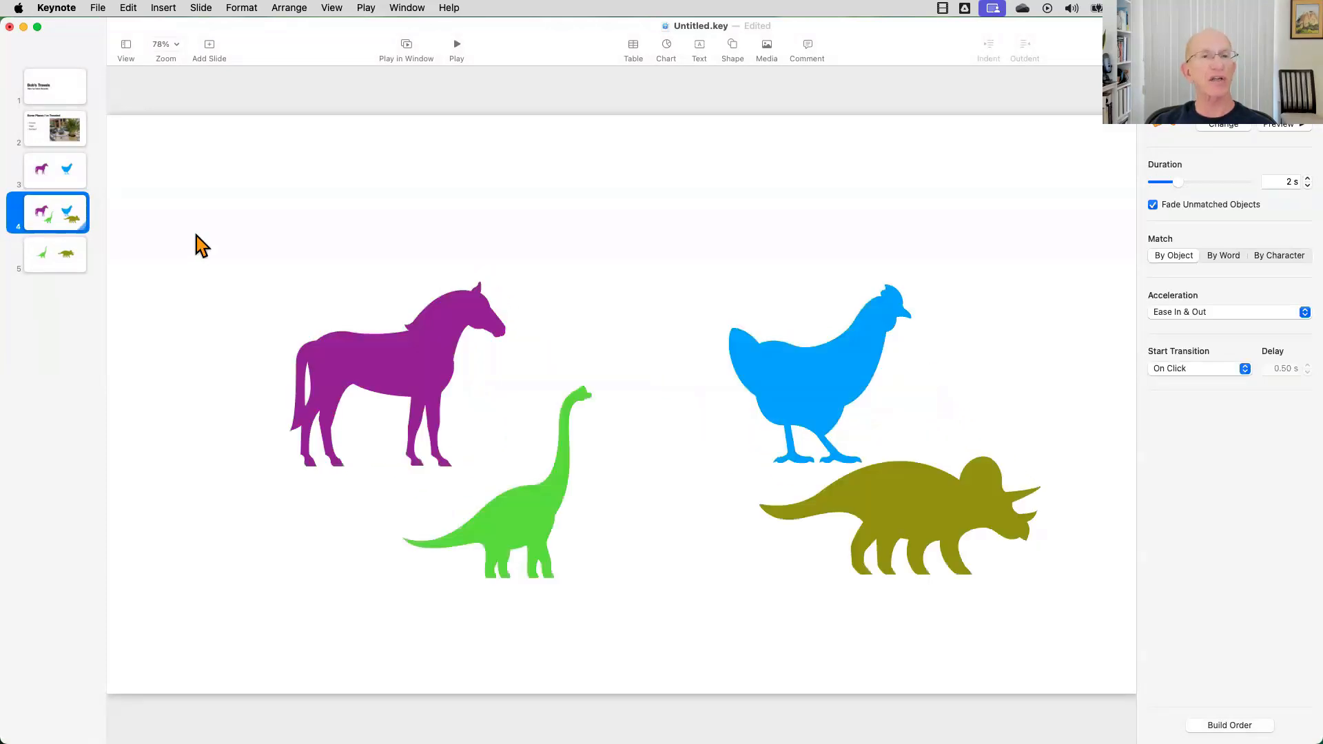
Play the slideshow in a window from the horse-and-hen slide through to the dinosaur slide and exit it.
{"action": "left_click", "coordinate": [65, 180]}
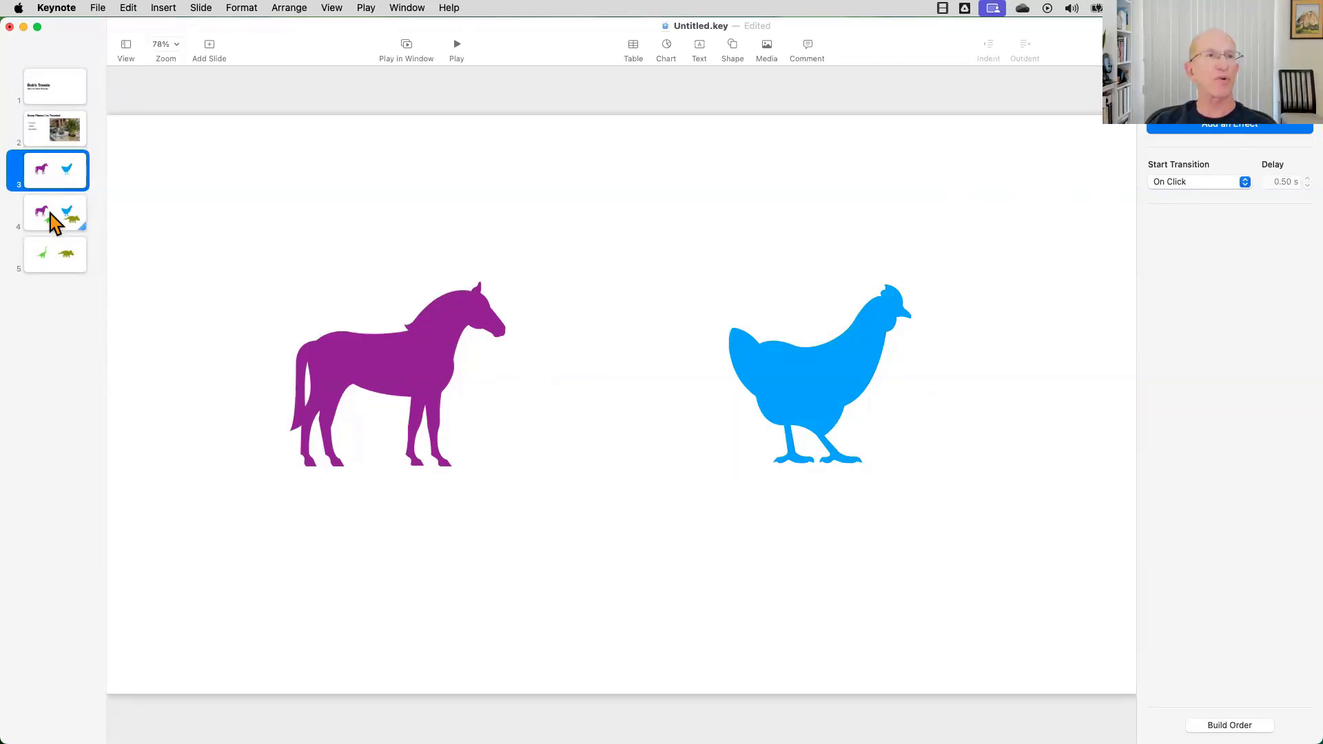
{"action": "left_click", "coordinate": [406, 46]}
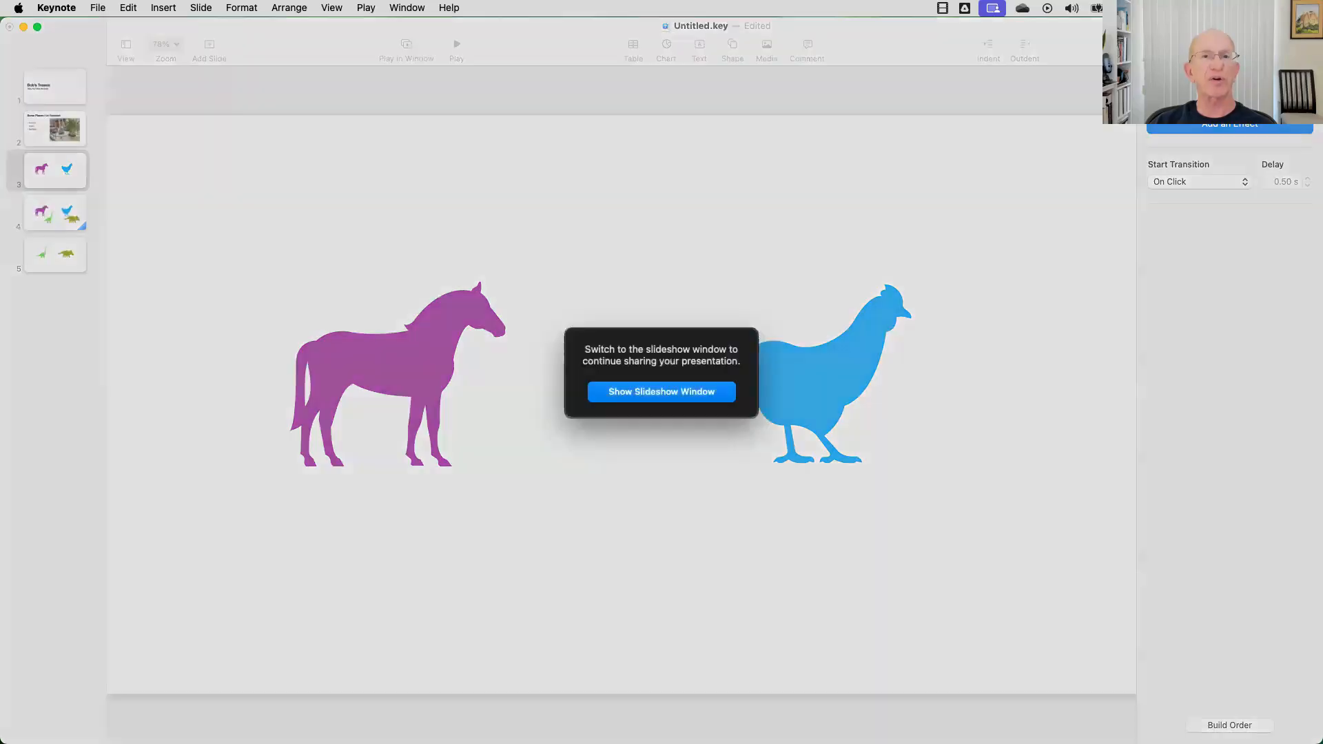
{"action": "left_click", "coordinate": [556, 274]}
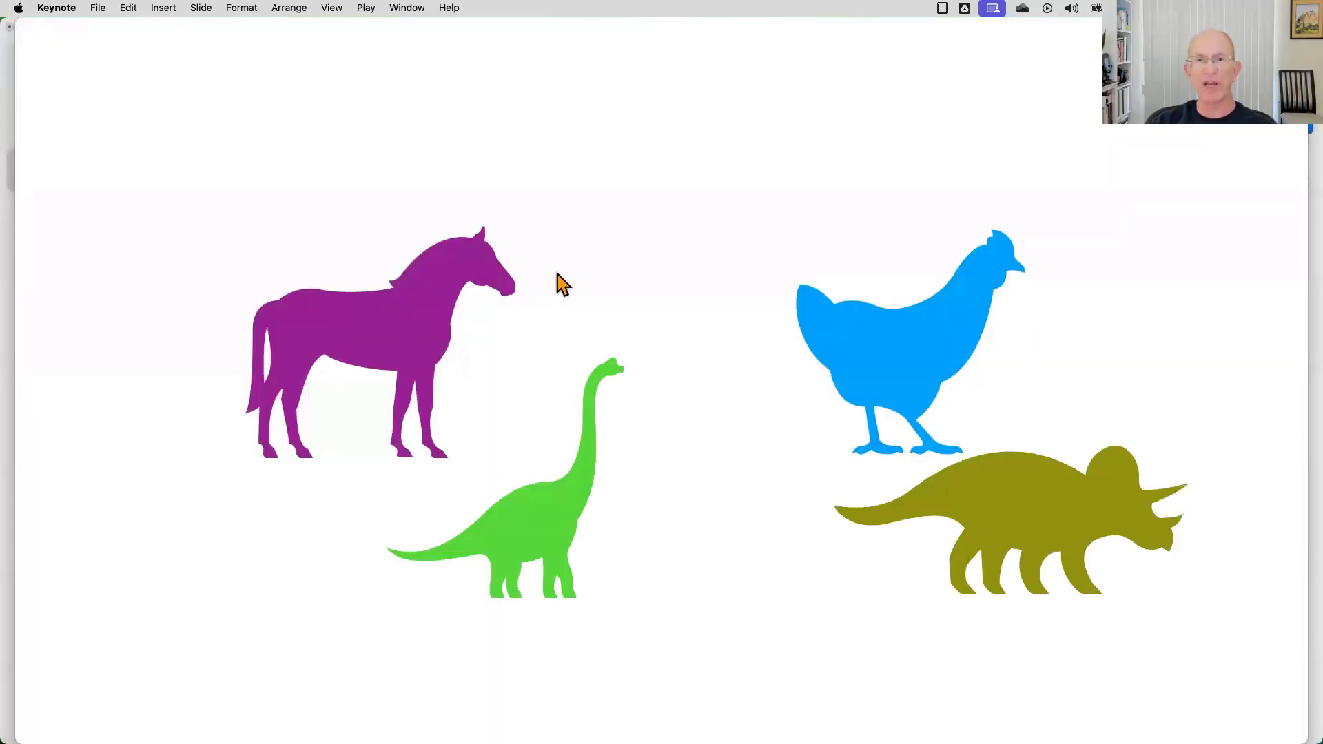
{"action": "left_click", "coordinate": [557, 274]}
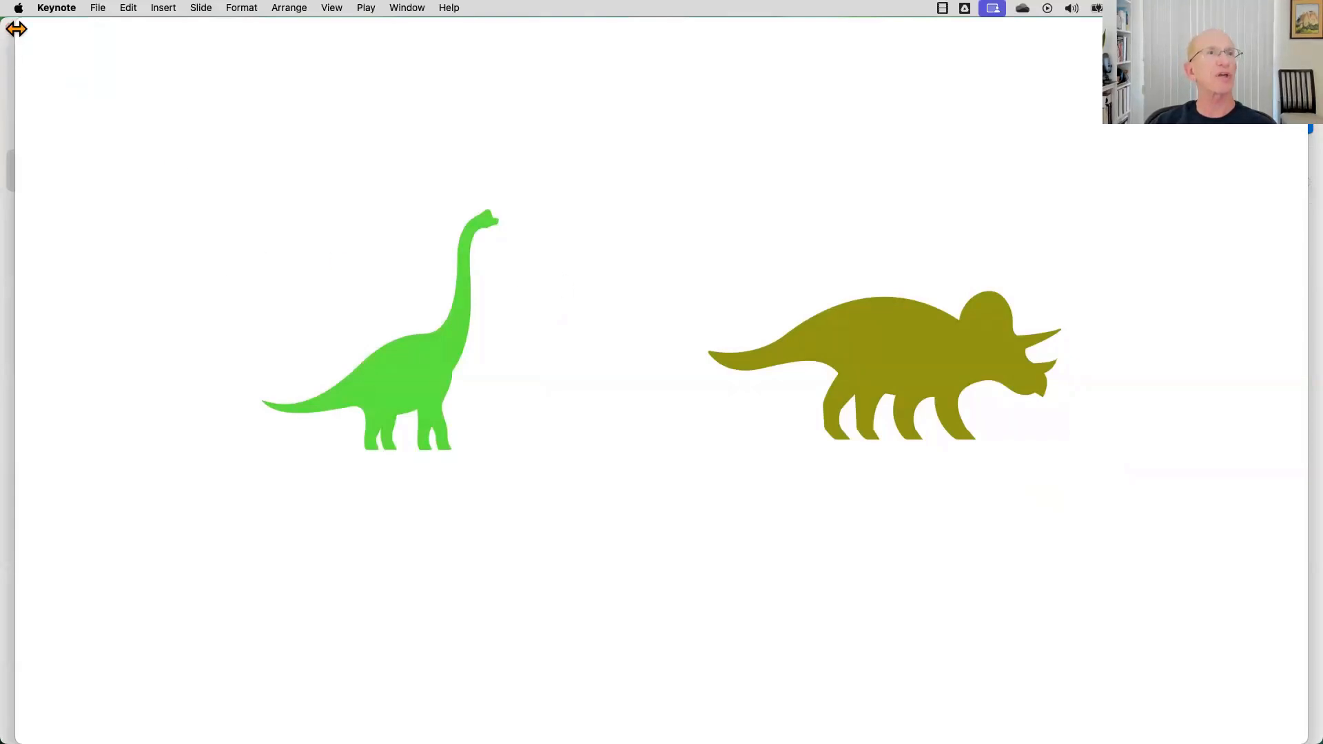
{"action": "mouse_move", "coordinate": [31, 36]}
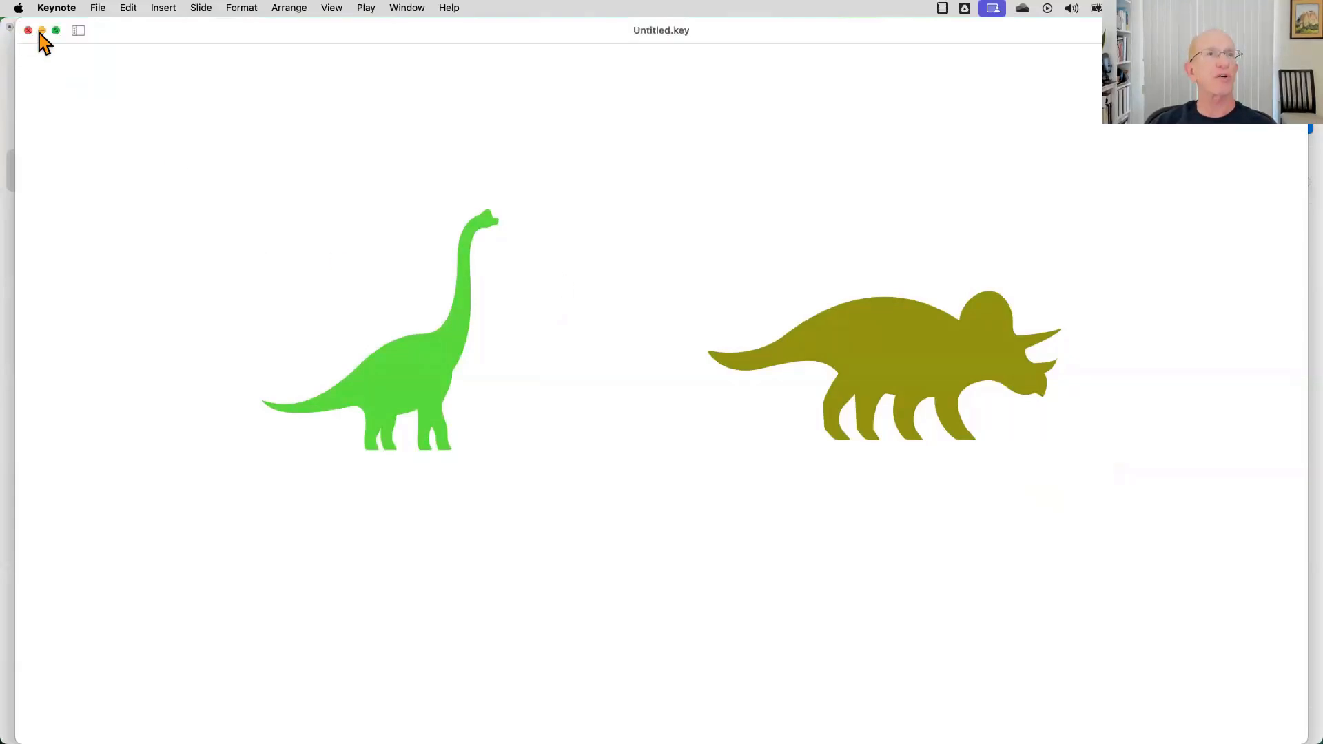
{"action": "key", "text": "Escape"}
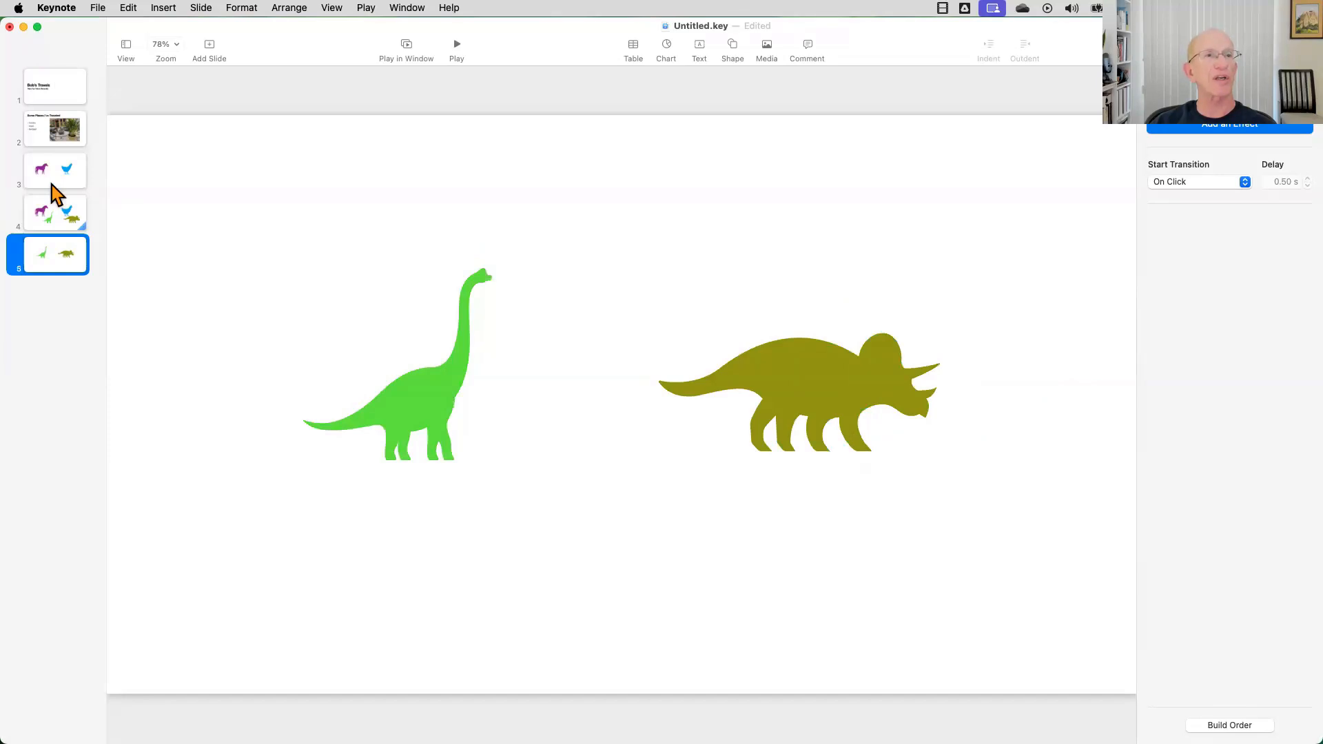
Add a Blink action effect to the green dinosaur on the last slide.
{"action": "left_click", "coordinate": [60, 212]}
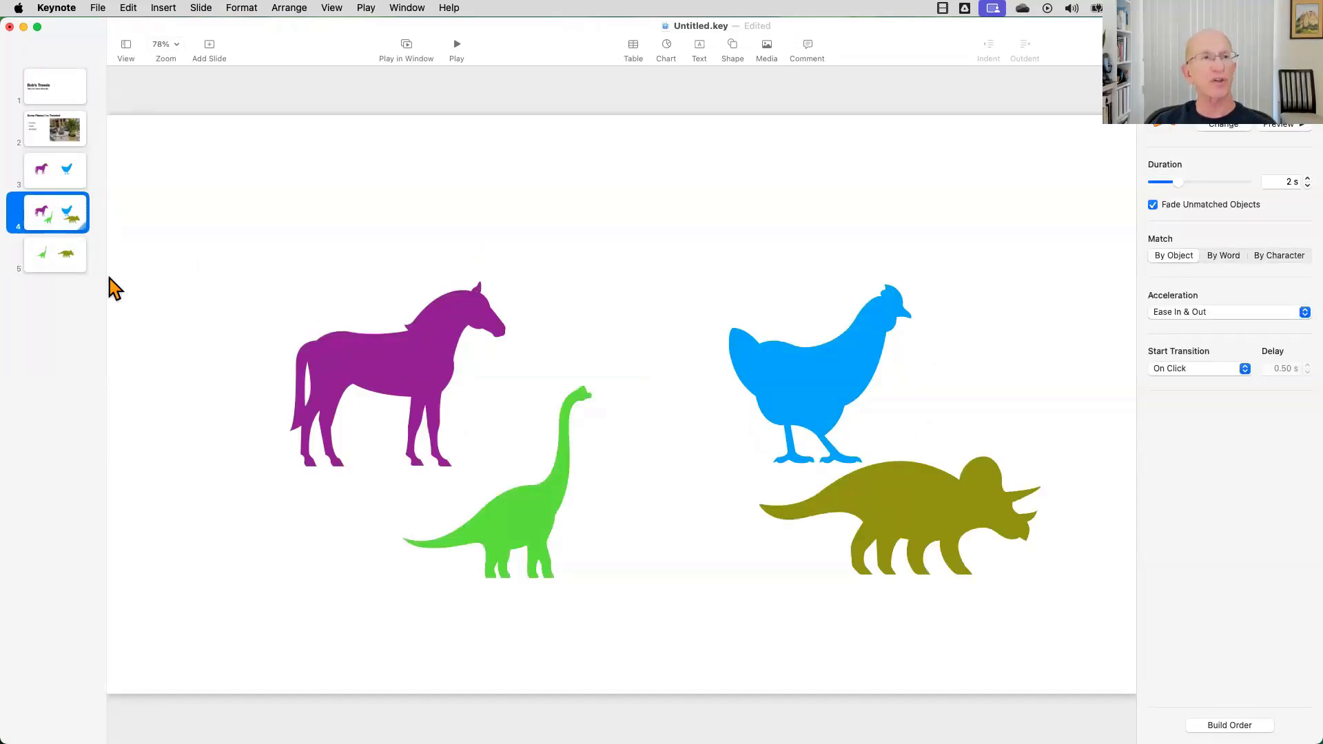
{"action": "left_click", "coordinate": [70, 260]}
{"action": "left_click", "coordinate": [448, 386]}
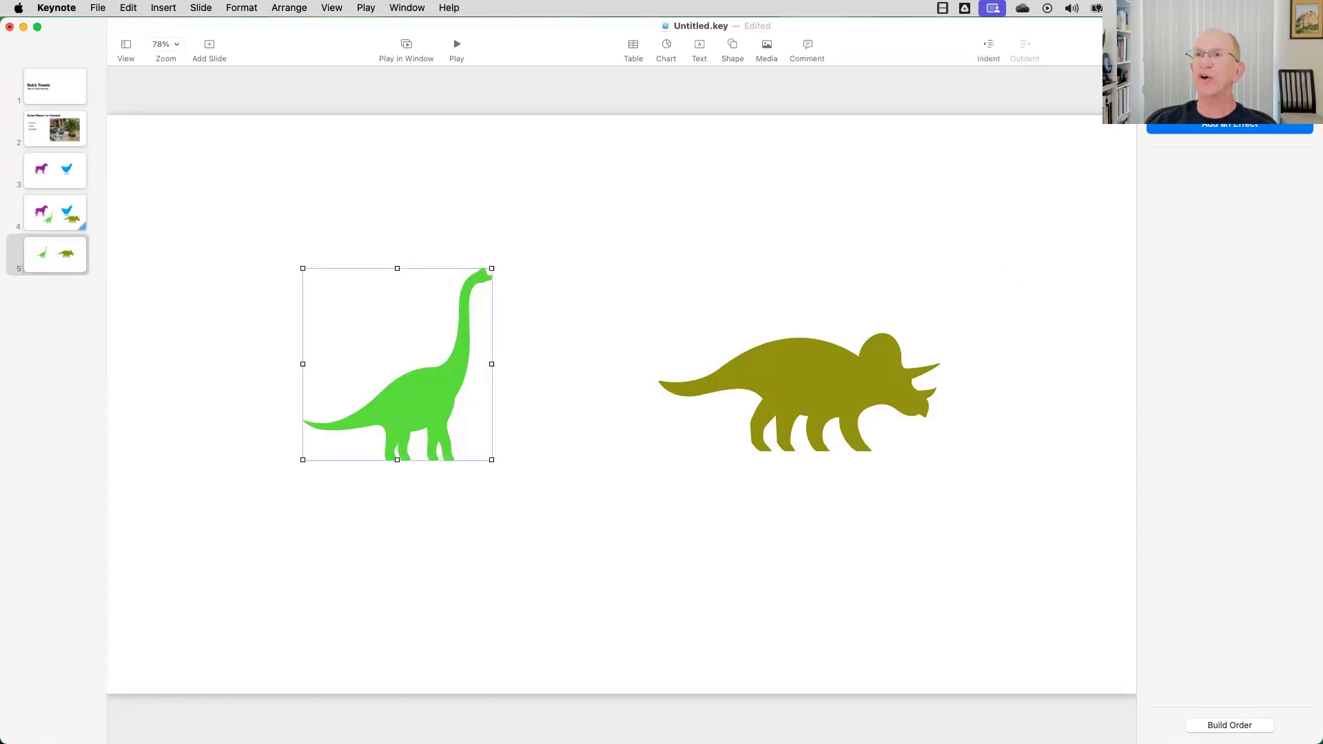
{"action": "left_click", "coordinate": [1230, 127]}
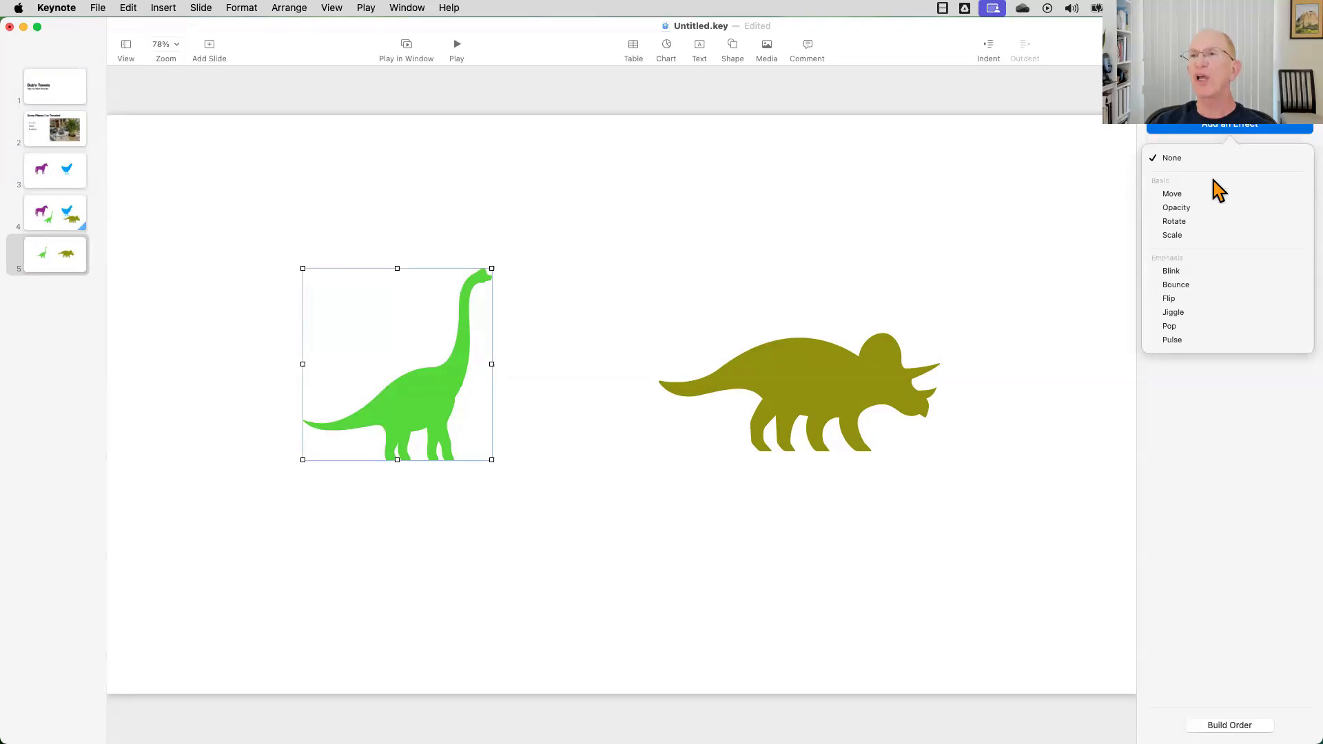
{"action": "left_click", "coordinate": [1194, 273]}
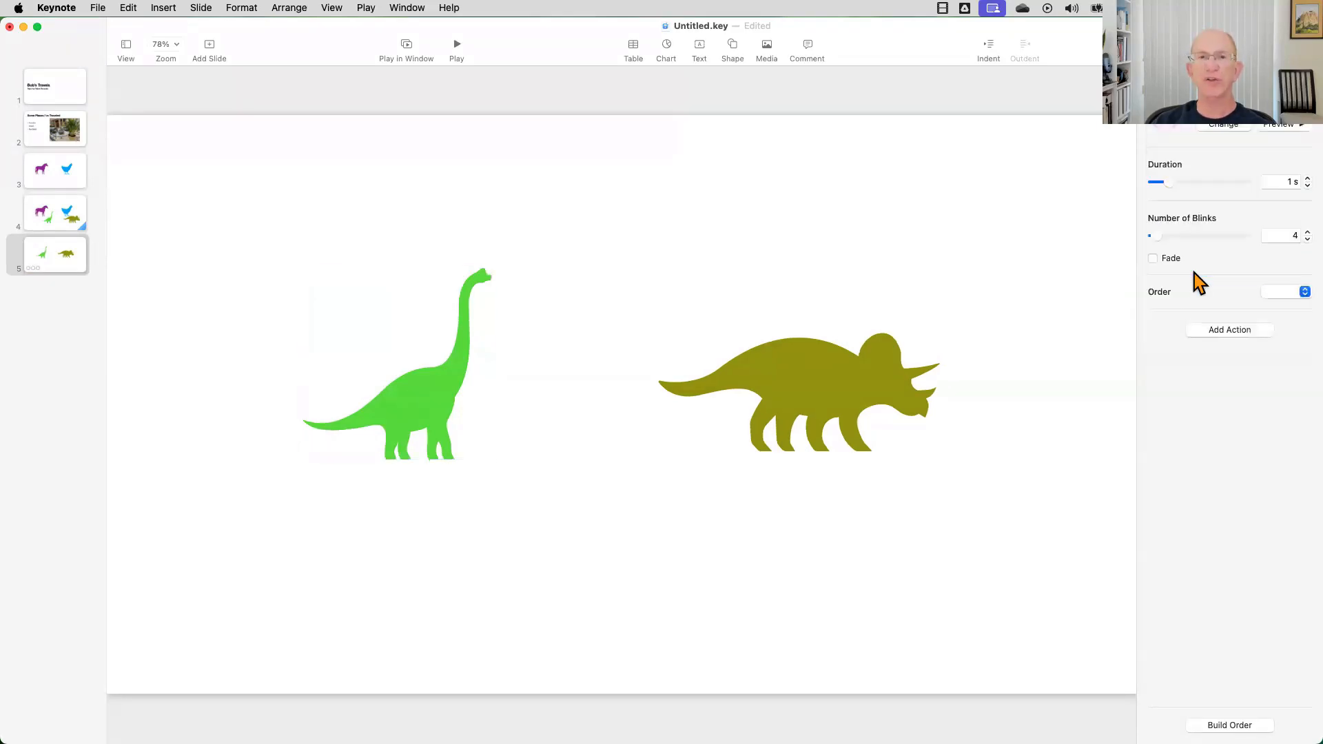
Change the green dinosaur's action effect to Rotate, view its arrangement settings, and deselect it.
{"action": "left_click", "coordinate": [1236, 125]}
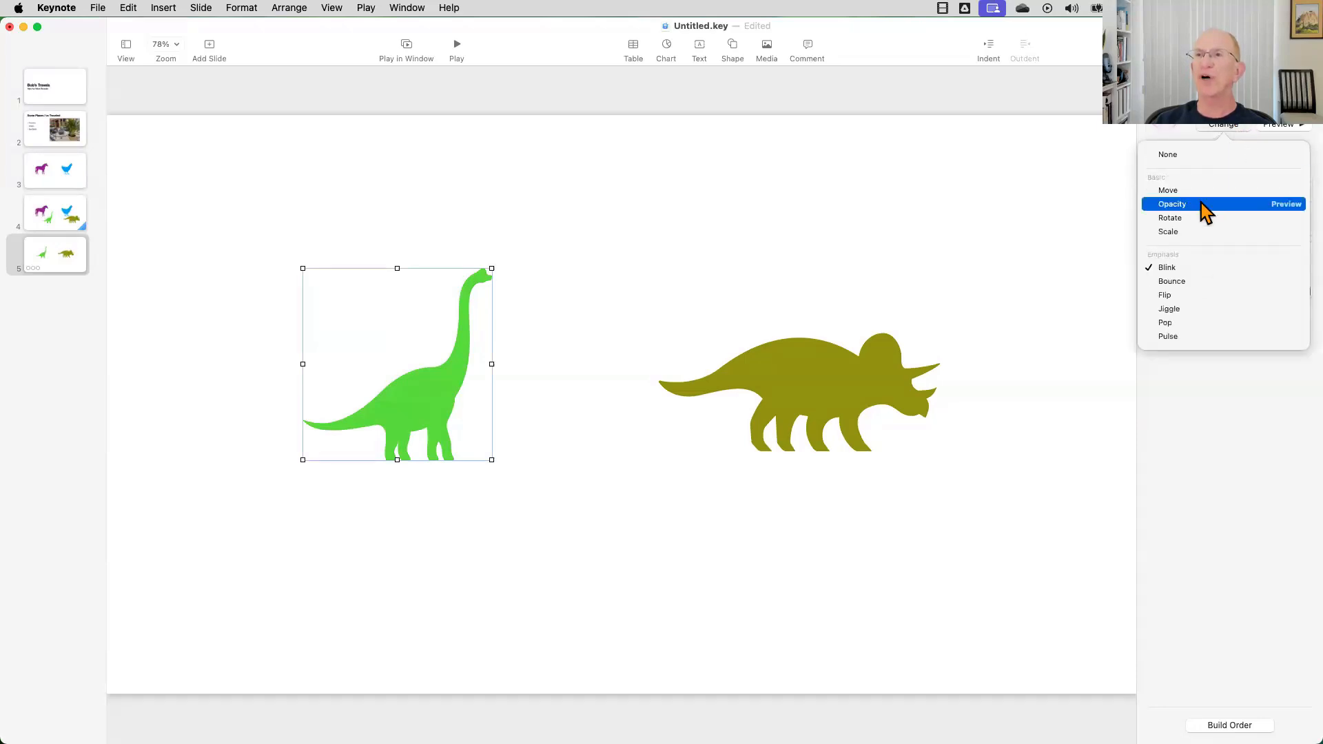
{"action": "left_click", "coordinate": [1202, 230]}
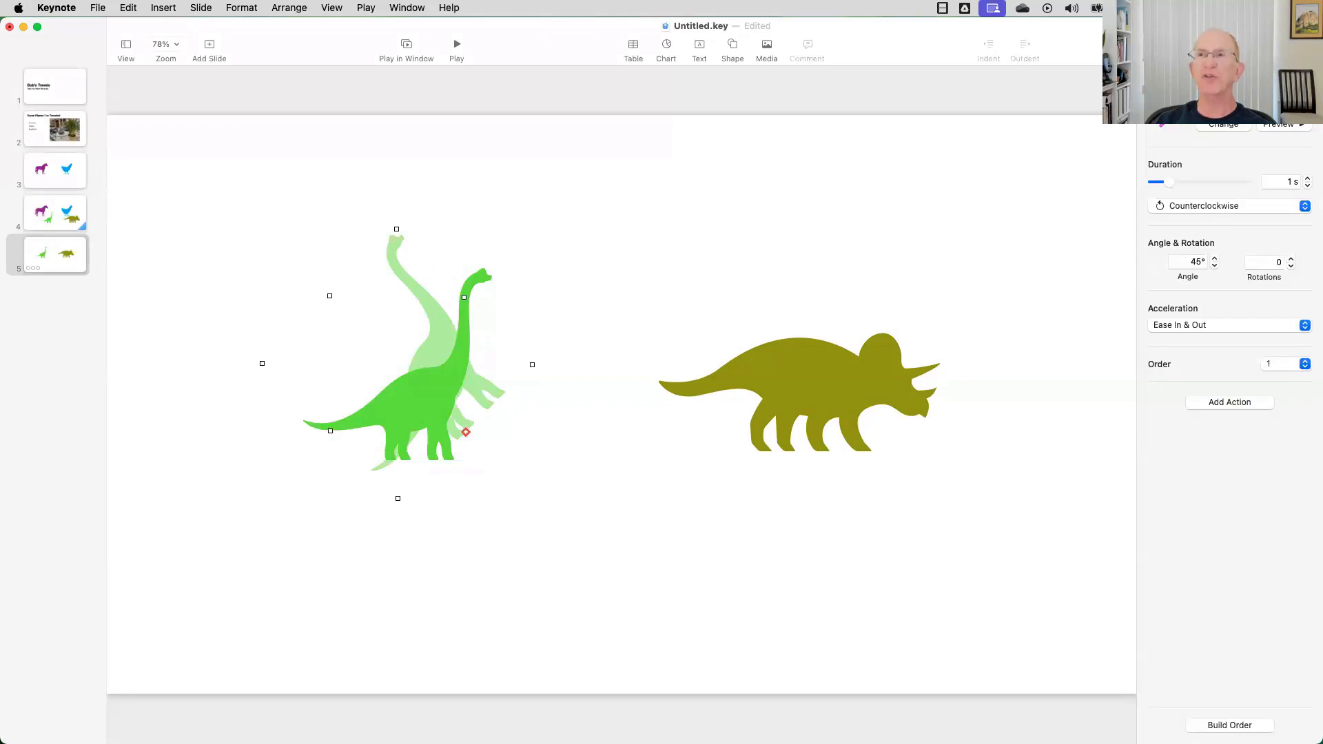
{"action": "left_click", "coordinate": [1229, 46]}
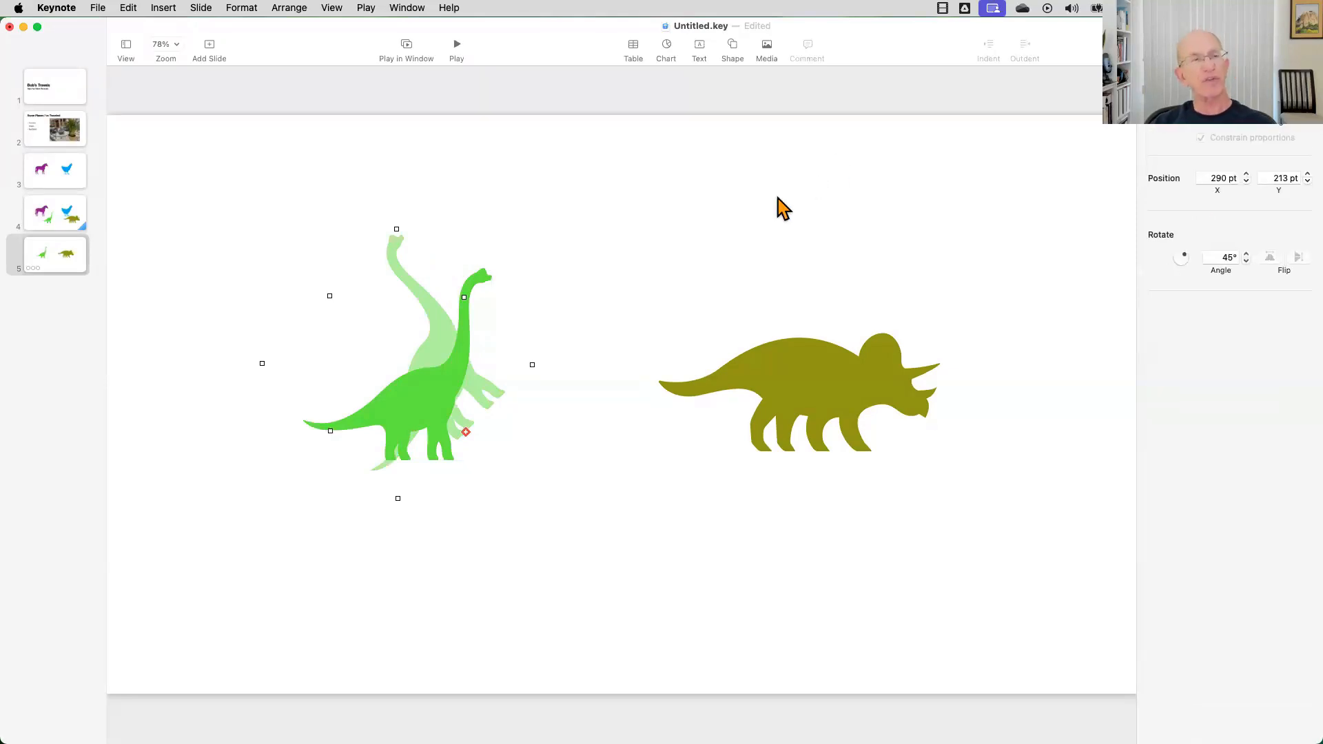
{"action": "left_click", "coordinate": [709, 280]}
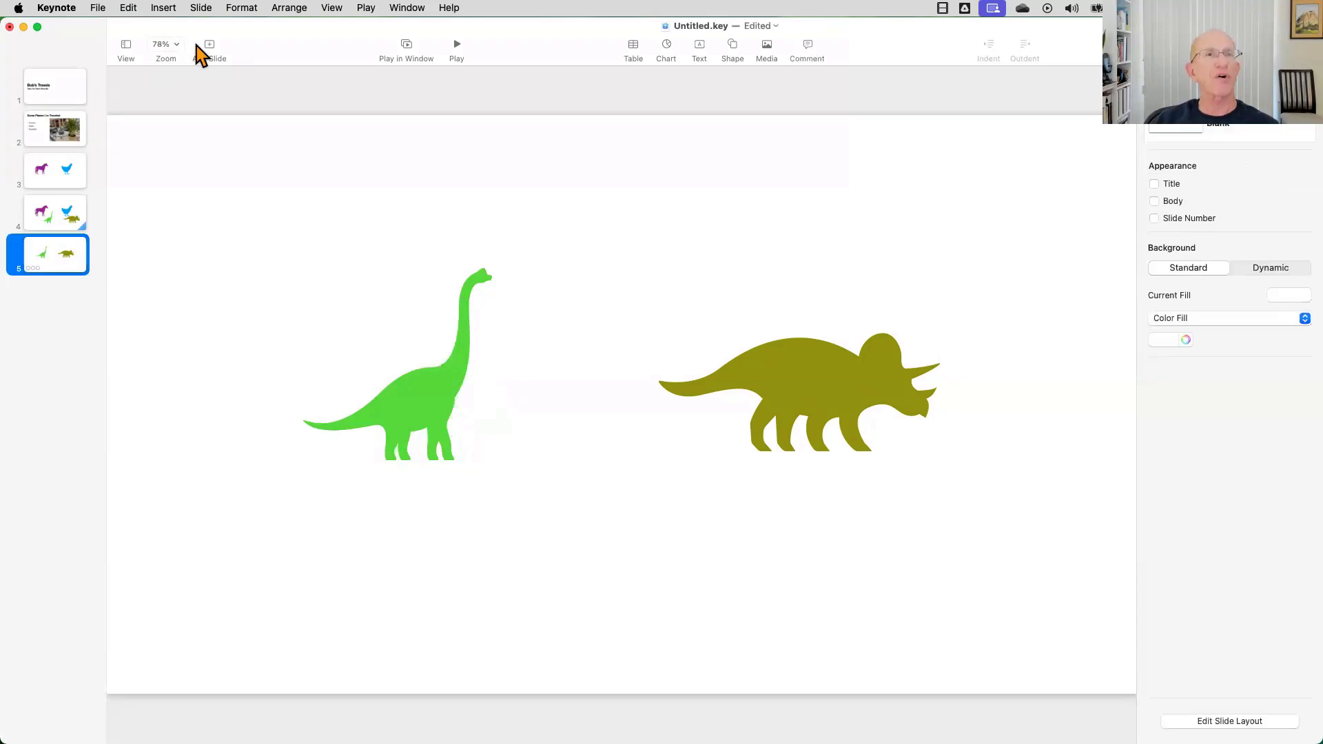
Add a Blank slide after the dinosaur slide and insert the photo of white-crossed buns from the photo library.
{"action": "left_click", "coordinate": [209, 46]}
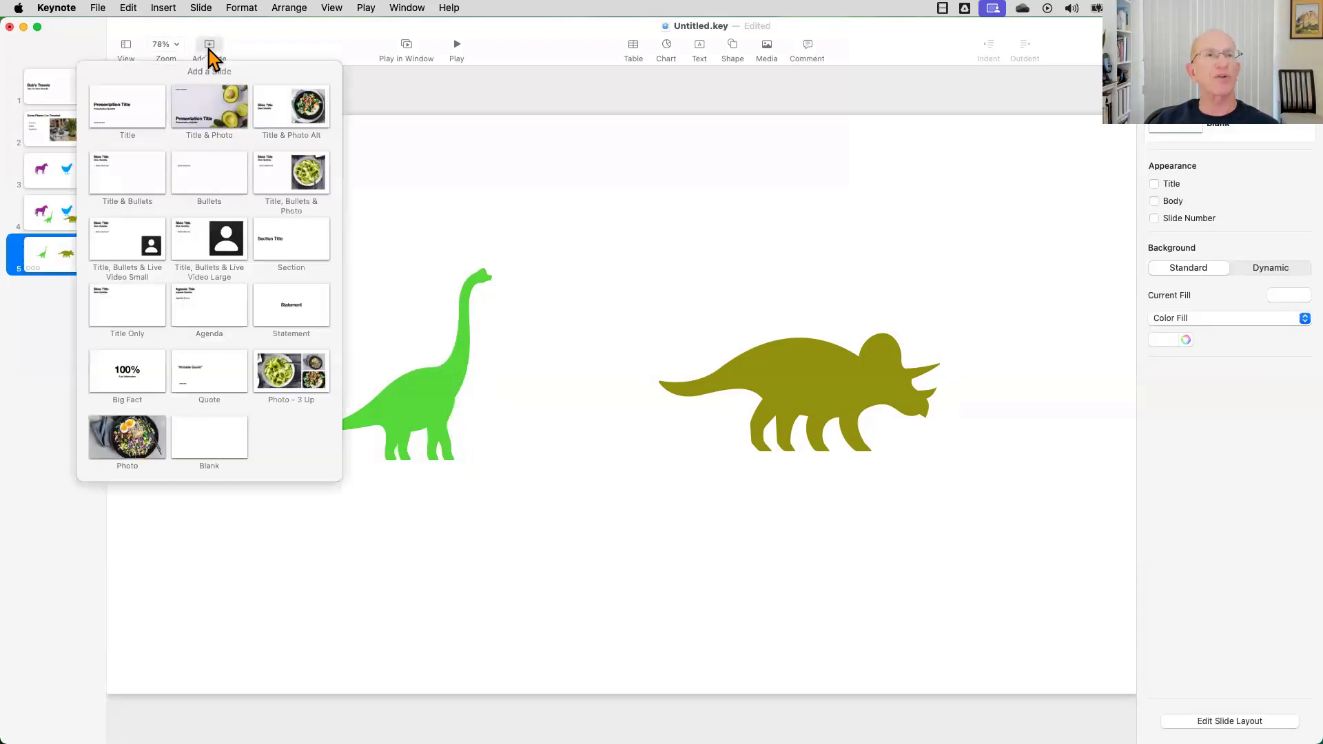
{"action": "left_click", "coordinate": [214, 441]}
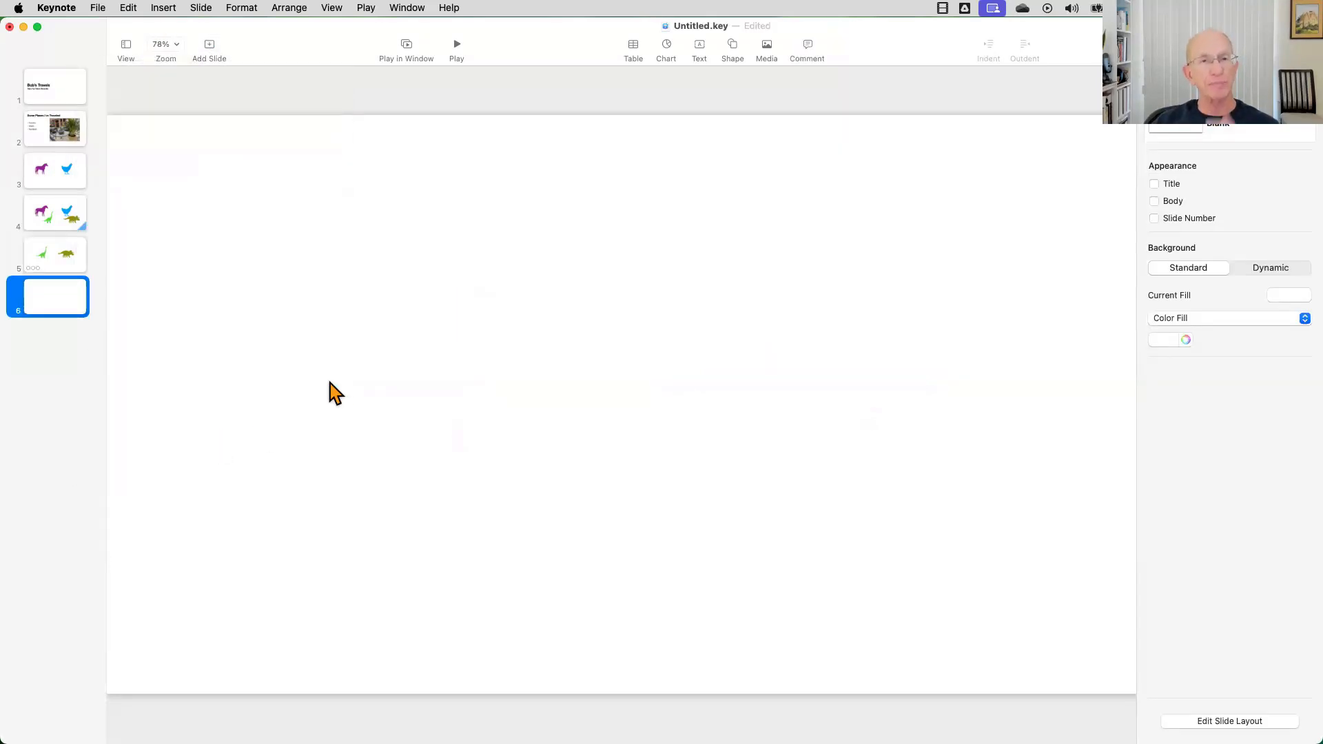
{"action": "left_click", "coordinate": [769, 49]}
{"action": "left_click", "coordinate": [780, 67]}
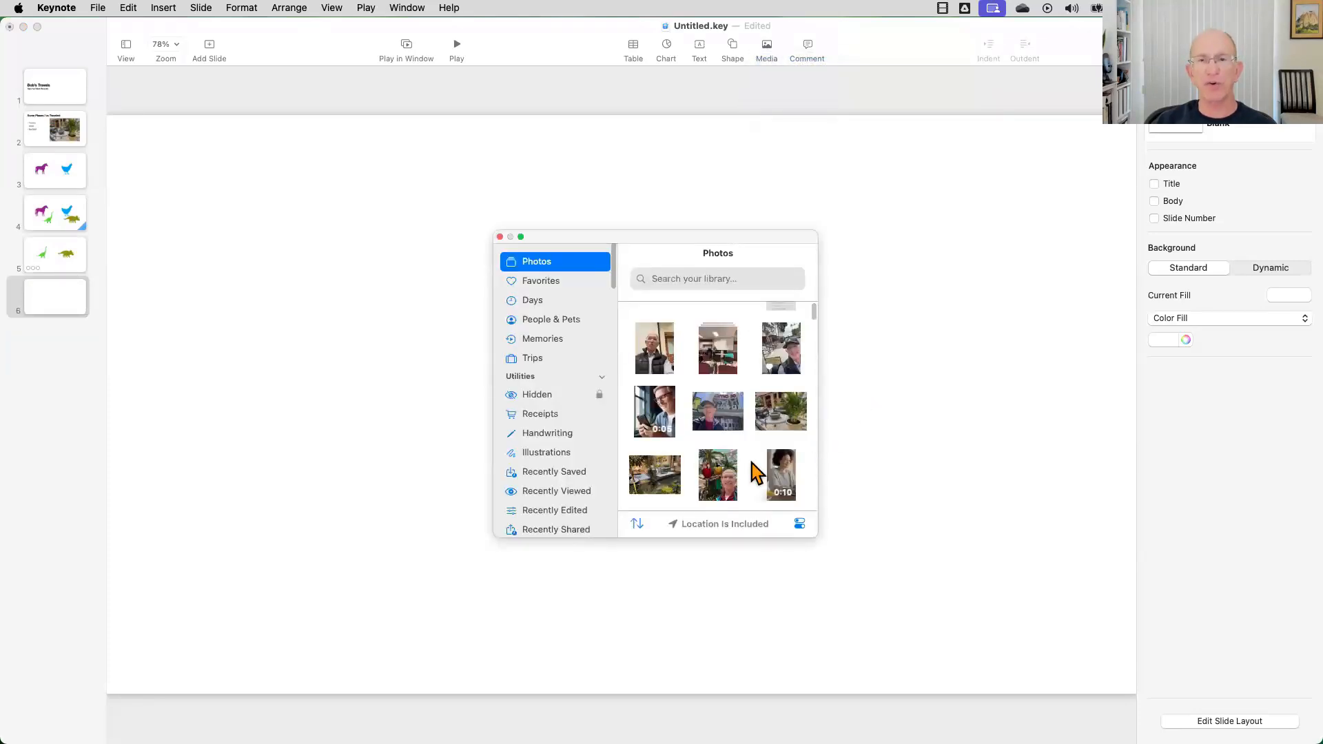
{"action": "scroll", "coordinate": [753, 465], "scroll_direction": "down", "scroll_amount": 3}
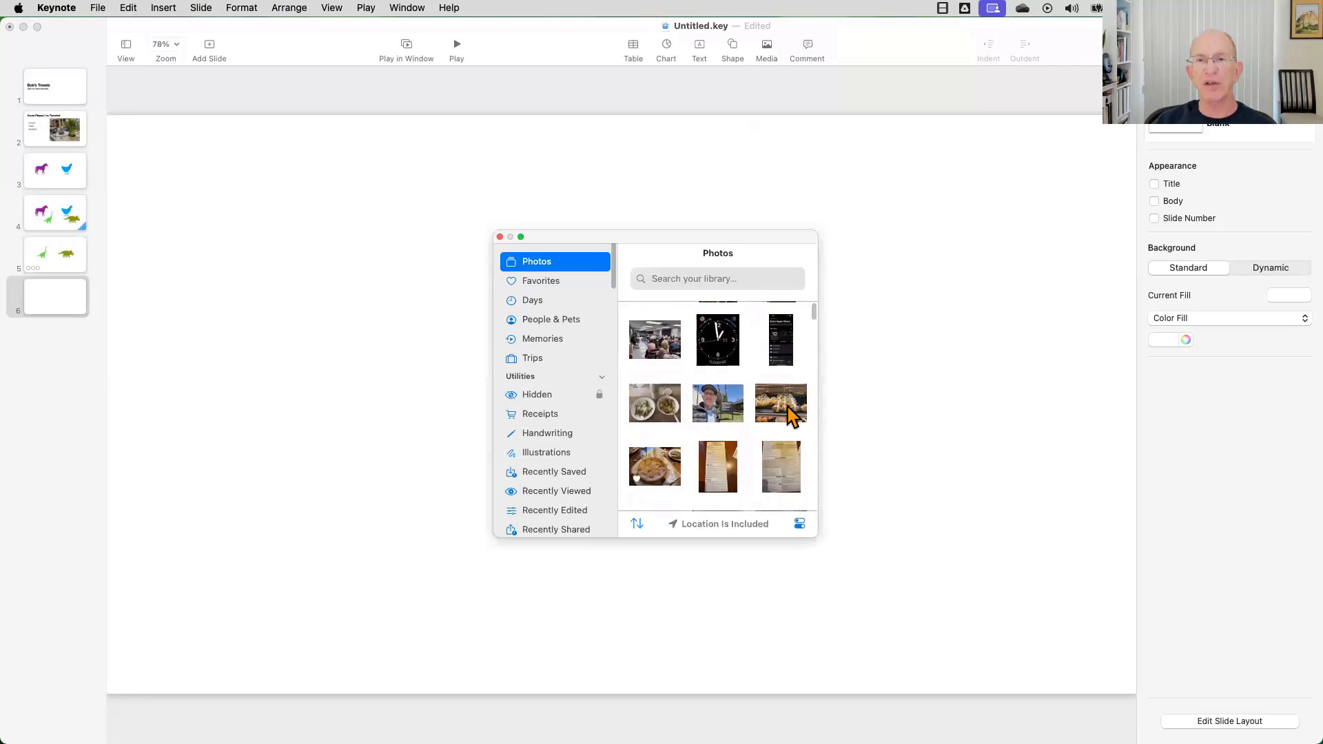
{"action": "left_click", "coordinate": [786, 405]}
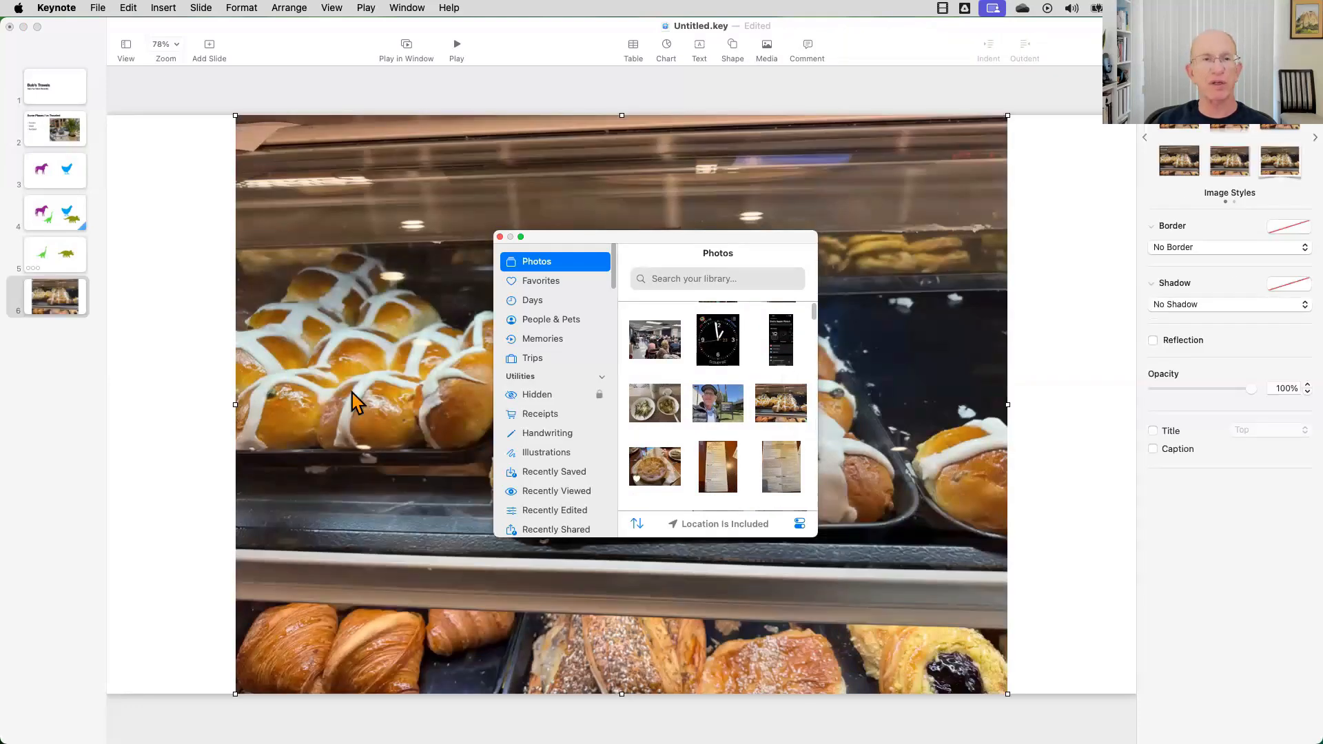
{"action": "left_click", "coordinate": [344, 251]}
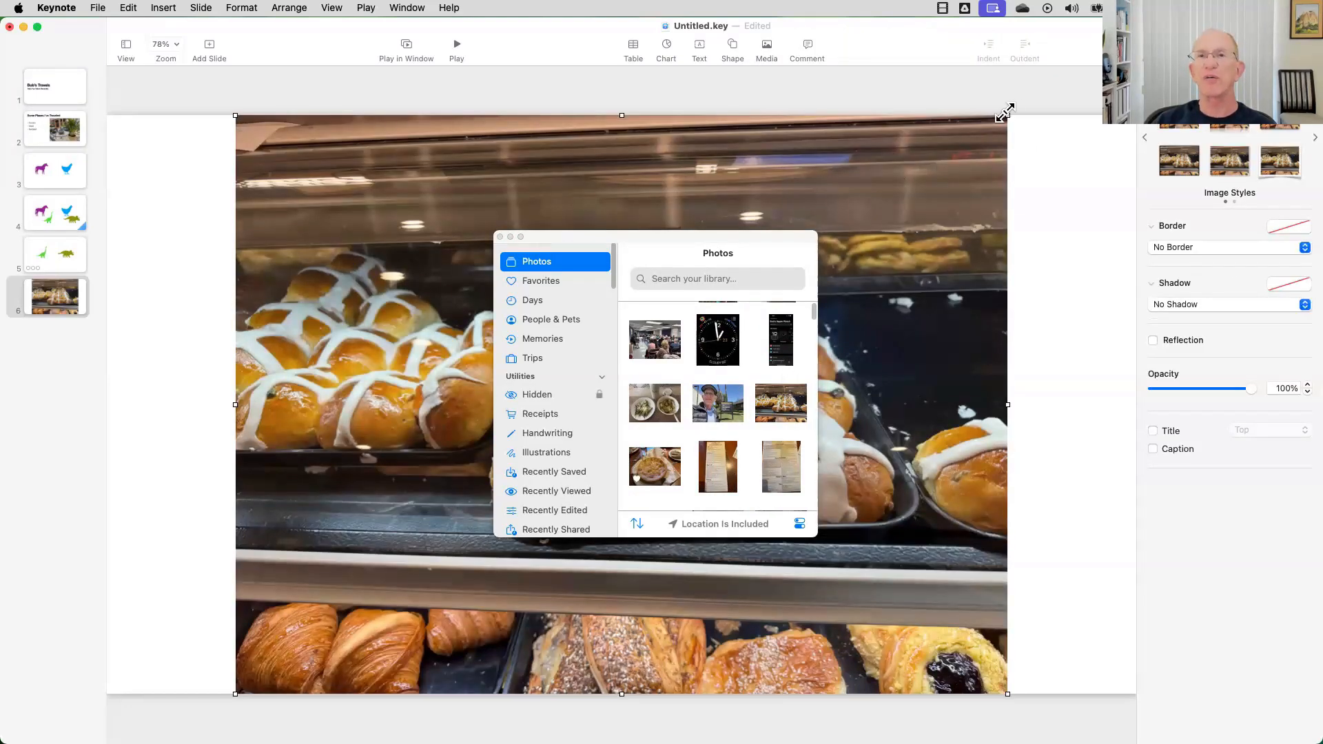
{"action": "left_click", "coordinate": [500, 237]}
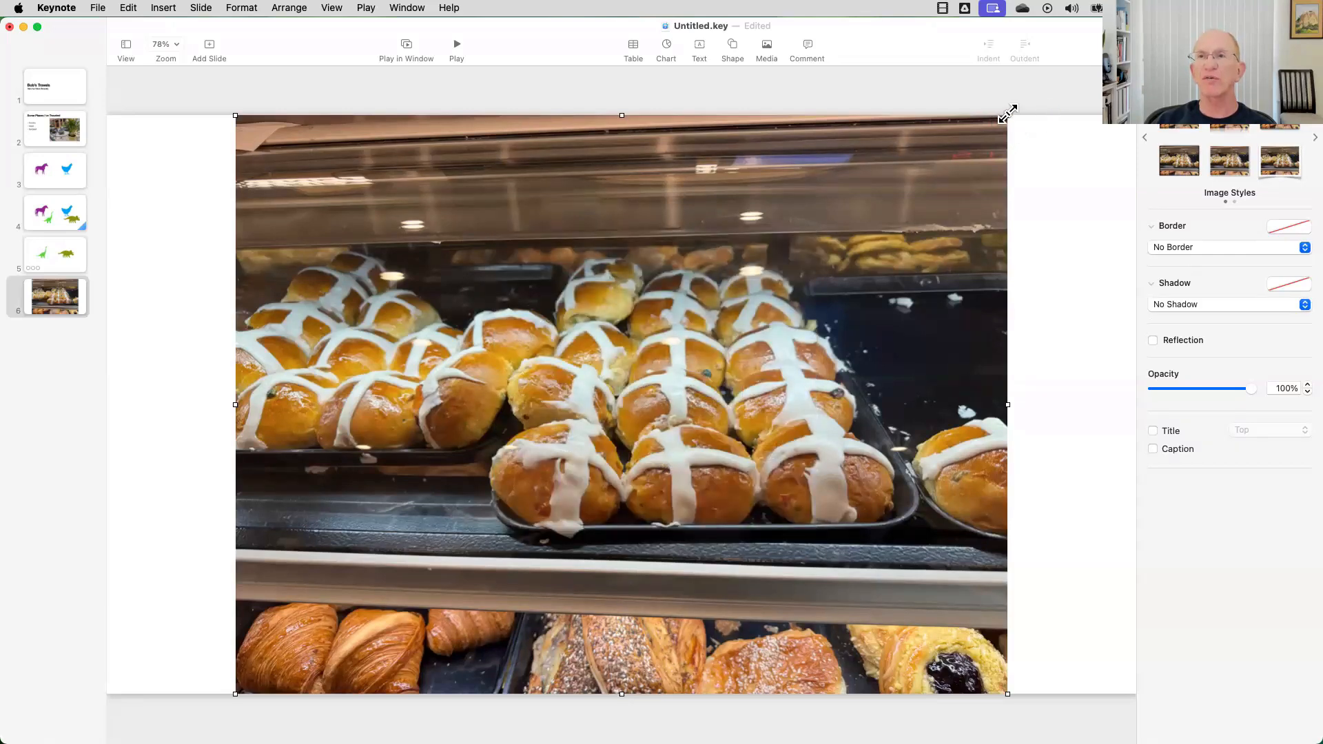
Enlarge the bun photo from opposite corners until it covers the whole slide.
{"action": "left_click_drag", "start_coordinate": [1029, 108], "coordinate": [1157, 15]}
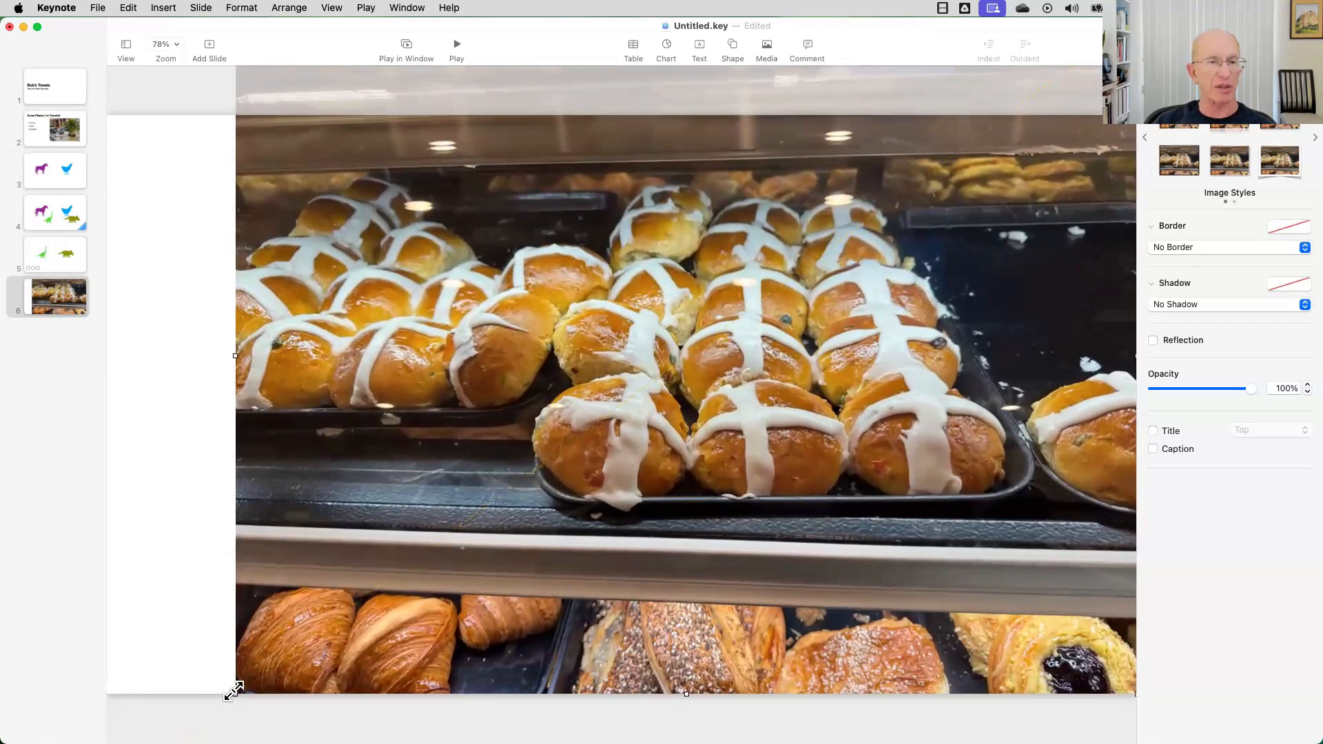
{"action": "left_click_drag", "start_coordinate": [234, 691], "coordinate": [287, 647]}
{"action": "left_click", "coordinate": [69, 341]}
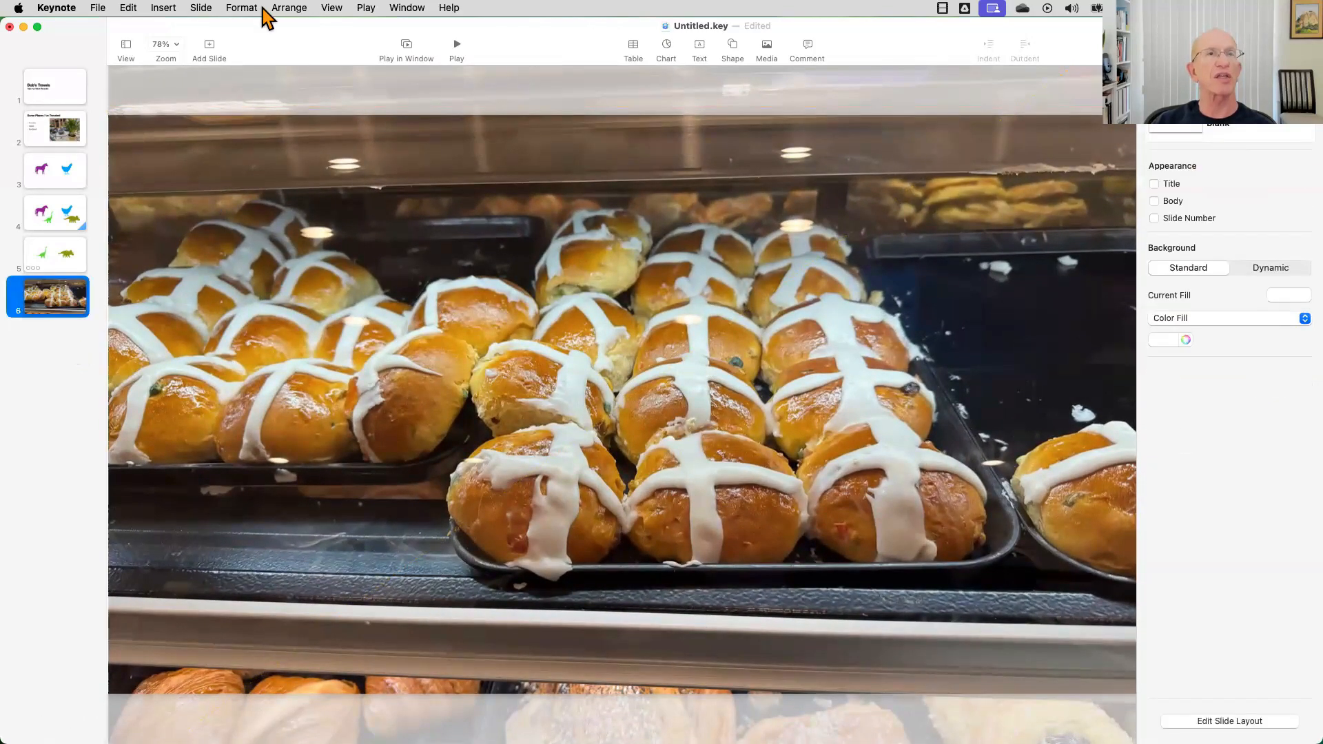
Add another Blank slide and insert the Apr 16 selfie in front of the arched balcony from the library's Days collection.
{"action": "left_click", "coordinate": [210, 48]}
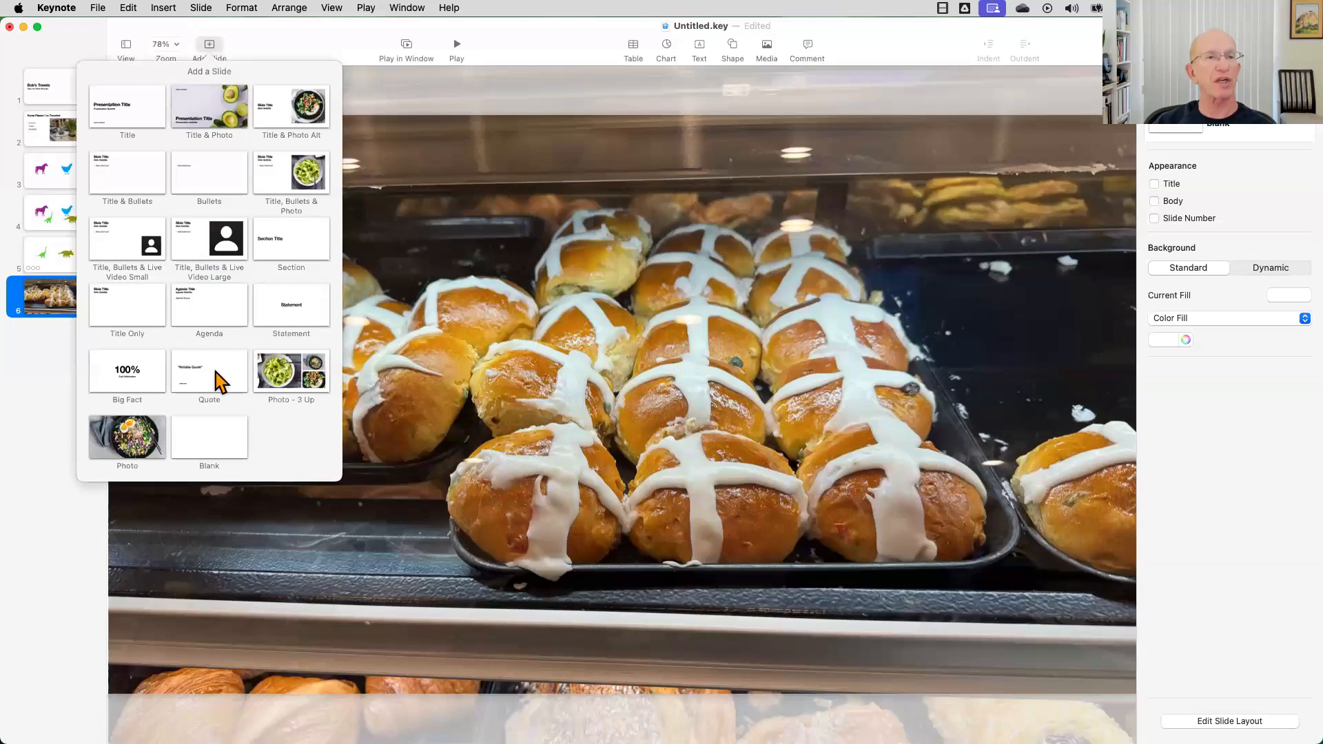
{"action": "left_click", "coordinate": [220, 442]}
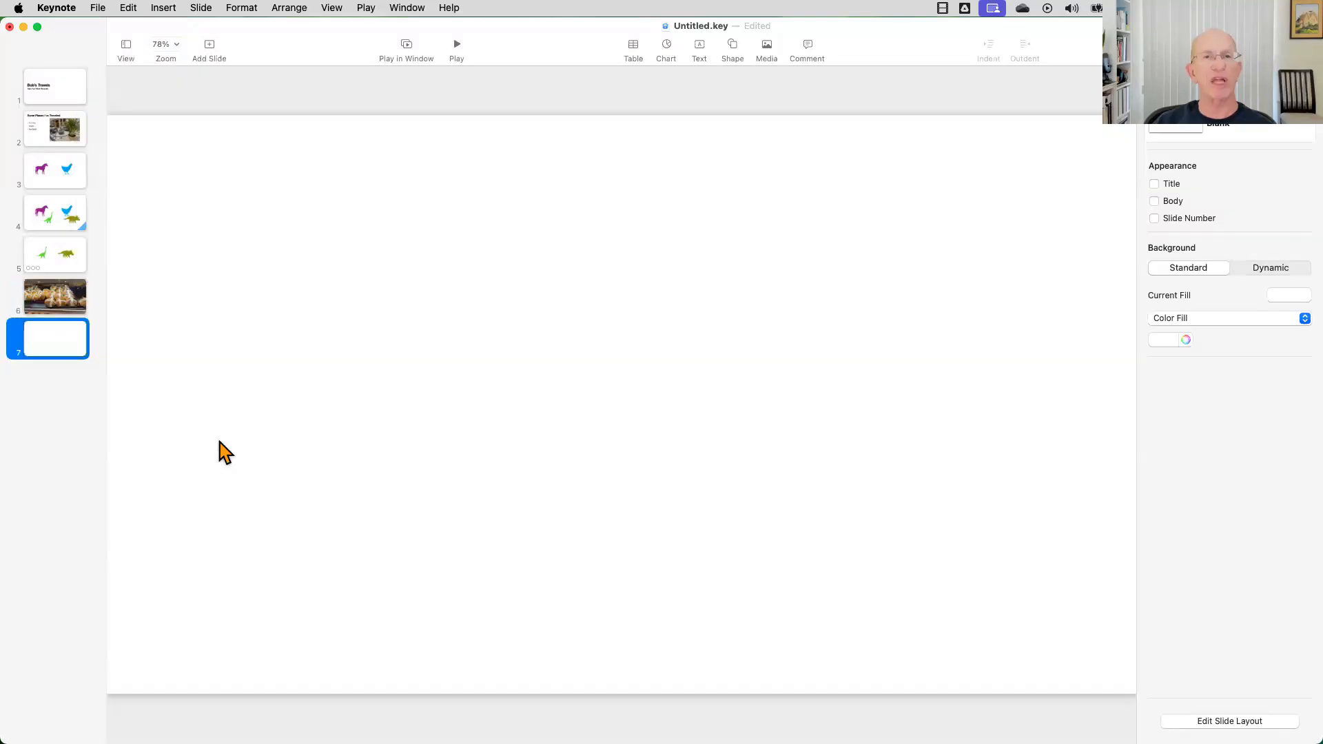
{"action": "left_click", "coordinate": [767, 48]}
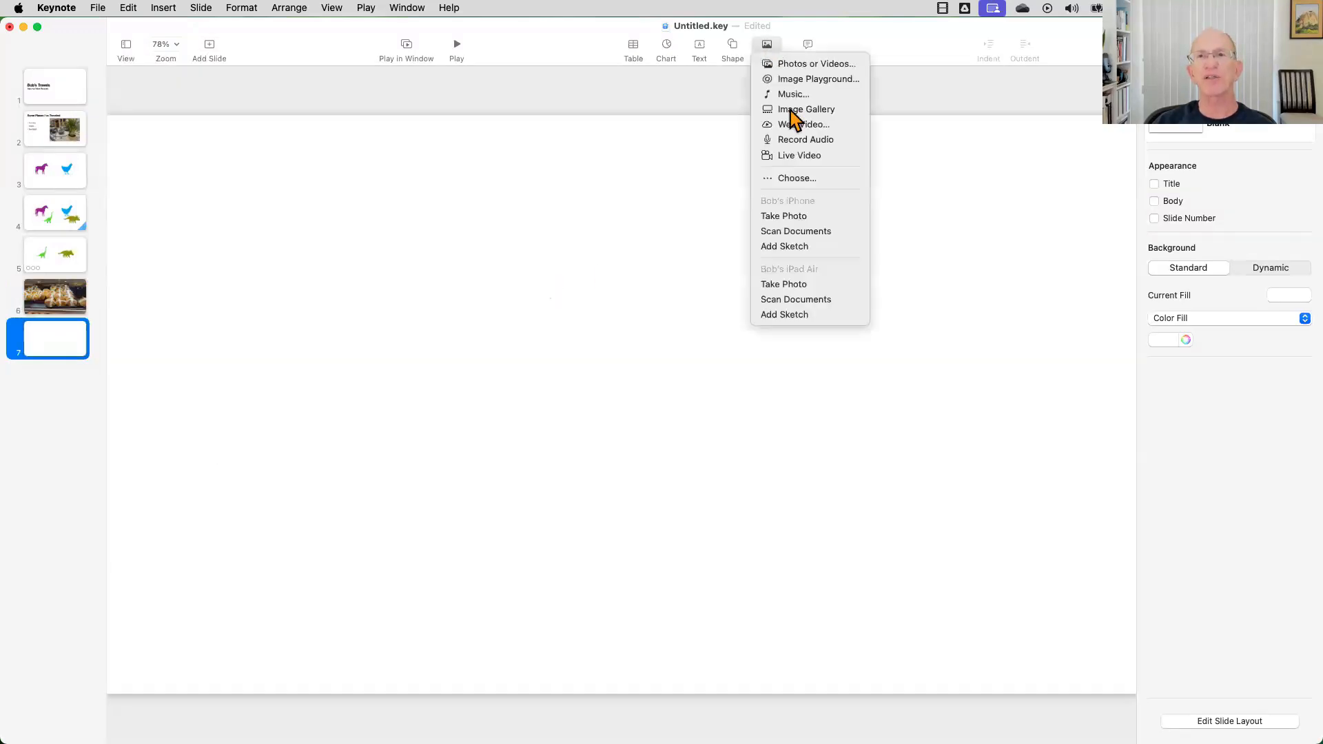
{"action": "left_click", "coordinate": [811, 65]}
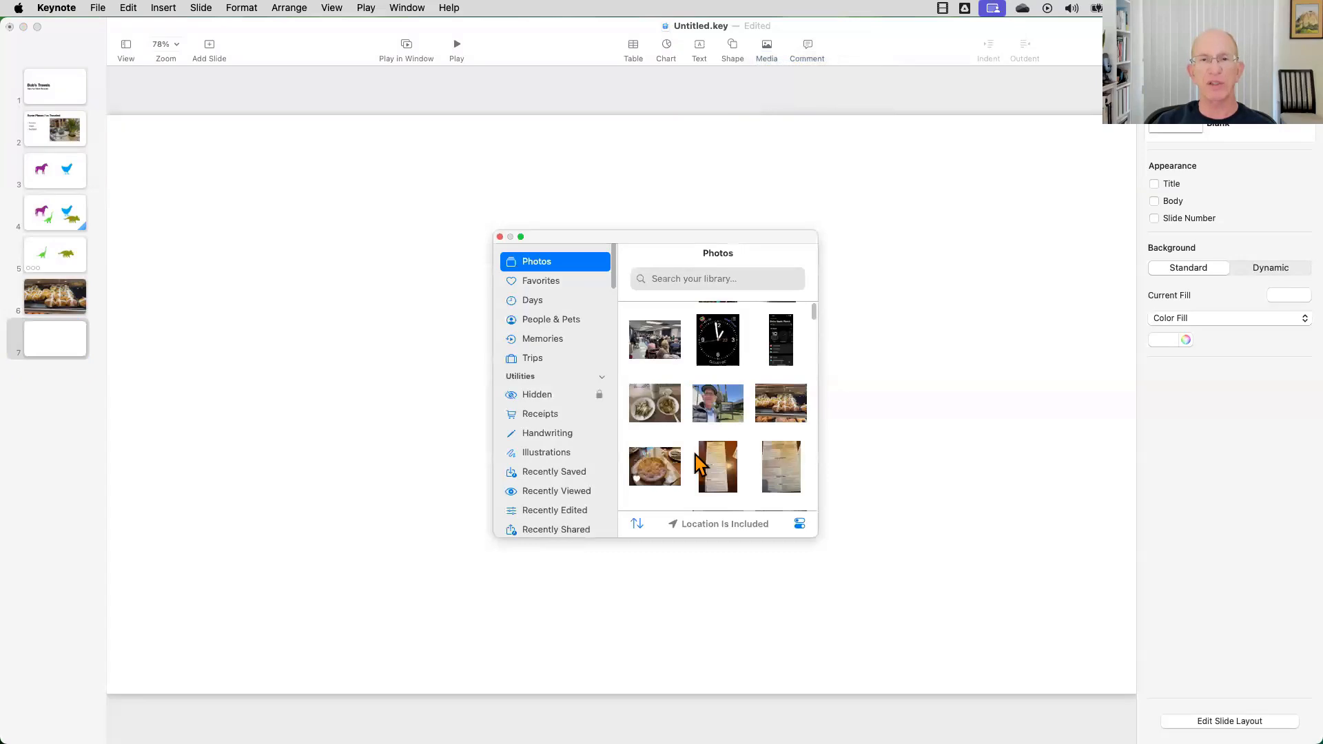
{"action": "left_click", "coordinate": [567, 302]}
{"action": "left_click", "coordinate": [672, 331]}
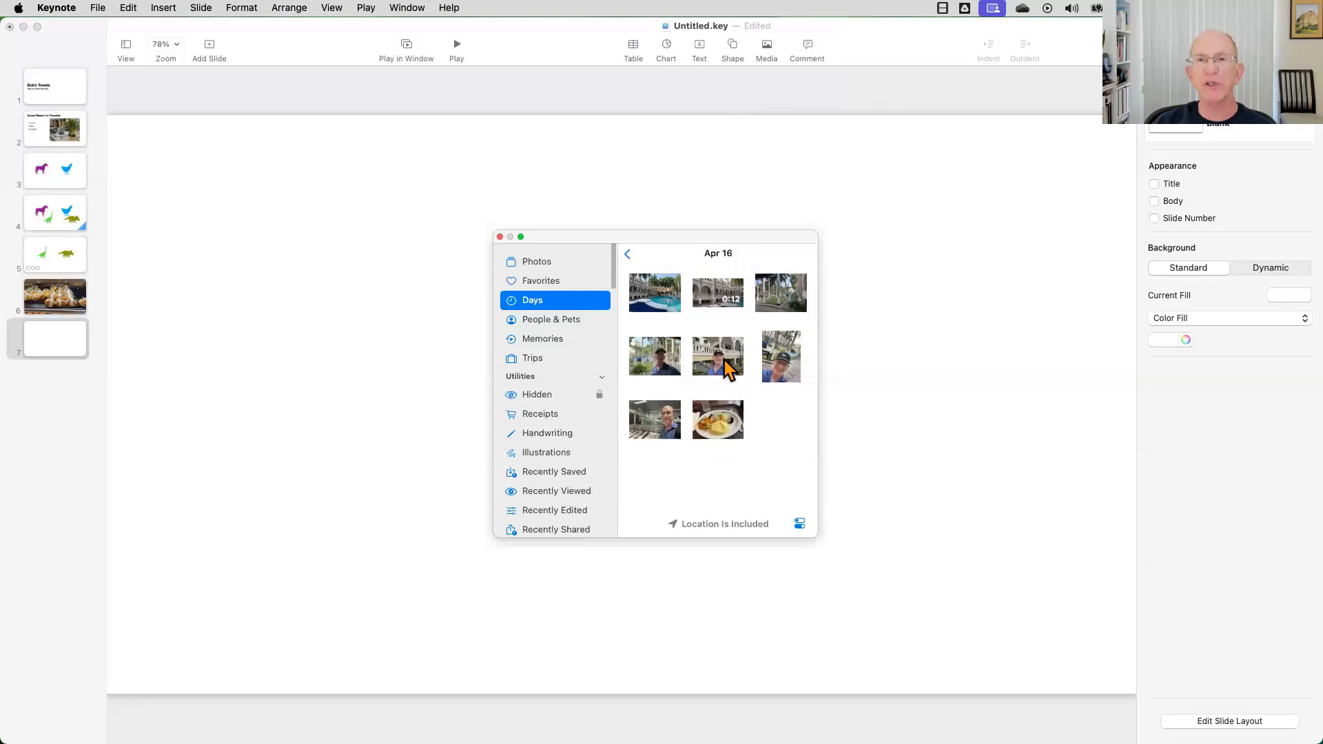
{"action": "left_click", "coordinate": [722, 369]}
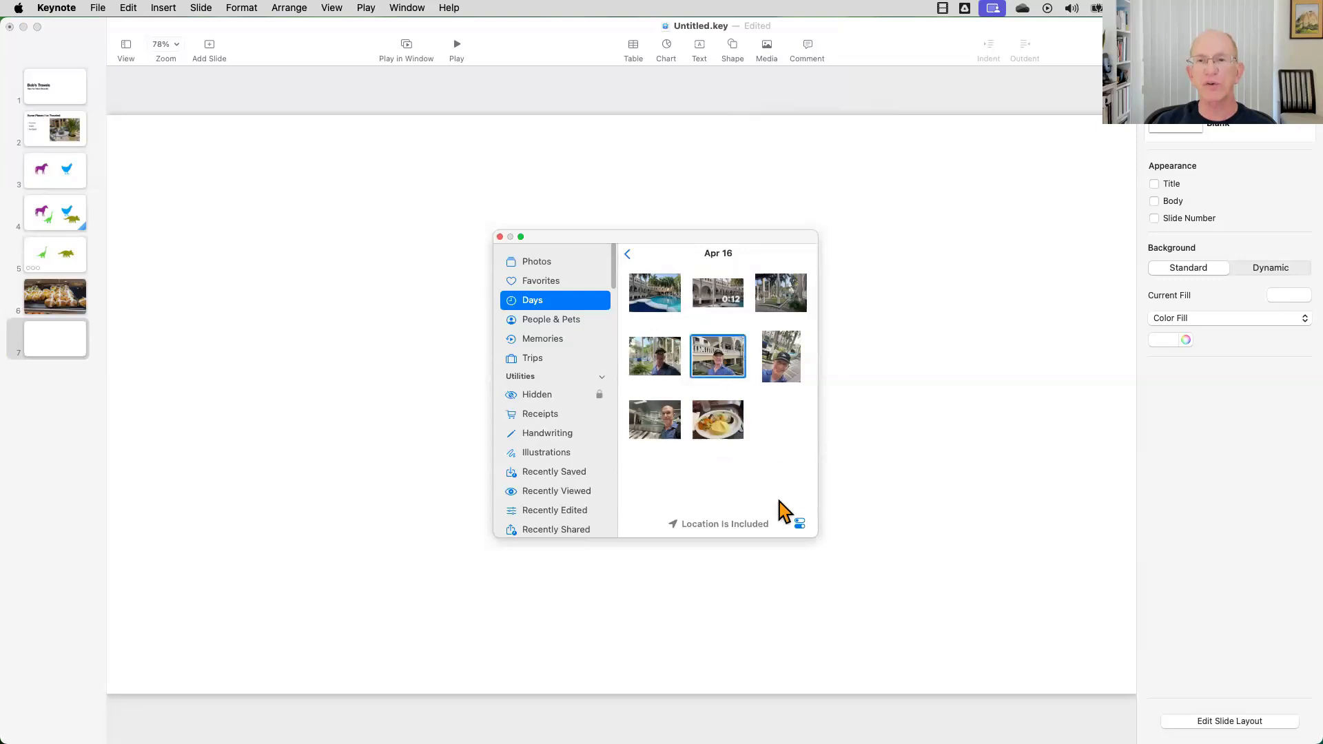
{"action": "double_click", "coordinate": [721, 361]}
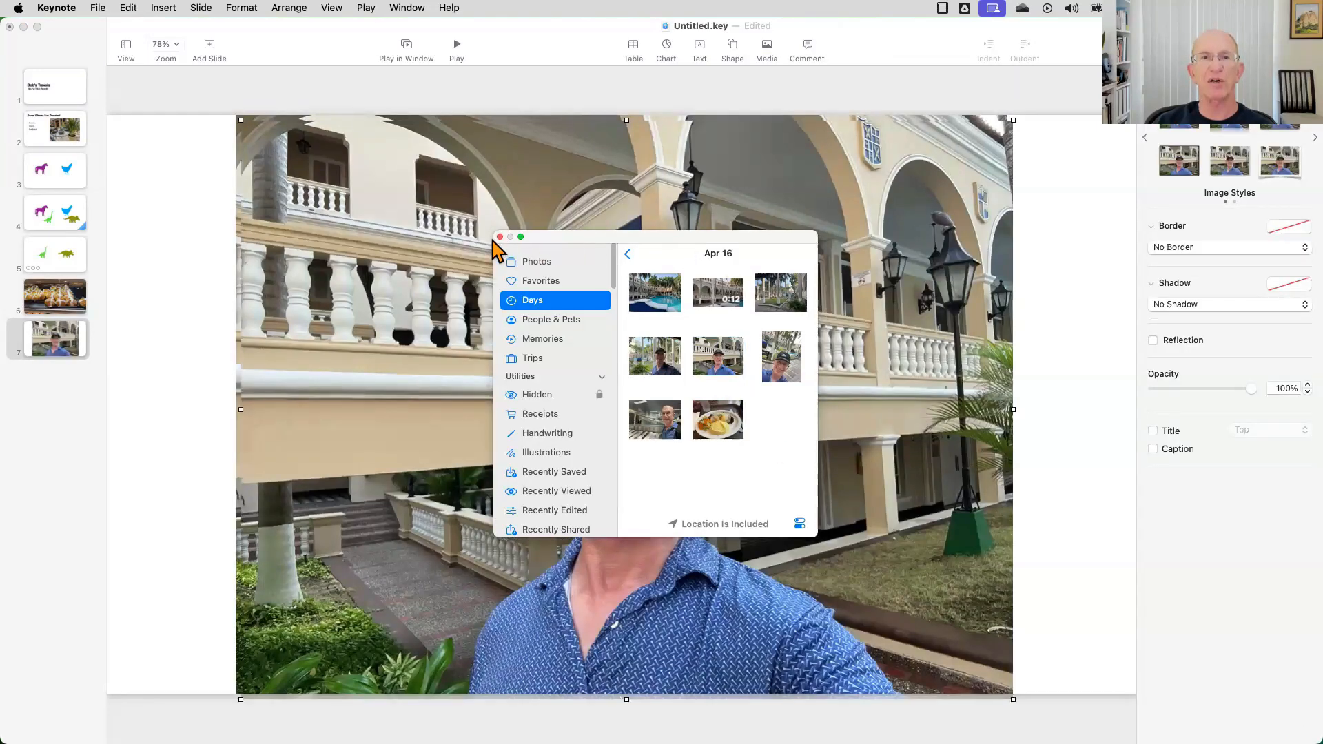
{"action": "left_click", "coordinate": [499, 237]}
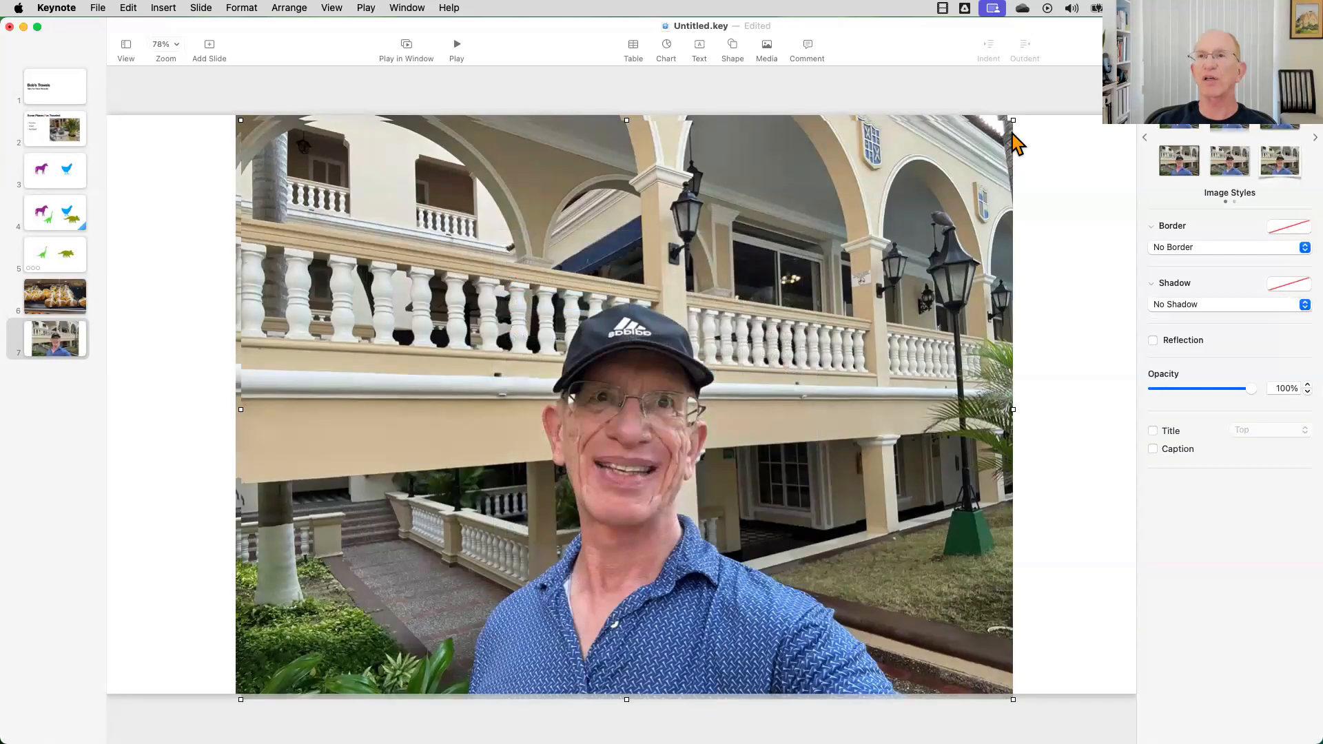
Centre the selfie photo, enlarge it from opposite corners to cover the whole slide, and return to the bun photo slide.
{"action": "left_click_drag", "start_coordinate": [969, 159], "coordinate": [986, 205]}
{"action": "key", "text": "Delete"}
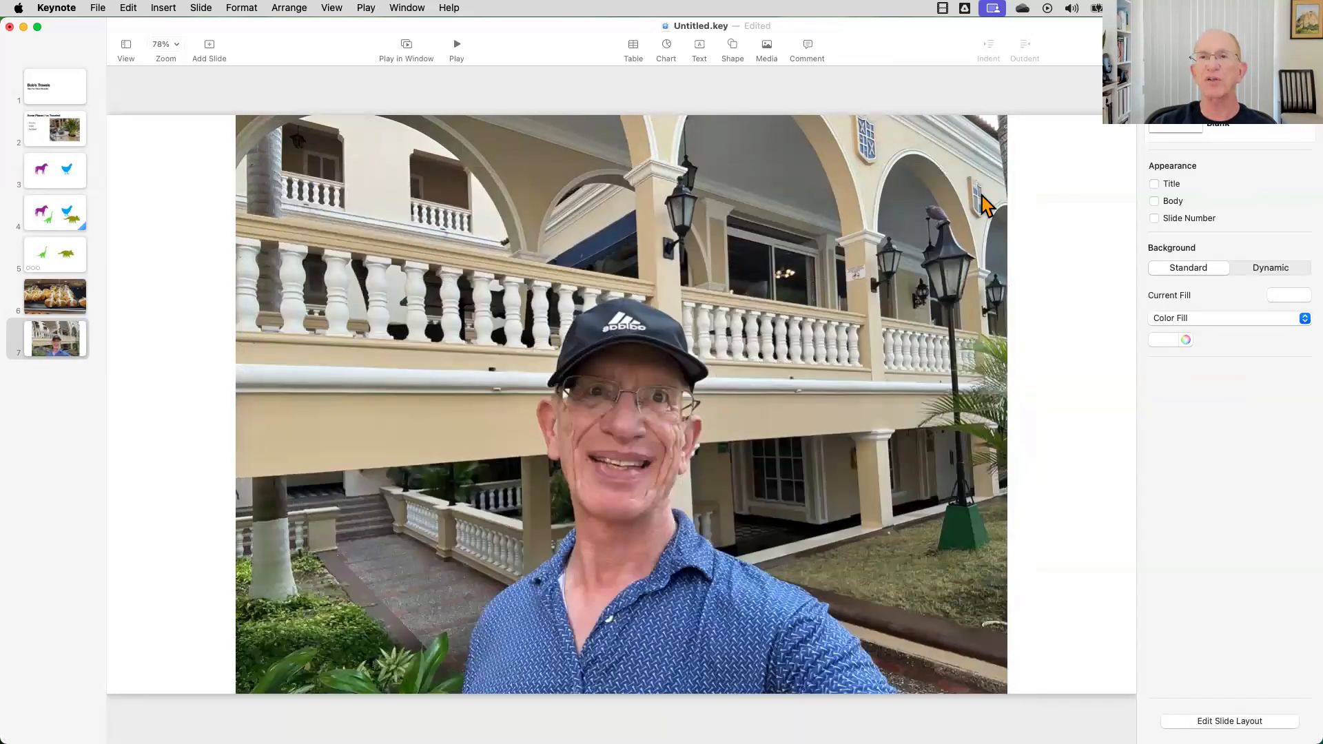
{"action": "left_click", "coordinate": [982, 196]}
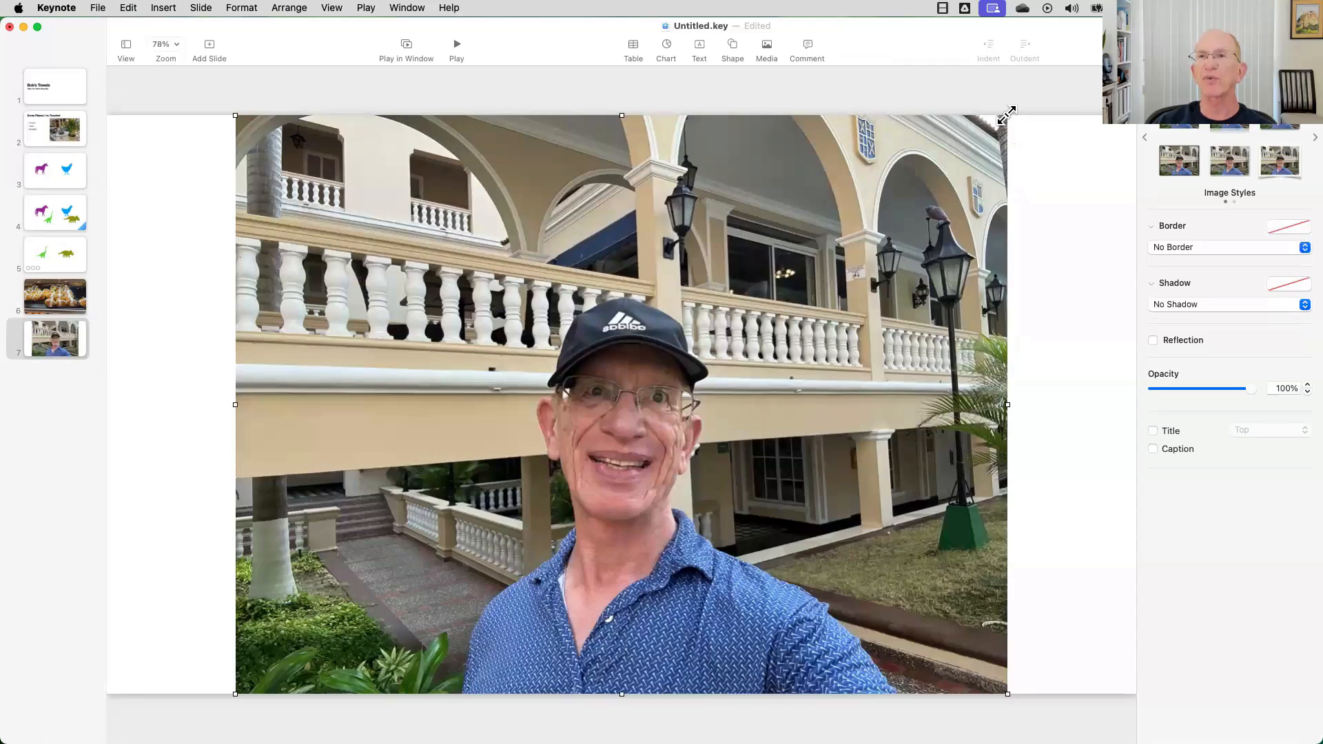
{"action": "left_click_drag", "start_coordinate": [1006, 115], "coordinate": [1134, 24]}
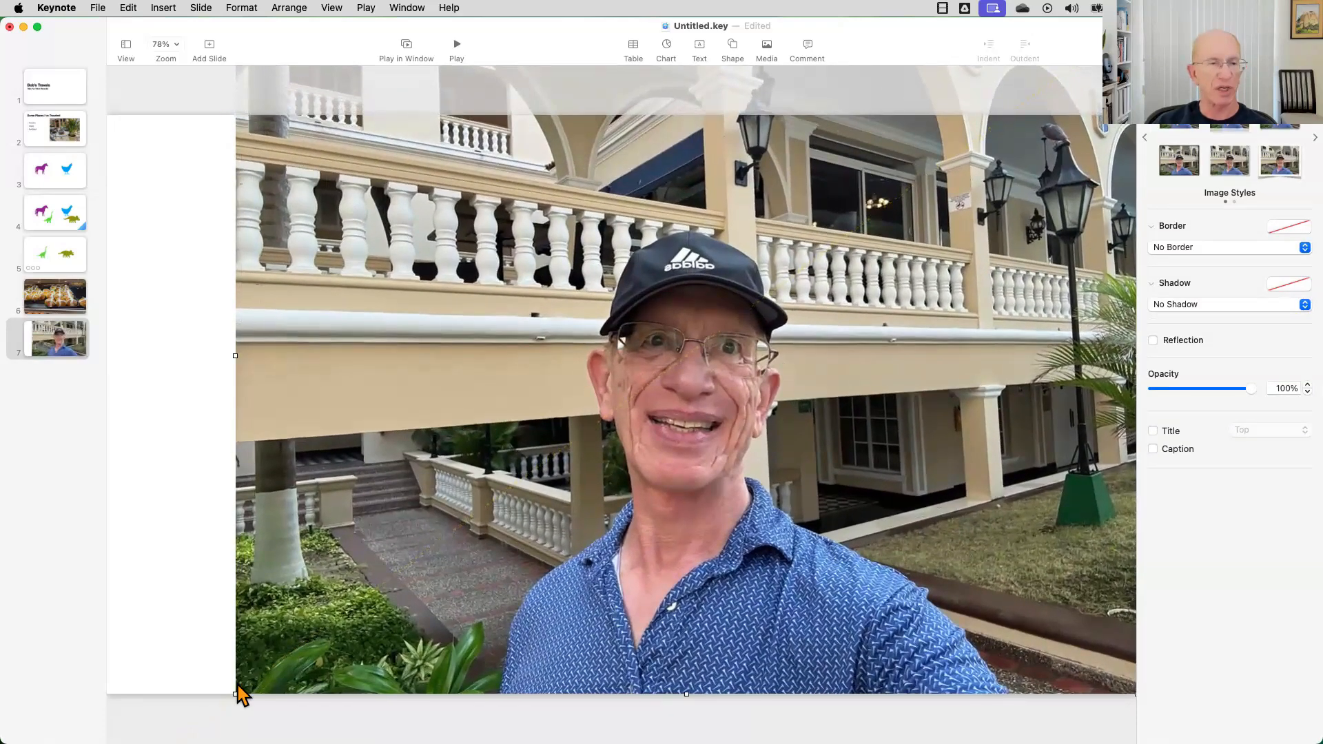
{"action": "left_click_drag", "start_coordinate": [236, 694], "coordinate": [42, 715]}
{"action": "left_click", "coordinate": [63, 299]}
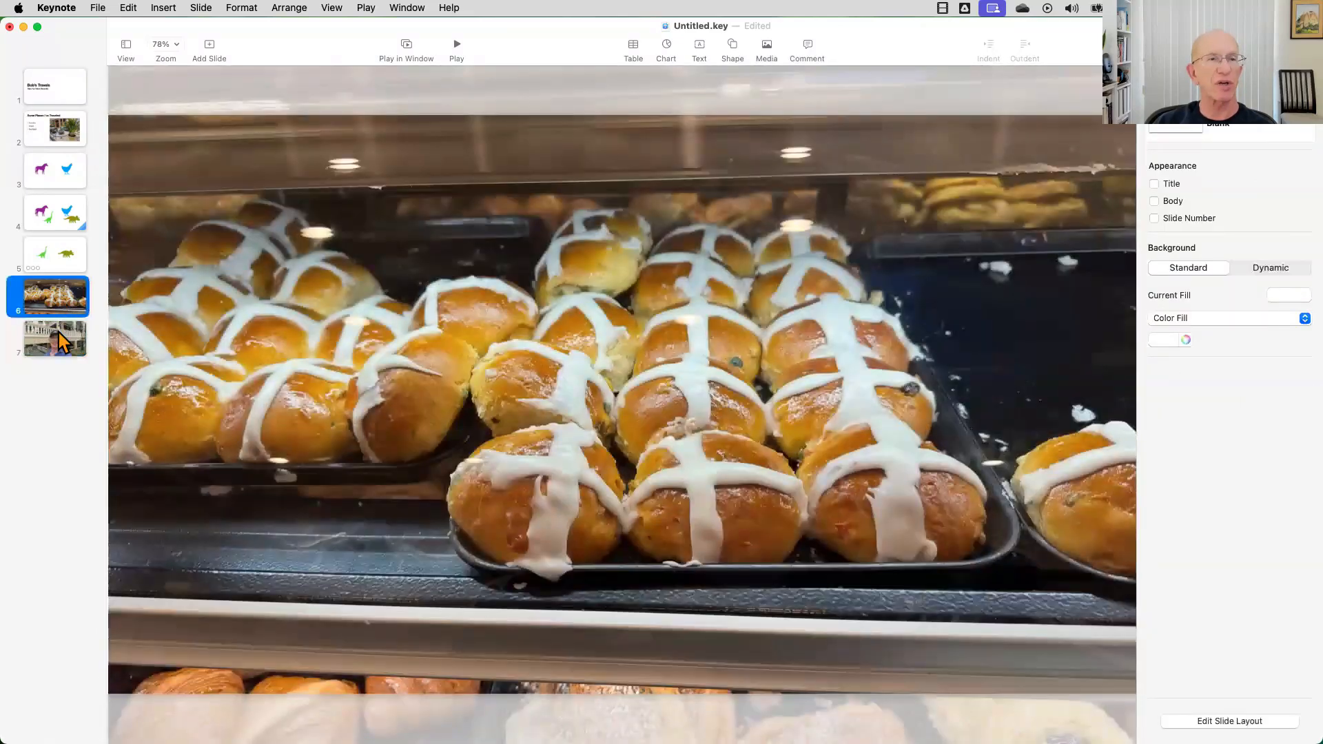
Apply the Reveal transition from the recent effects to the selfie slide after the bun photo slide.
{"action": "left_click", "coordinate": [59, 332]}
{"action": "left_click", "coordinate": [61, 299]}
{"action": "left_click", "coordinate": [59, 338]}
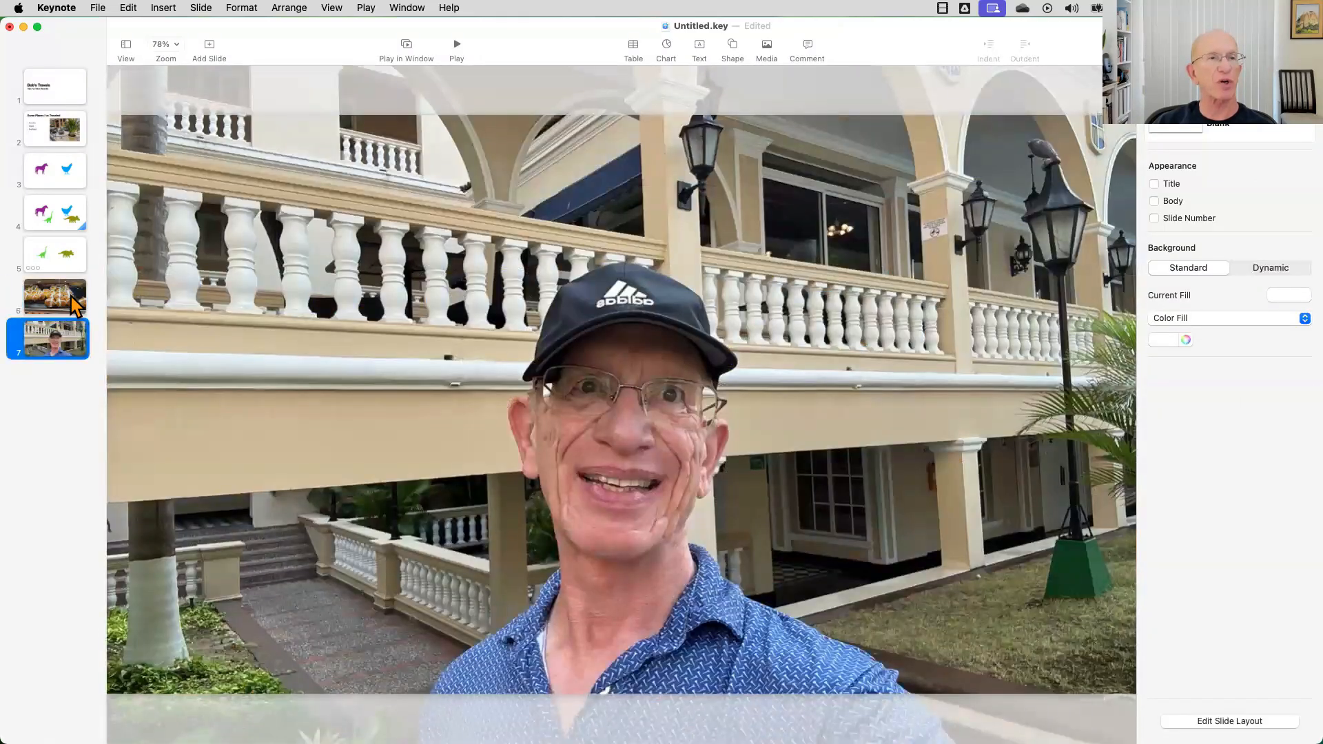
{"action": "left_click", "coordinate": [71, 297]}
{"action": "left_click", "coordinate": [68, 339]}
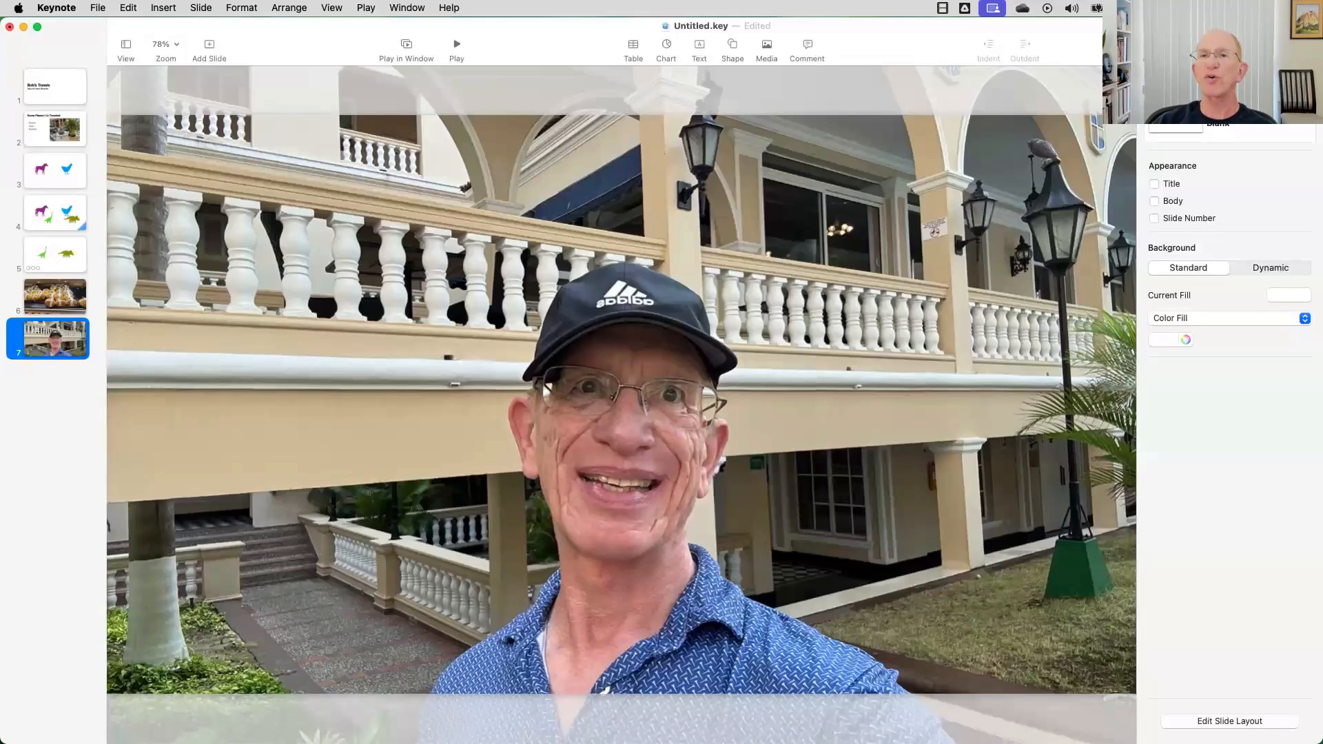
{"action": "left_click", "coordinate": [1261, 46]}
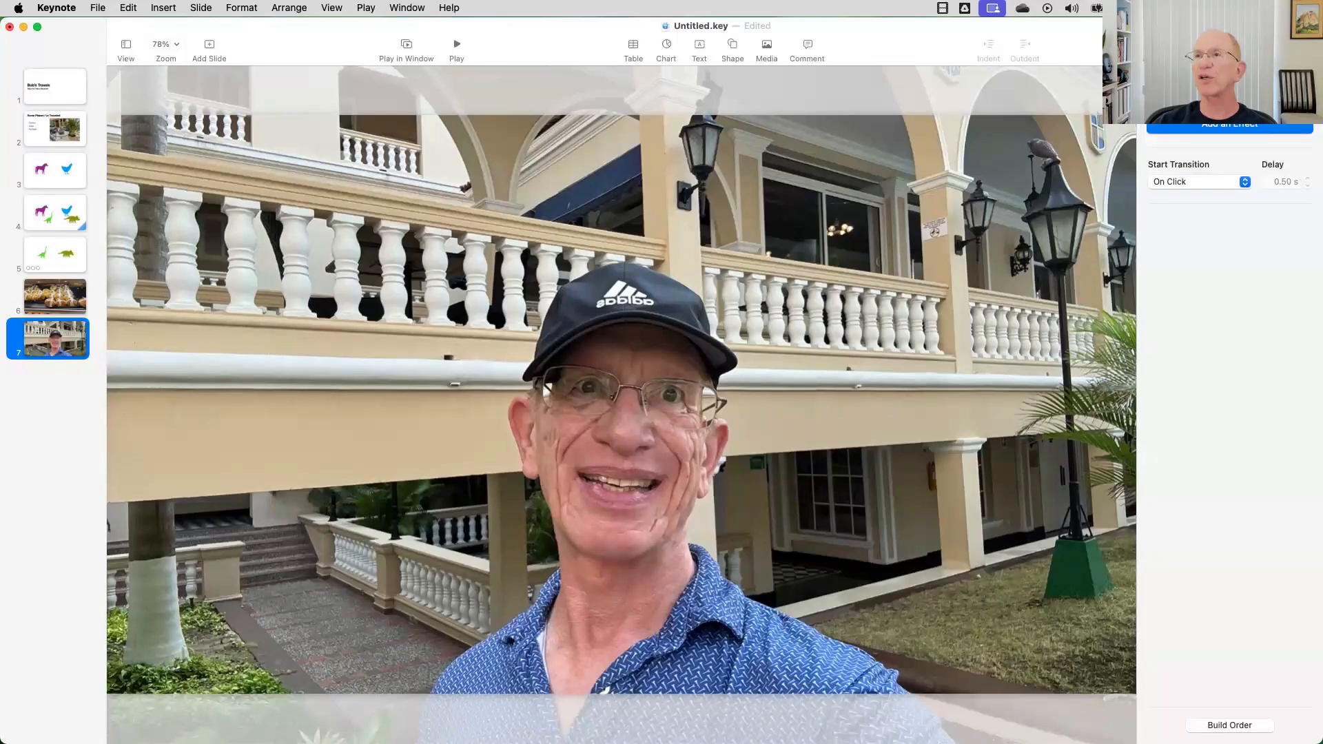
{"action": "left_click", "coordinate": [1241, 127]}
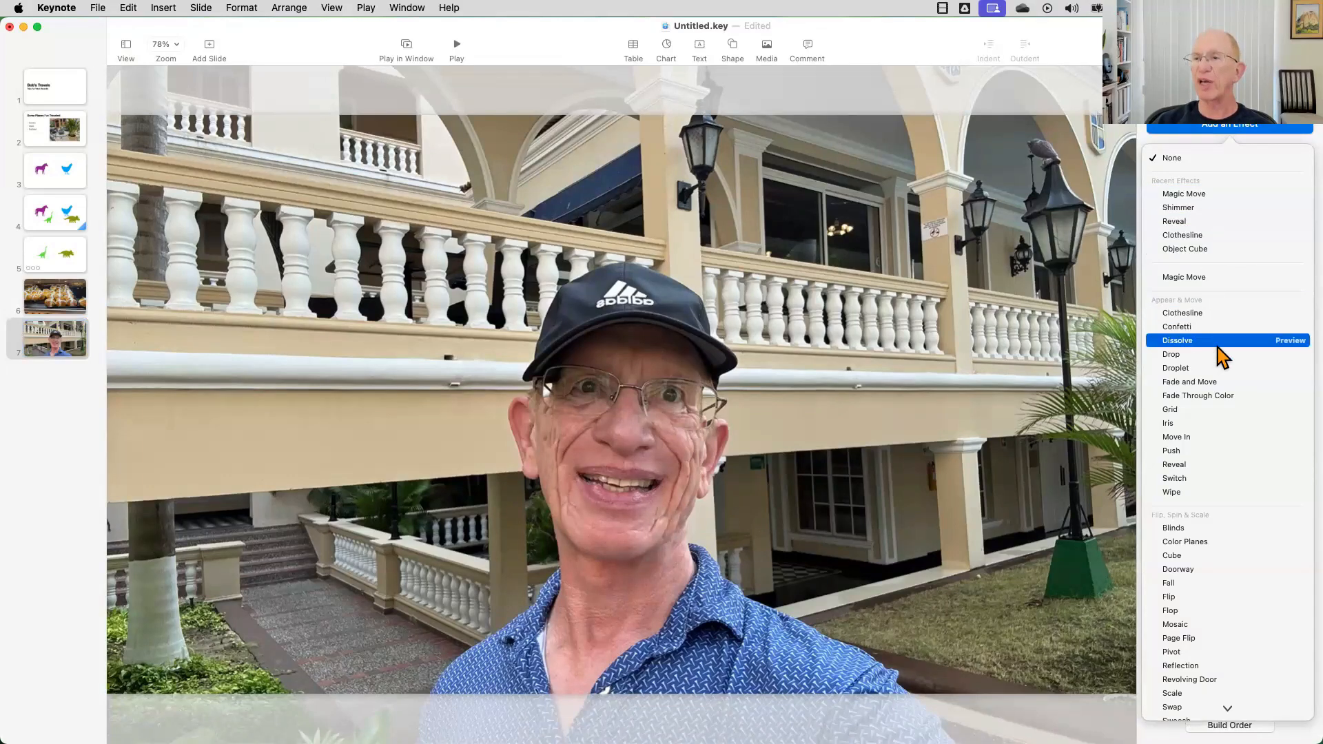
{"action": "scroll", "coordinate": [1222, 452], "scroll_direction": "down", "scroll_amount": 8}
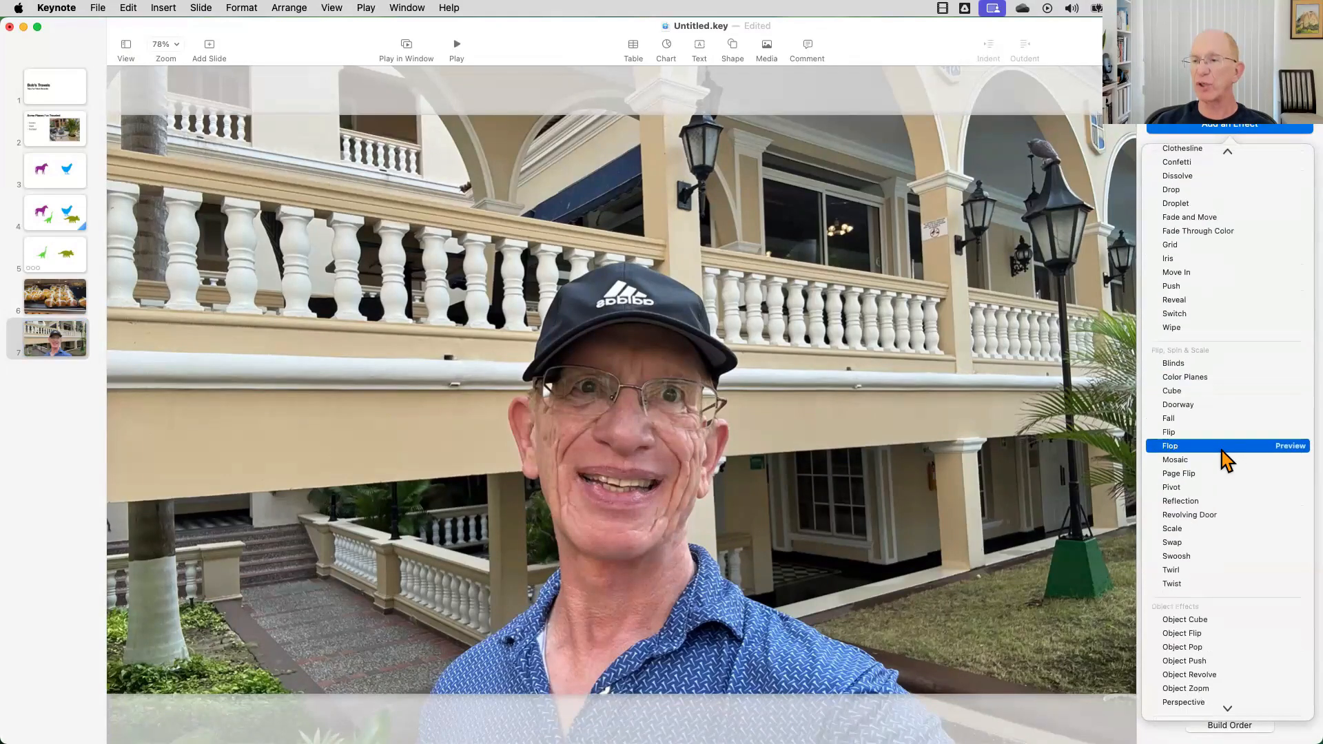
{"action": "scroll", "coordinate": [1227, 460], "scroll_direction": "up", "scroll_amount": 10}
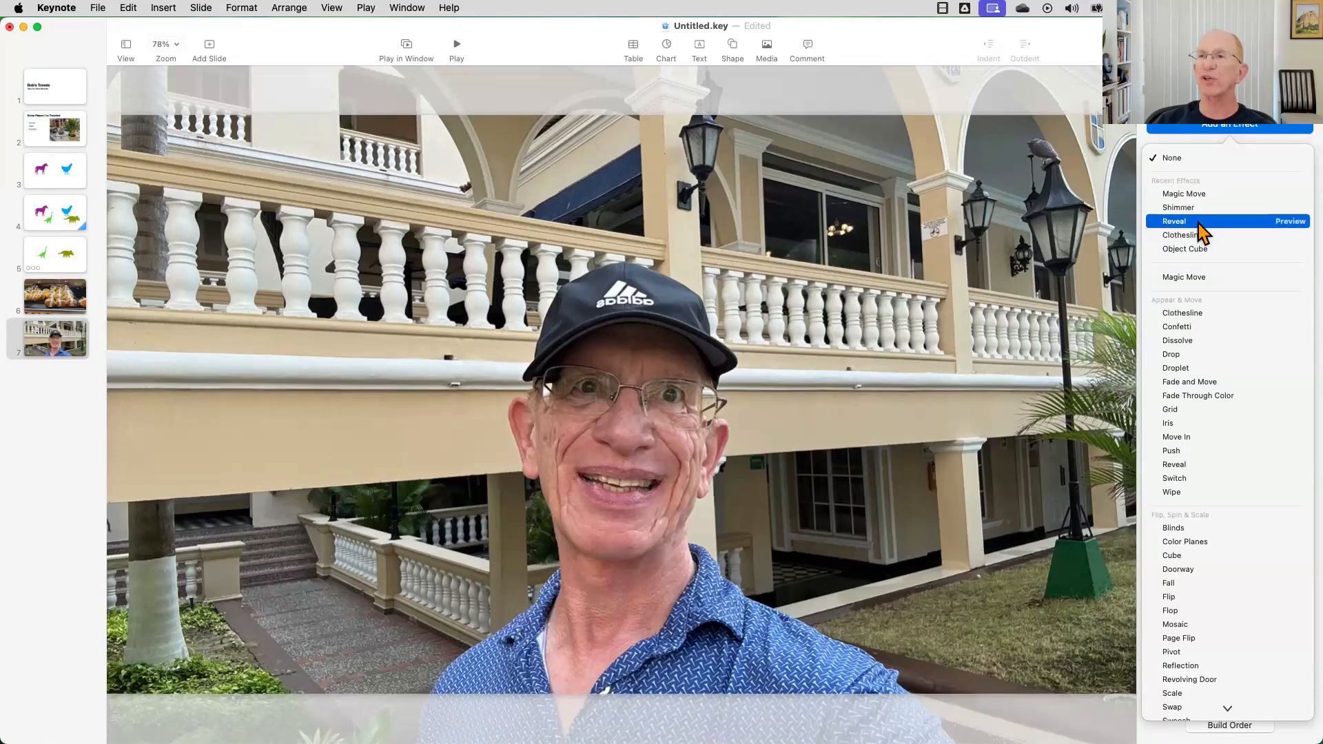
{"action": "left_click", "coordinate": [1197, 222]}
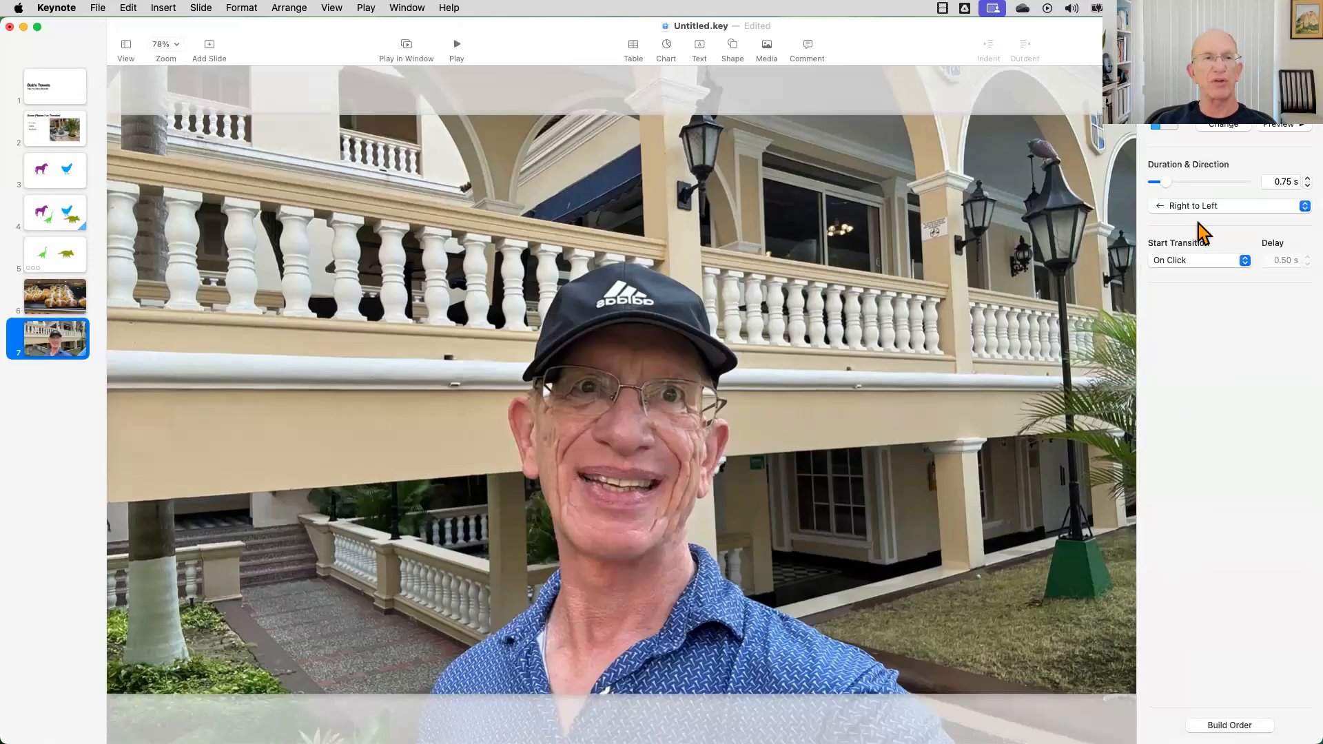
Switch to the bun photo slide and back, and preview the selfie slide's transition.
{"action": "left_click", "coordinate": [64, 297]}
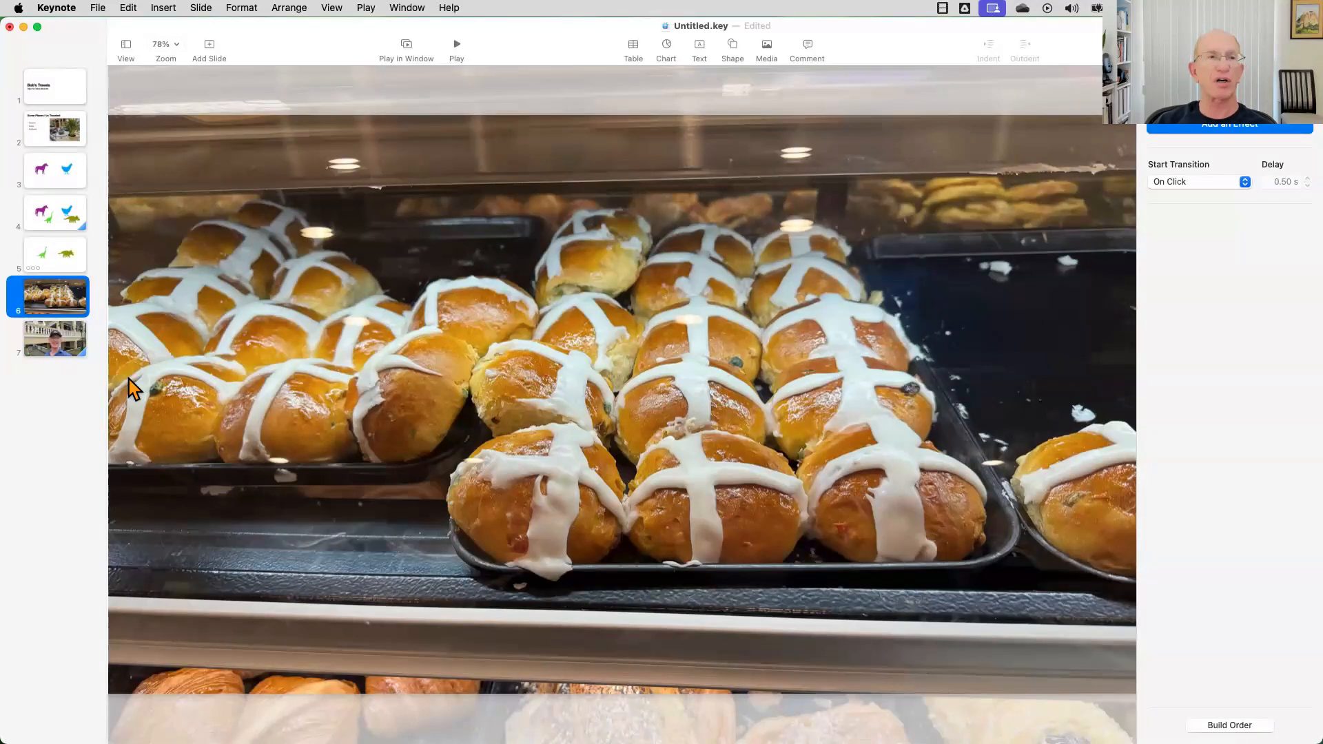
{"action": "key", "text": "Down"}
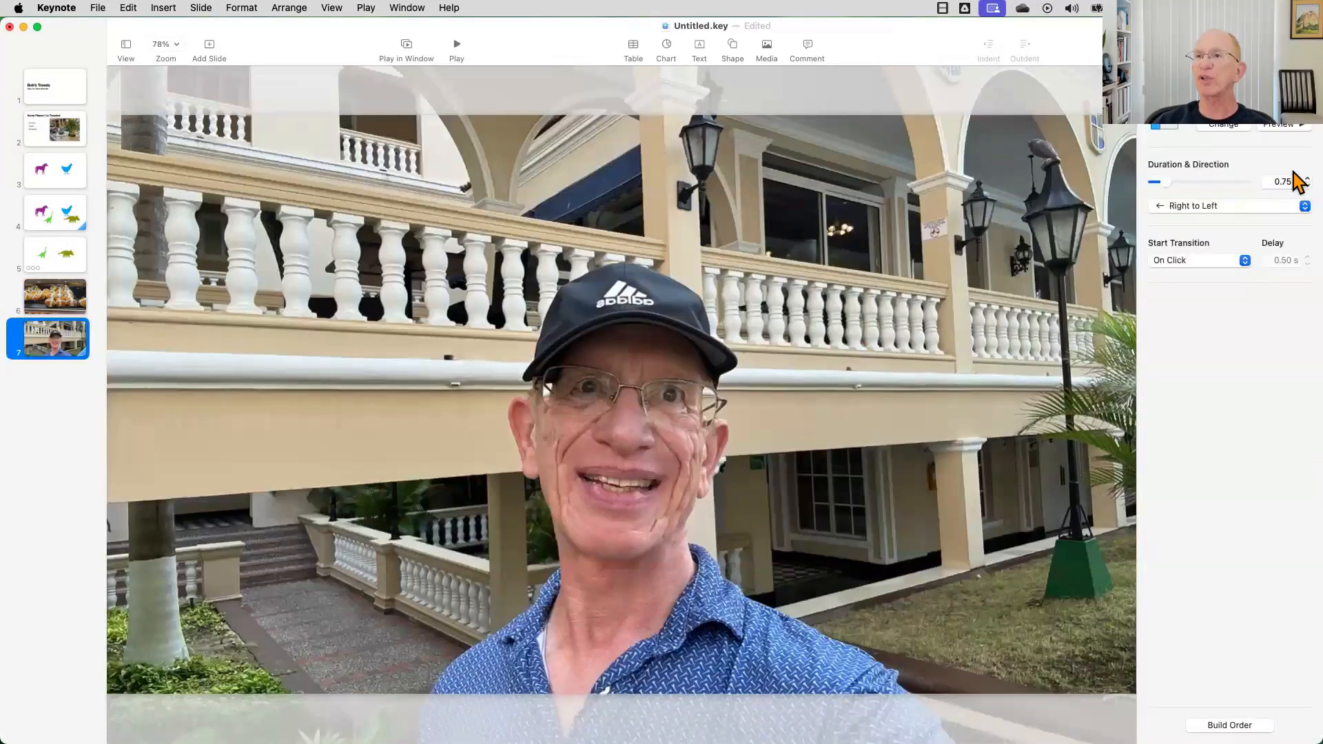
{"action": "left_click", "coordinate": [1295, 125]}
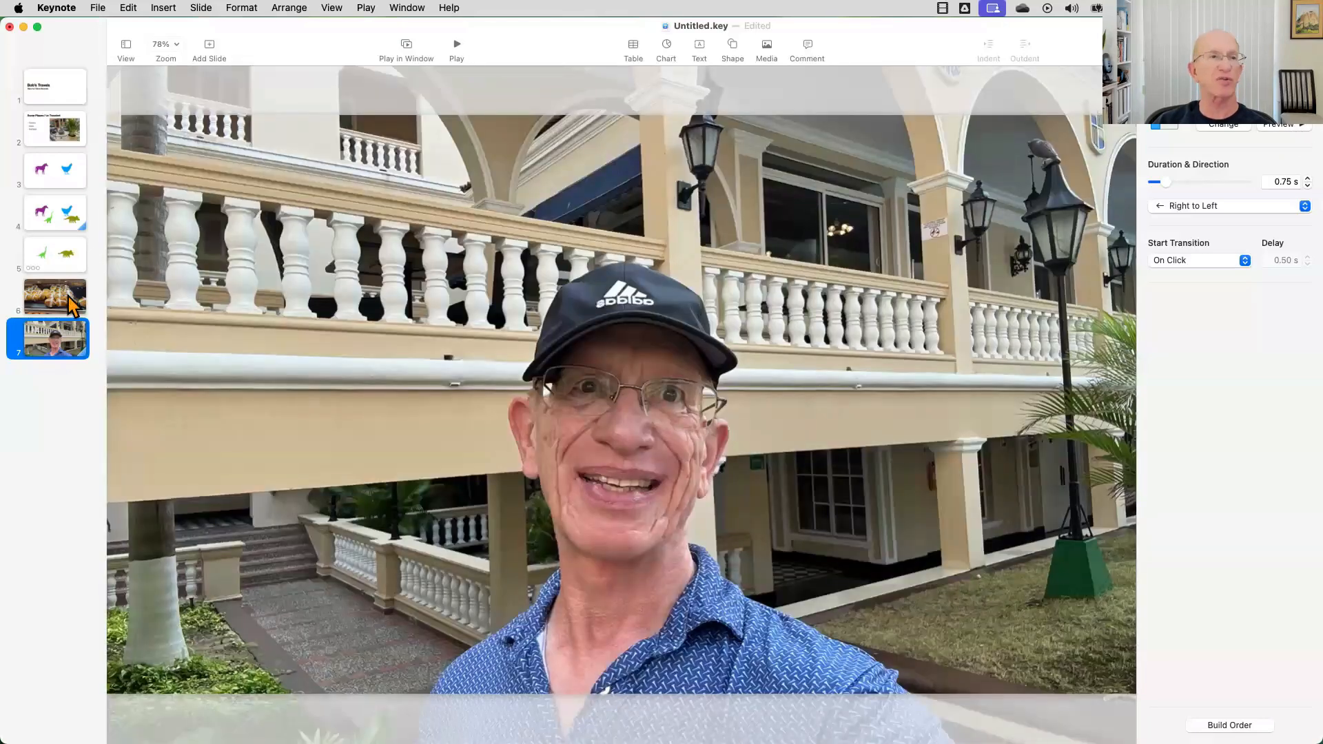
Apply the Clothesline transition to the bun photo slide.
{"action": "key", "text": "Up"}
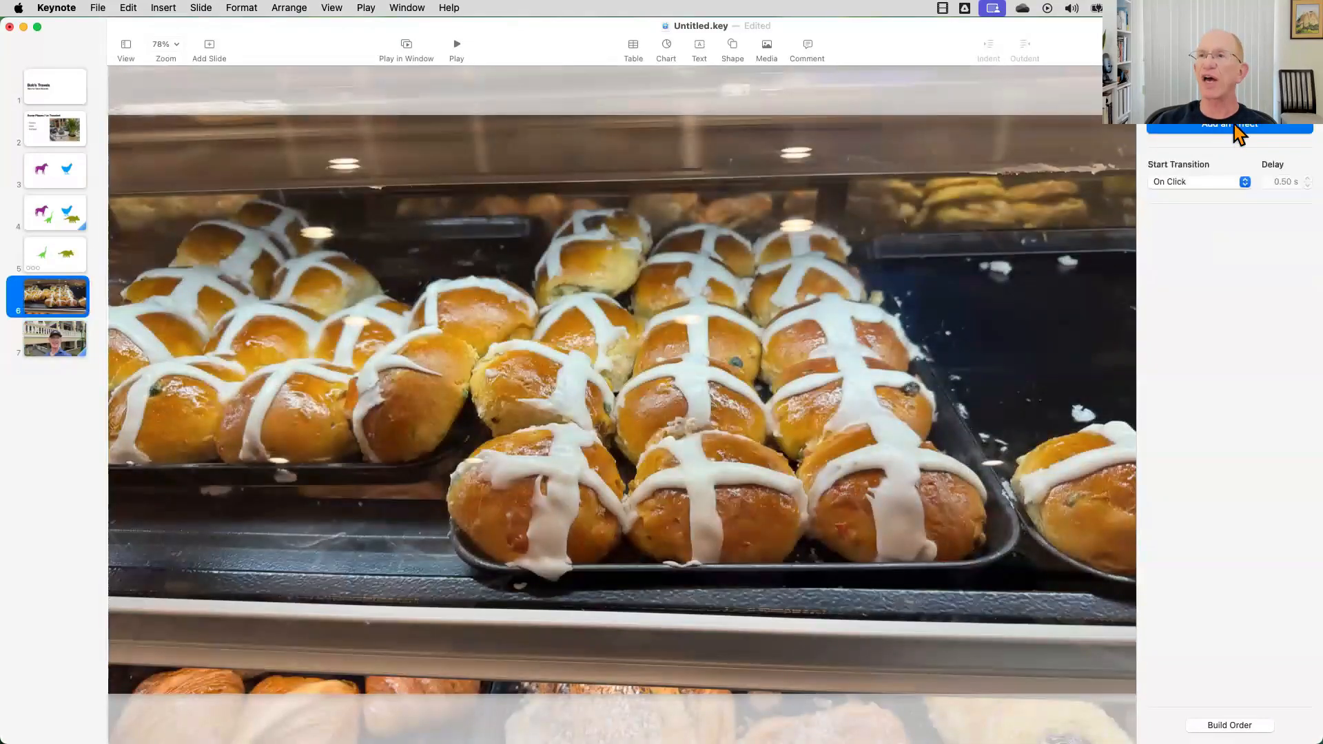
{"action": "left_click", "coordinate": [1235, 129]}
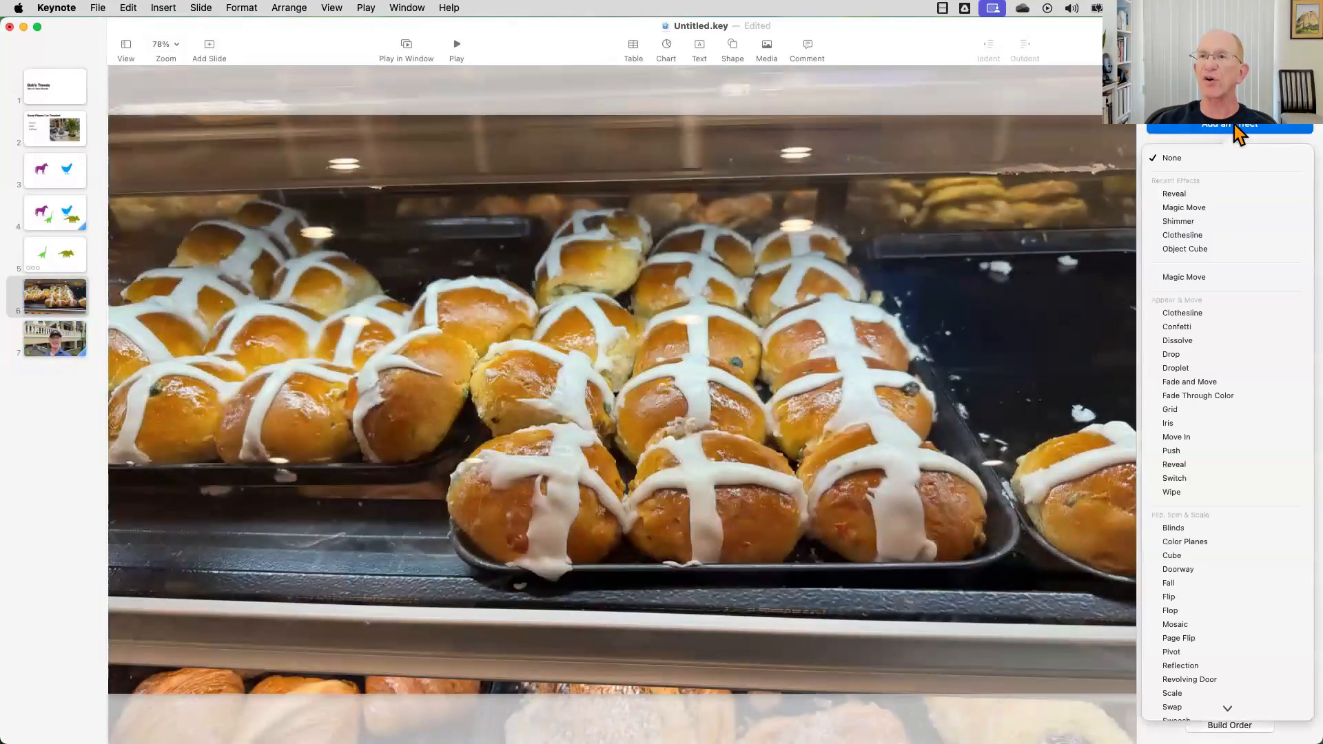
{"action": "left_click", "coordinate": [1203, 235]}
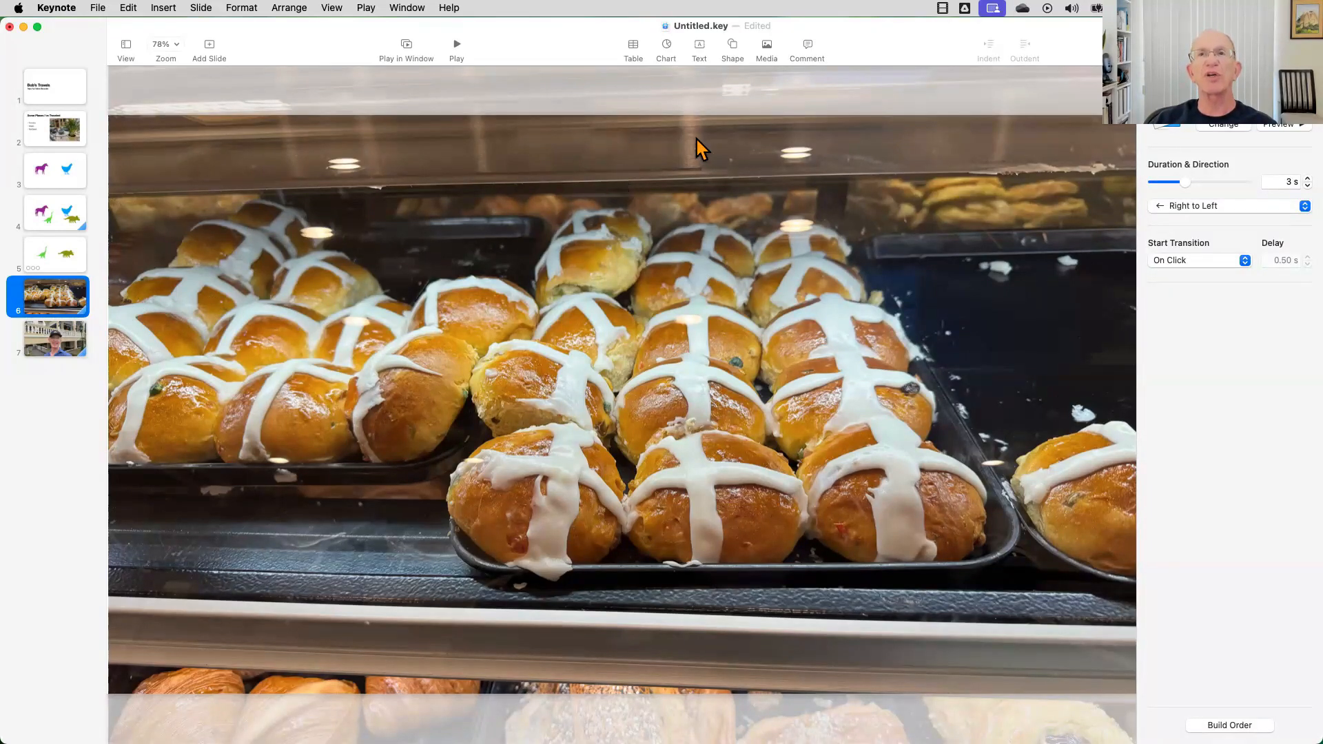
Add a Blank slide after the selfie slide.
{"action": "left_click", "coordinate": [61, 338]}
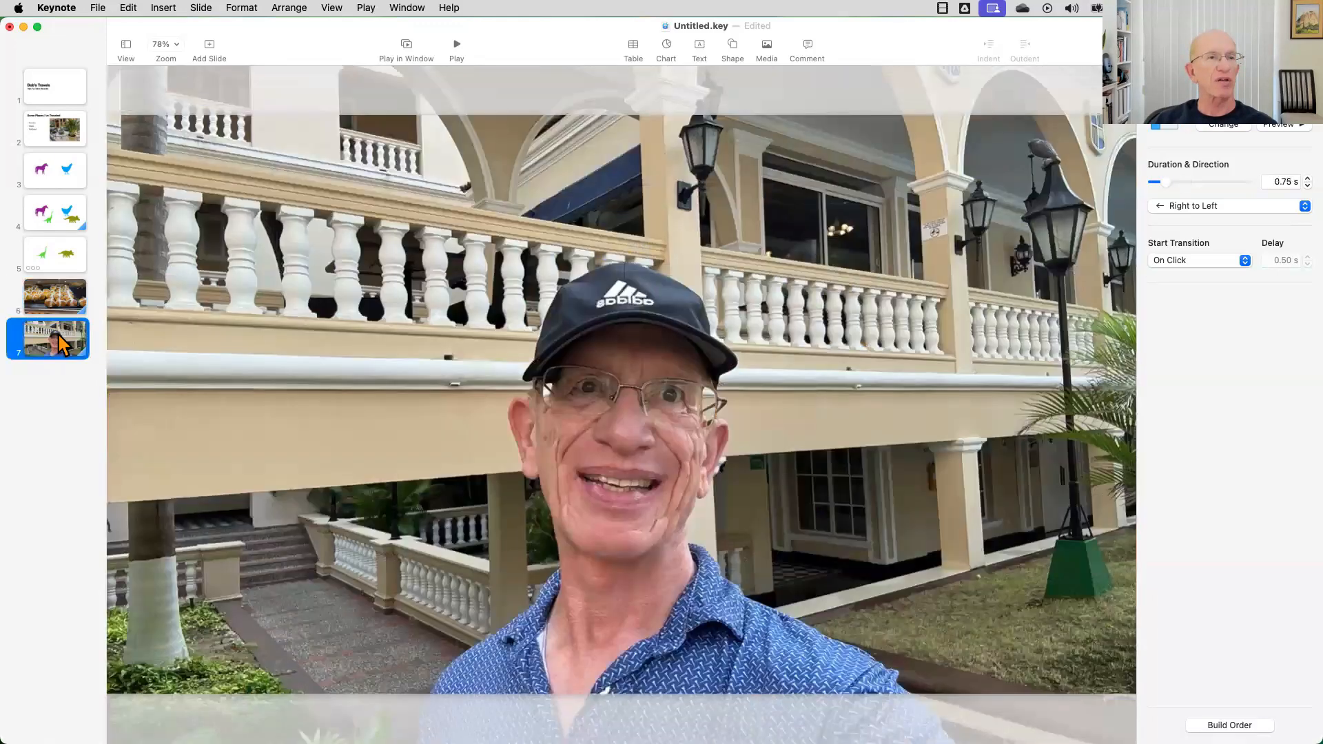
{"action": "left_click", "coordinate": [210, 47]}
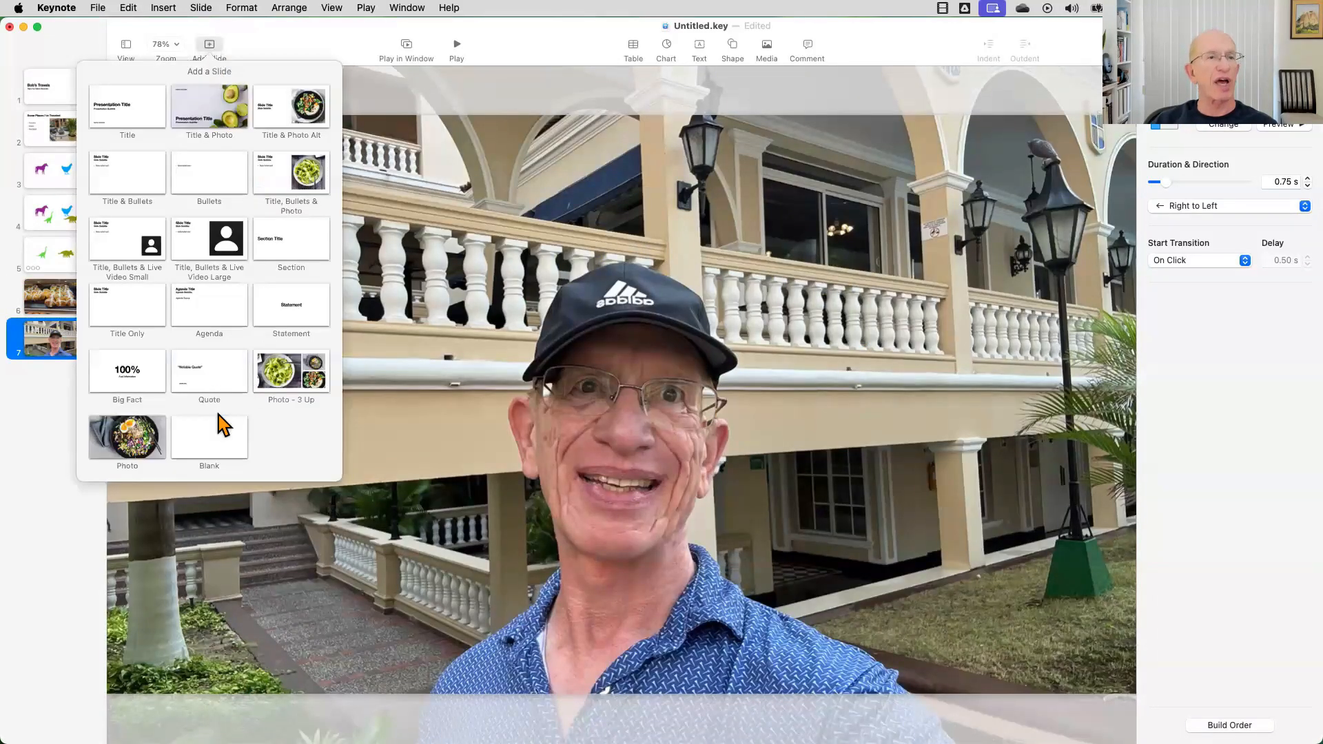
{"action": "left_click", "coordinate": [210, 441]}
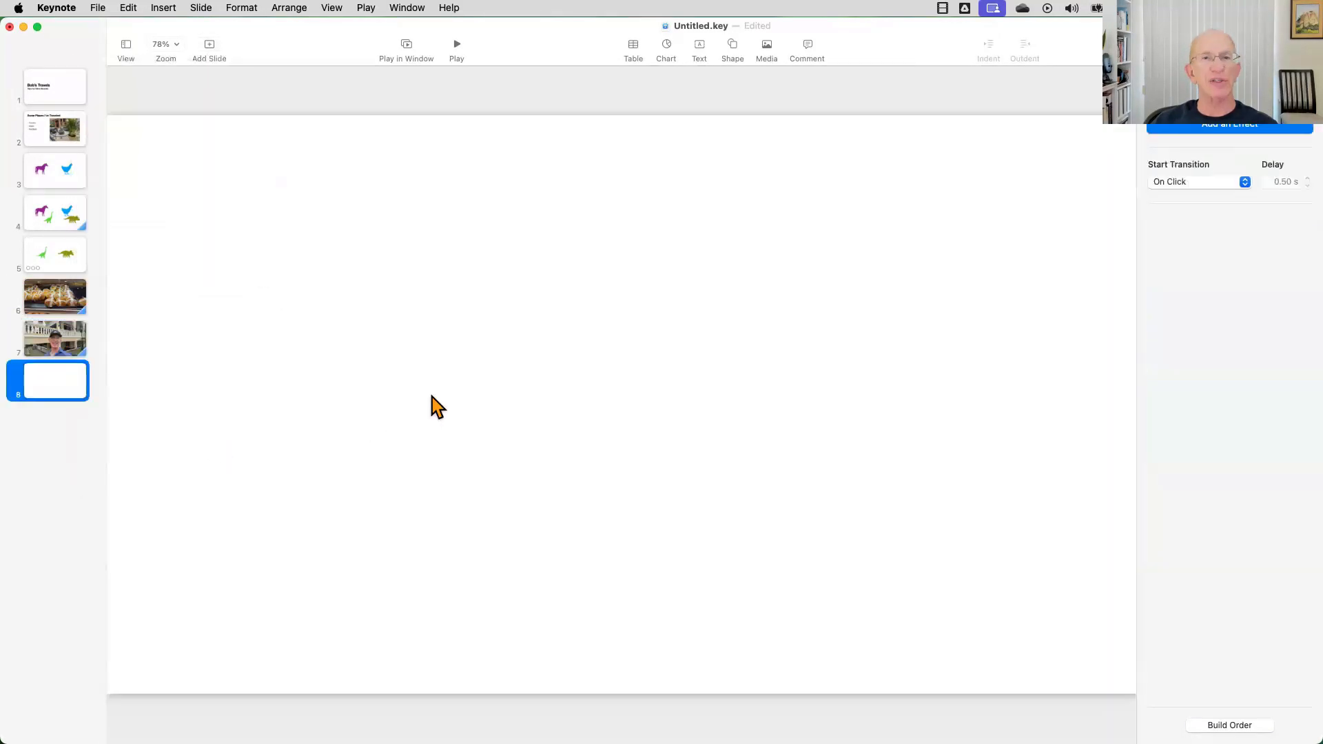
{"action": "left_click", "coordinate": [767, 48]}
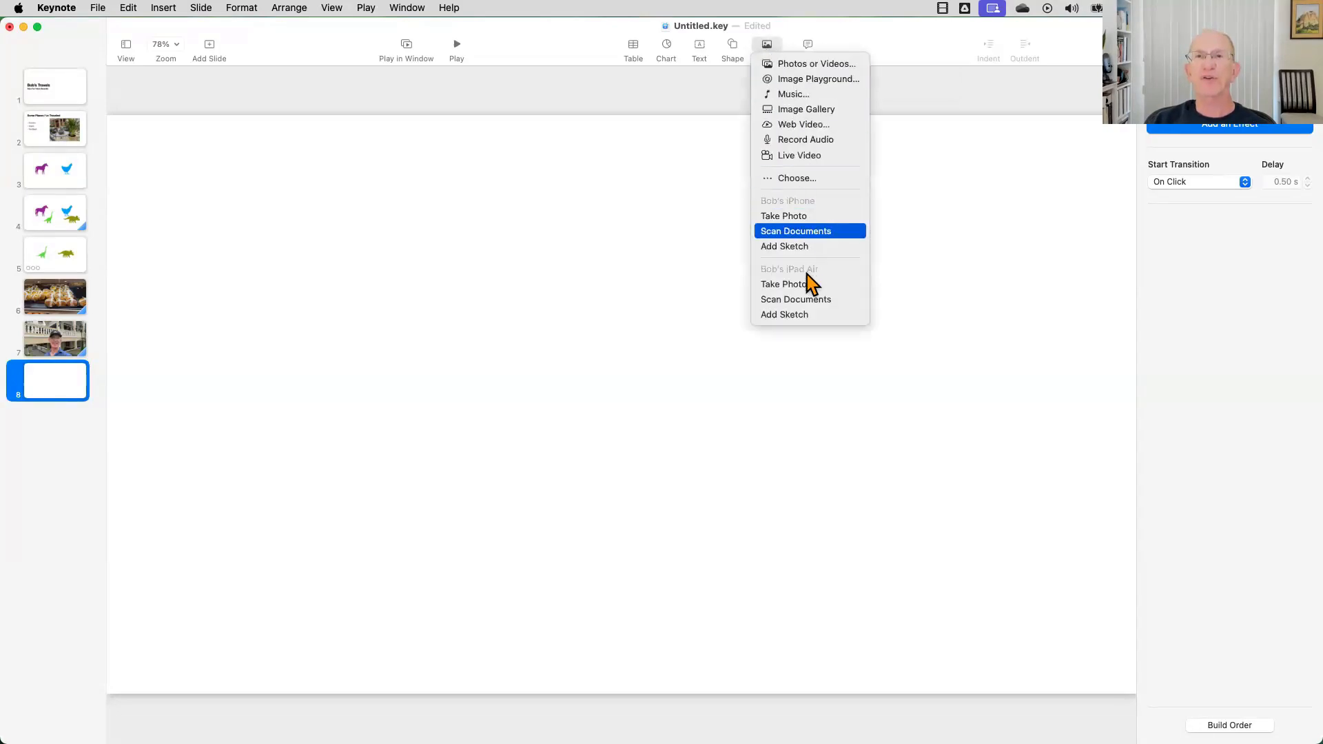
{"action": "left_click", "coordinate": [804, 316]}
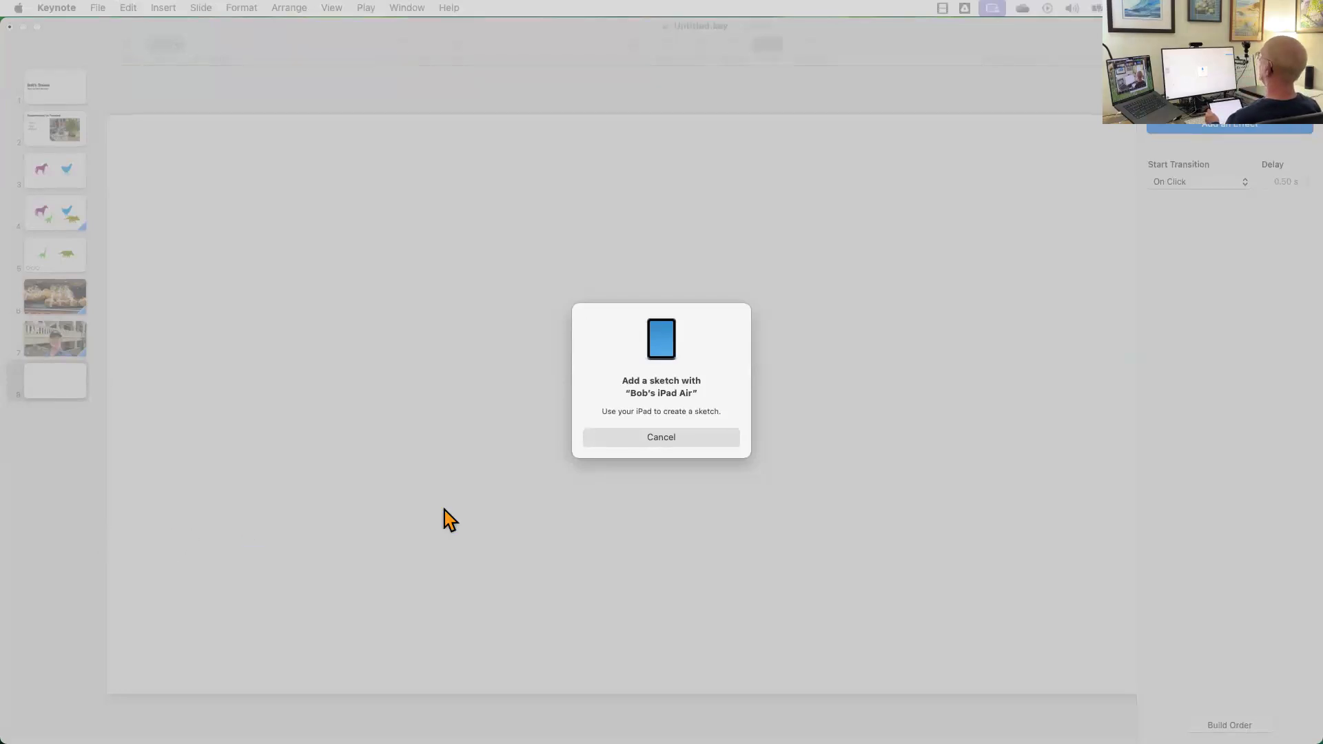
{"action": "left_click", "coordinate": [663, 441]}
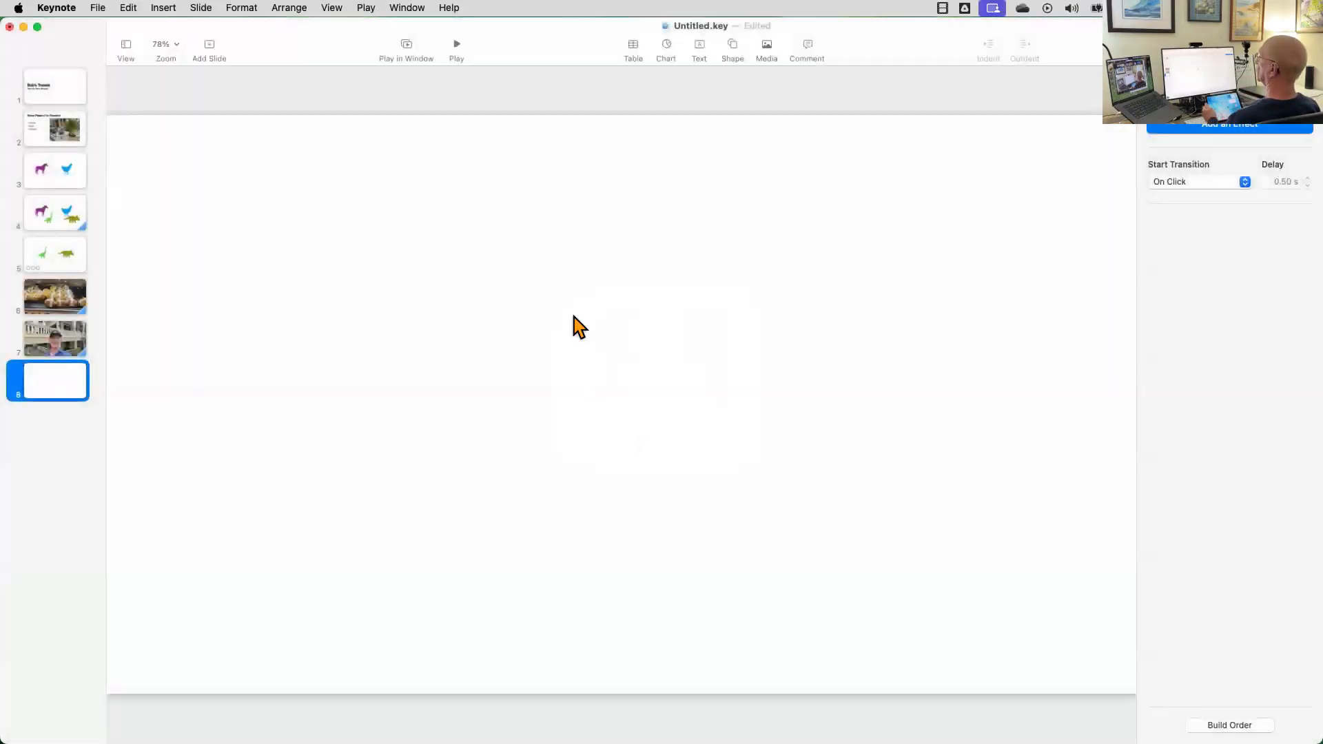
Insert a sketch drawn on the iPad: a blue box with an arrow to "Hello", a black wavy line and a stick figure.
{"action": "left_click", "coordinate": [767, 46]}
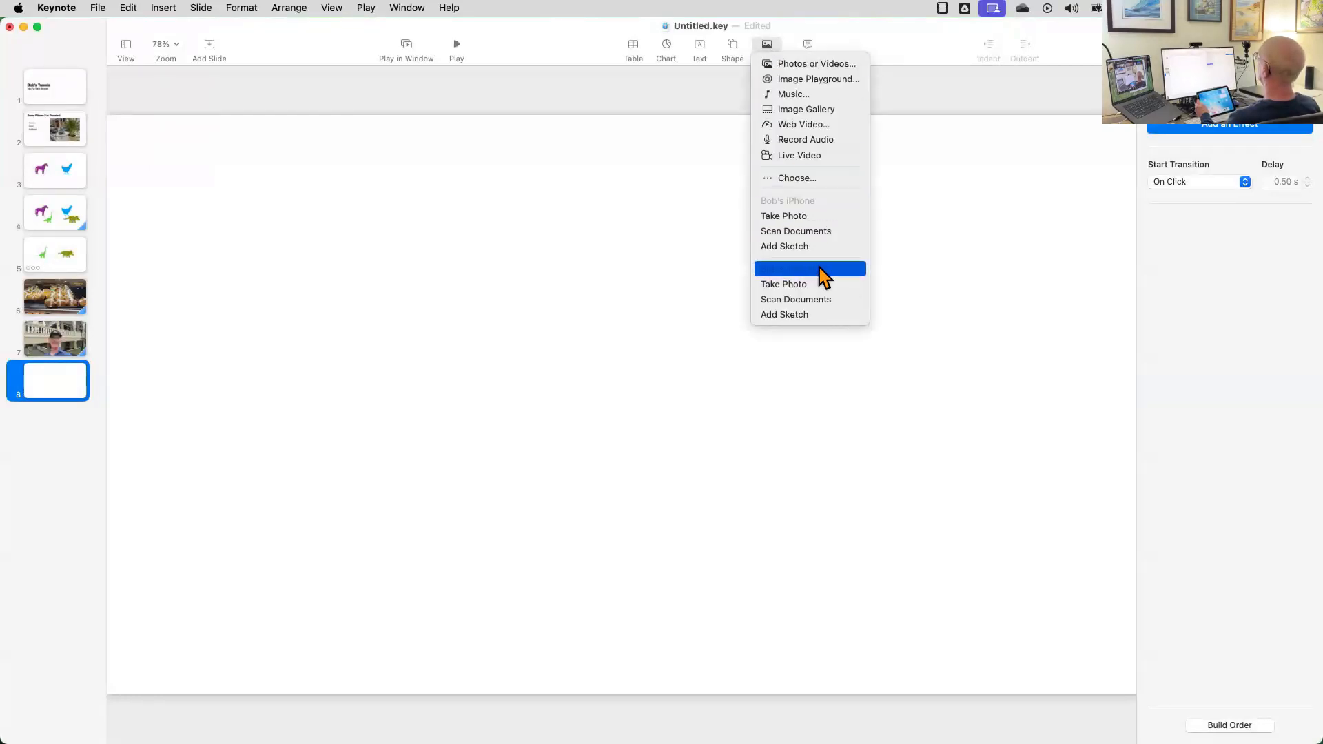
{"action": "left_click", "coordinate": [813, 313]}
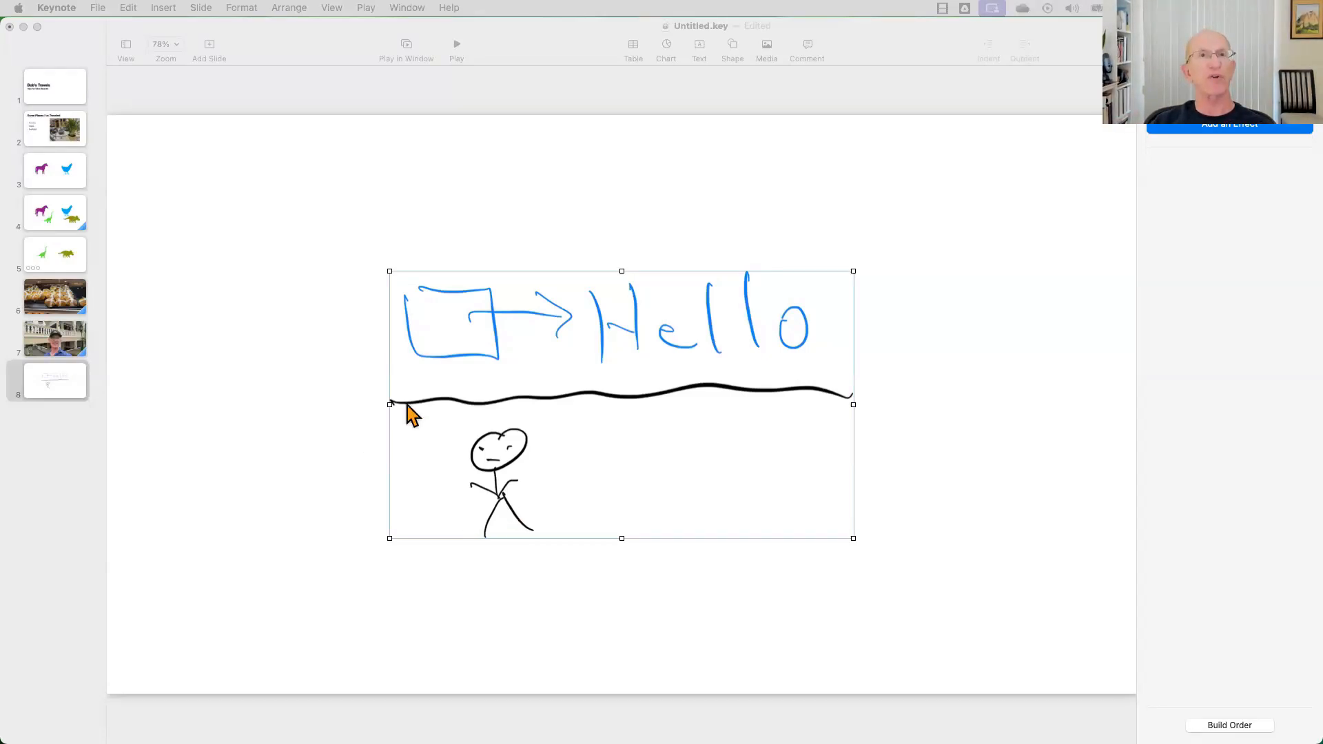
{"action": "left_click", "coordinate": [563, 49]}
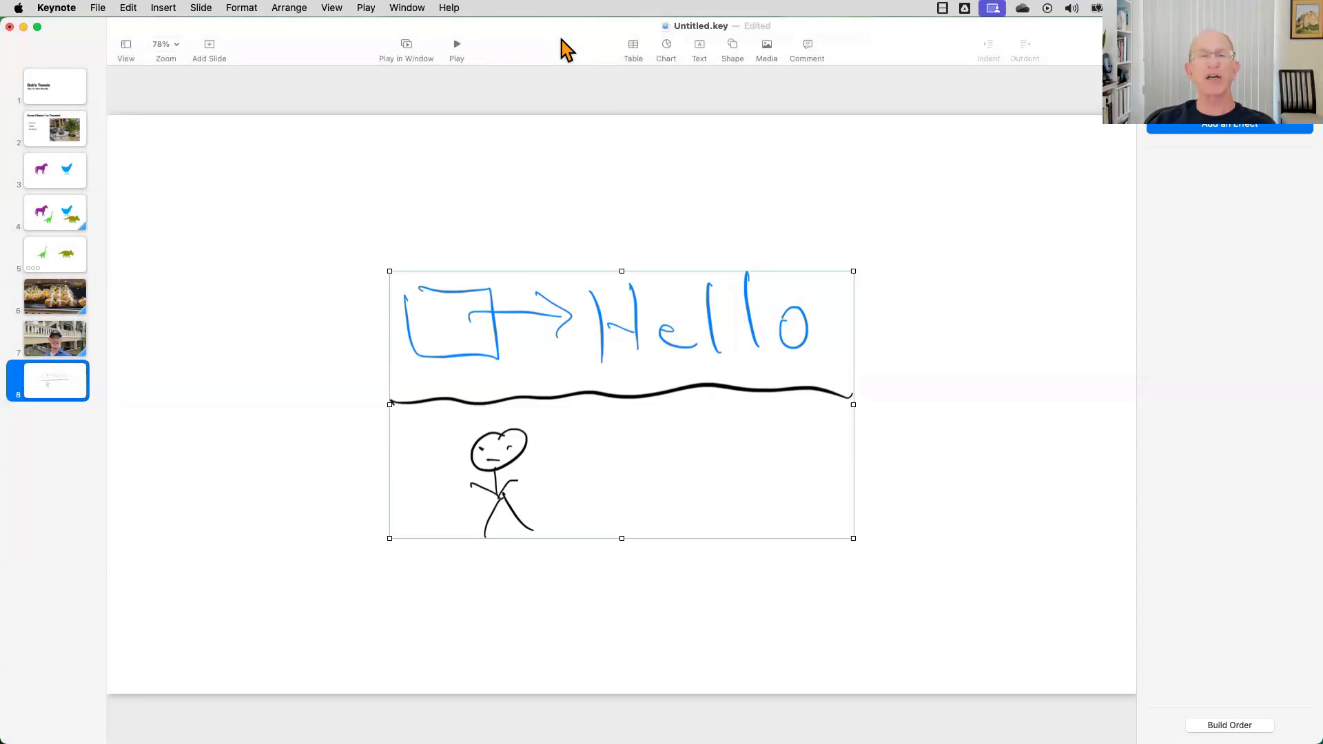
Rename the presentation "Tech Topic Keynote" and keep its location as Keynote — iCloud.
{"action": "left_click", "coordinate": [725, 30]}
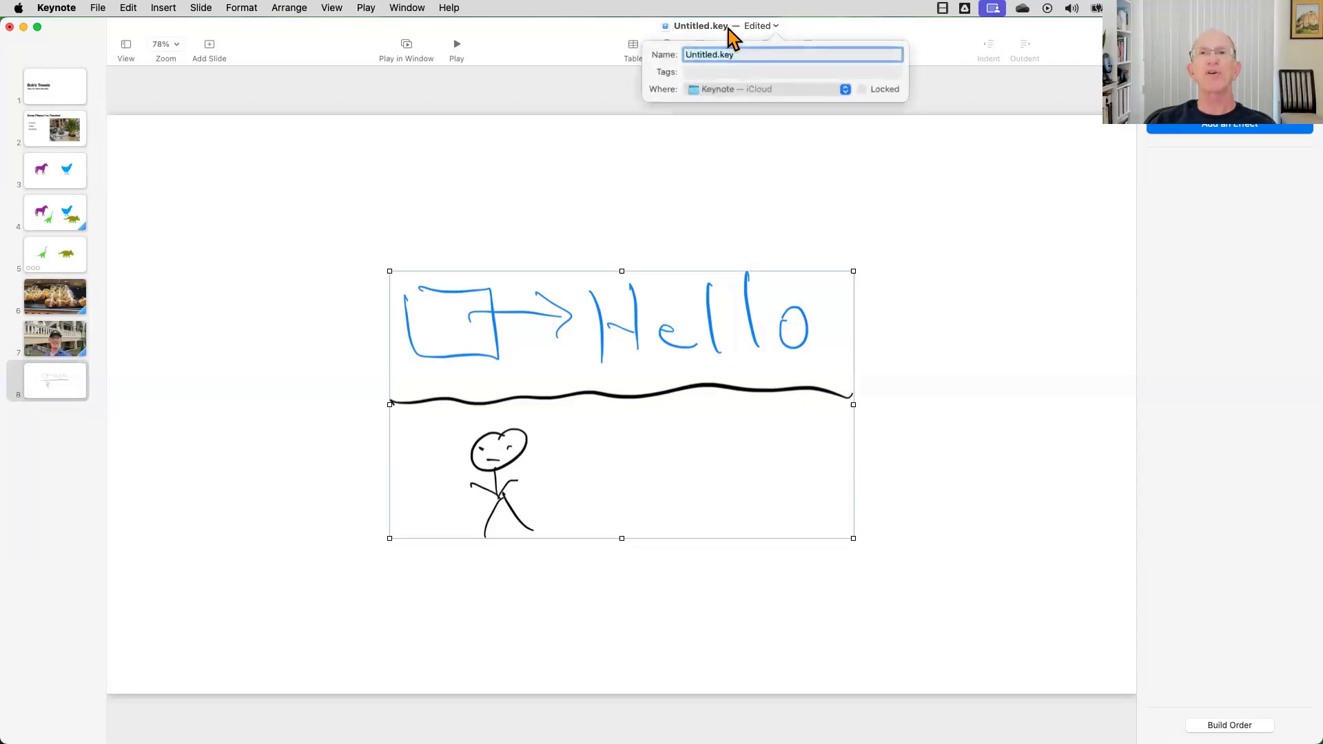
{"action": "left_click", "coordinate": [728, 33]}
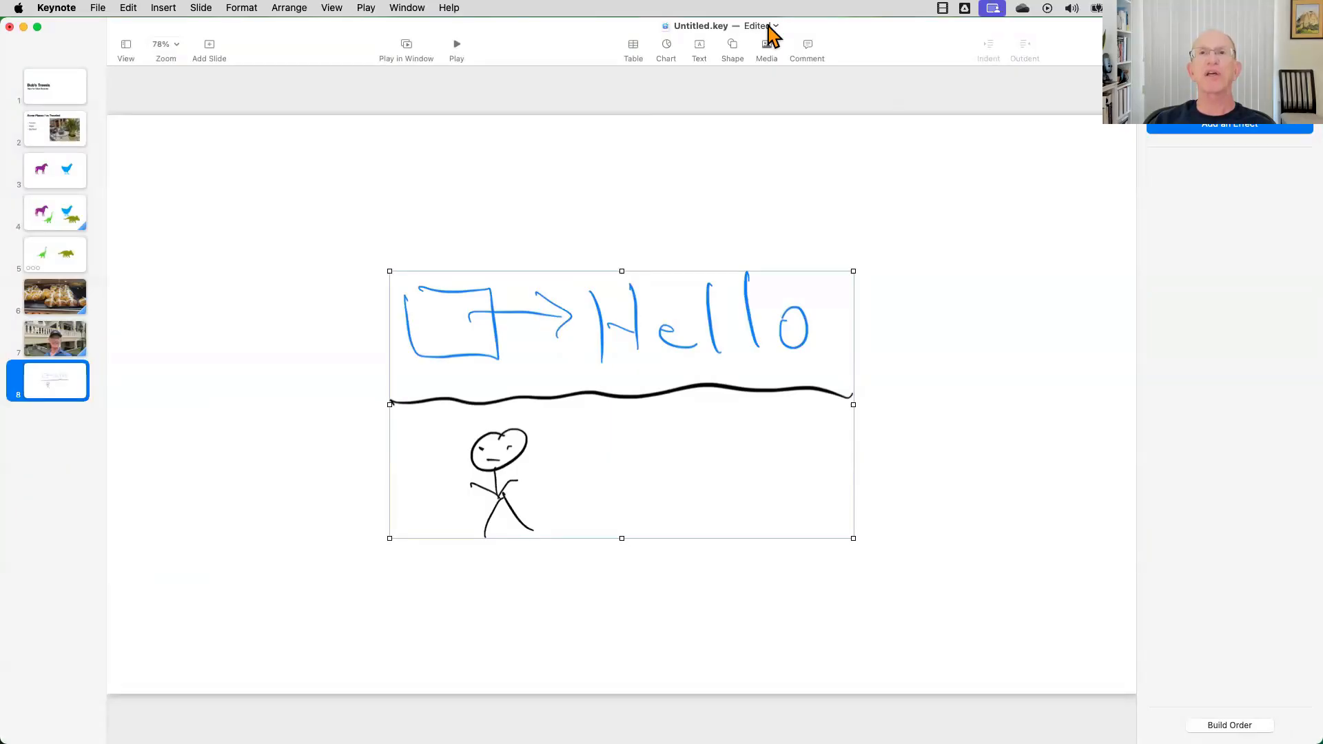
{"action": "left_click", "coordinate": [768, 29]}
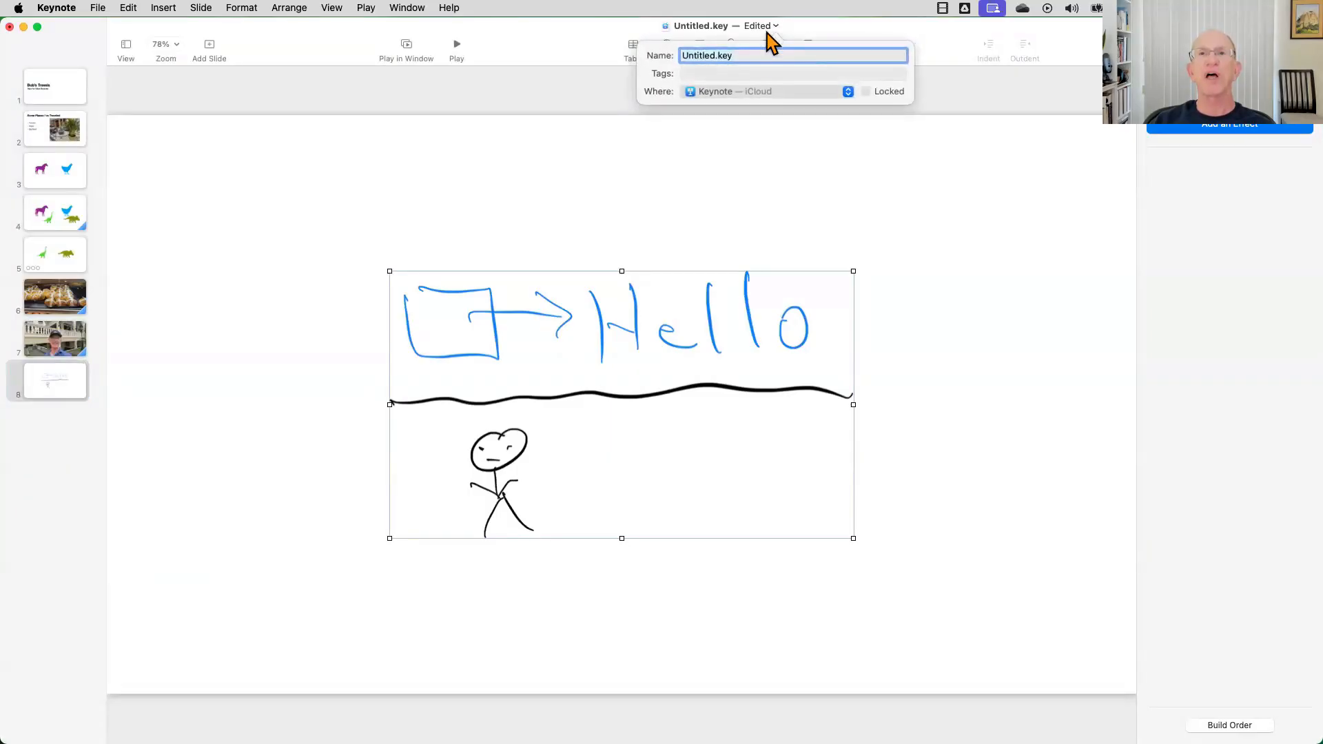
{"action": "type", "text": "Tec"}
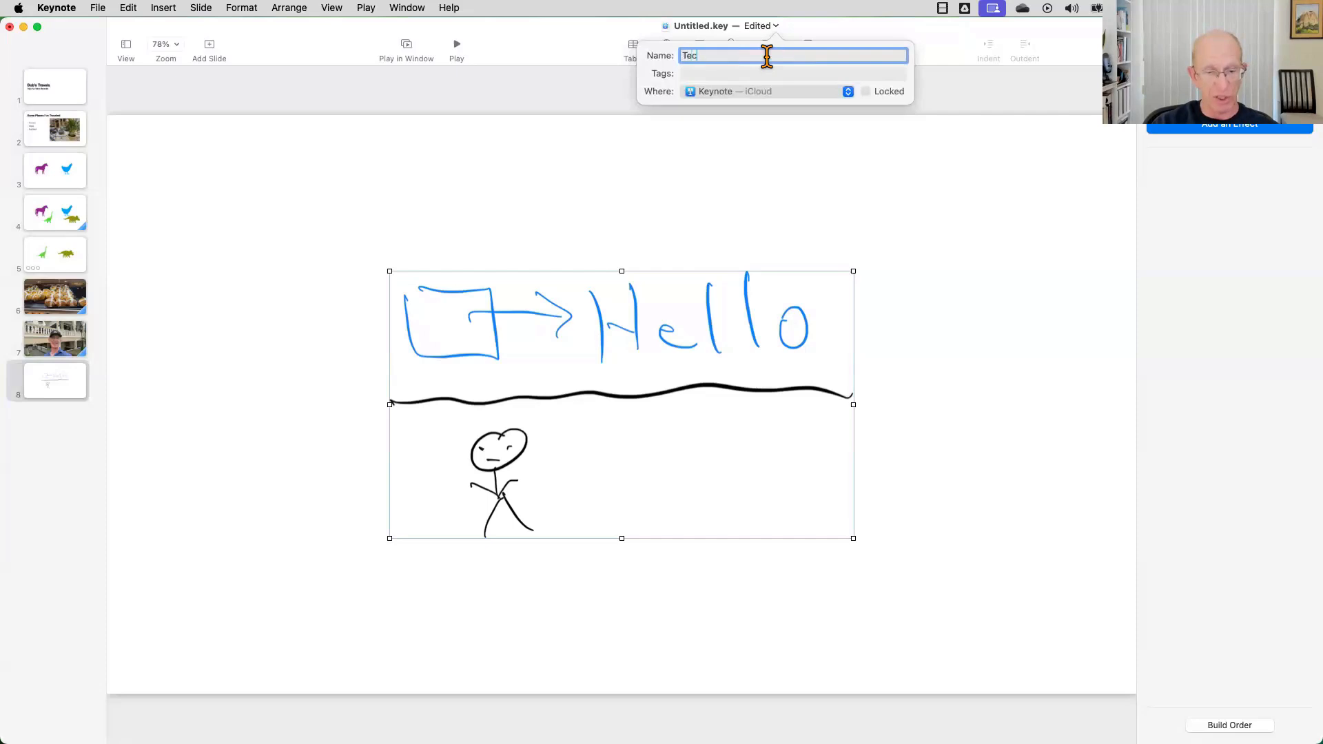
{"action": "type", "text": "h Topic Keynote"}
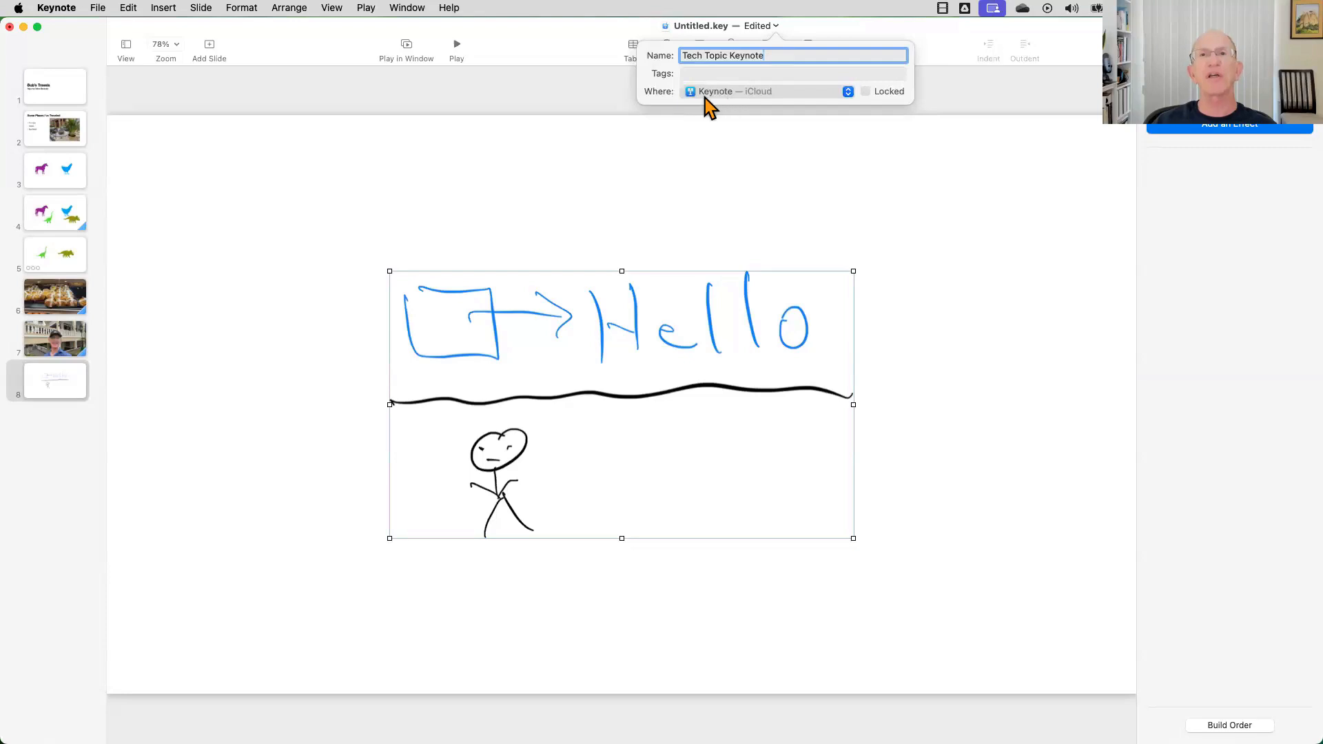
{"action": "left_click", "coordinate": [850, 95]}
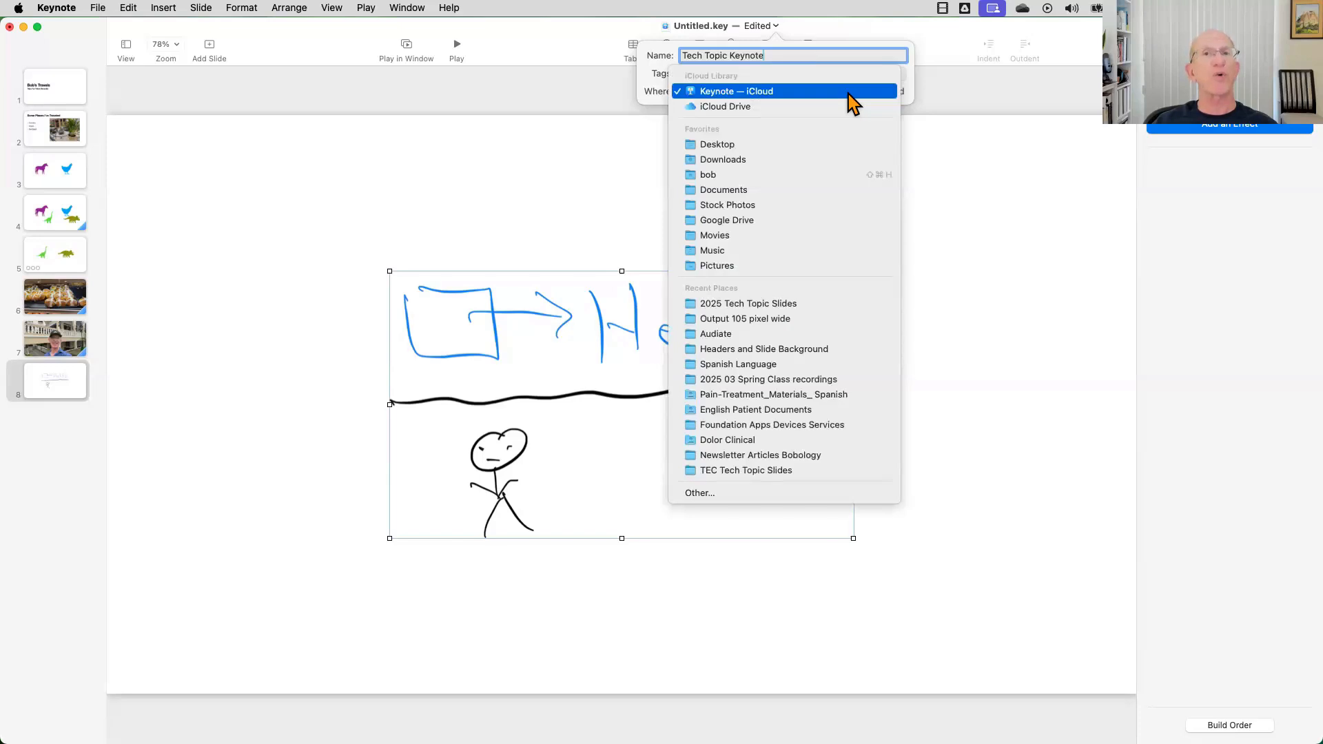
{"action": "left_click", "coordinate": [836, 93]}
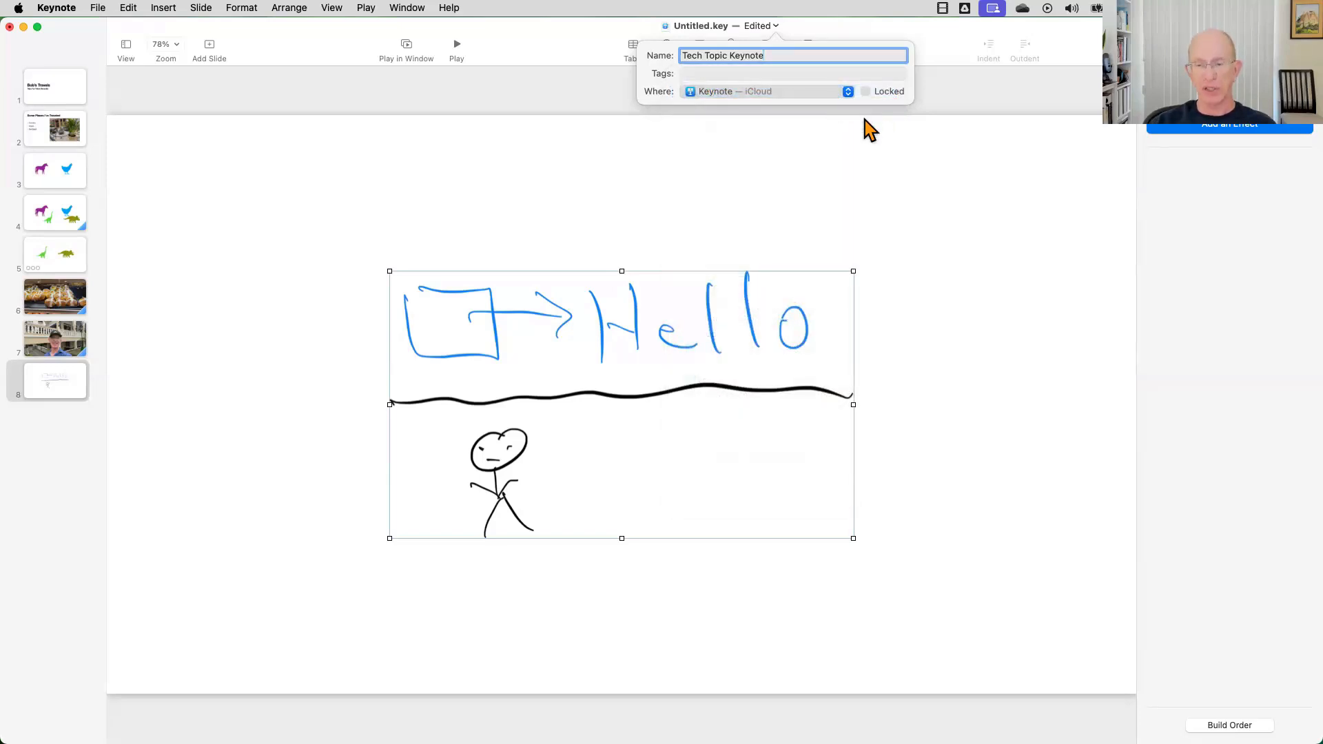
{"action": "key", "text": "Return"}
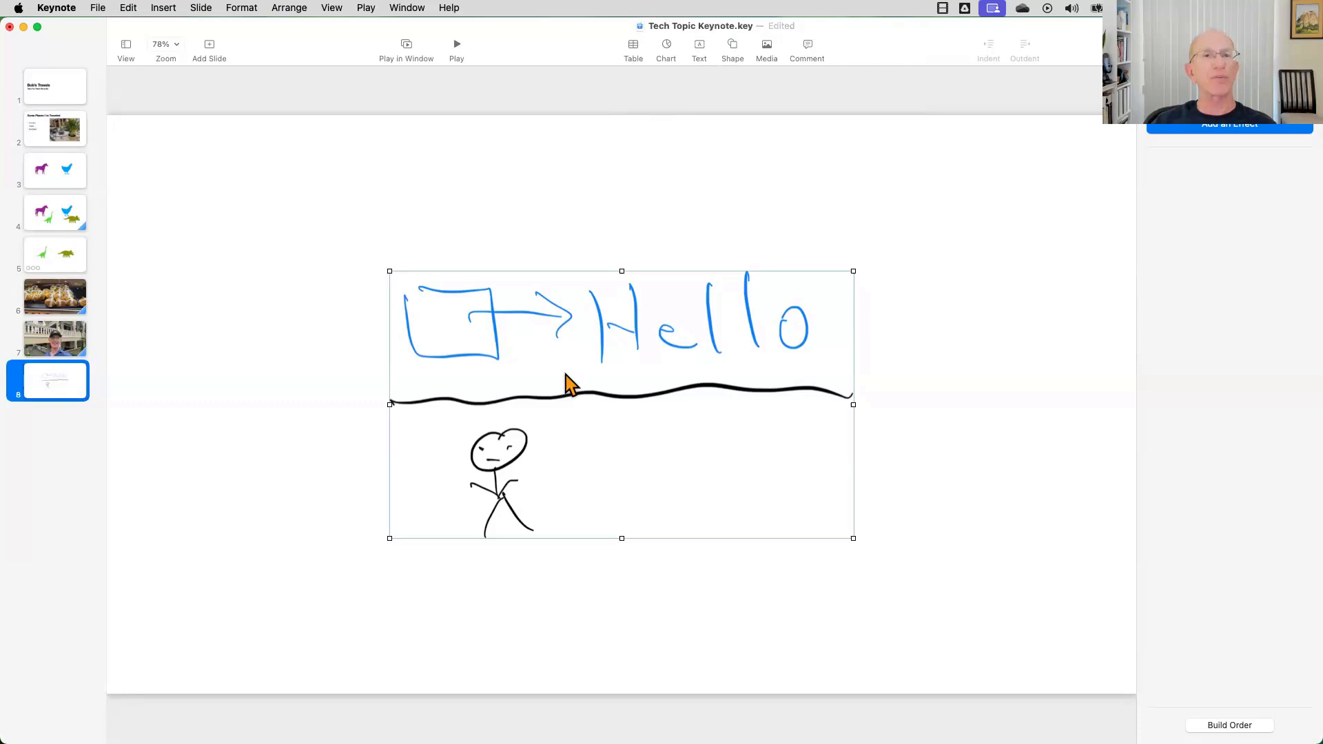
Move the sketch slightly up and to the left on the slide.
{"action": "left_click", "coordinate": [616, 380]}
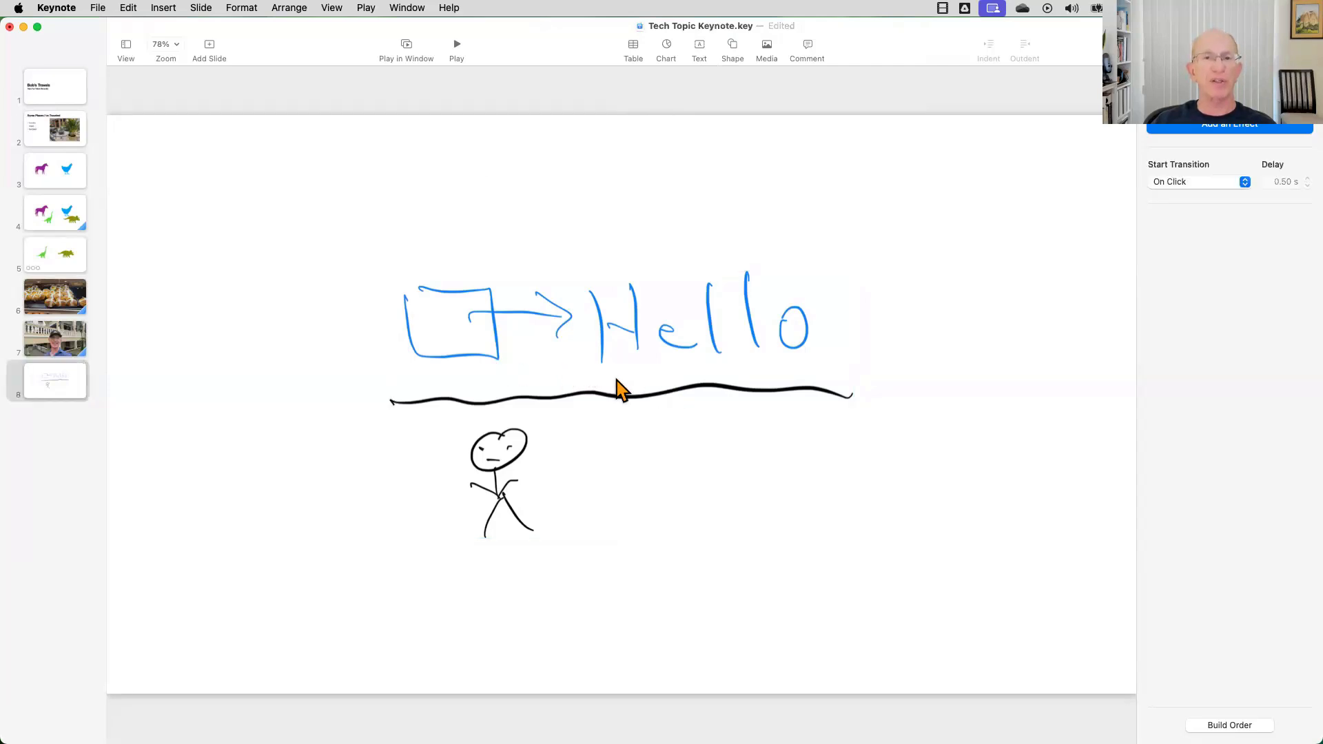
{"action": "left_click", "coordinate": [617, 380]}
{"action": "mouse_move", "coordinate": [616, 362]}
{"action": "left_mouse_down"}
{"action": "mouse_move", "coordinate": [508, 296]}
{"action": "mouse_move", "coordinate": [444, 275]}
{"action": "mouse_move", "coordinate": [700, 390]}
{"action": "mouse_move", "coordinate": [607, 303]}
{"action": "left_mouse_up"}
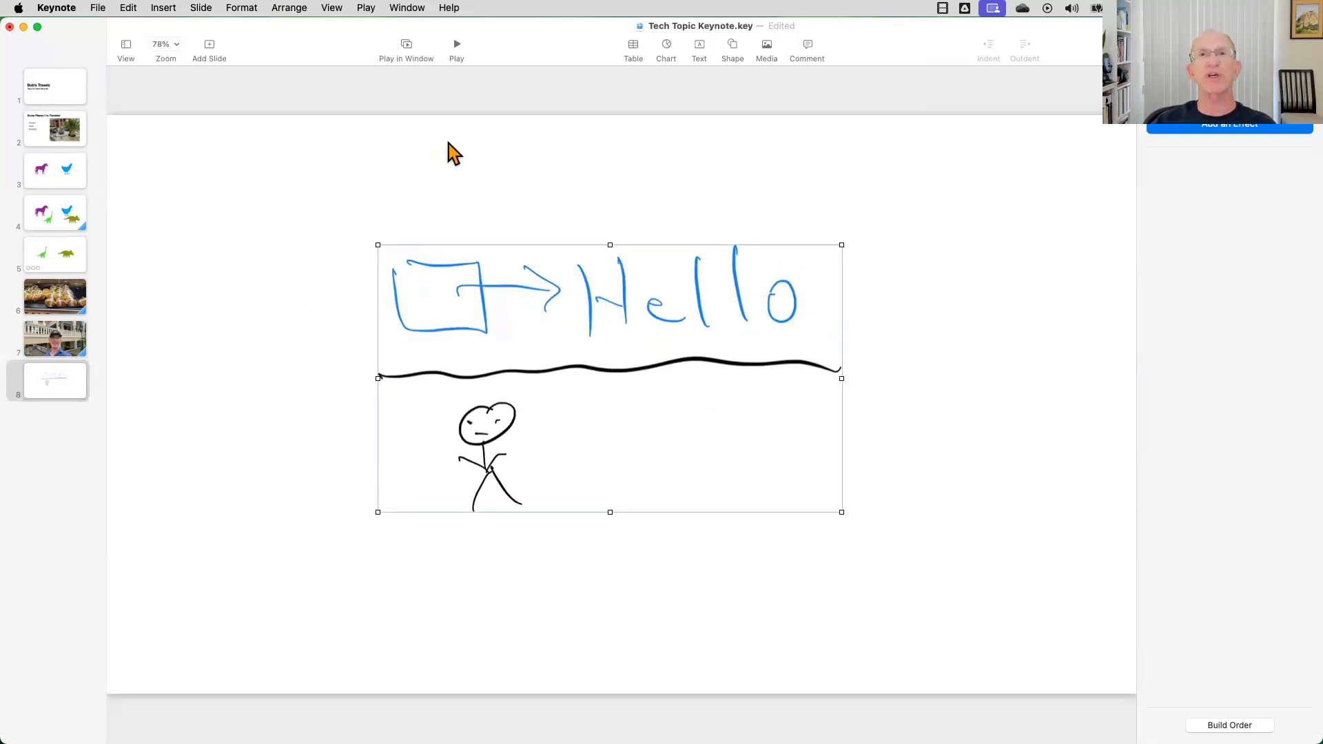
Add a text box beside the stick figure and replace its placeholder text with "Demonstration".
{"action": "left_click", "coordinate": [700, 47]}
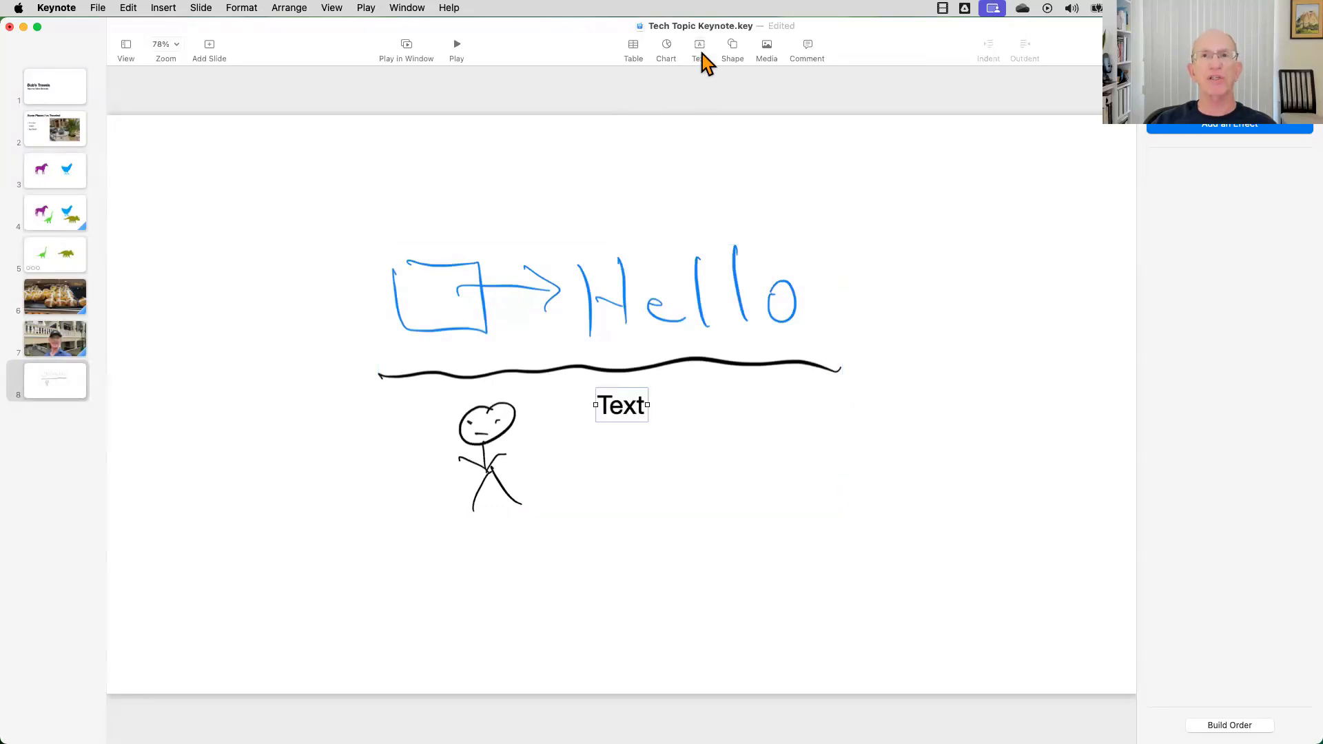
{"action": "double_click", "coordinate": [622, 405]}
{"action": "key", "text": "BackSpace"}
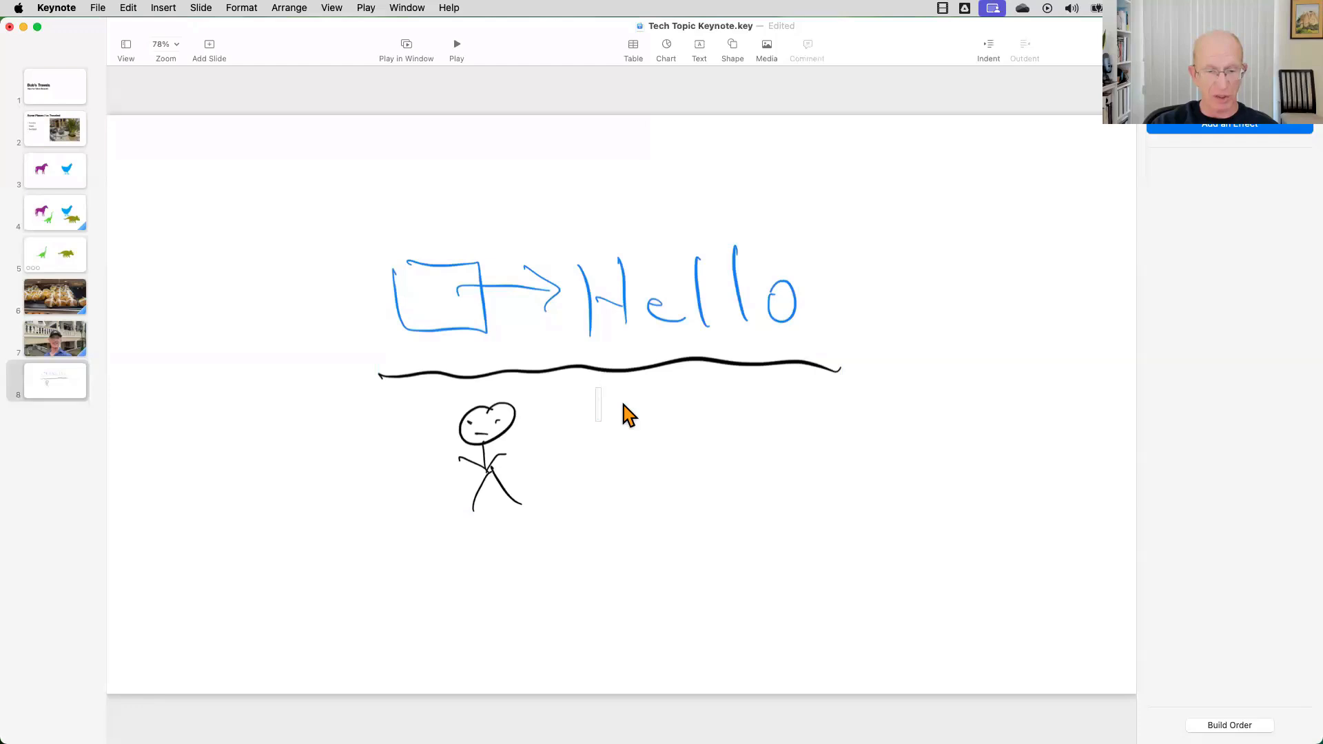
{"action": "type", "text": "Demponstration "}
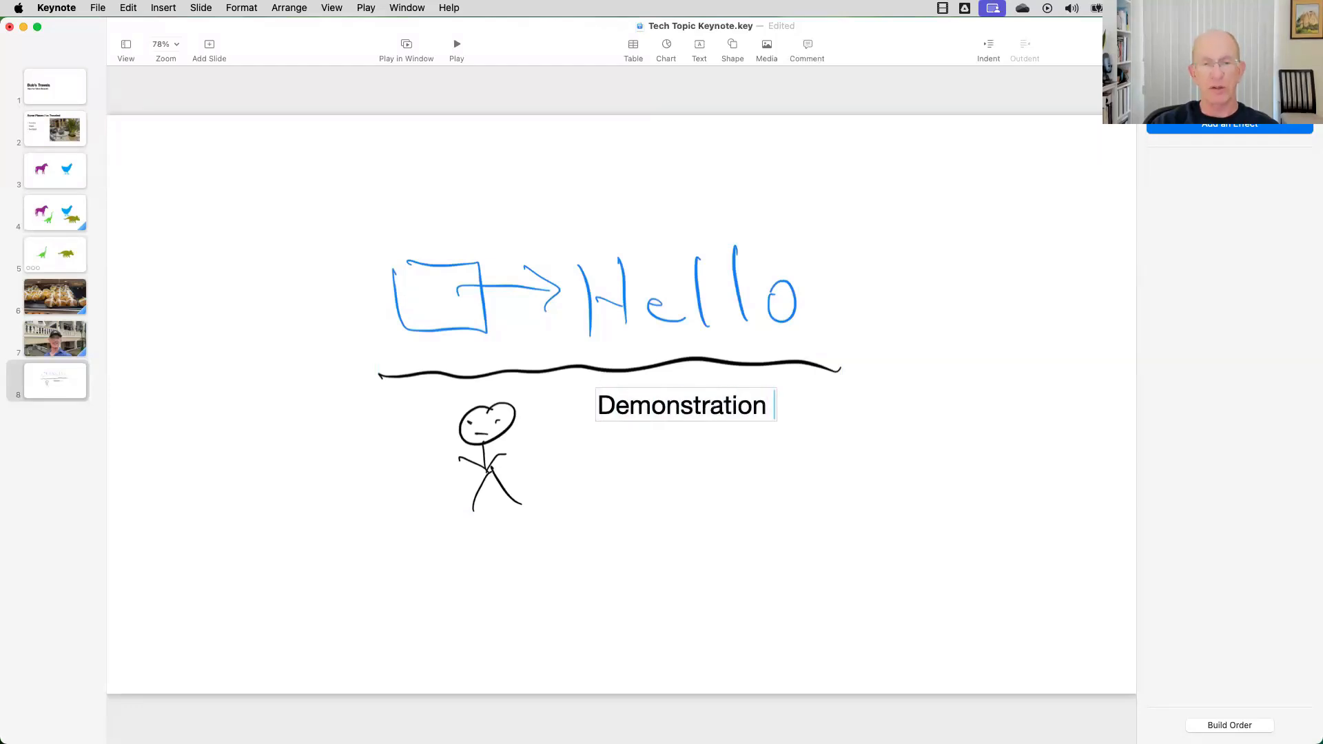
Complete the caption as "Demonstration of using an iPad to add a sketch" and move it below the stick figure.
{"action": "type", "text": "of using an i"}
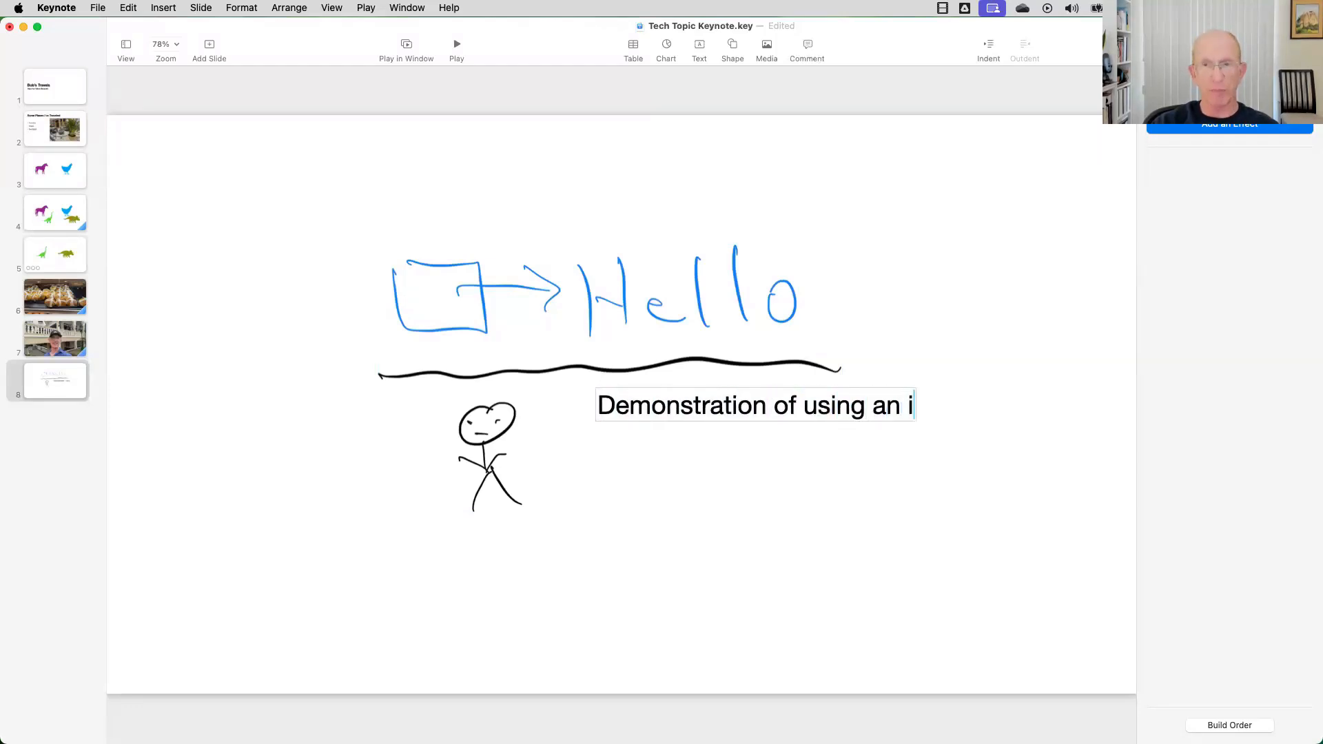
{"action": "type", "text": "Pad to ad"}
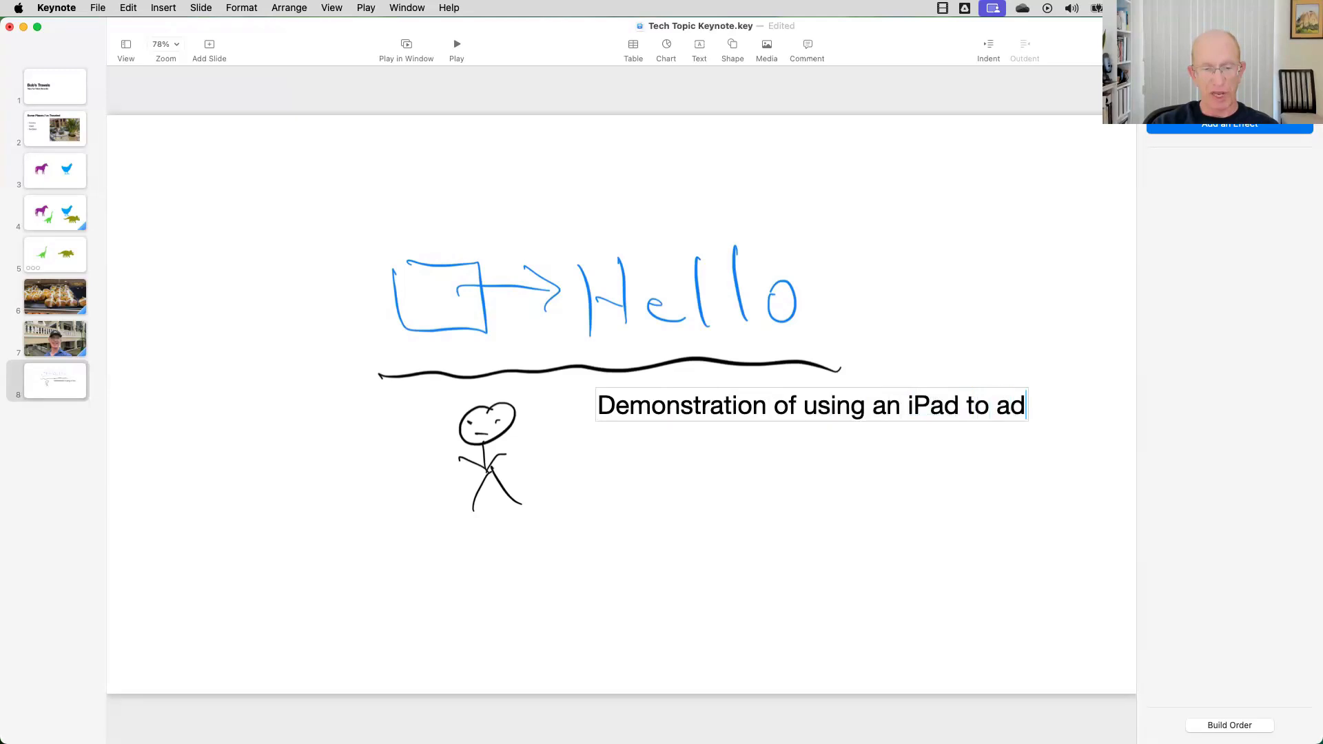
{"action": "type", "text": "d a sketch"}
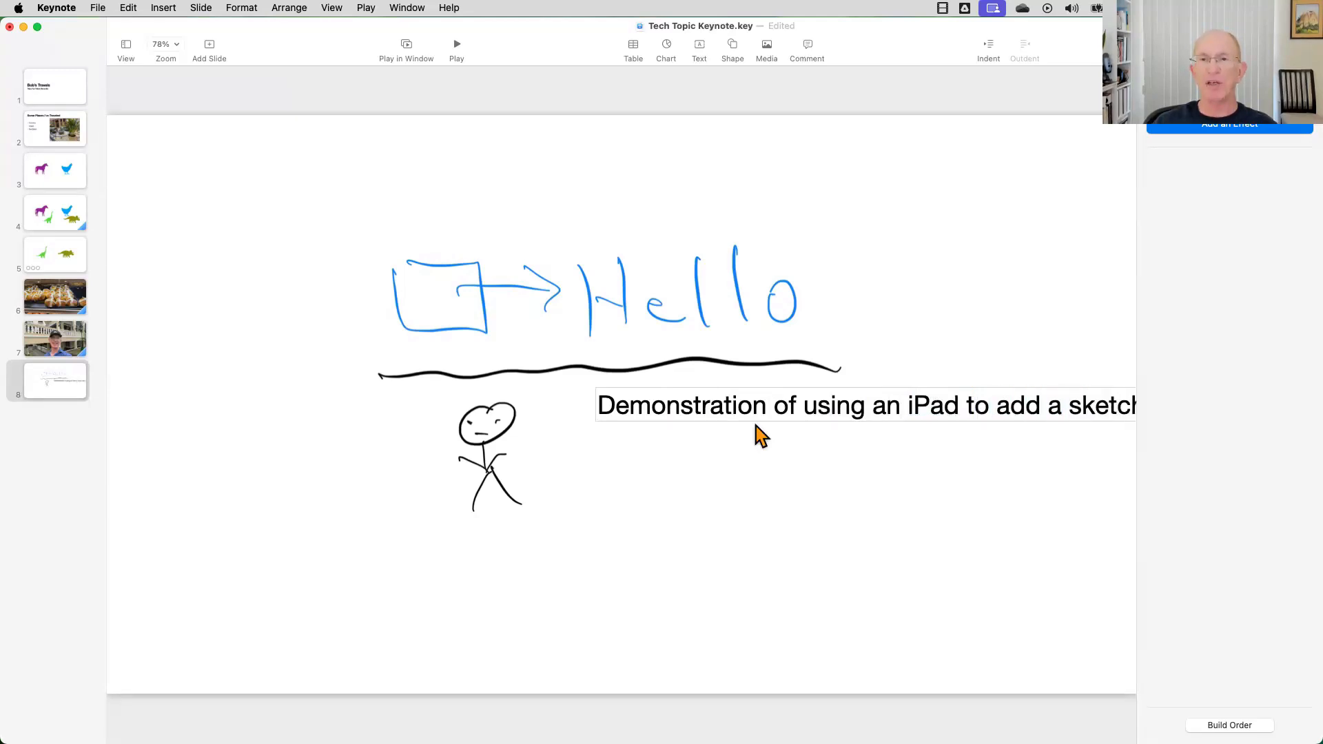
{"action": "mouse_move", "coordinate": [763, 424]}
{"action": "left_mouse_down"}
{"action": "mouse_move", "coordinate": [639, 428]}
{"action": "mouse_move", "coordinate": [638, 486]}
{"action": "mouse_move", "coordinate": [551, 581]}
{"action": "mouse_move", "coordinate": [502, 584]}
{"action": "left_mouse_up"}
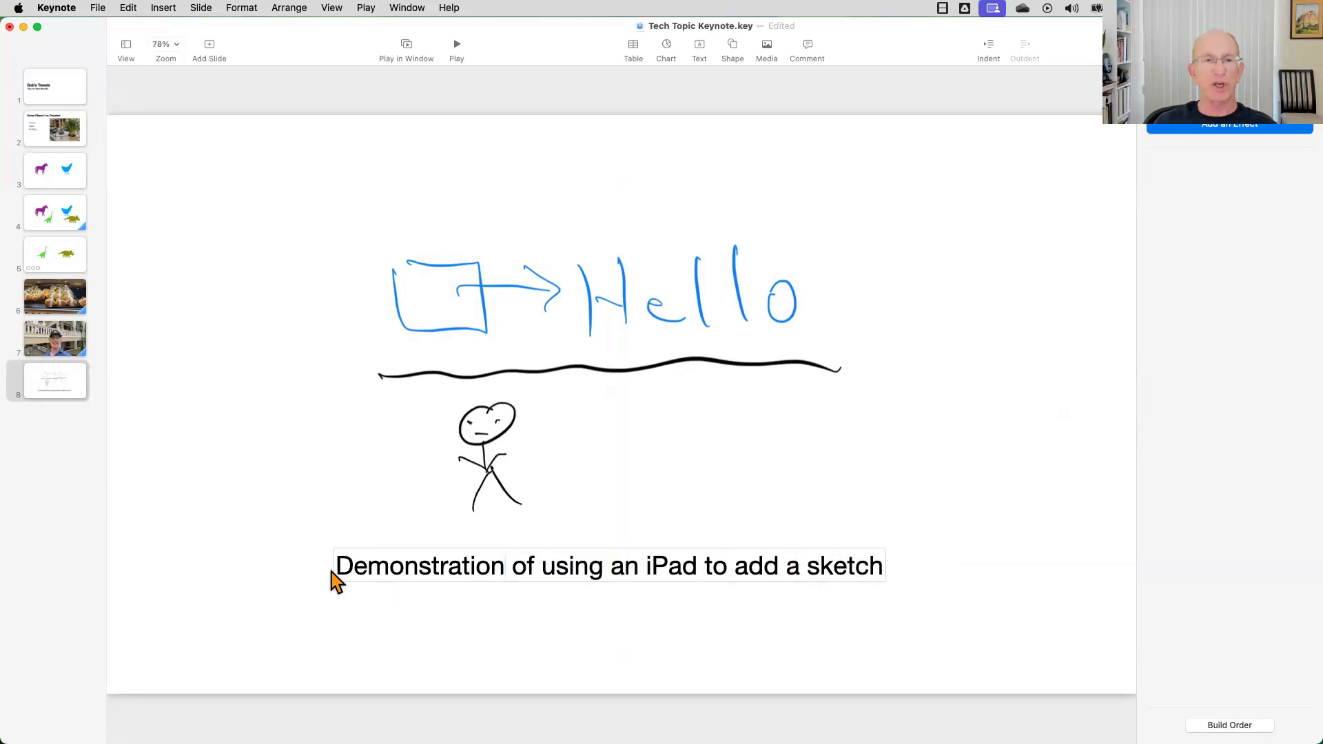
Try the Fact paragraph style on the whole caption, and replace it with the Quote paragraph style.
{"action": "left_click_drag", "start_coordinate": [340, 566], "coordinate": [899, 565]}
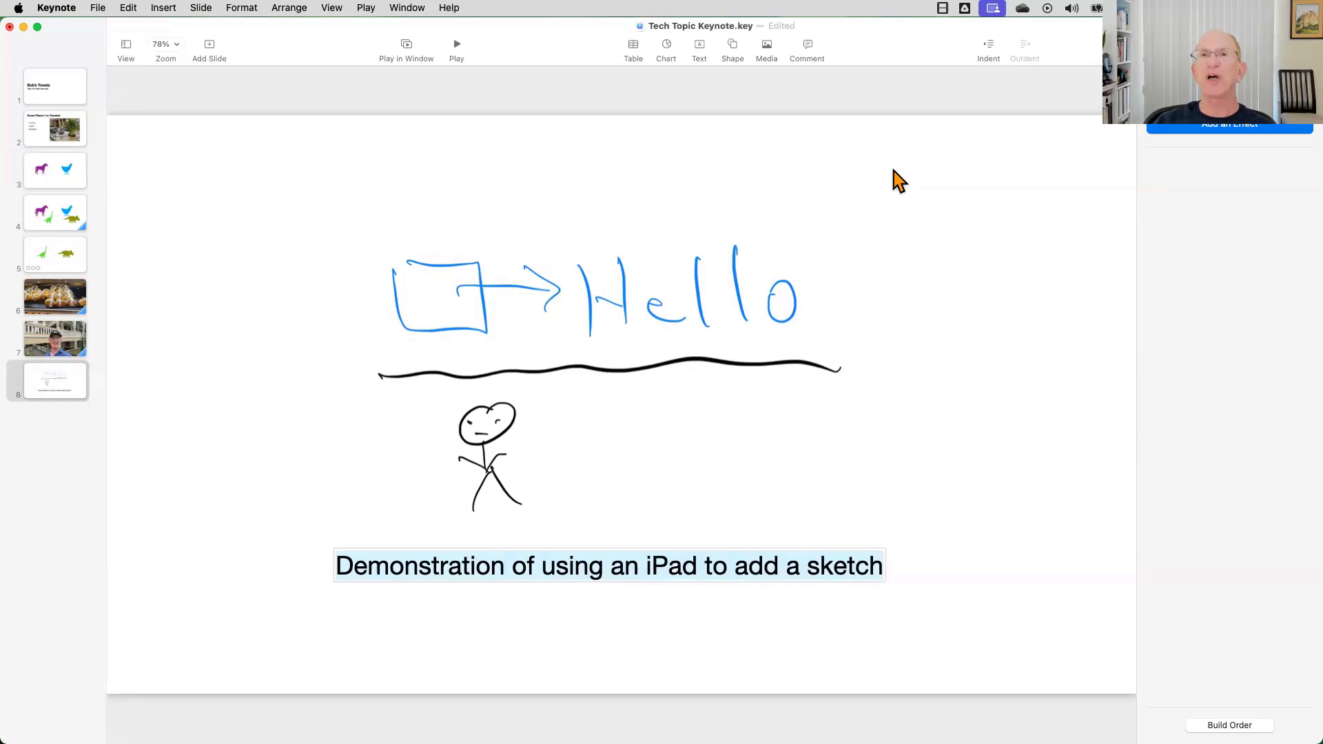
{"action": "left_click", "coordinate": [1221, 45]}
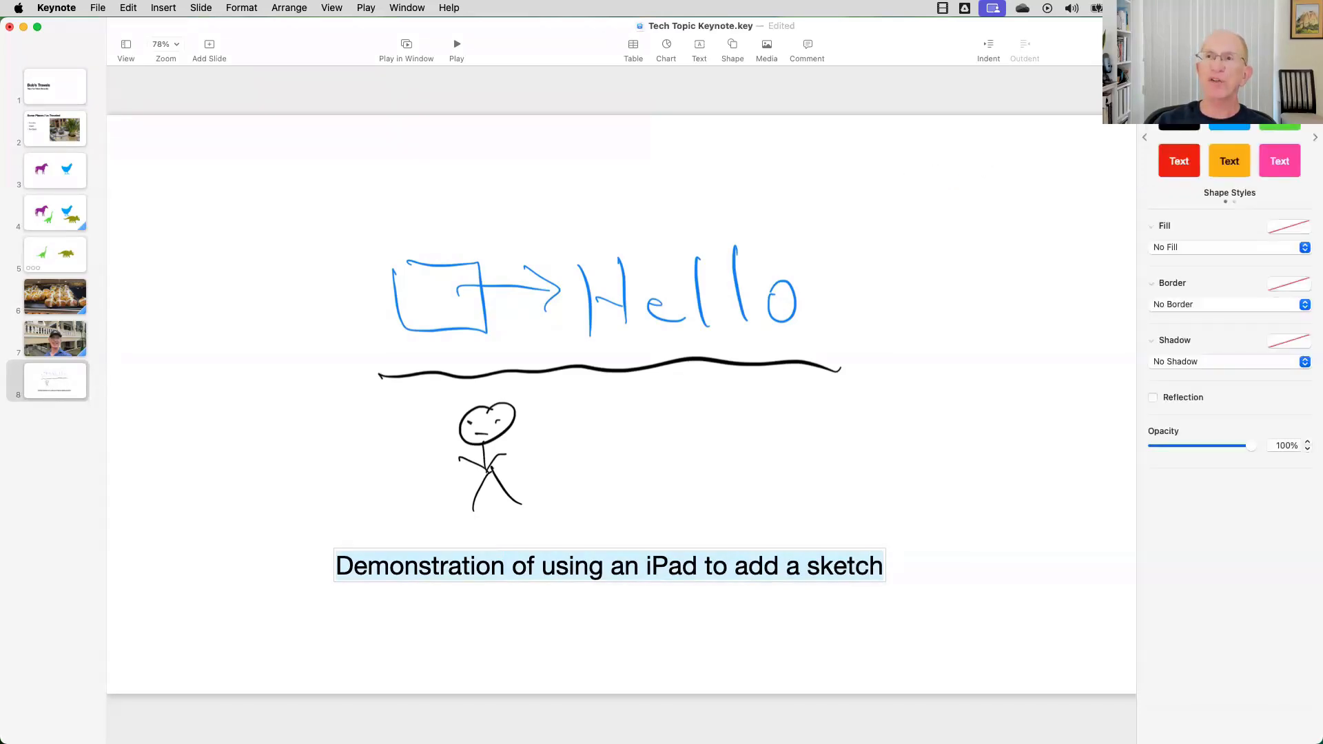
{"action": "left_click", "coordinate": [1230, 75]}
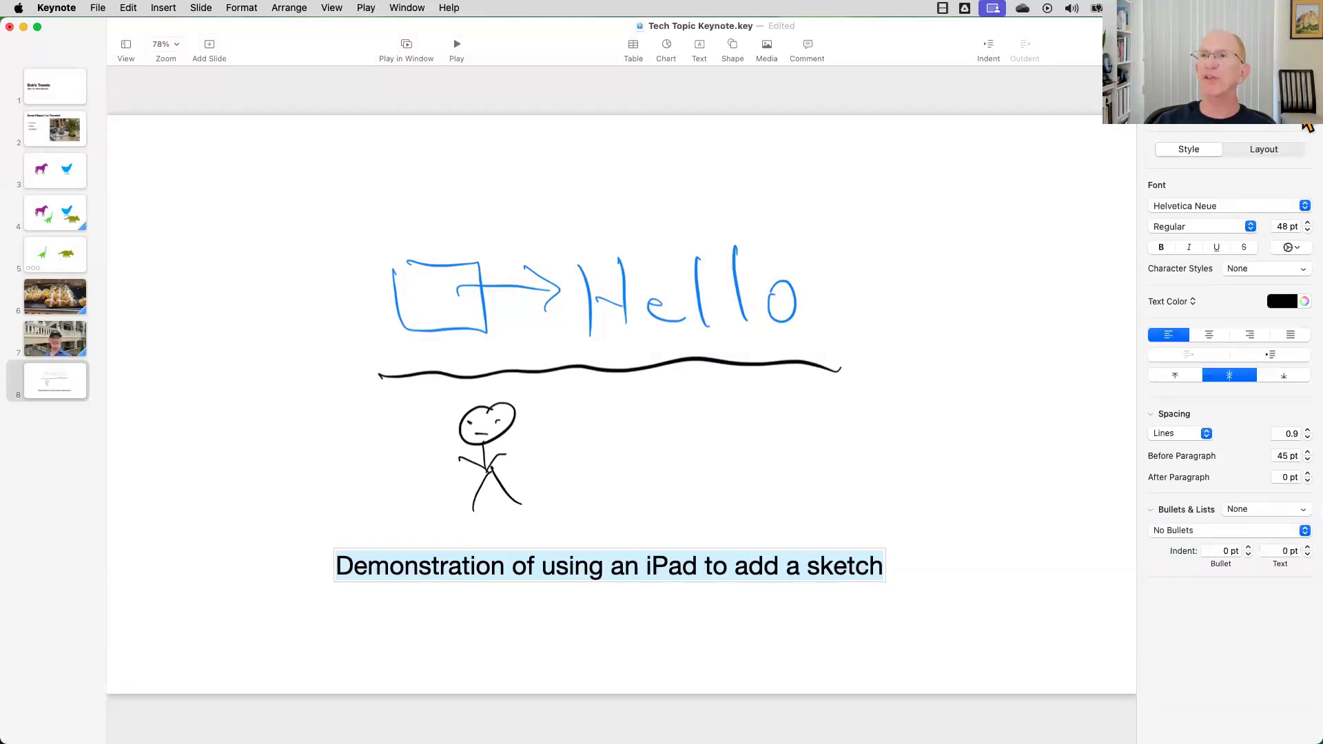
{"action": "left_click", "coordinate": [1297, 130]}
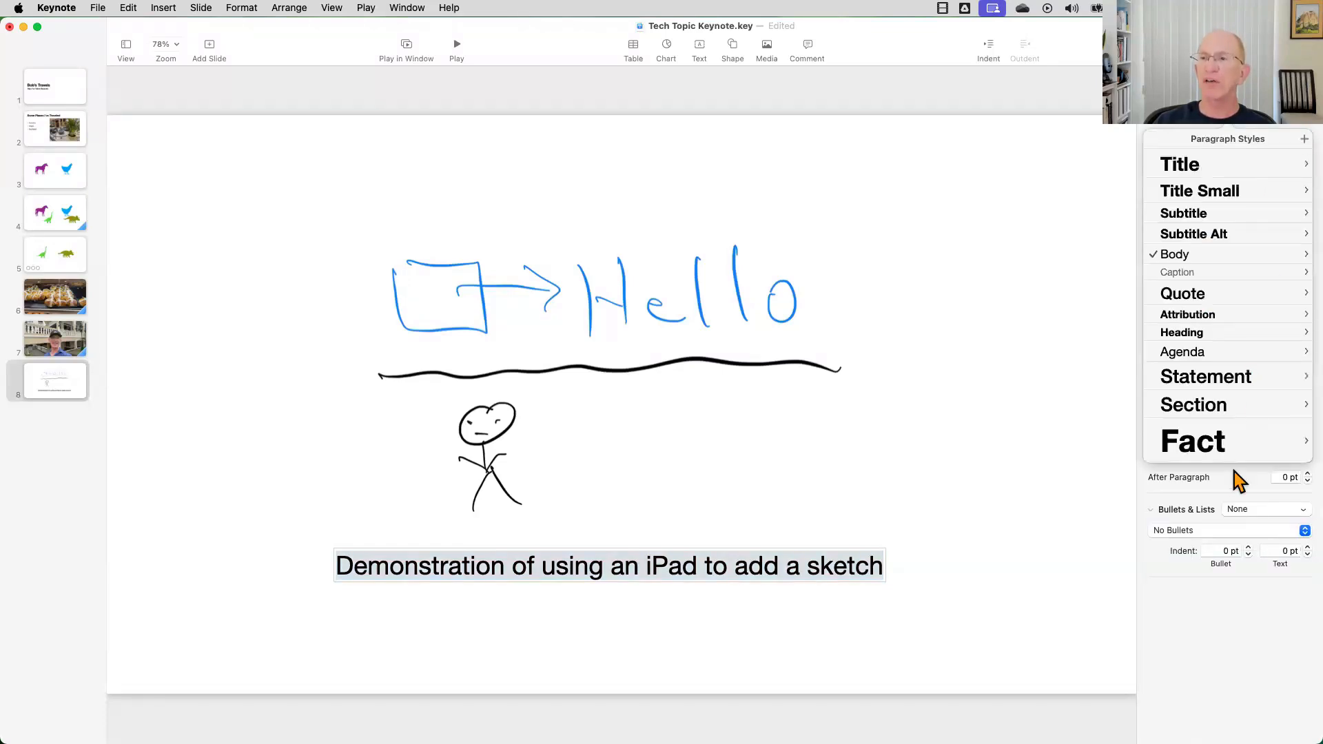
{"action": "left_click", "coordinate": [1204, 442]}
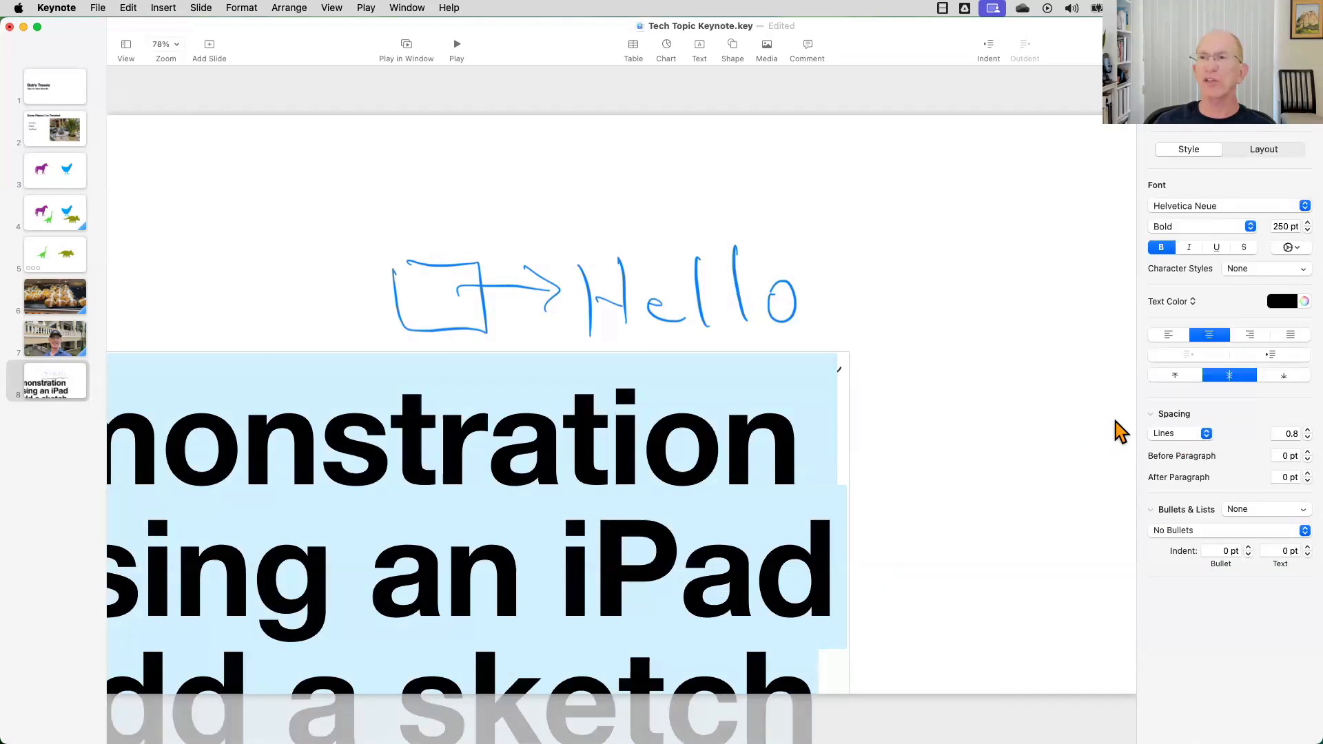
{"action": "left_click", "coordinate": [1296, 131]}
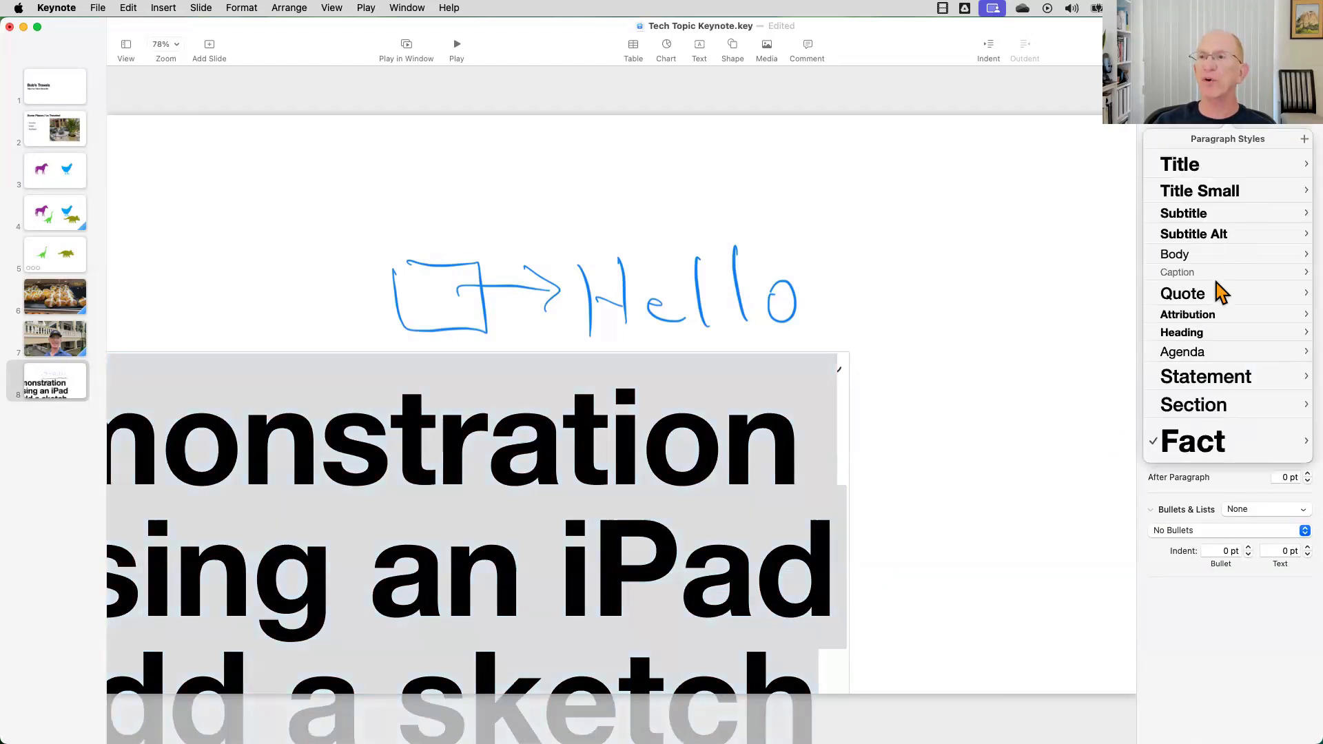
{"action": "left_click", "coordinate": [1183, 294]}
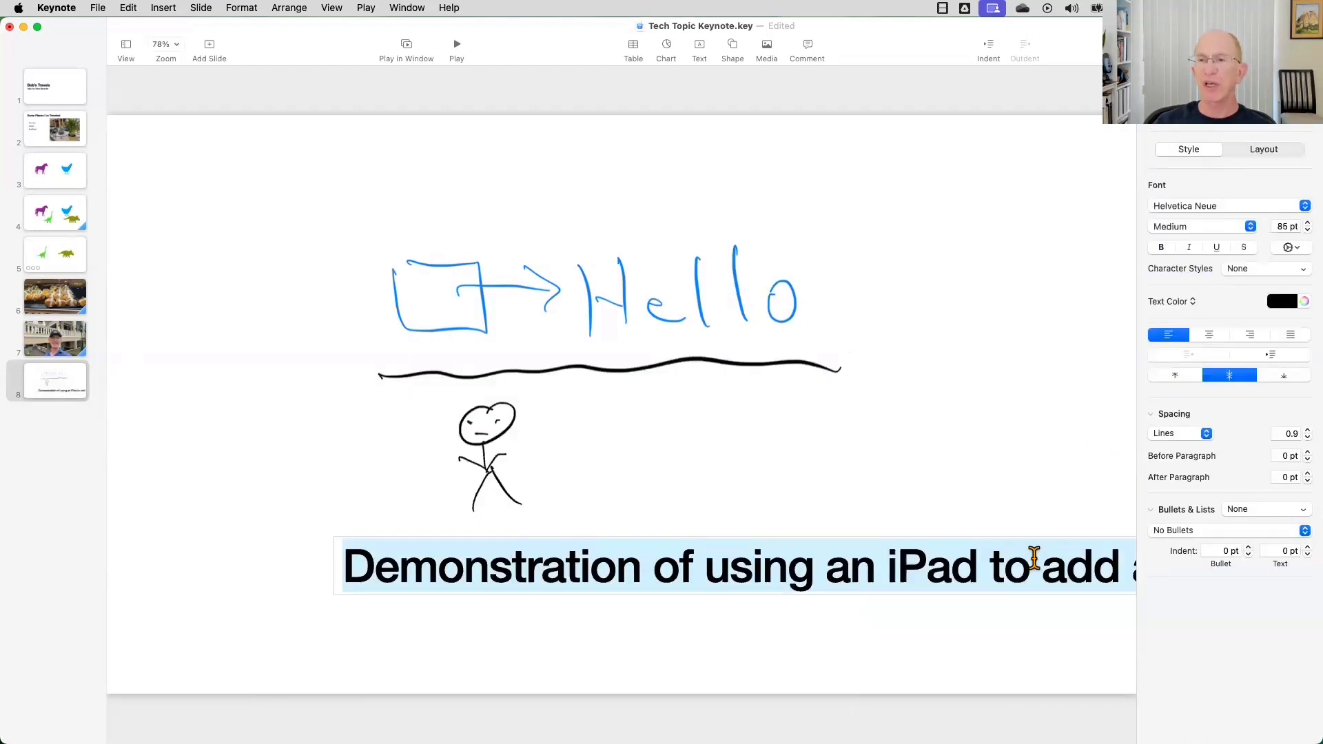
Set the caption's font to Herculanum and its text color to the Strawberry pencil color.
{"action": "left_click", "coordinate": [1235, 206]}
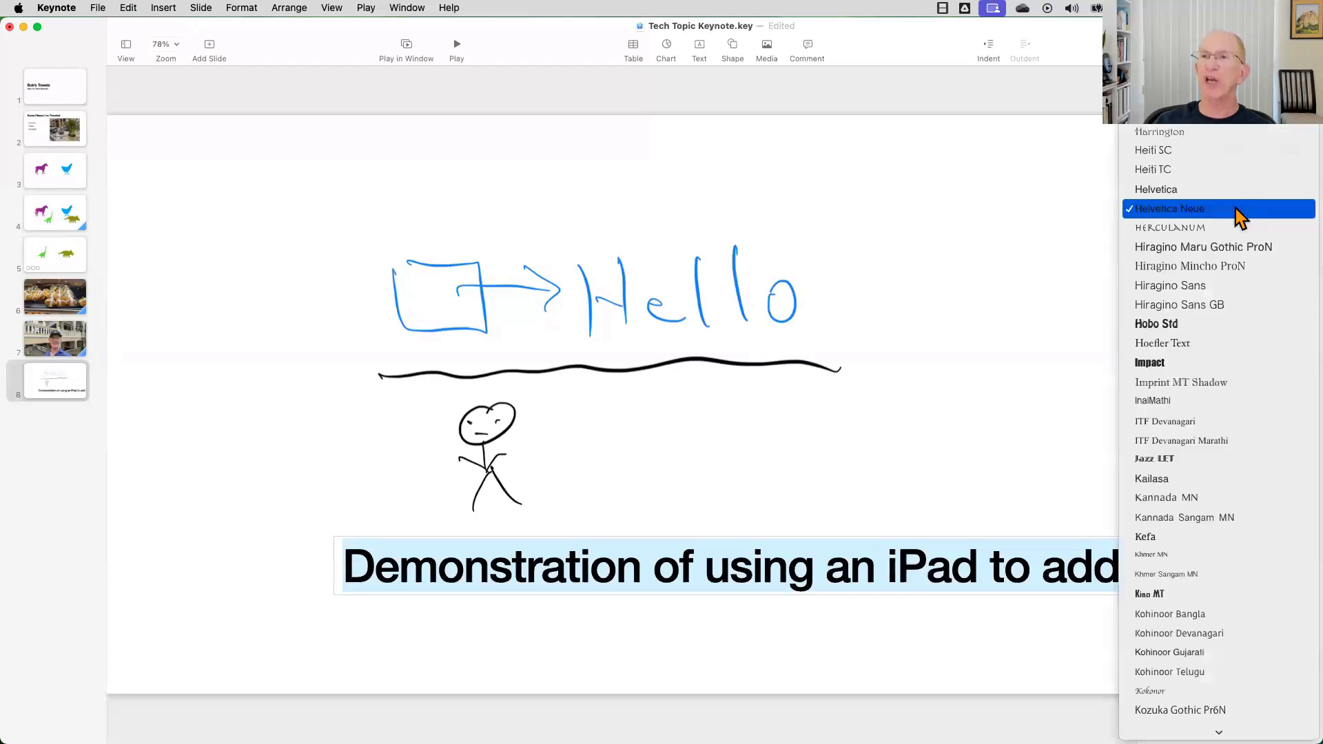
{"action": "left_click", "coordinate": [1200, 229]}
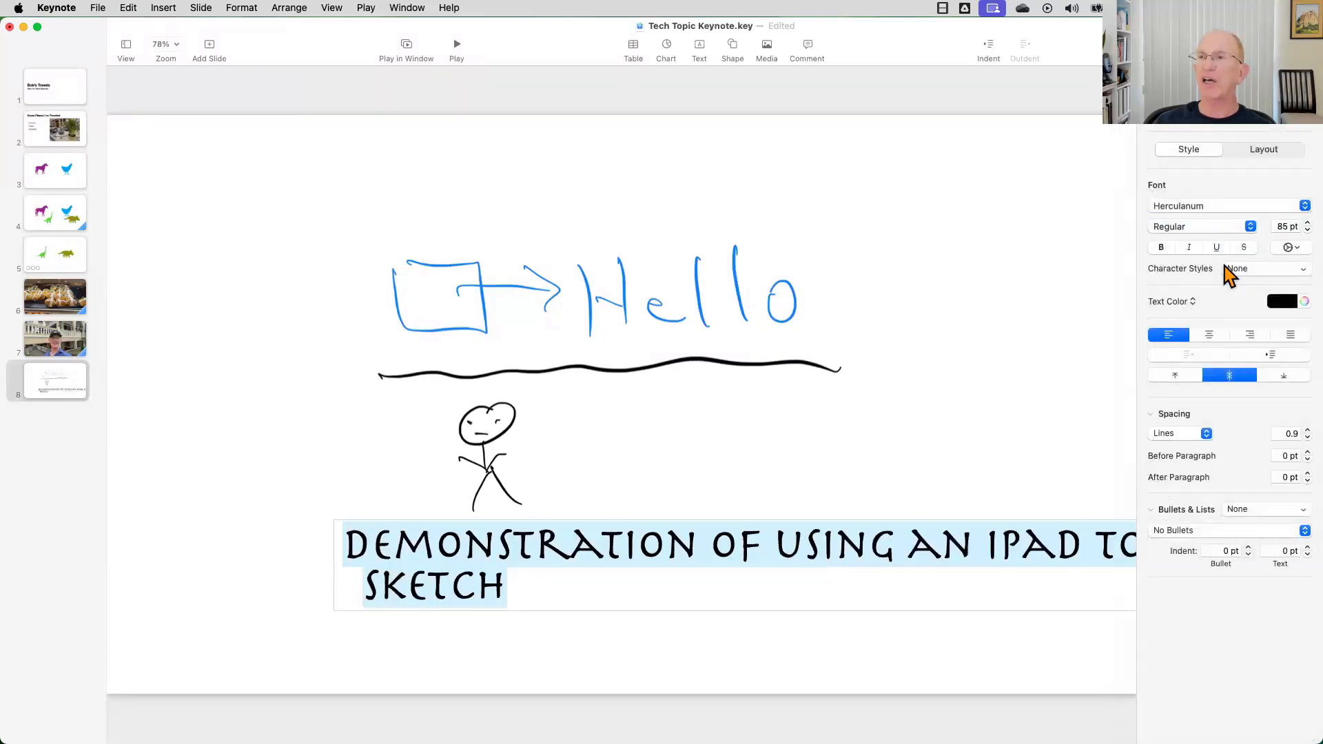
{"action": "left_click", "coordinate": [1305, 302]}
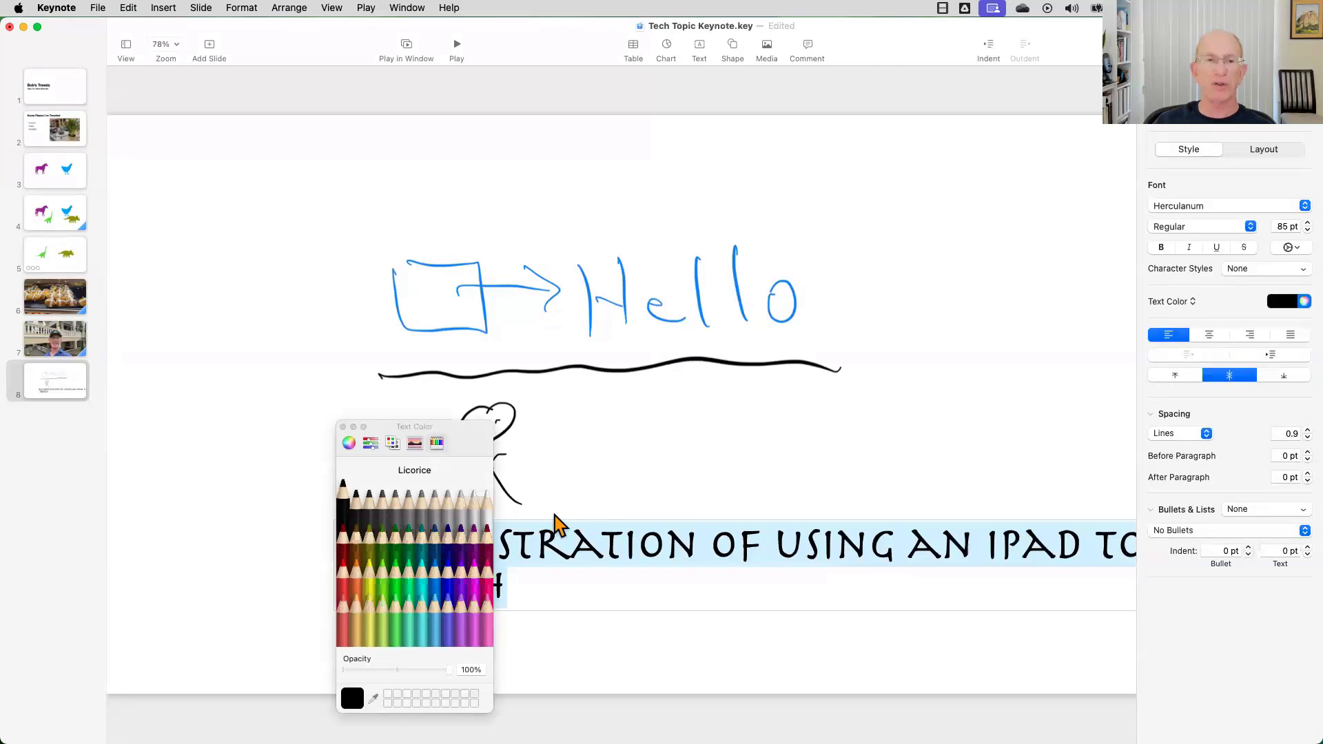
{"action": "left_click", "coordinate": [492, 573]}
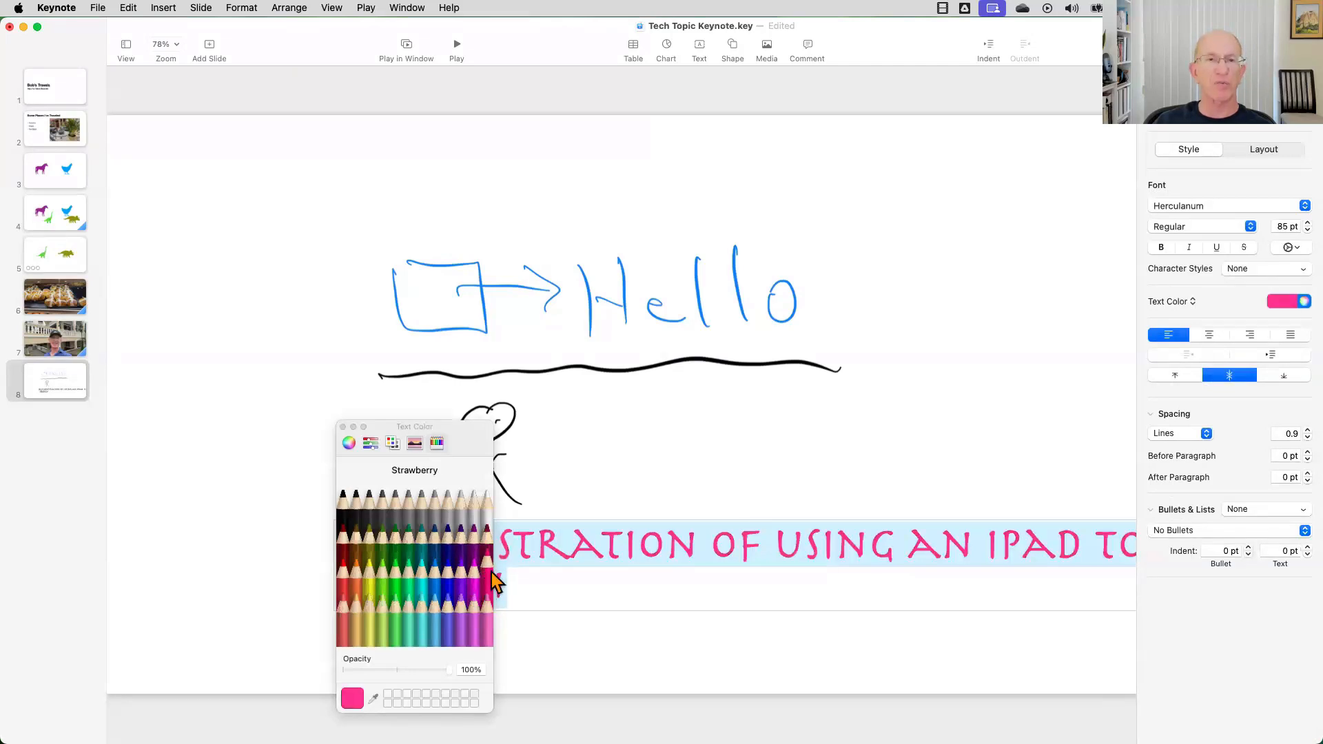
{"action": "left_click", "coordinate": [342, 427]}
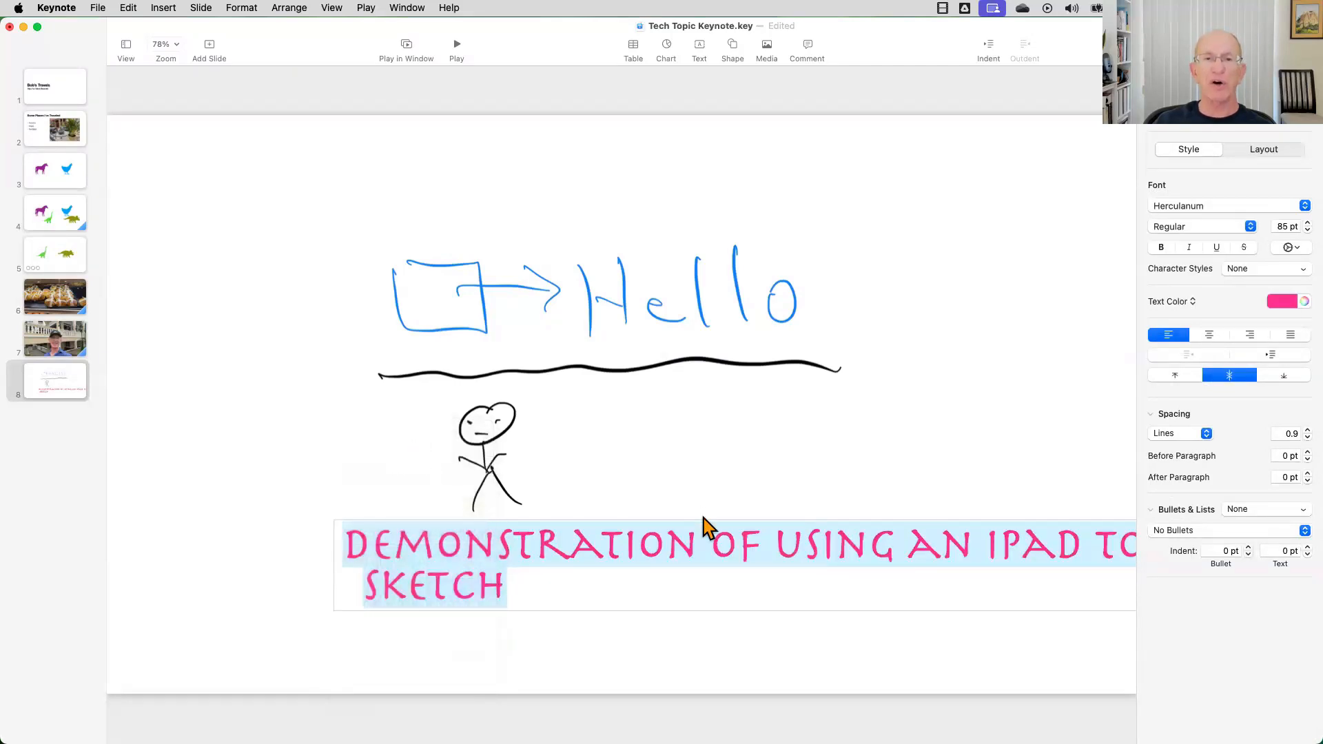
Move the caption text box left so that it fits within the slide's width below the sketch.
{"action": "left_click", "coordinate": [745, 507]}
{"action": "left_click_drag", "start_coordinate": [756, 536], "coordinate": [663, 523]}
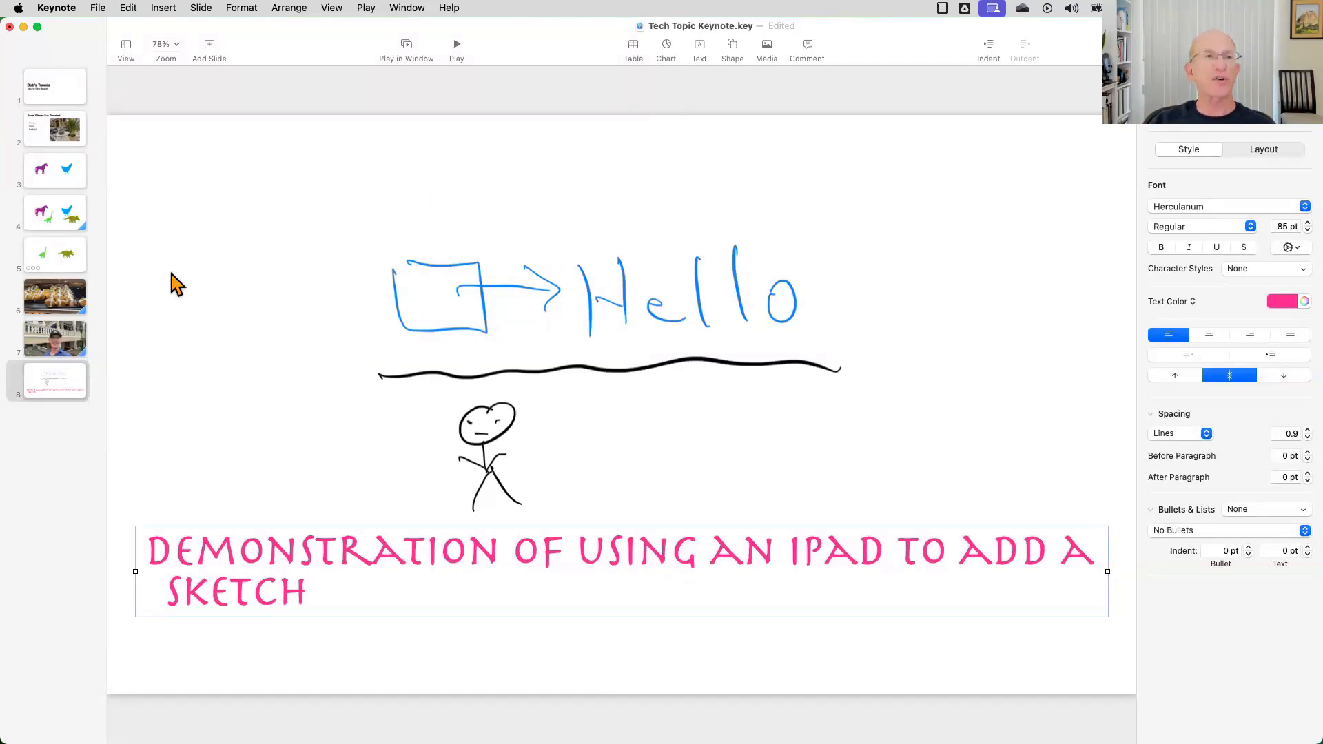
Add a Blank slide after the sketch slide and place a 2D column chart in blue and green near its center.
{"action": "left_click", "coordinate": [209, 52]}
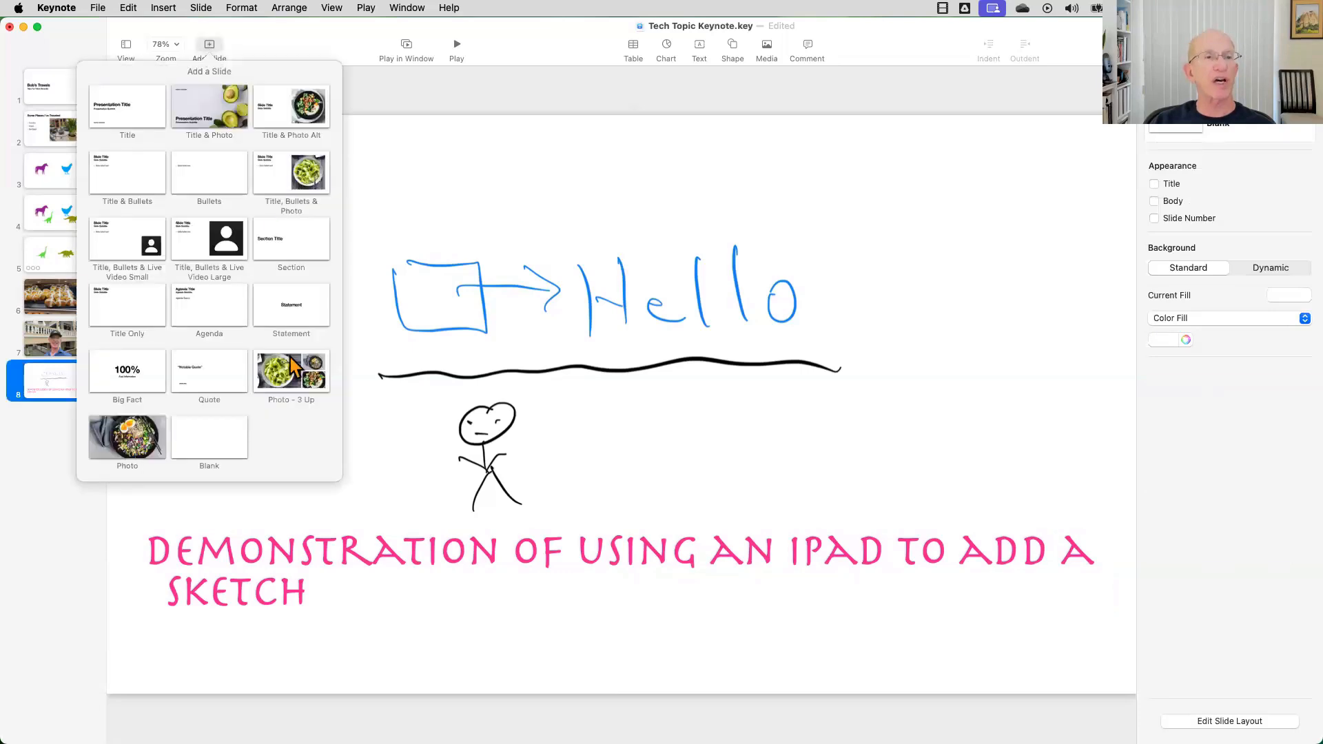
{"action": "left_click", "coordinate": [201, 436]}
{"action": "left_click", "coordinate": [667, 50]}
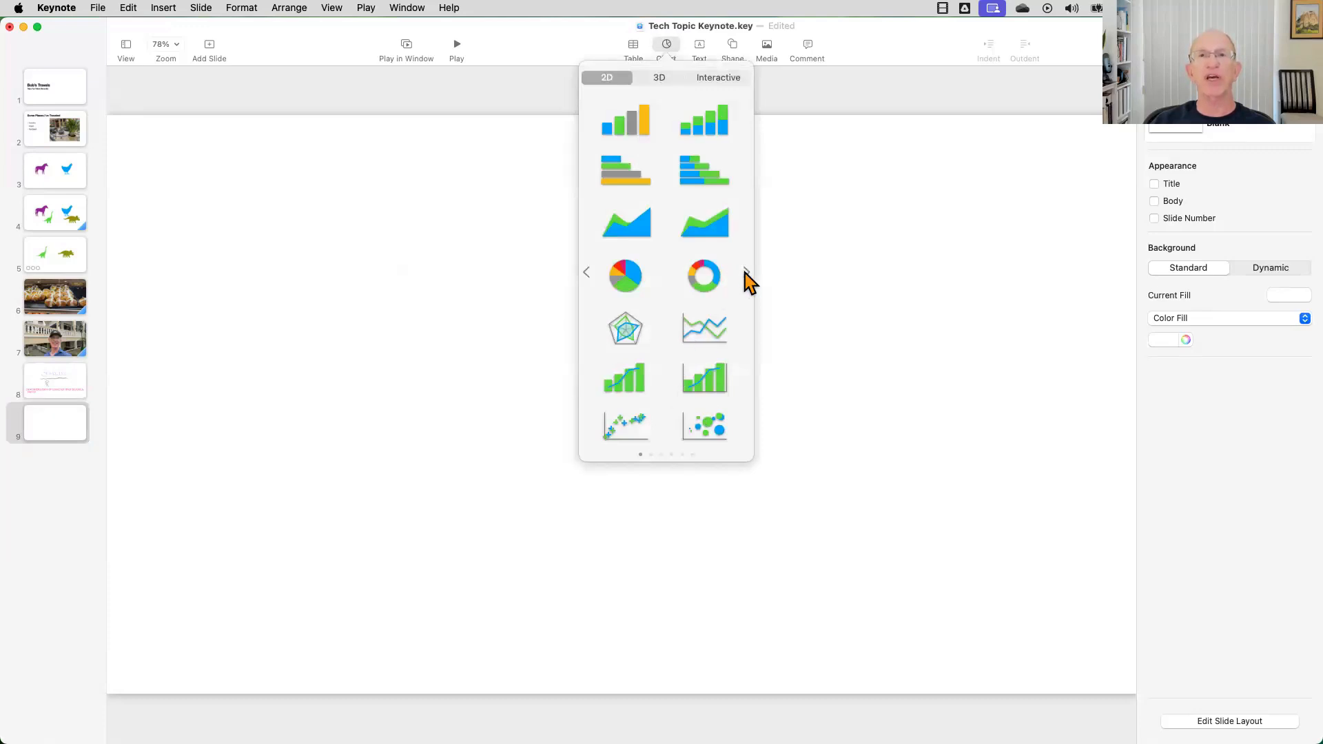
{"action": "left_click", "coordinate": [671, 81]}
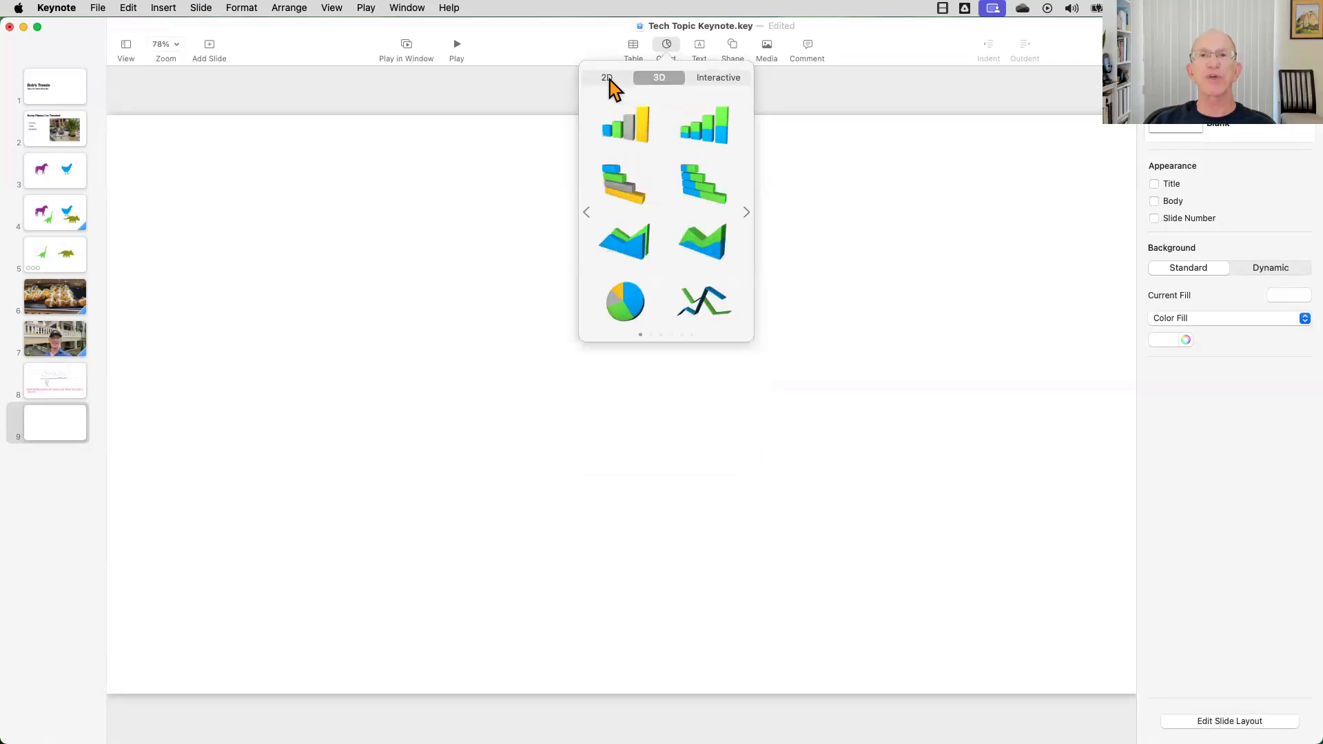
{"action": "left_click", "coordinate": [622, 82]}
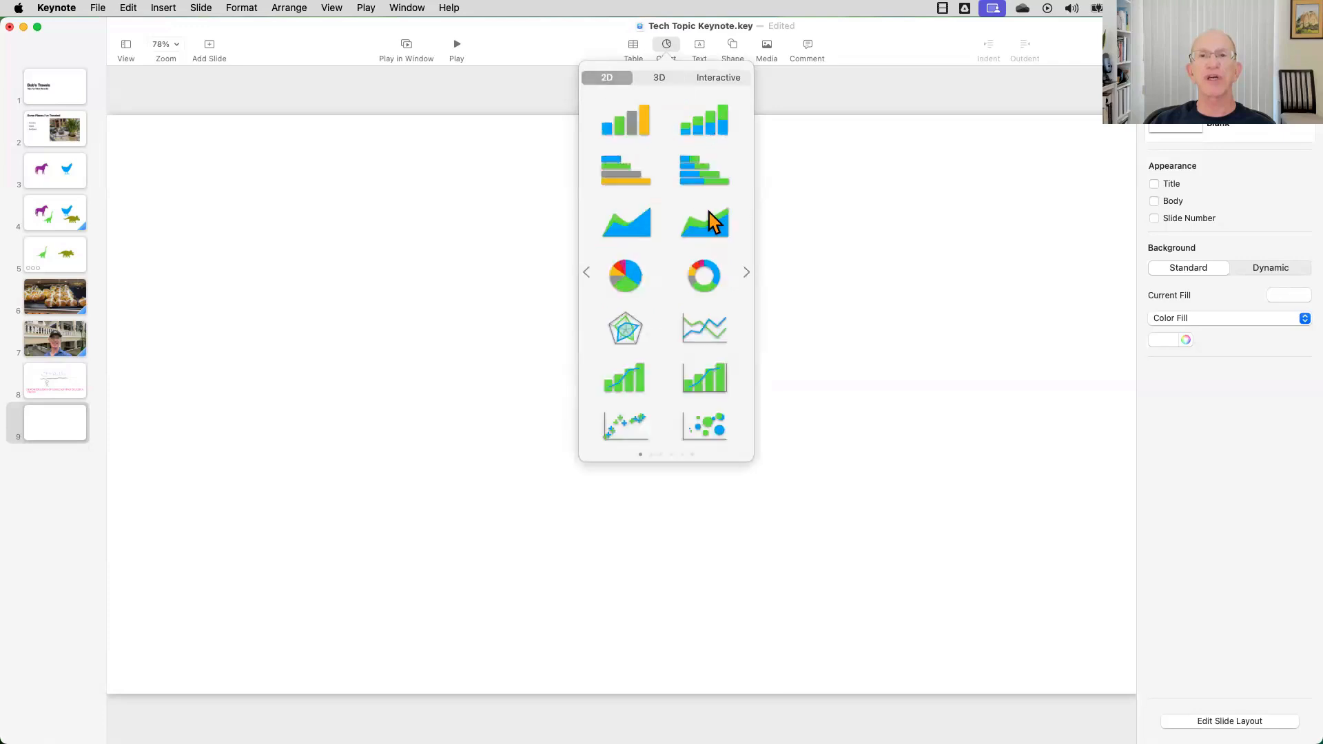
{"action": "left_click", "coordinate": [746, 272]}
{"action": "left_click", "coordinate": [746, 272]}
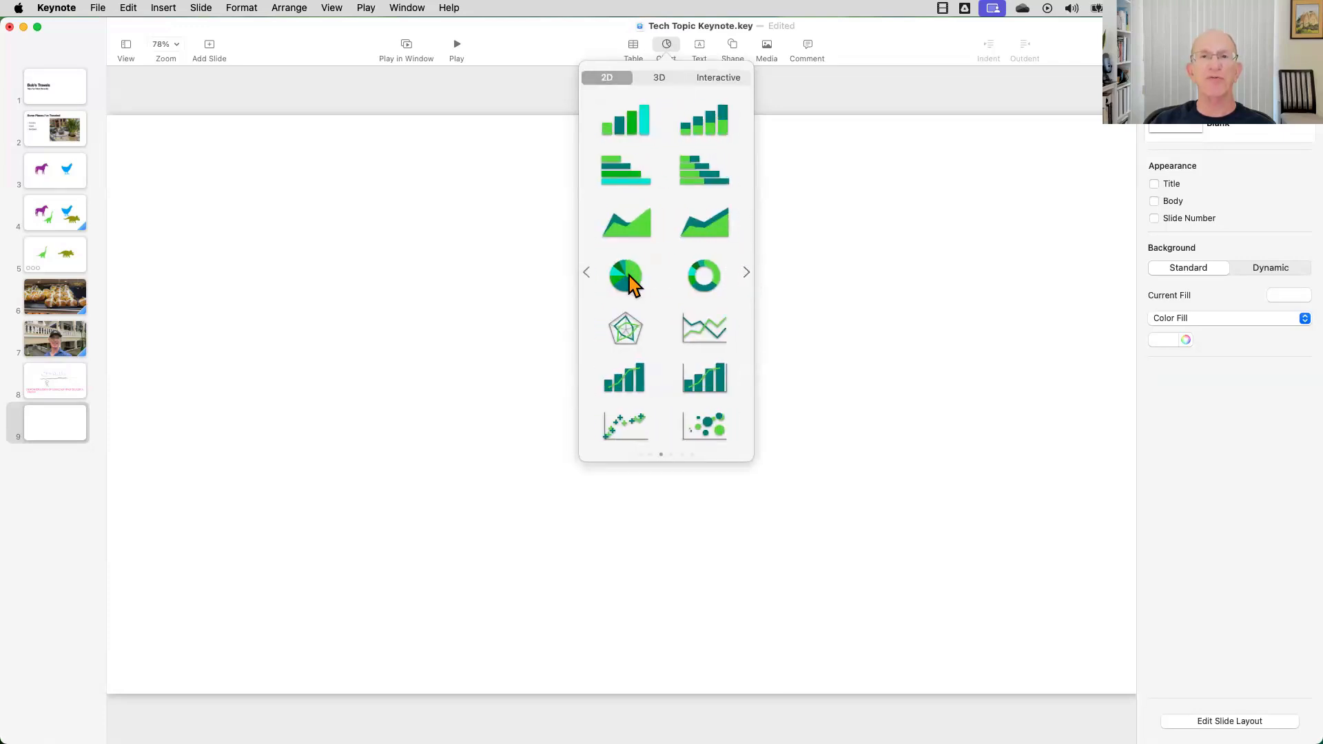
{"action": "left_click", "coordinate": [587, 273]}
{"action": "left_click", "coordinate": [587, 273]}
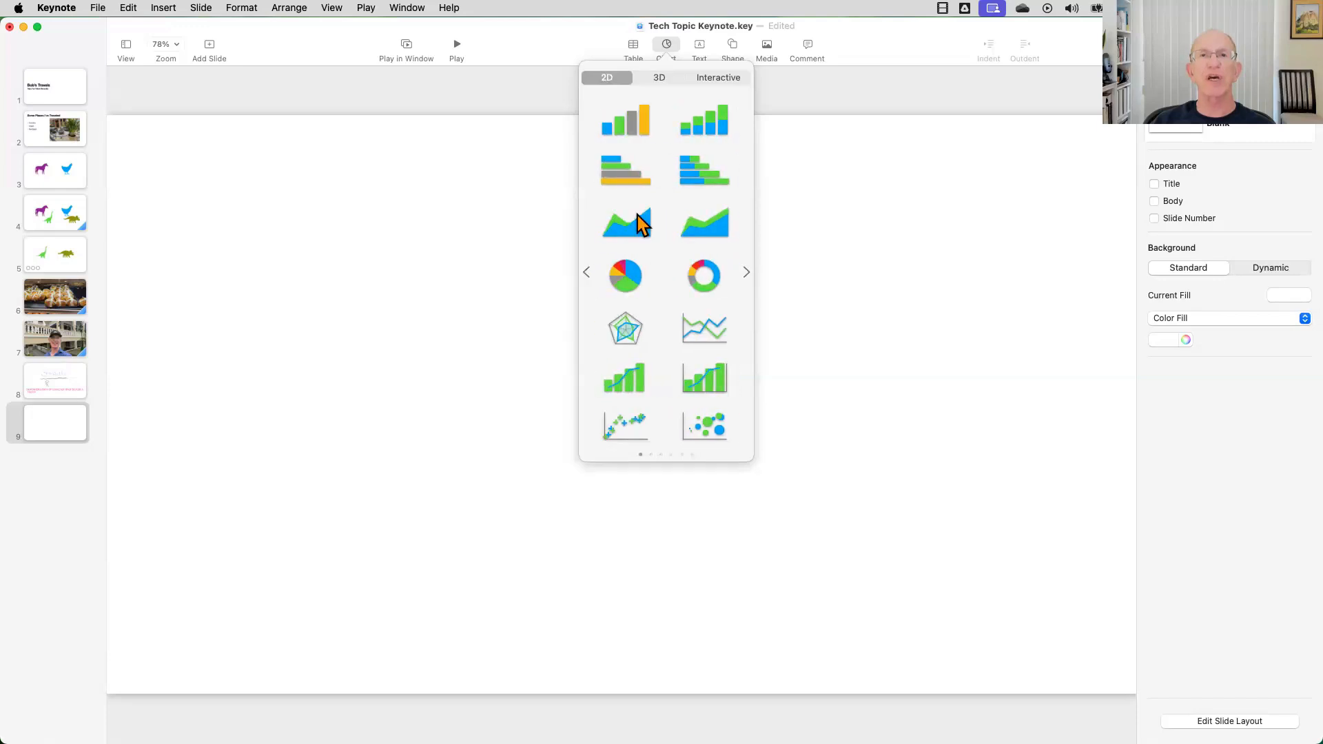
{"action": "left_click", "coordinate": [634, 135]}
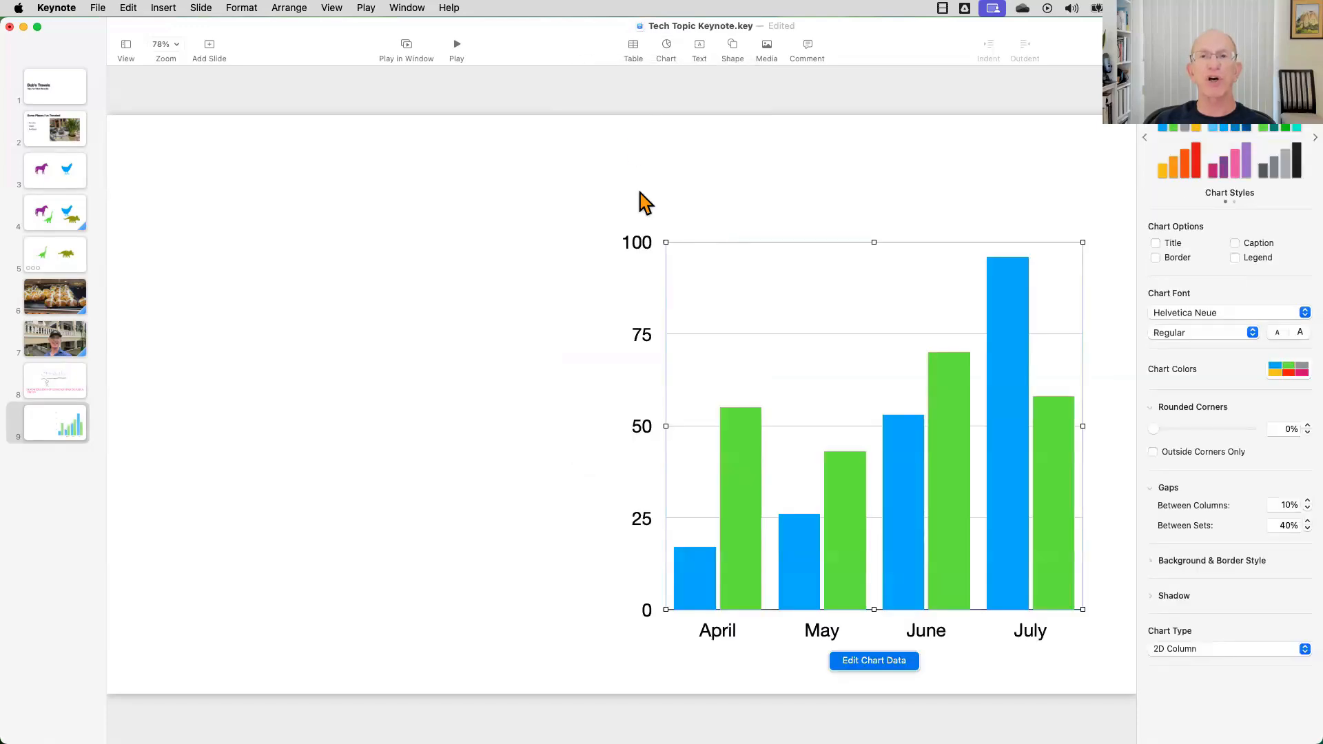
{"action": "left_click_drag", "start_coordinate": [889, 382], "coordinate": [637, 340]}
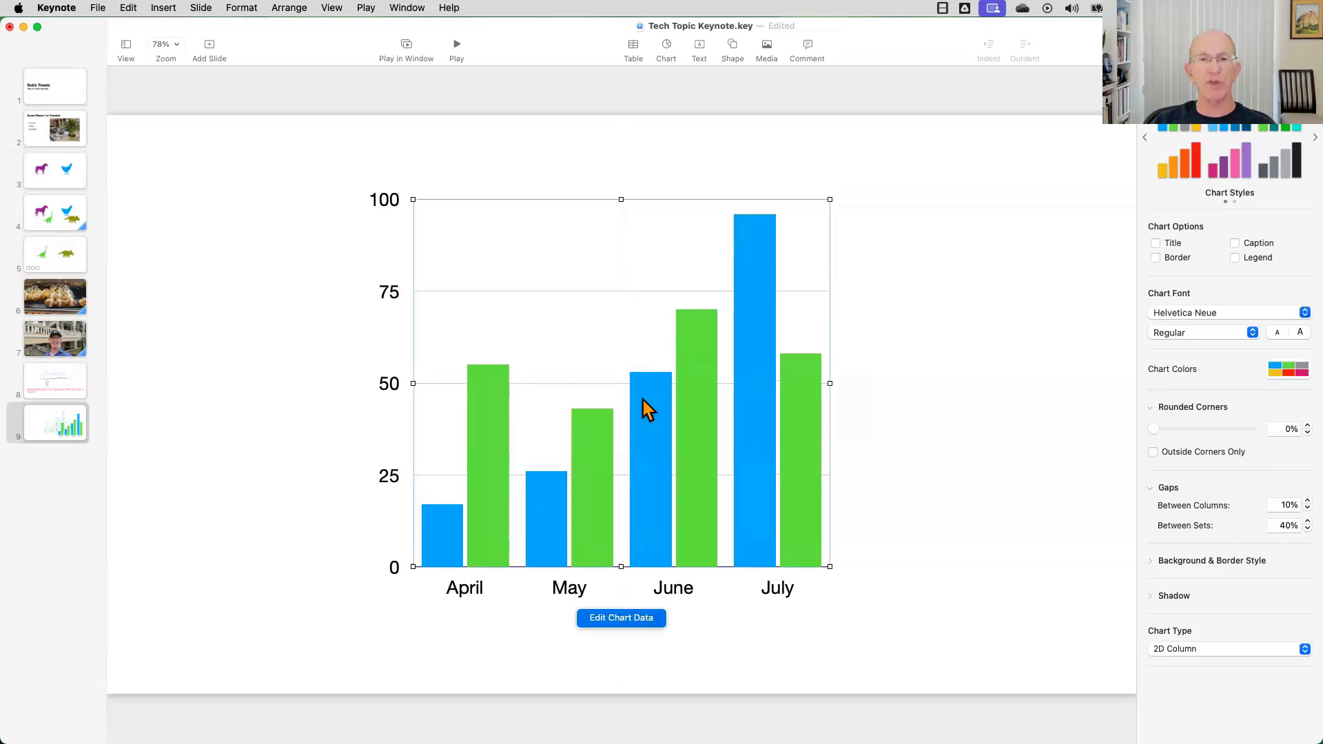
Open the column chart's data and rename the April column heading as "JAn".
{"action": "left_click", "coordinate": [625, 623]}
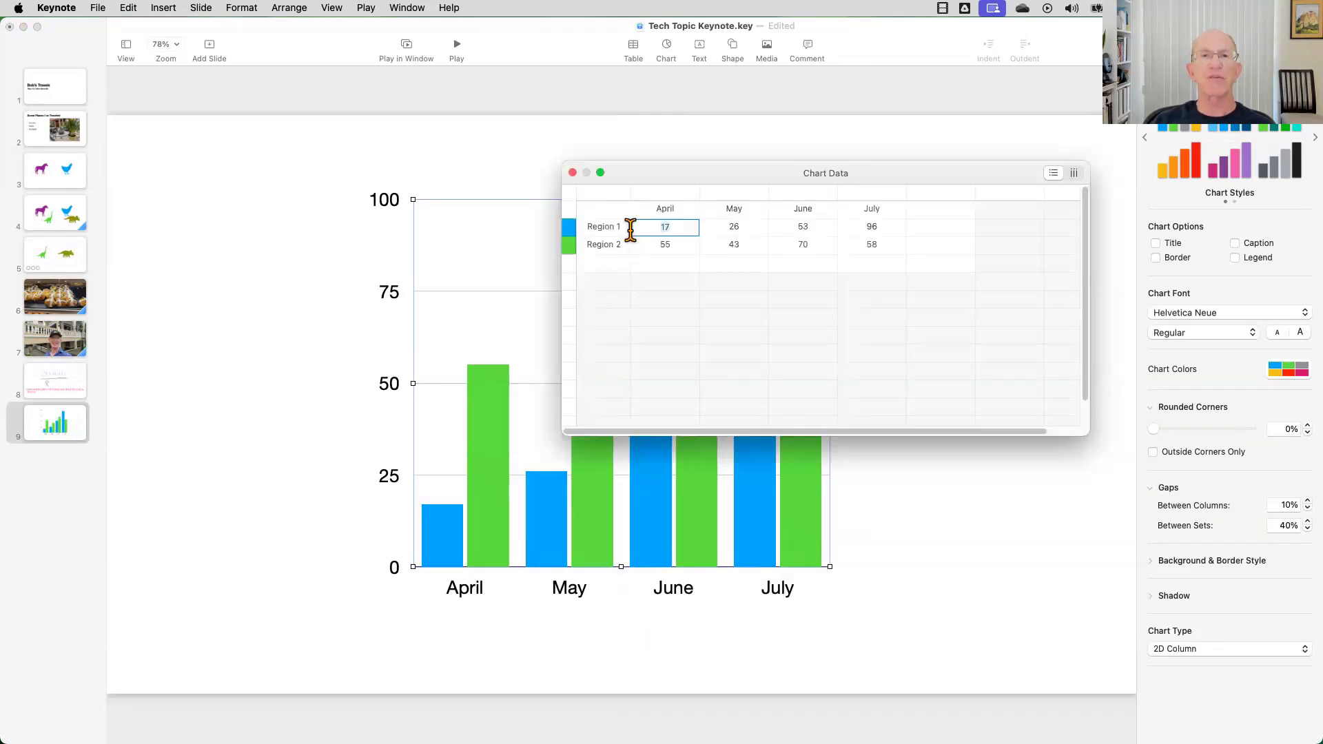
{"action": "left_click", "coordinate": [617, 232]}
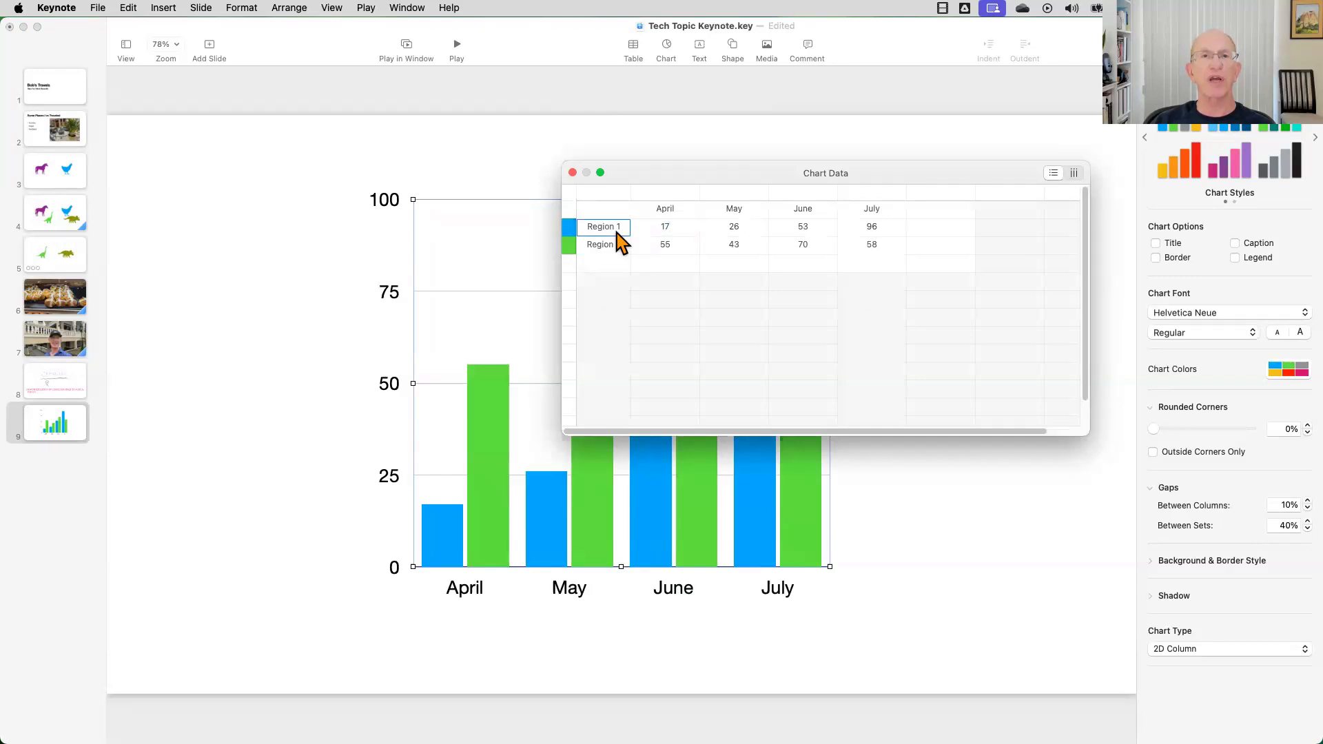
{"action": "left_click", "coordinate": [609, 242]}
{"action": "left_click", "coordinate": [664, 229]}
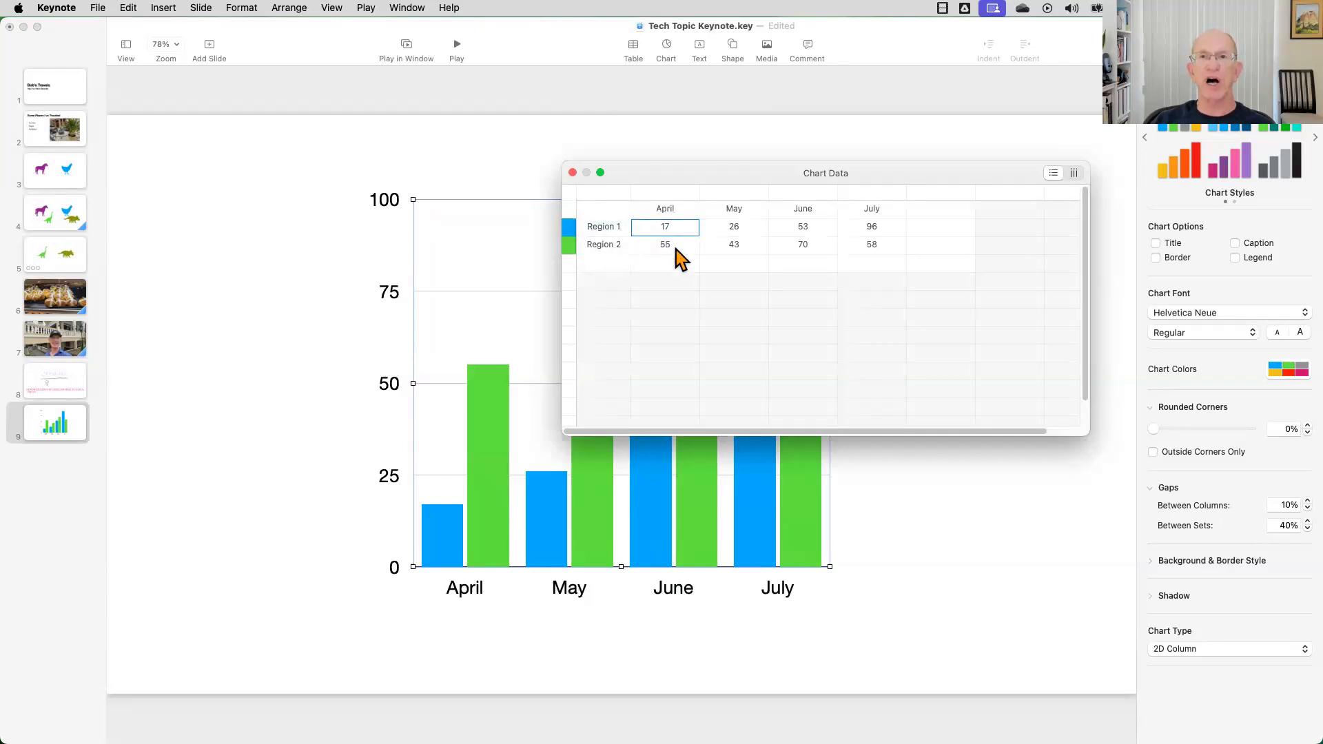
{"action": "left_click", "coordinate": [687, 212]}
{"action": "double_click", "coordinate": [685, 210]}
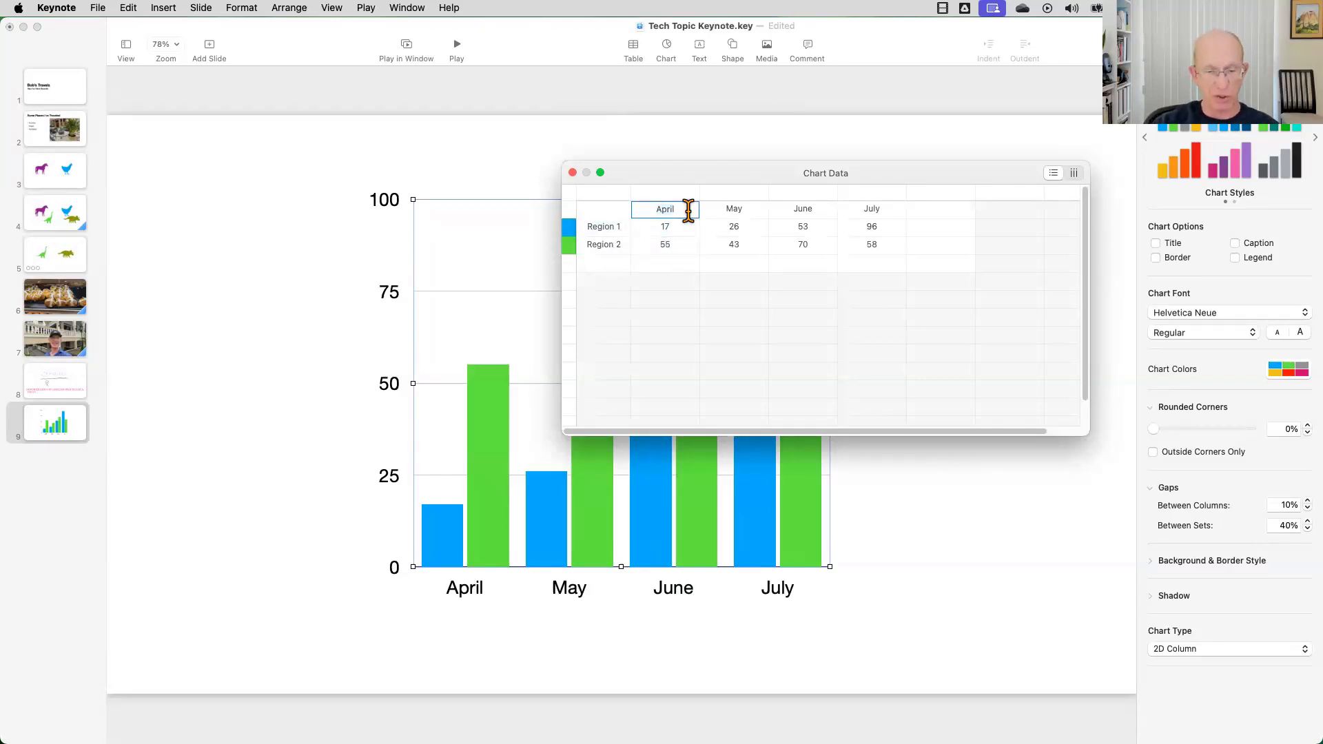
{"action": "type", "text": "JAn"}
{"action": "key", "text": "Tab"}
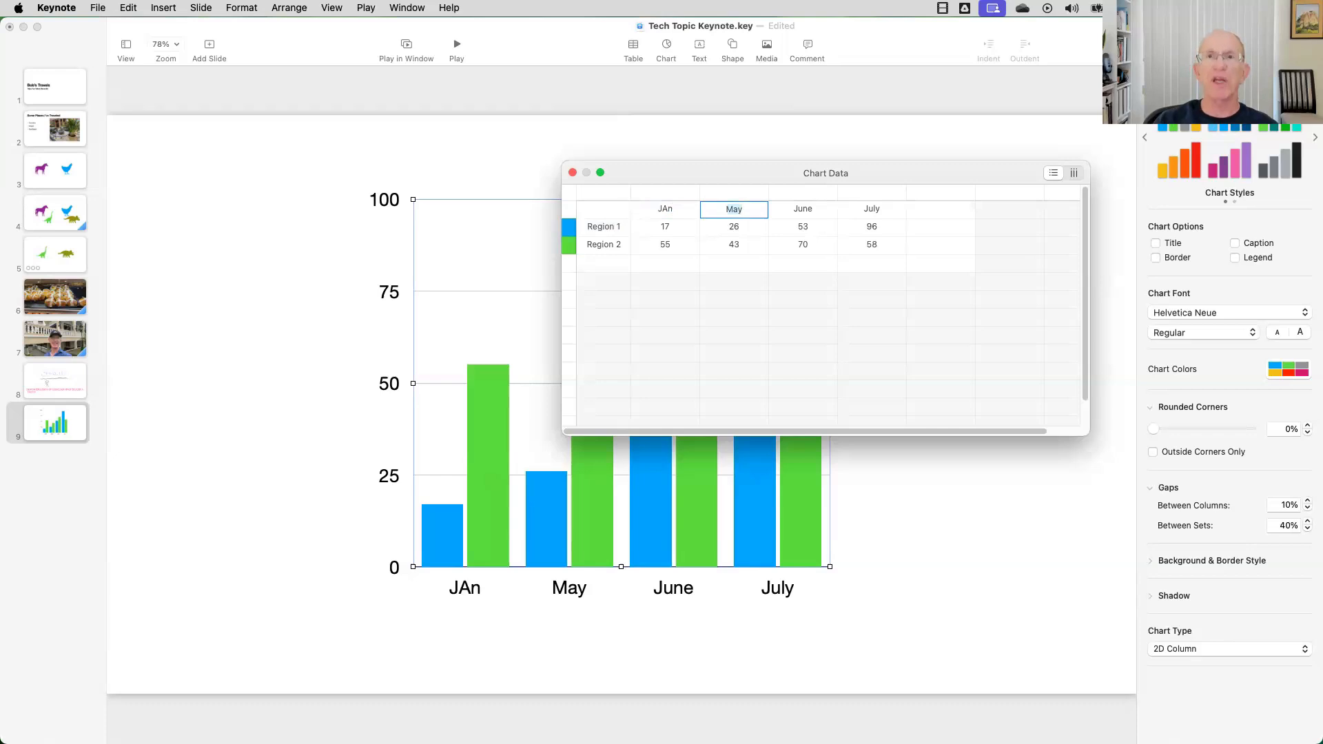
Try to re-enter the first month heading in the chart data.
{"action": "left_click", "coordinate": [672, 213]}
{"action": "type", "text": "JA"}
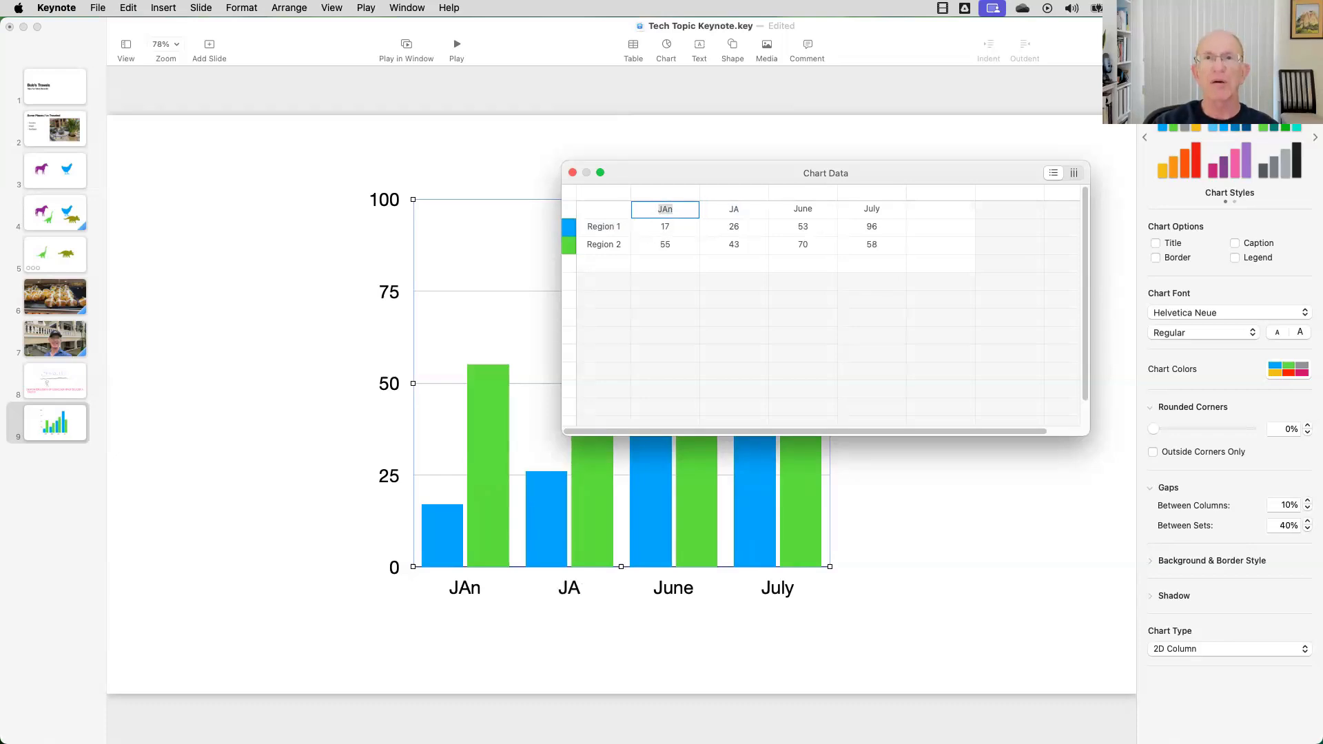
{"action": "left_click", "coordinate": [676, 206]}
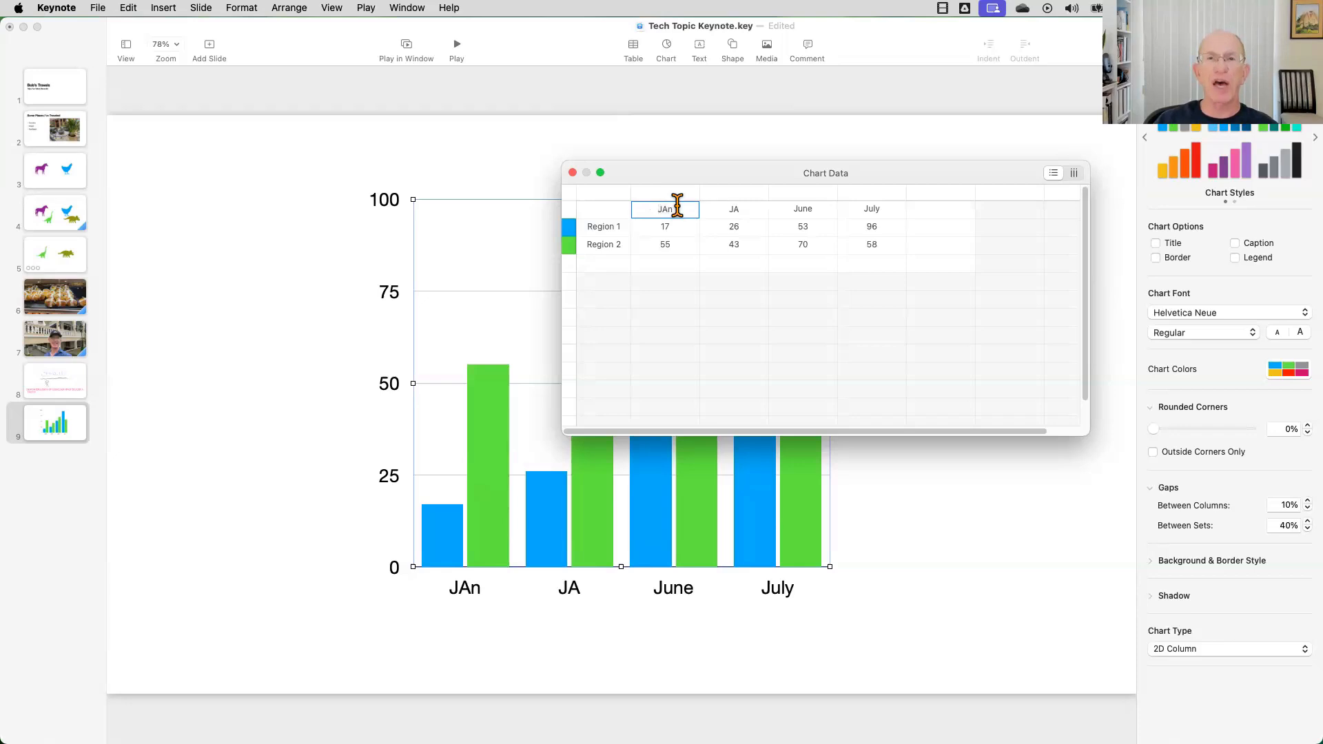
{"action": "left_click_drag", "start_coordinate": [677, 205], "coordinate": [629, 207]}
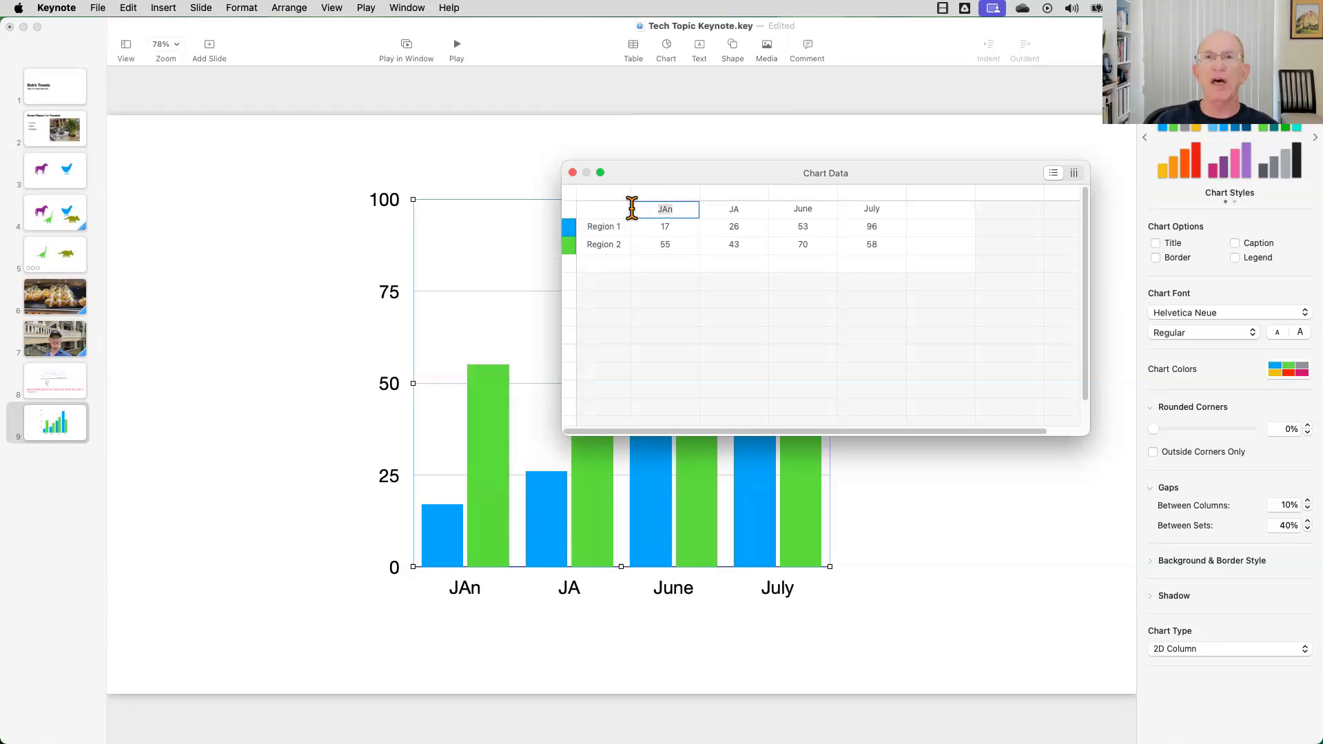
Change the second month heading in the chart data to "Feb".
{"action": "left_click", "coordinate": [734, 210]}
{"action": "type", "text": "Fe"}
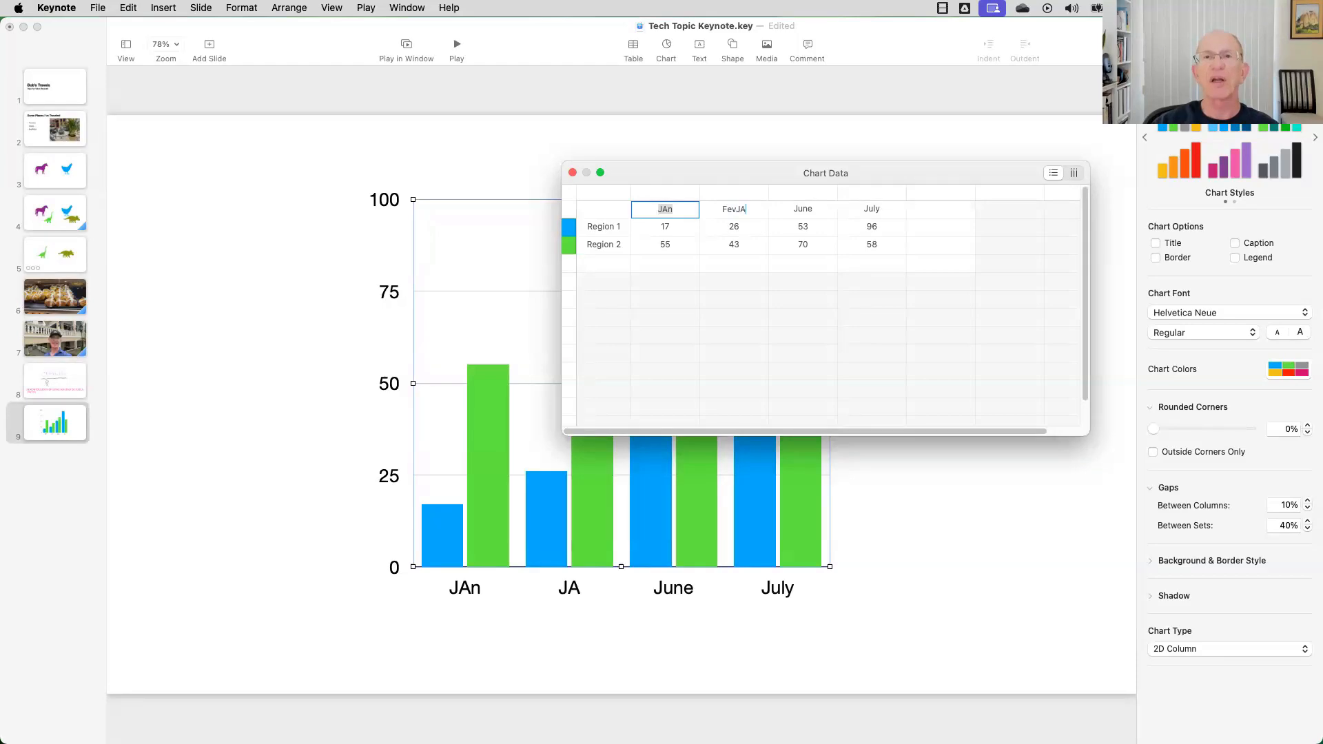
{"action": "key", "text": "BackSpace"}
{"action": "key", "text": "BackSpace"}
{"action": "type", "text": "b"}
{"action": "key", "text": "Return"}
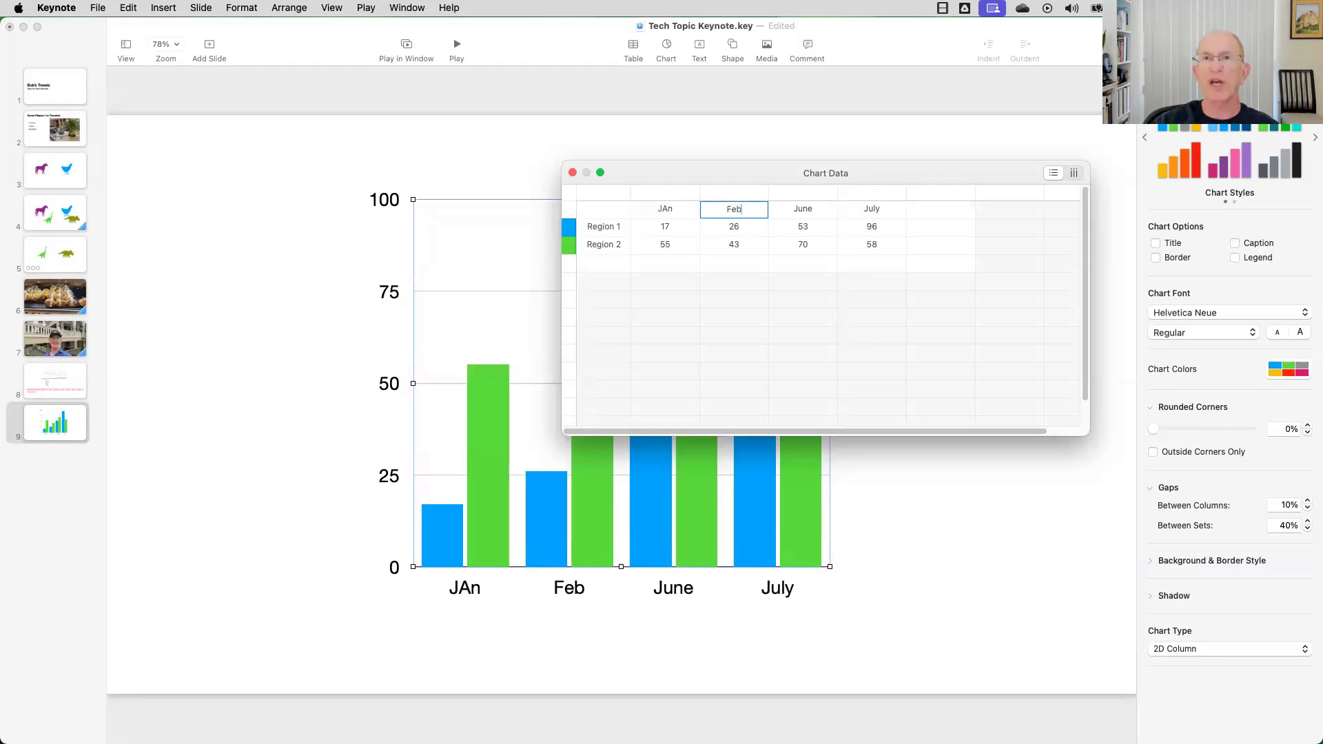
Rename the third and fourth month headings in the chart data as "Mar" and "April", and close the data editor.
{"action": "key", "text": "Tab"}
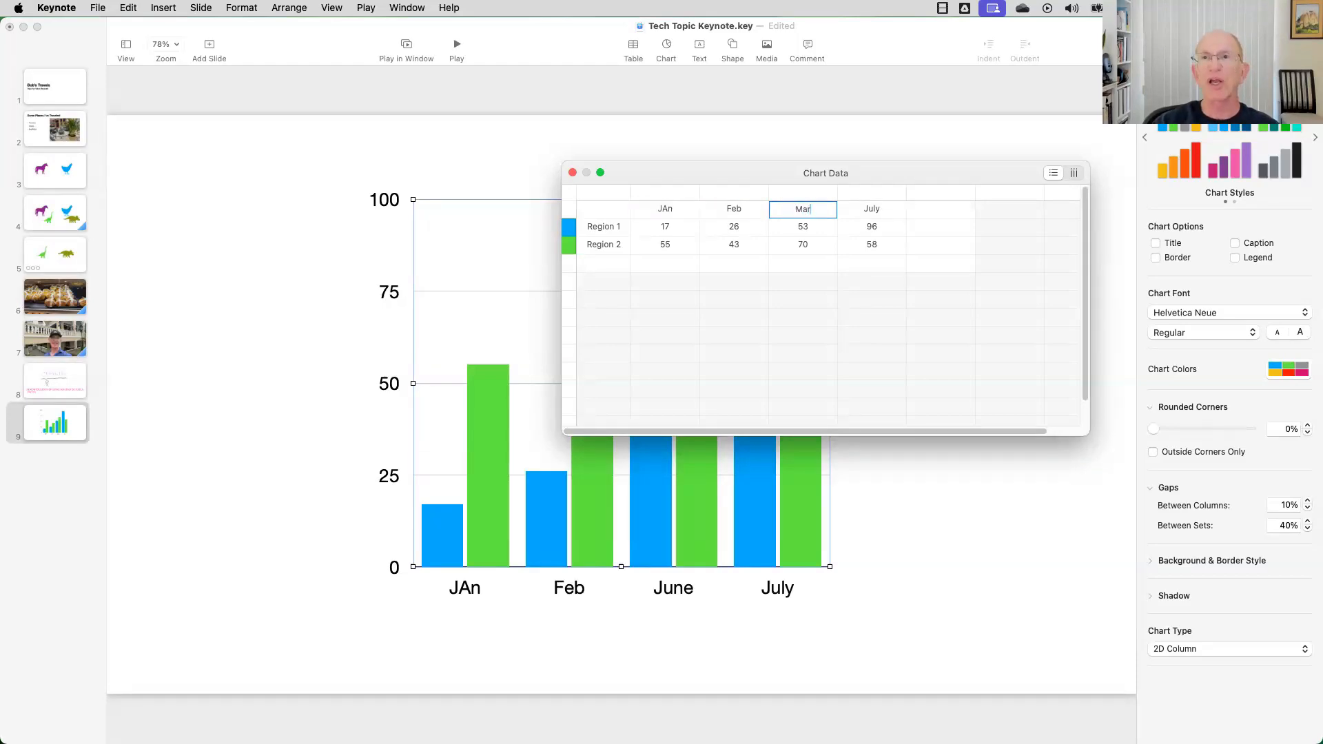
{"action": "type", "text": "Mar"}
{"action": "key", "text": "Tab"}
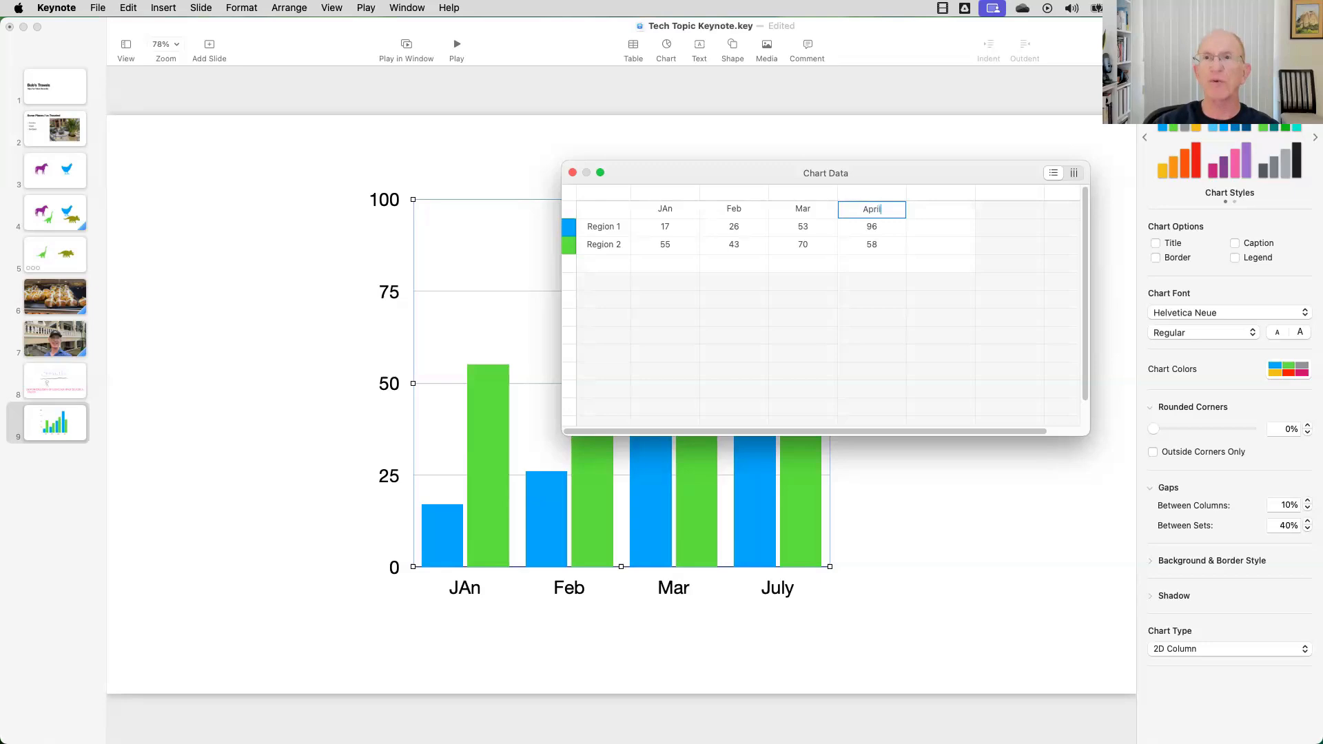
{"action": "type", "text": "April"}
{"action": "key", "text": "Return"}
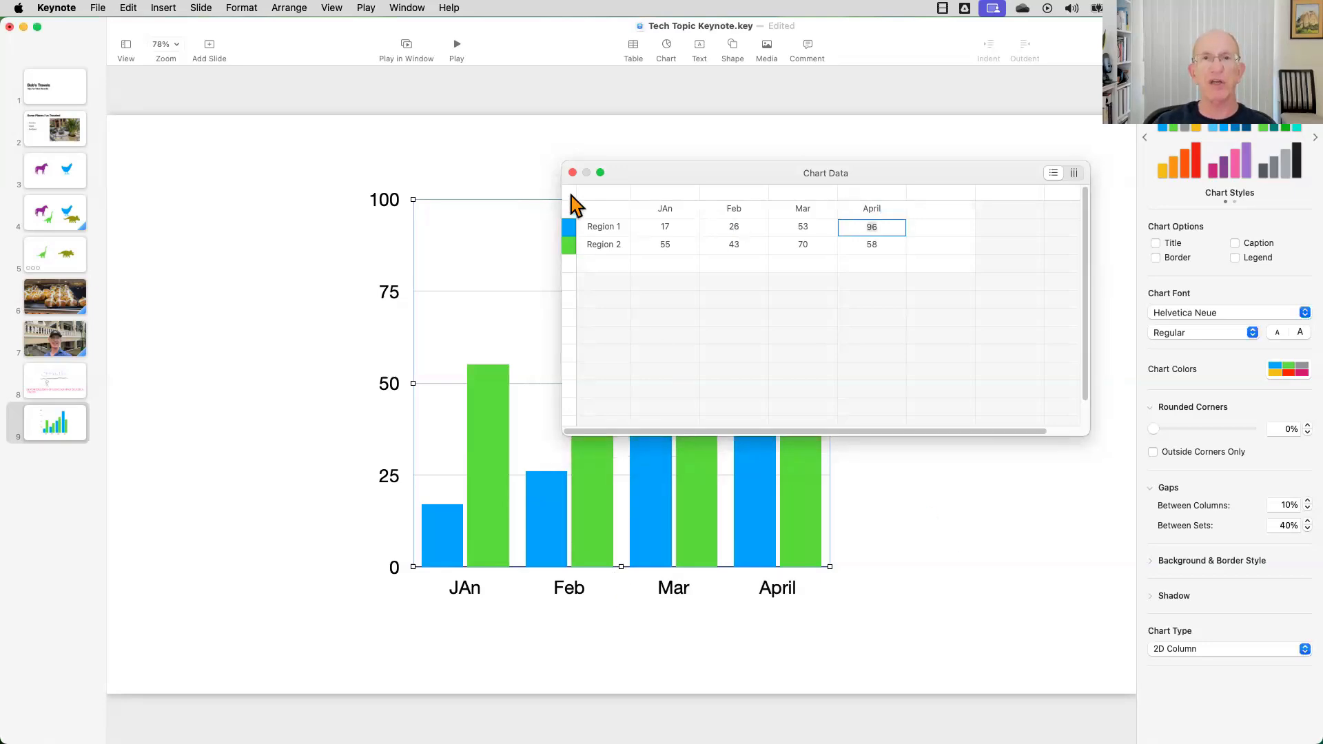
{"action": "left_click", "coordinate": [573, 173]}
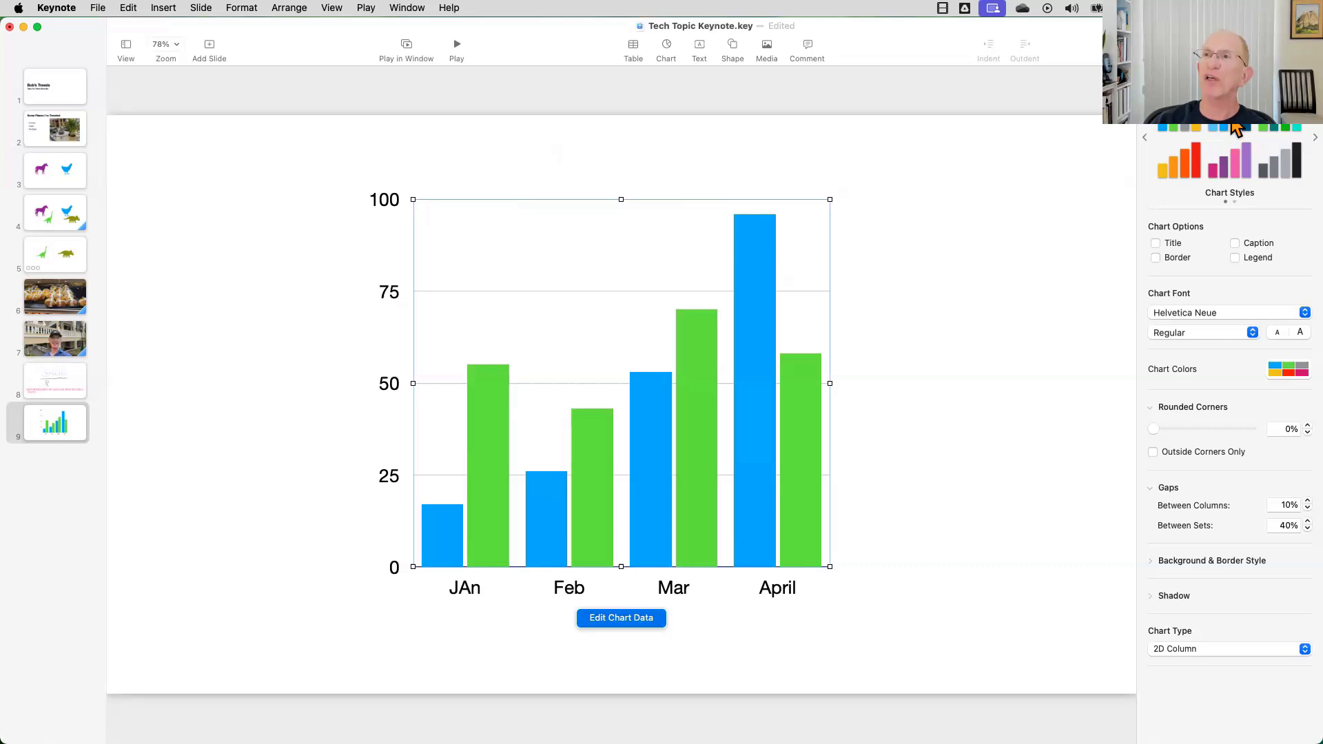
Try the magenta-and-purple and gray chart styles on the column chart, and restore the blue-and-green style.
{"action": "left_click", "coordinate": [1233, 172]}
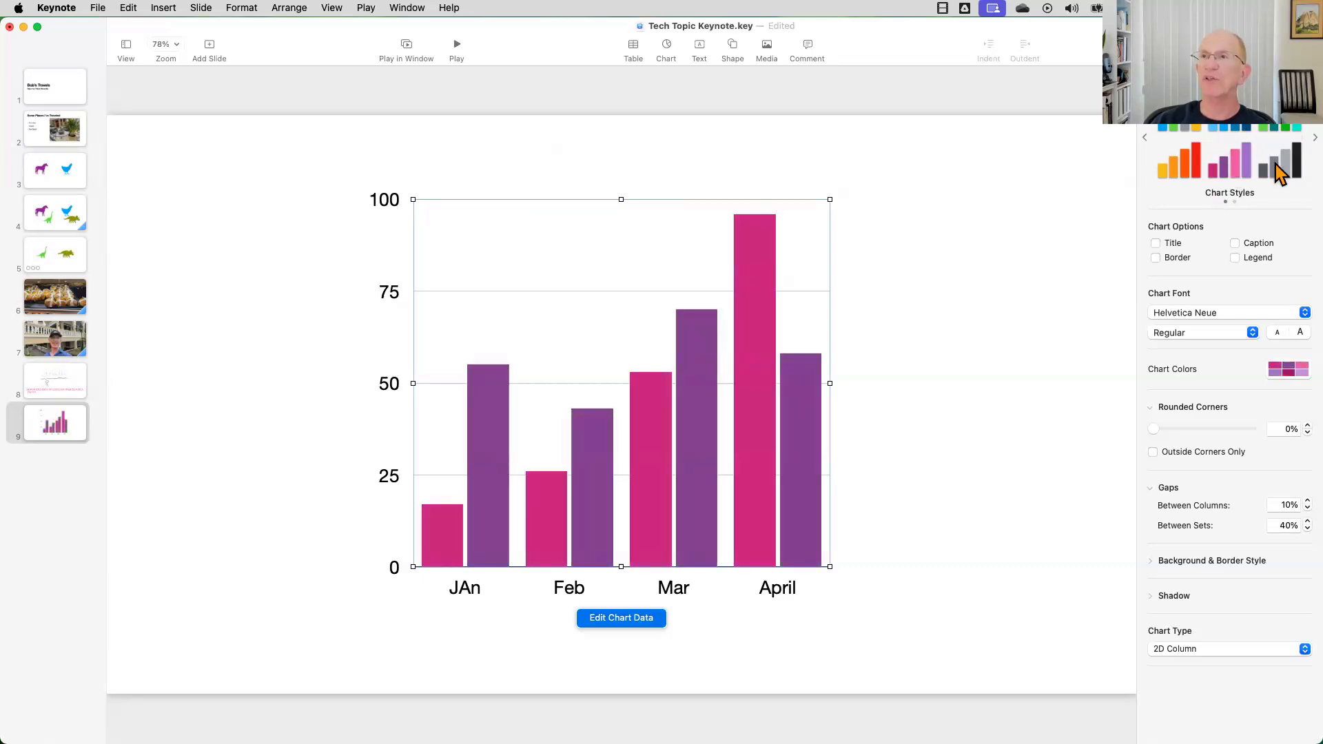
{"action": "left_click", "coordinate": [1278, 169]}
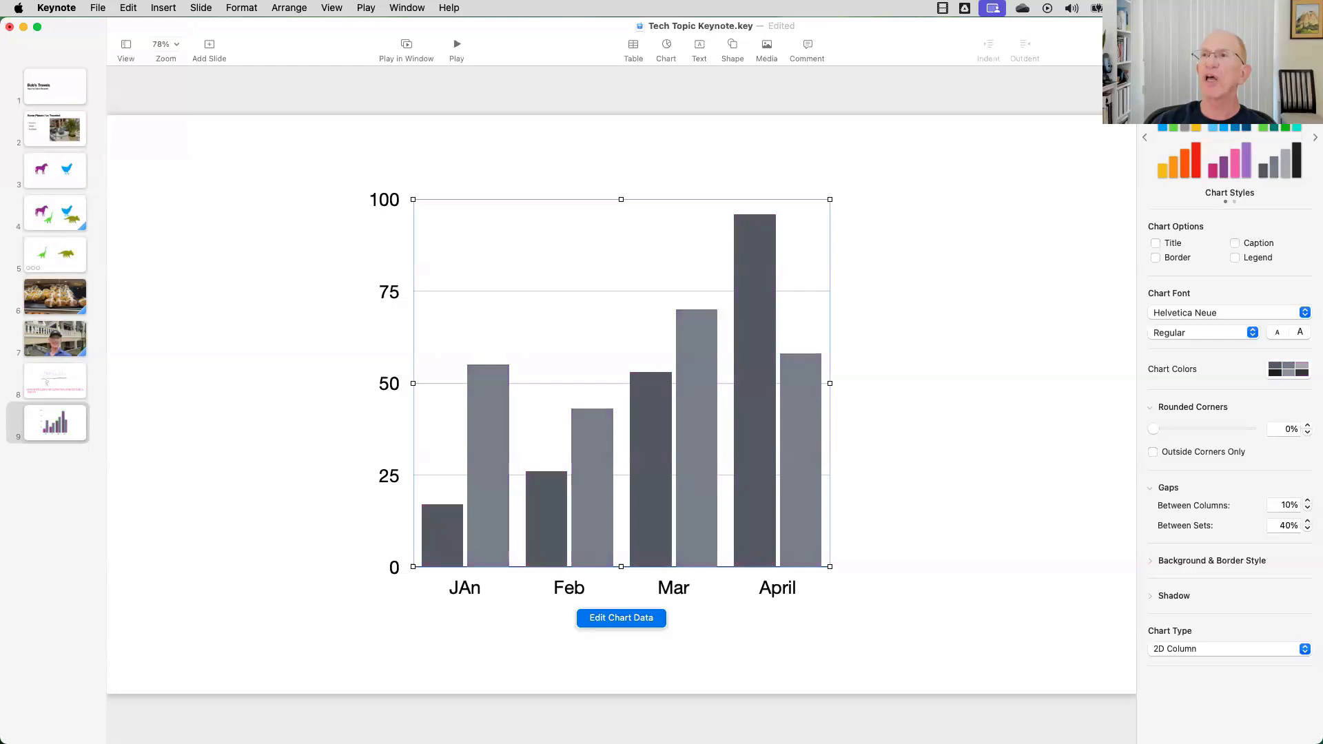
{"action": "left_click", "coordinate": [1192, 131]}
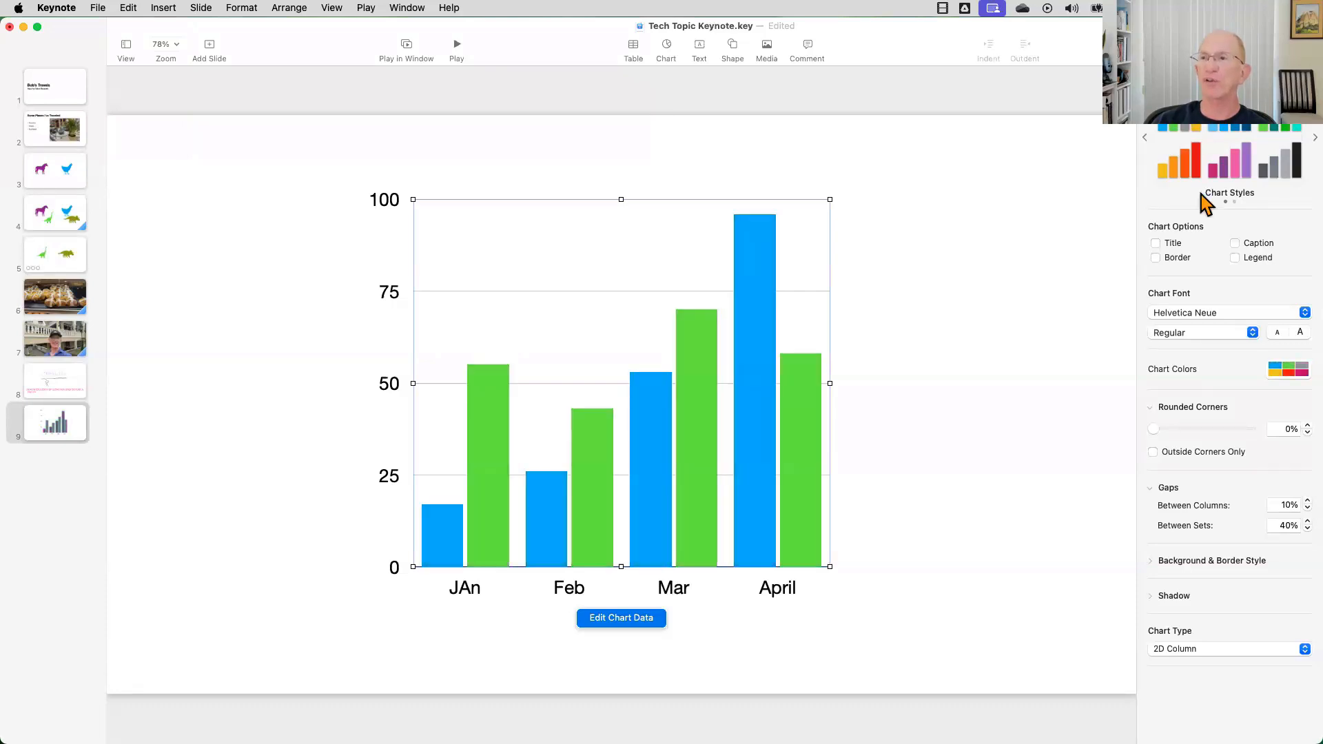
{"action": "mouse_move", "coordinate": [1153, 429]}
{"action": "left_mouse_down"}
{"action": "mouse_move", "coordinate": [1220, 423]}
{"action": "mouse_move", "coordinate": [1155, 431]}
{"action": "left_mouse_up"}
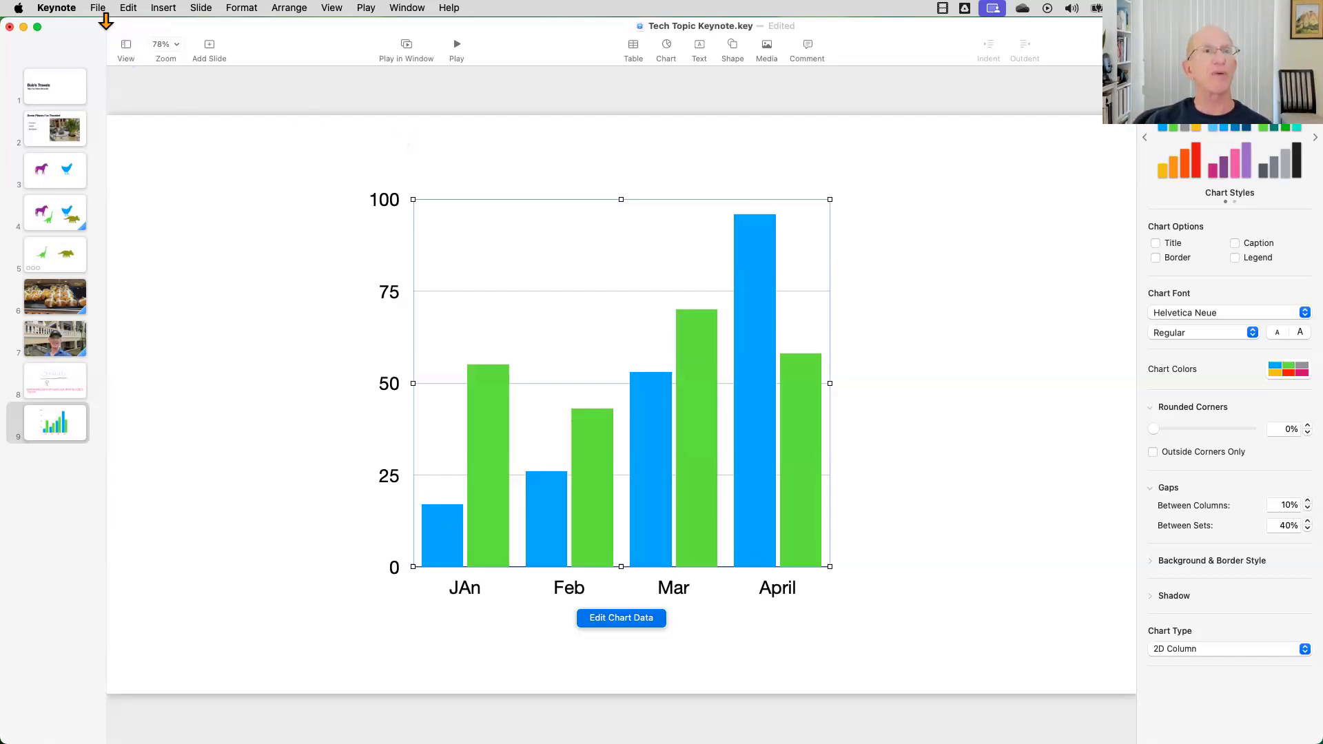
Save the presentation and export a PowerPoint copy as Tech Topic Keynote.pptx to the Keynote folder in iCloud Drive.
{"action": "left_click", "coordinate": [98, 9]}
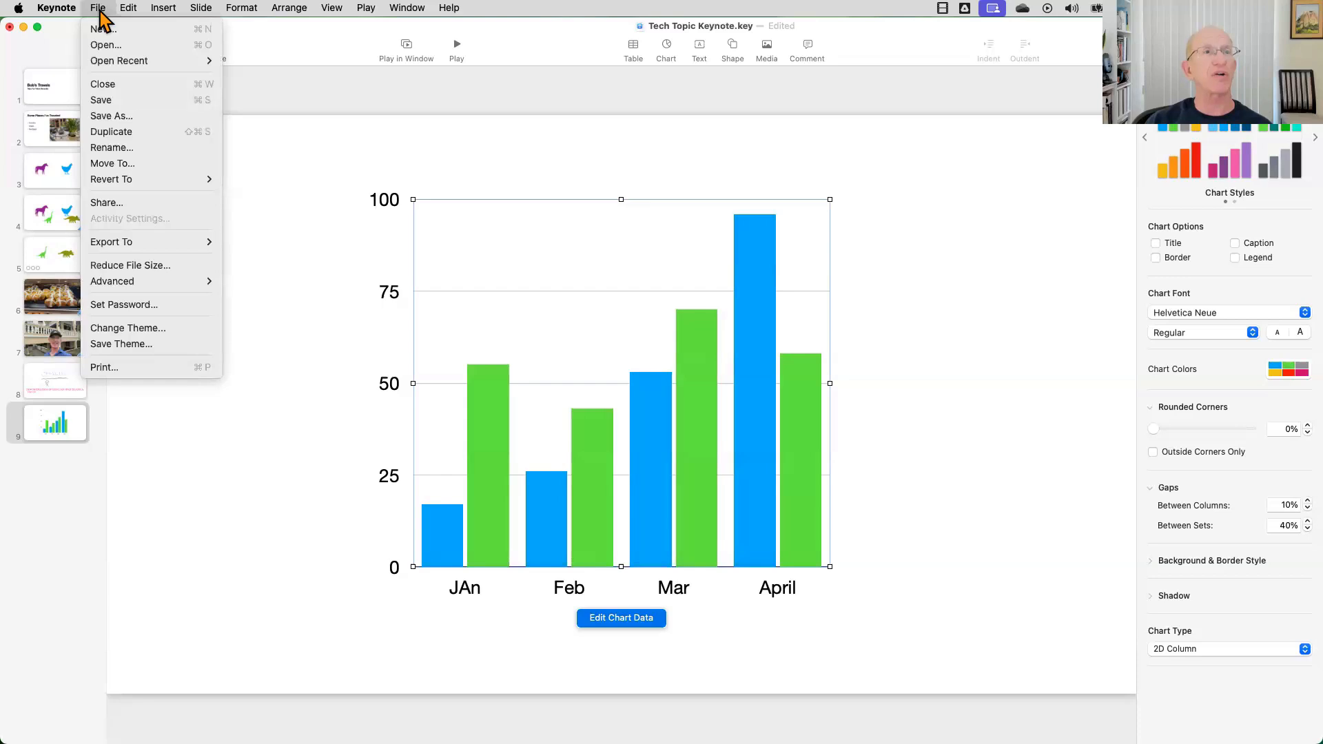
{"action": "left_click", "coordinate": [131, 100]}
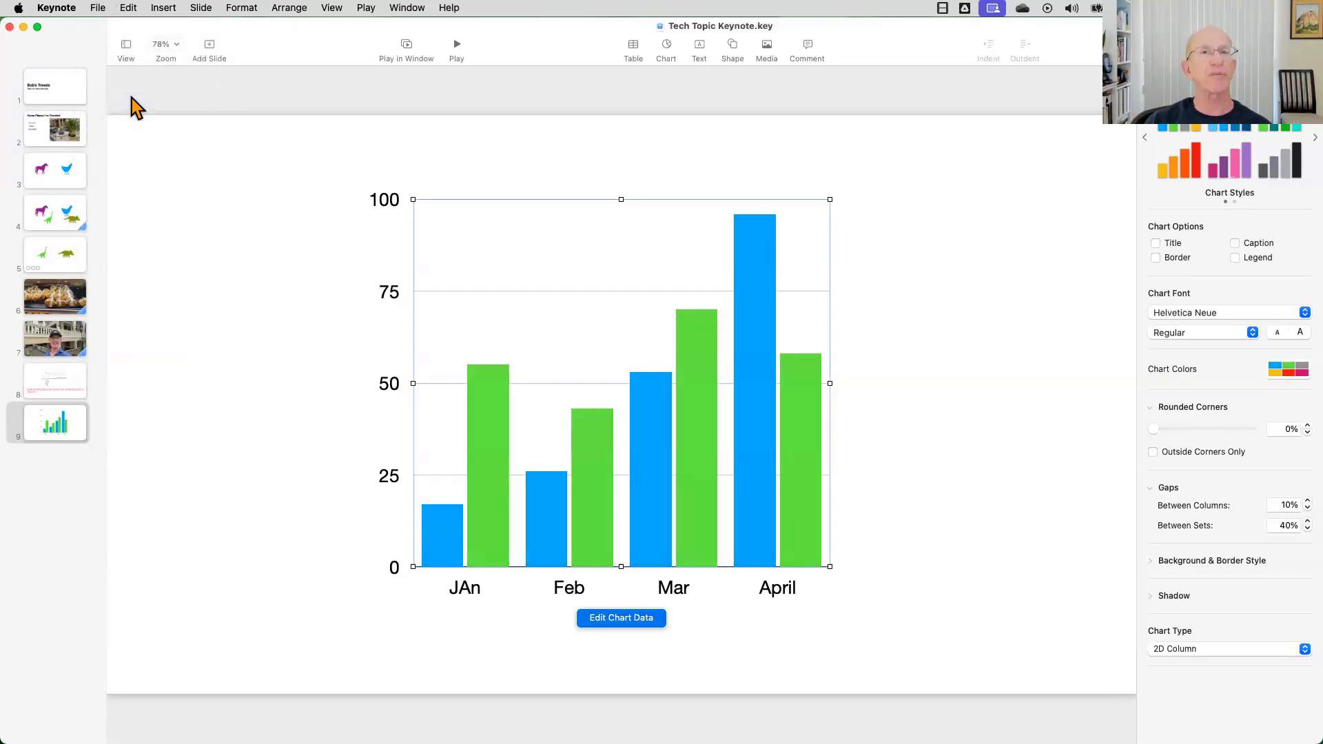
{"action": "left_click", "coordinate": [100, 8]}
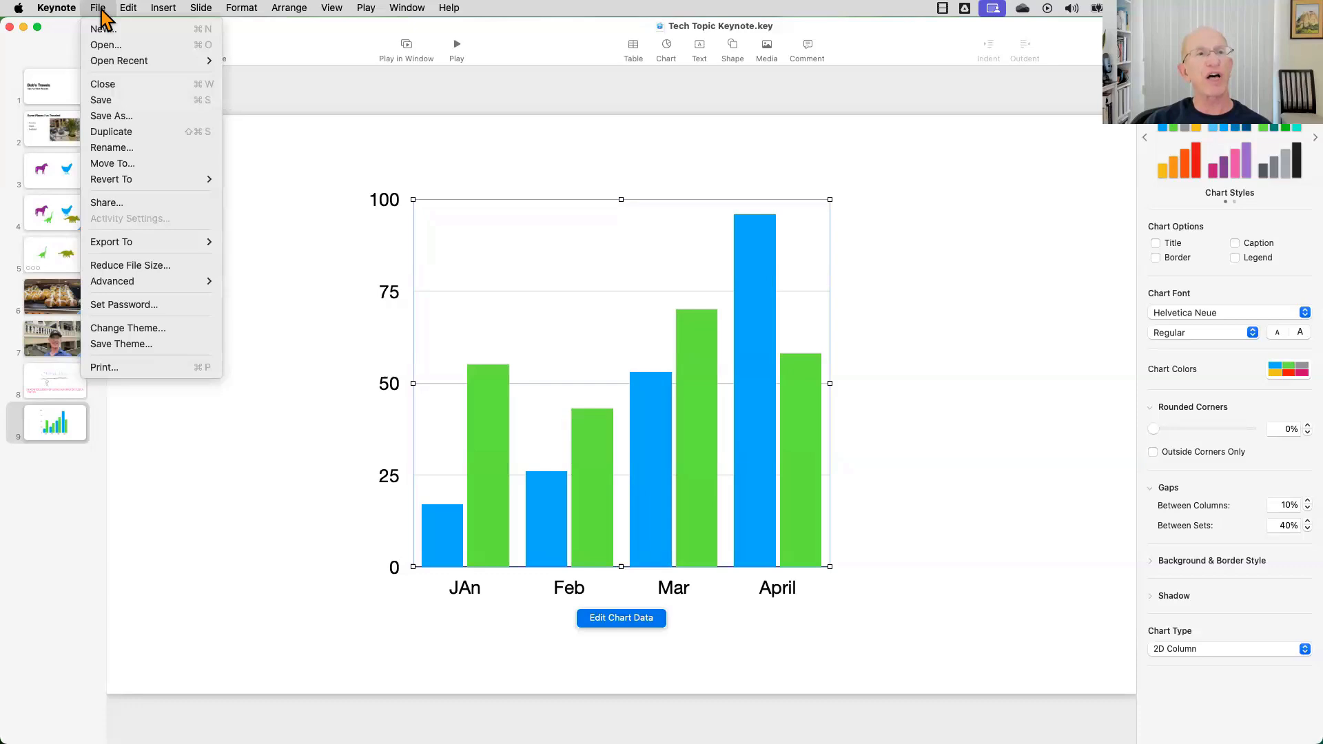
{"action": "mouse_move", "coordinate": [176, 242]}
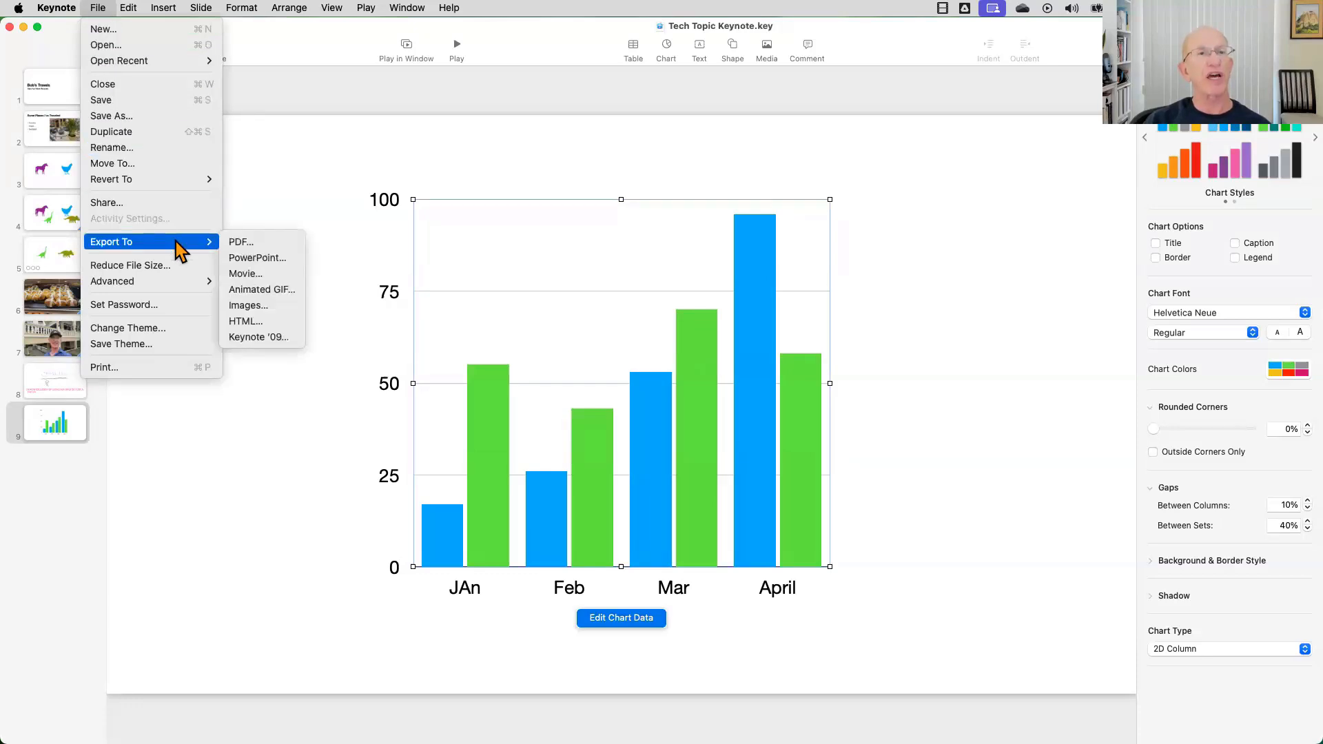
{"action": "left_click", "coordinate": [256, 259]}
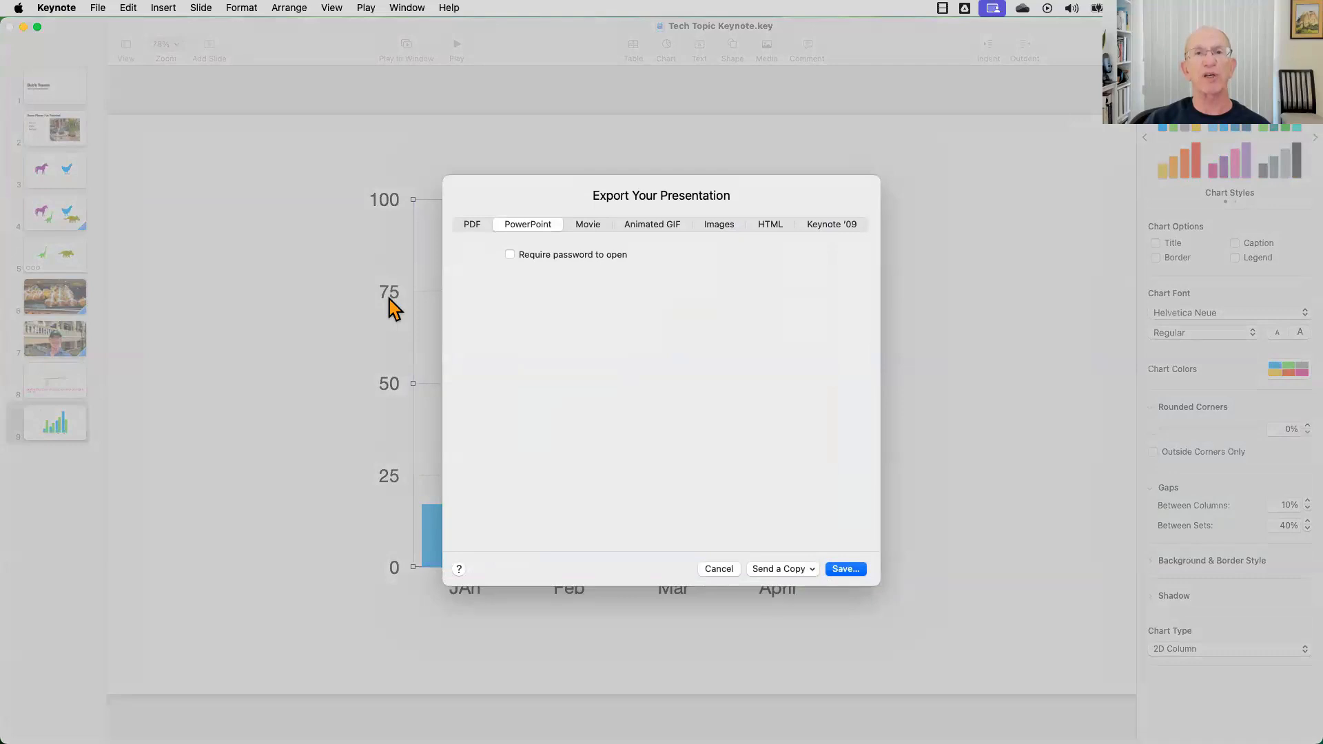
{"action": "left_click", "coordinate": [845, 569]}
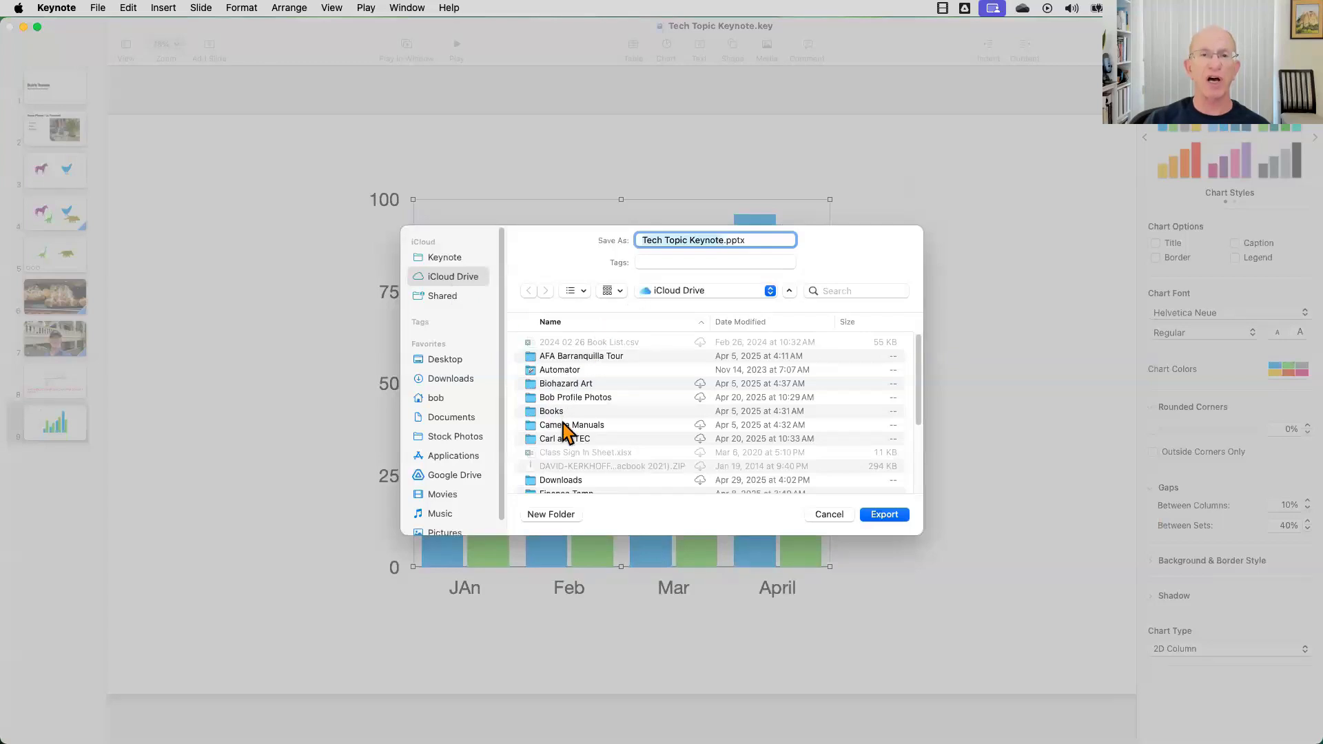
{"action": "scroll", "coordinate": [563, 431], "scroll_direction": "down", "scroll_amount": 5}
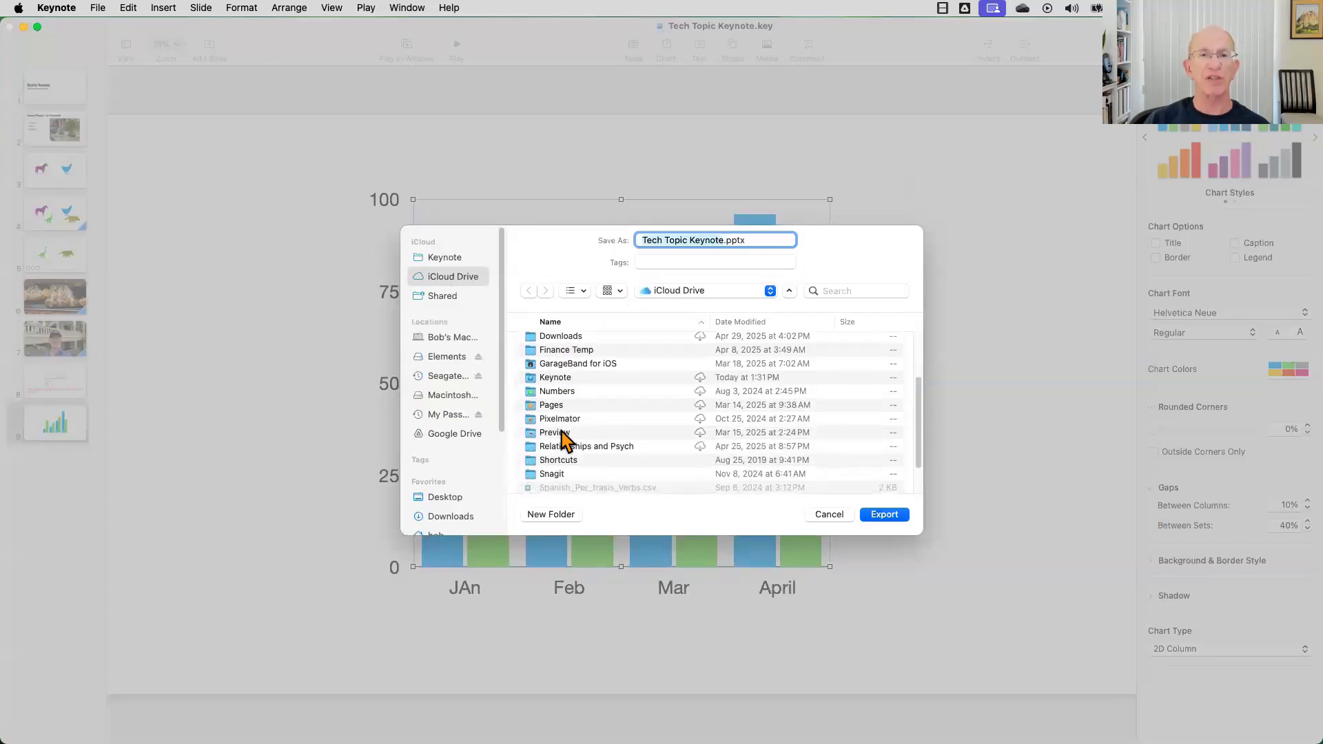
{"action": "scroll", "coordinate": [561, 432], "scroll_direction": "up", "scroll_amount": 2}
{"action": "left_click", "coordinate": [554, 408]}
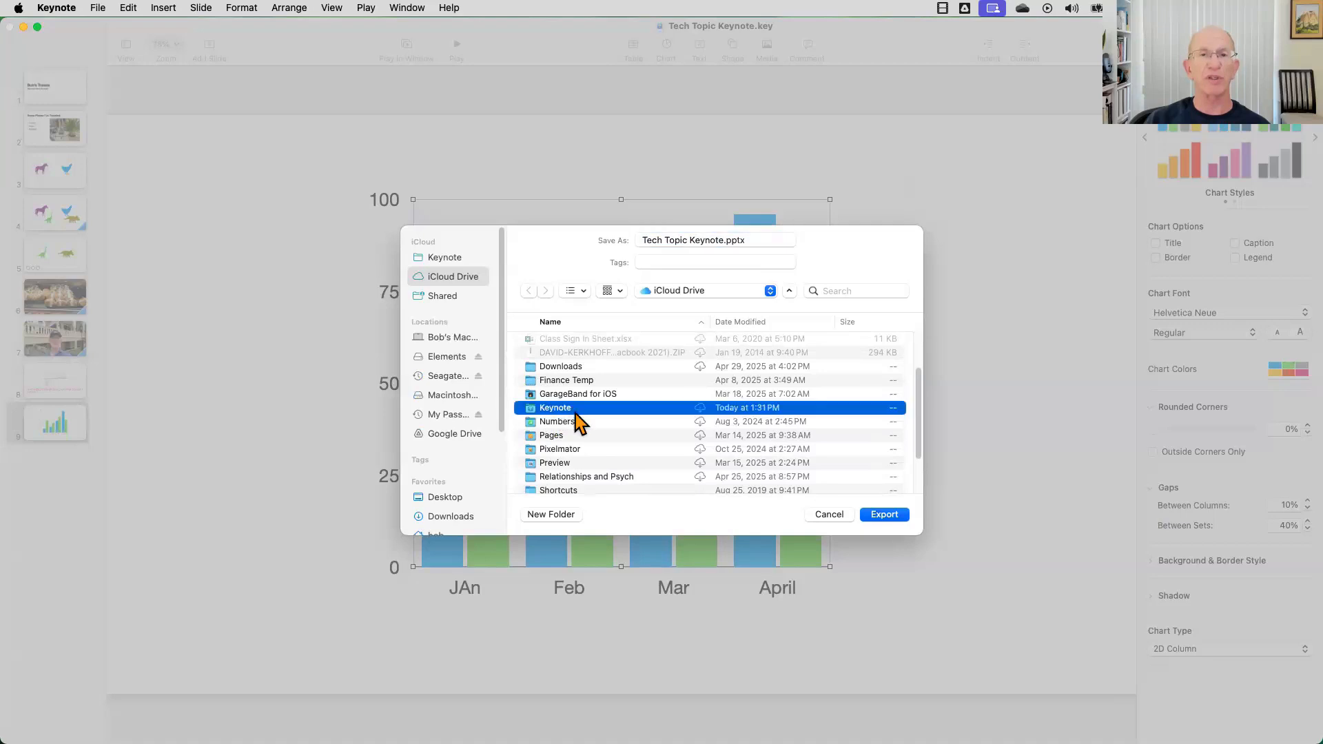
{"action": "left_click", "coordinate": [880, 514]}
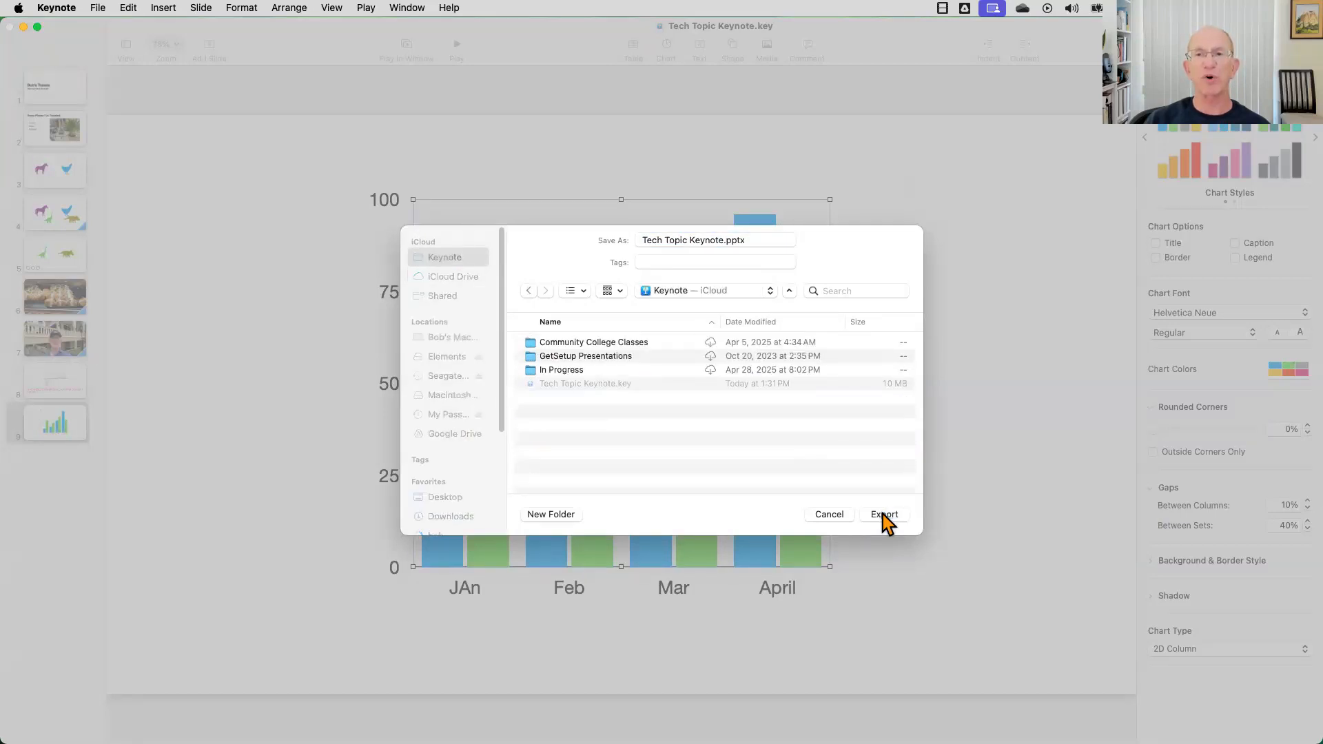
{"action": "left_click", "coordinate": [883, 514]}
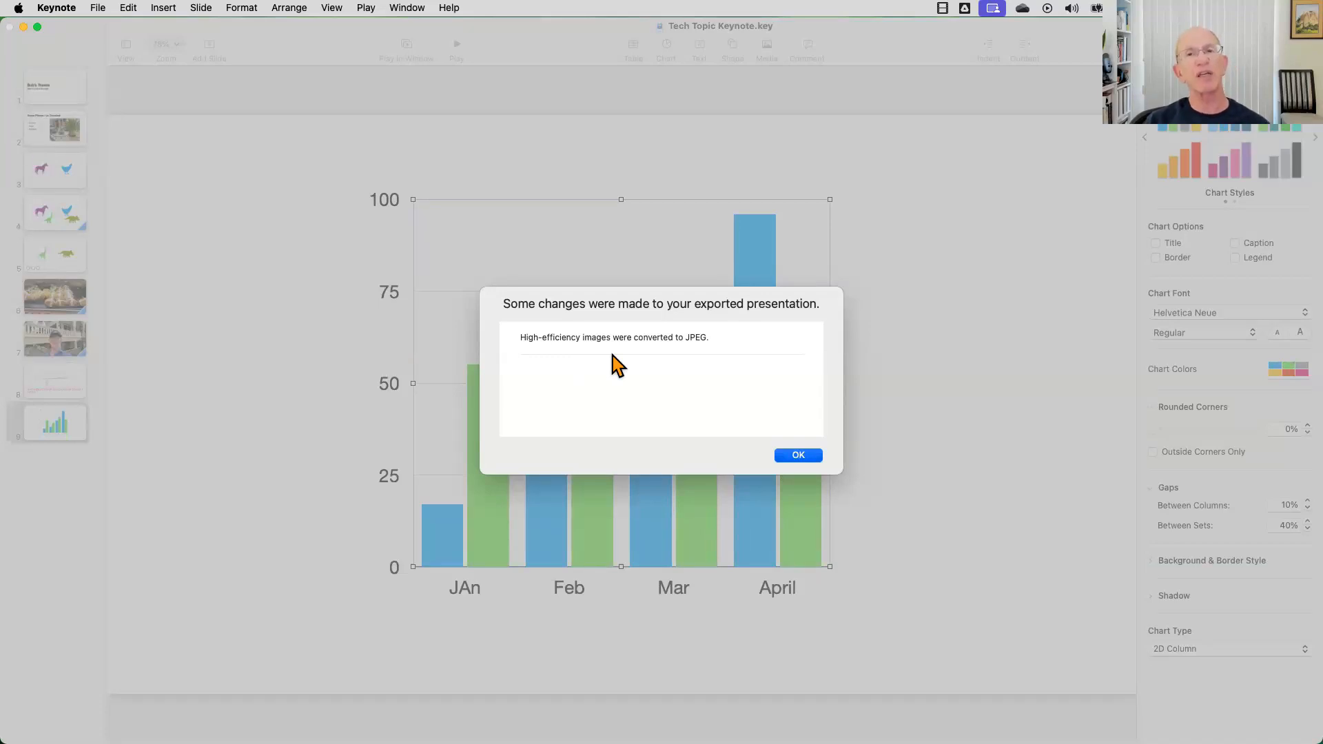
{"action": "left_click", "coordinate": [798, 456]}
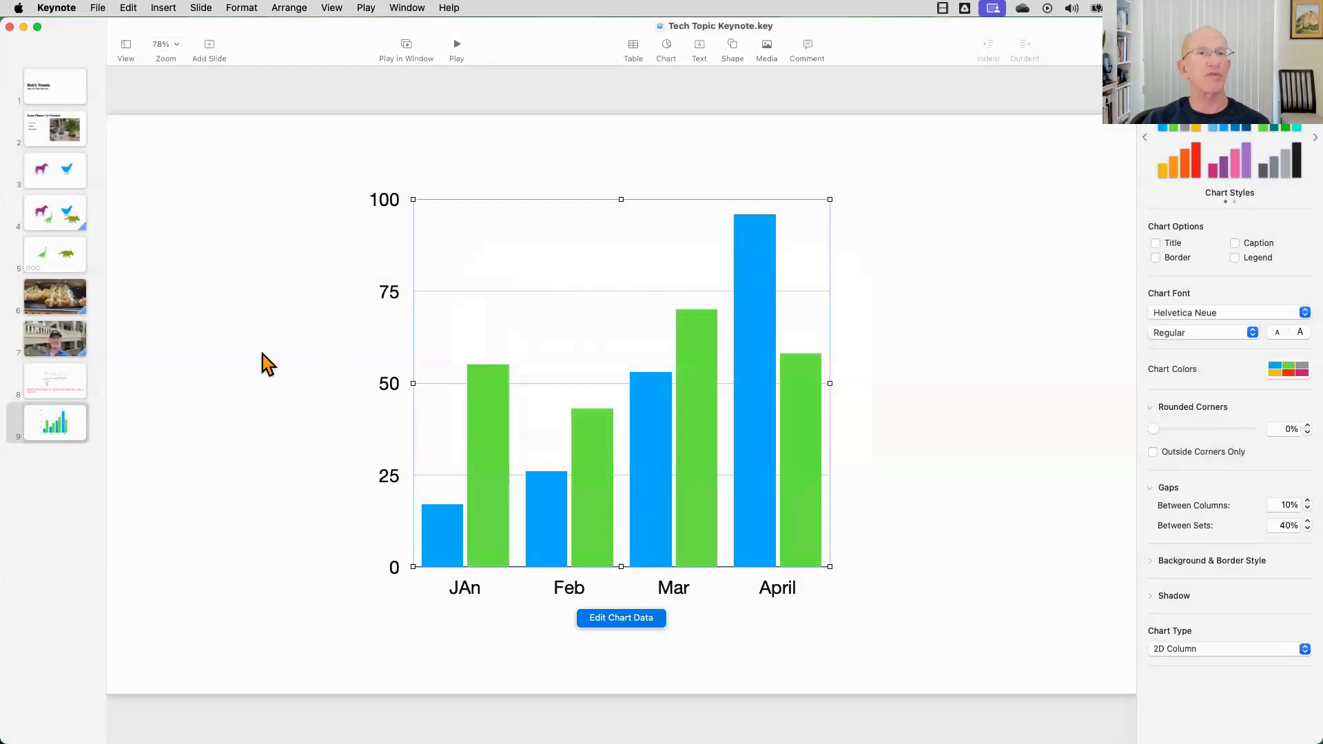
Check the exported PowerPoint file in iCloud Drive's Keynote folder using Finder, and return to the presentation.
{"action": "mouse_move", "coordinate": [192, 717]}
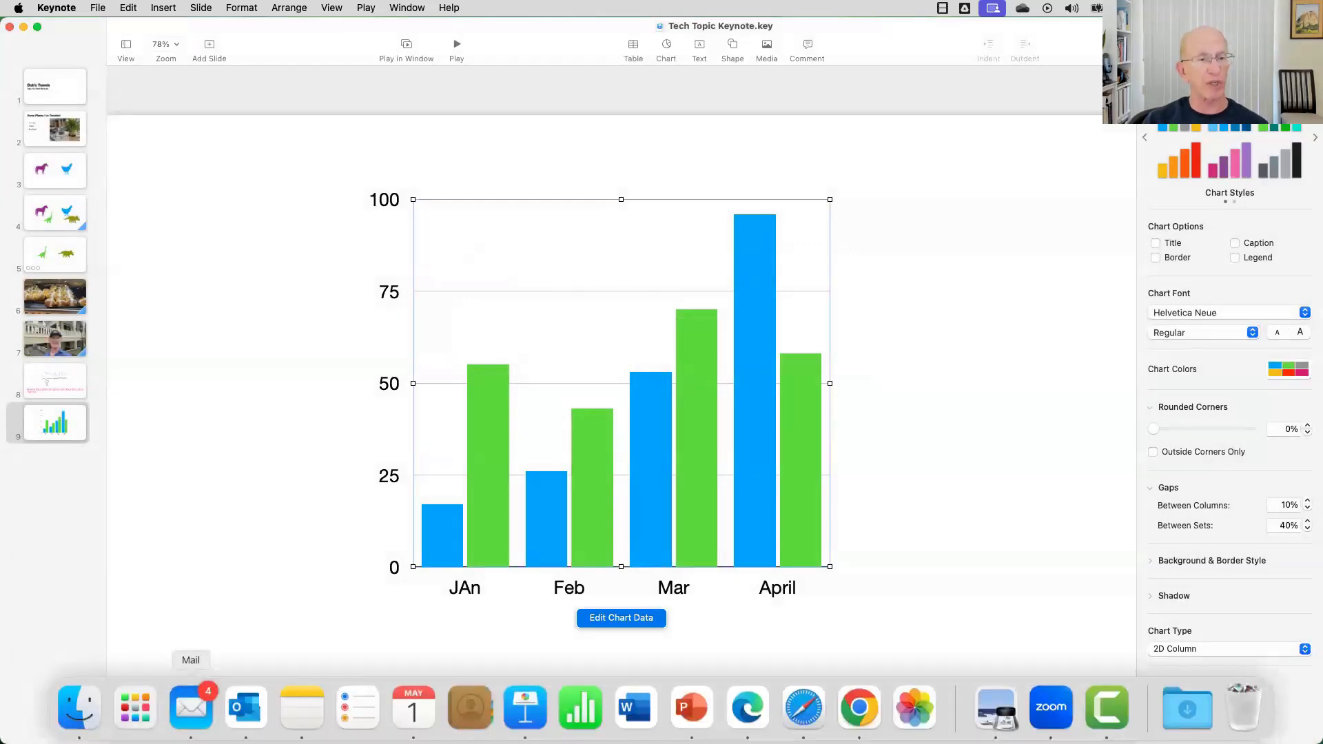
{"action": "left_click", "coordinate": [79, 706]}
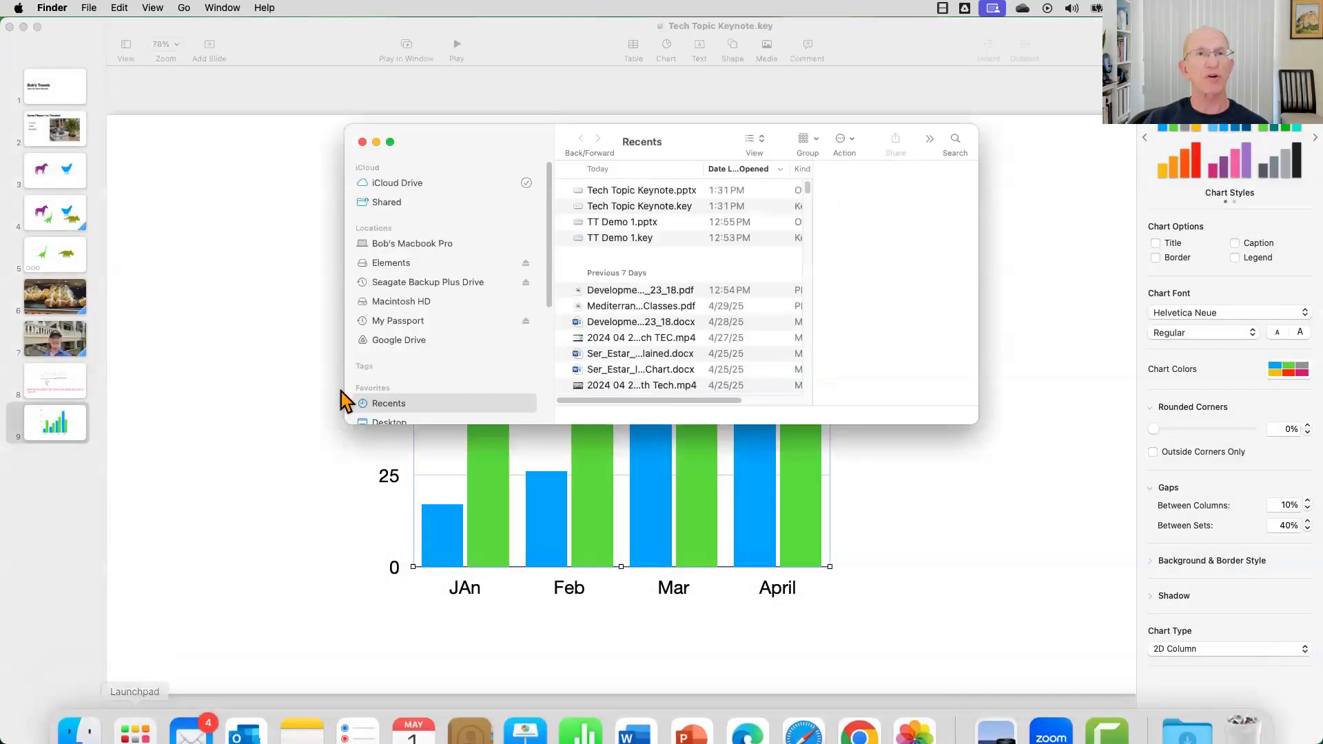
{"action": "left_click", "coordinate": [398, 183]}
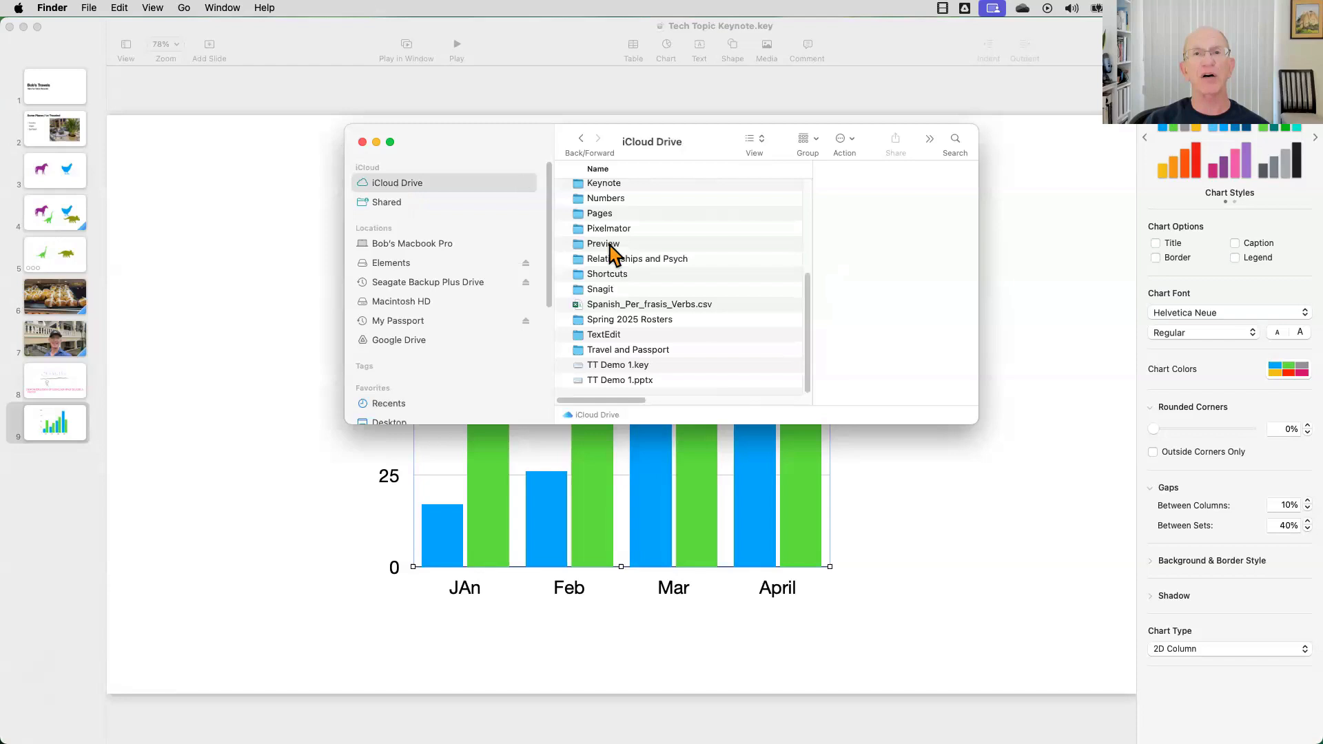
{"action": "scroll", "coordinate": [629, 255], "scroll_direction": "up", "scroll_amount": 2}
{"action": "double_click", "coordinate": [594, 220]}
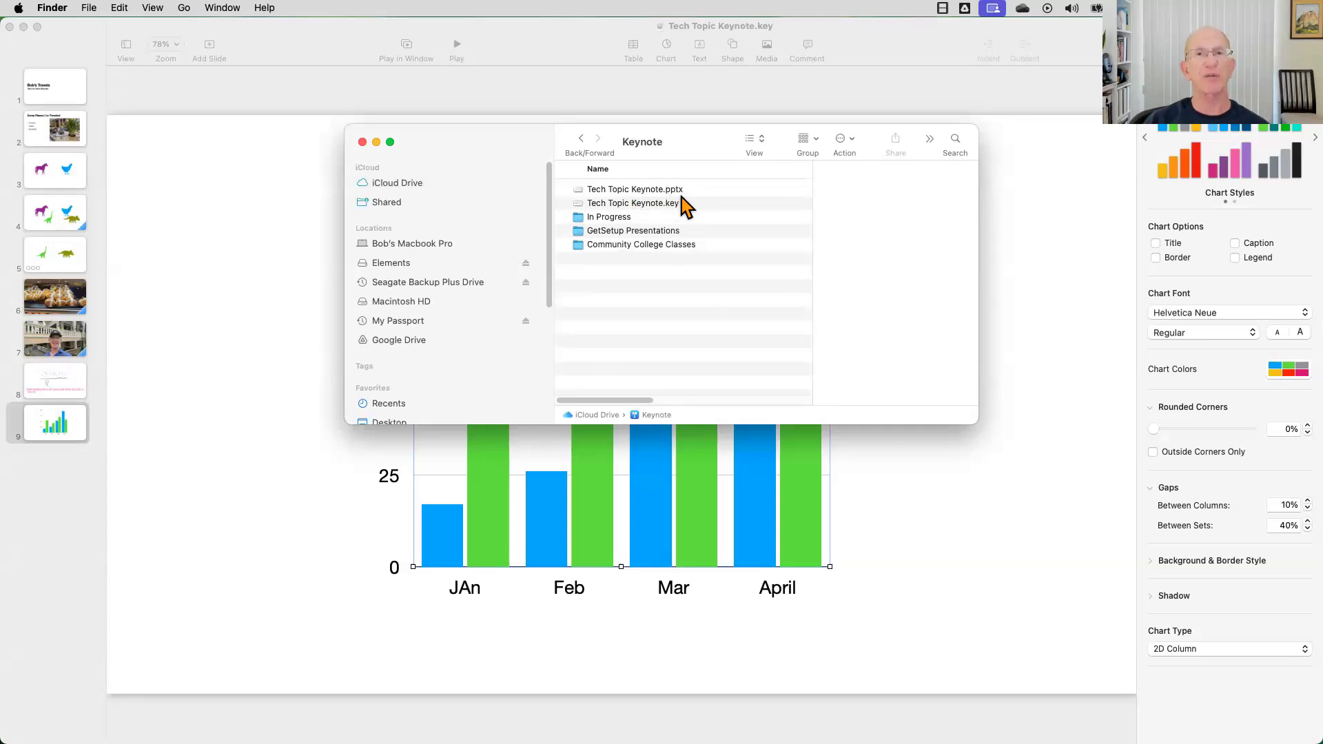
{"action": "left_click", "coordinate": [361, 142]}
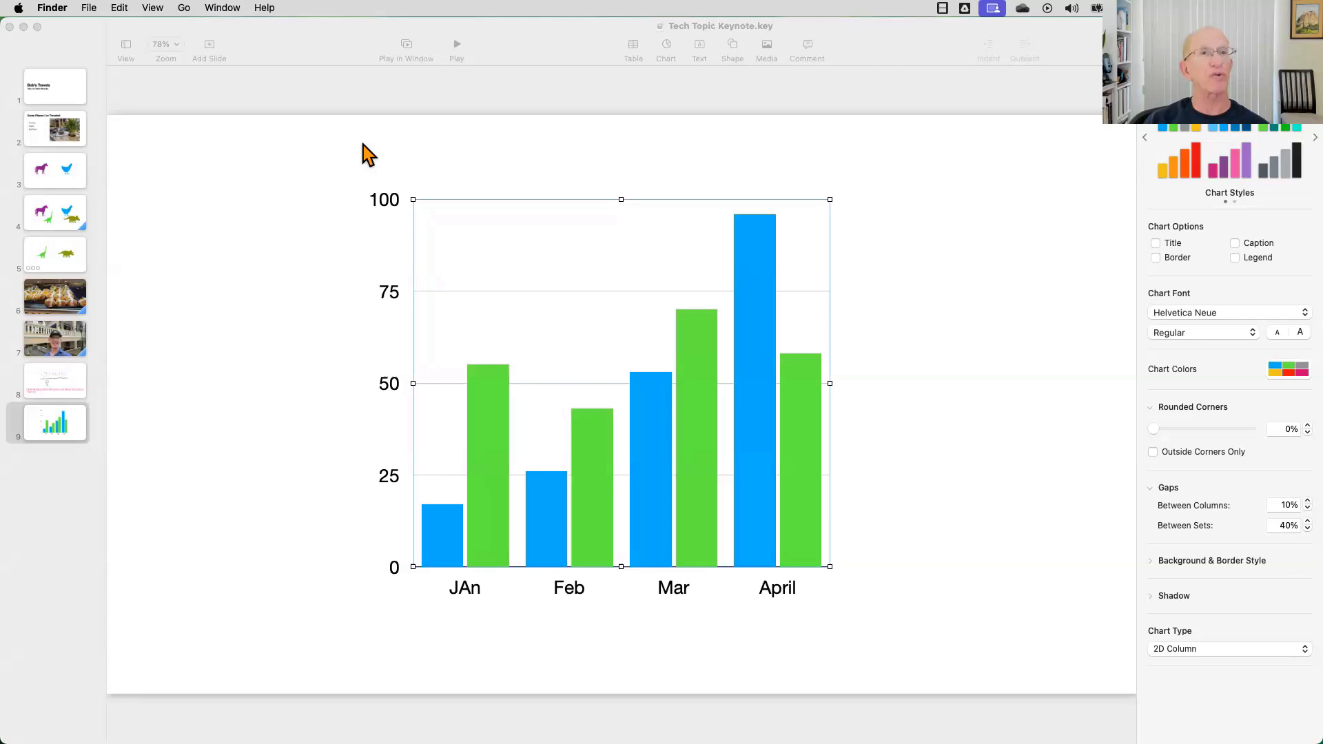
{"action": "left_click", "coordinate": [277, 58]}
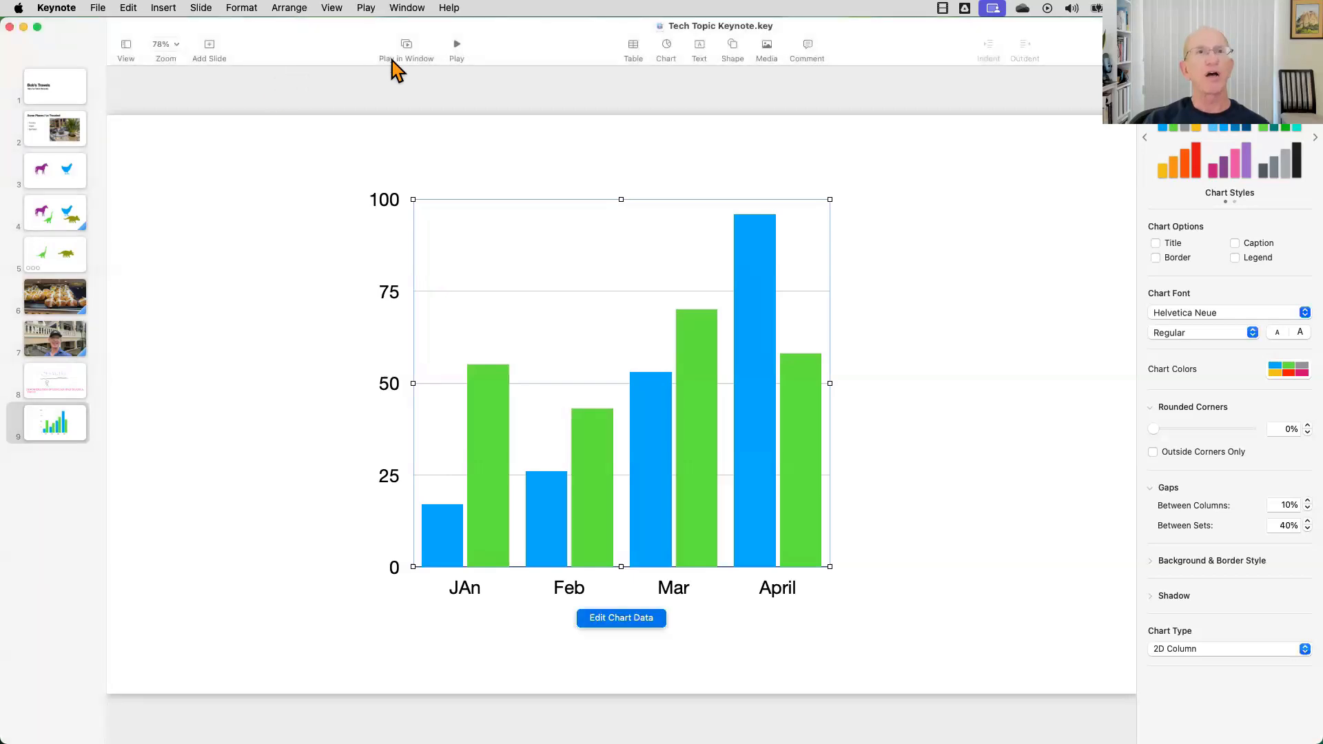
Add a Blank slide after the chart slide and start inserting a web video on it.
{"action": "left_click", "coordinate": [210, 48]}
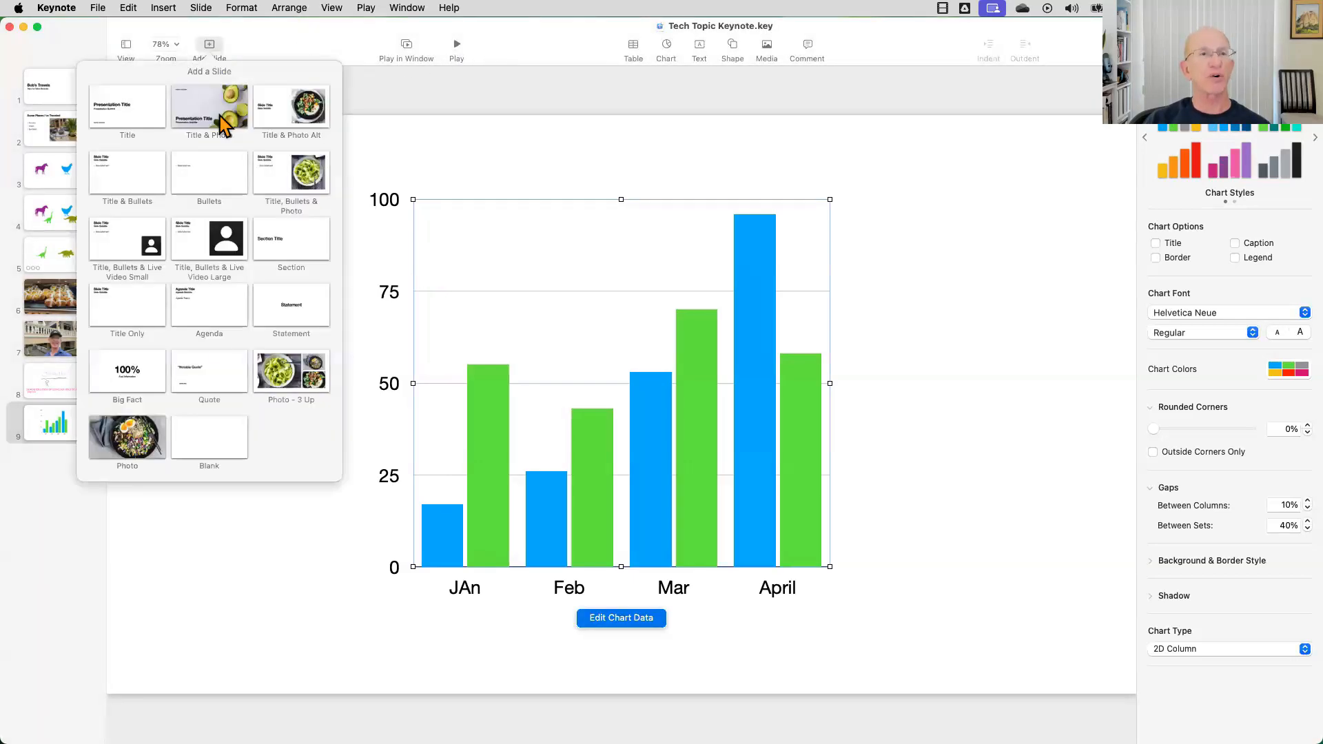
{"action": "left_click", "coordinate": [215, 441]}
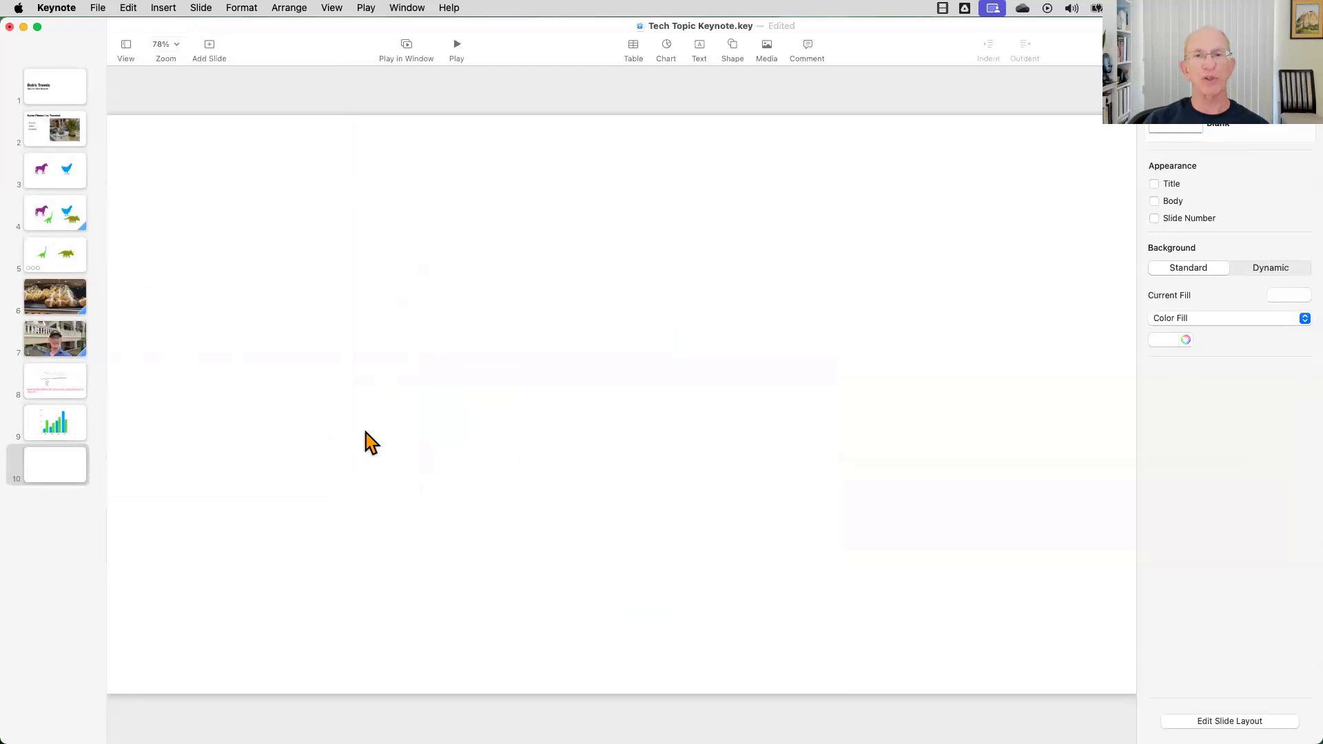
{"action": "left_click", "coordinate": [768, 49]}
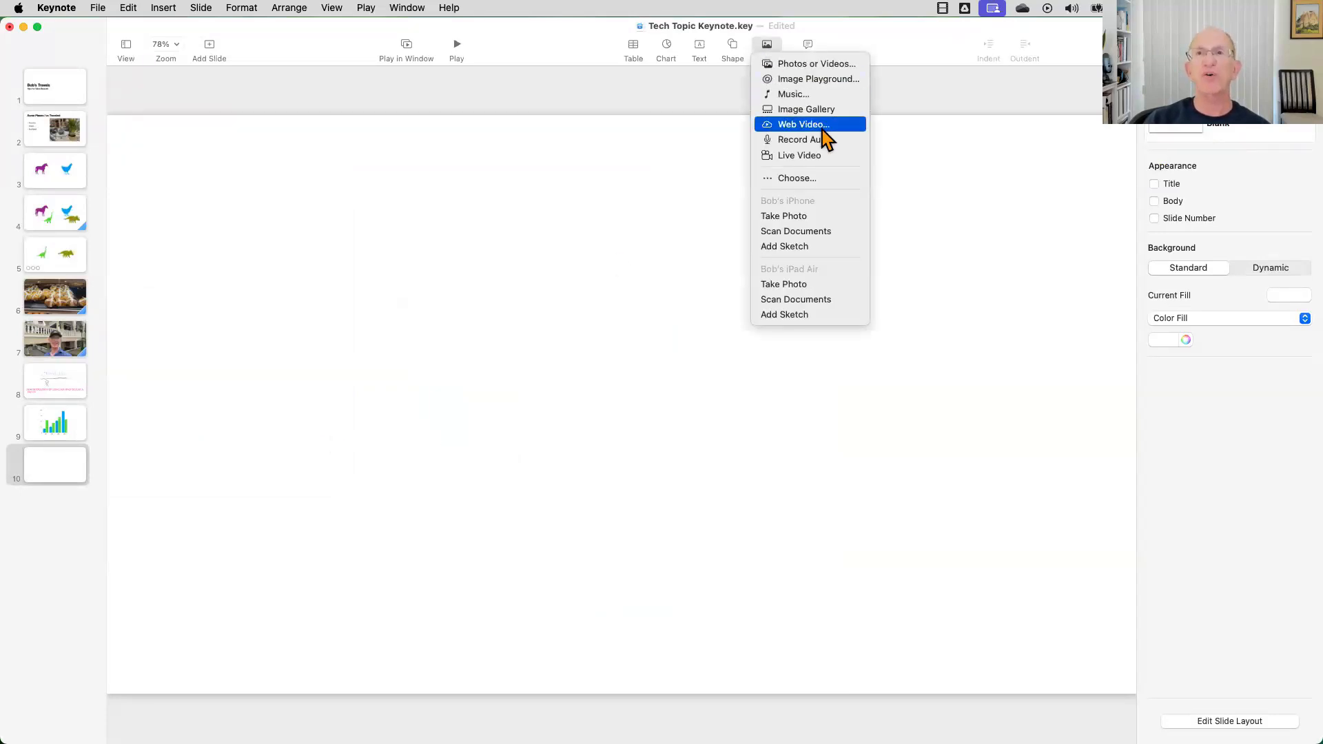
{"action": "left_click", "coordinate": [798, 125]}
Switch to Edge, copy the share link of the YouTube video "Tips for Building Your Confidence with Technology", and minimize the browser.
{"action": "key", "text": "super+Tab"}
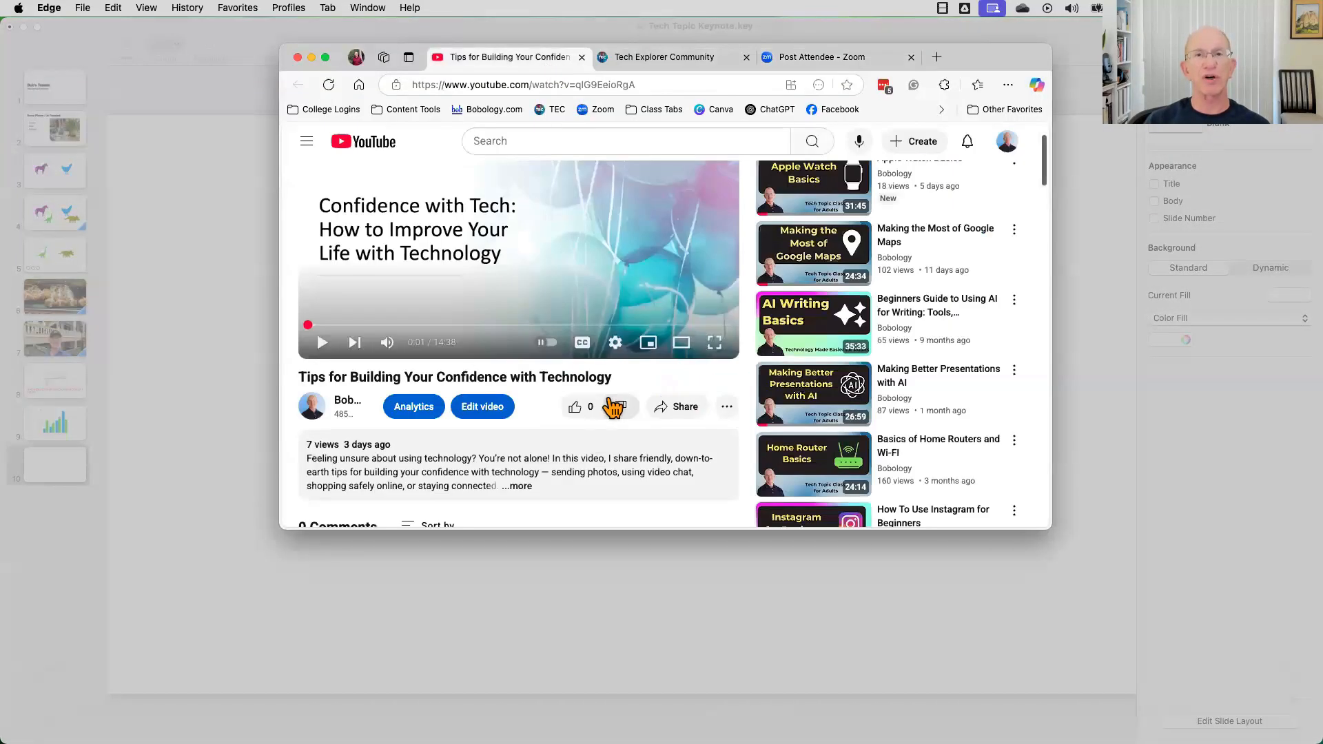
{"action": "left_click", "coordinate": [679, 409]}
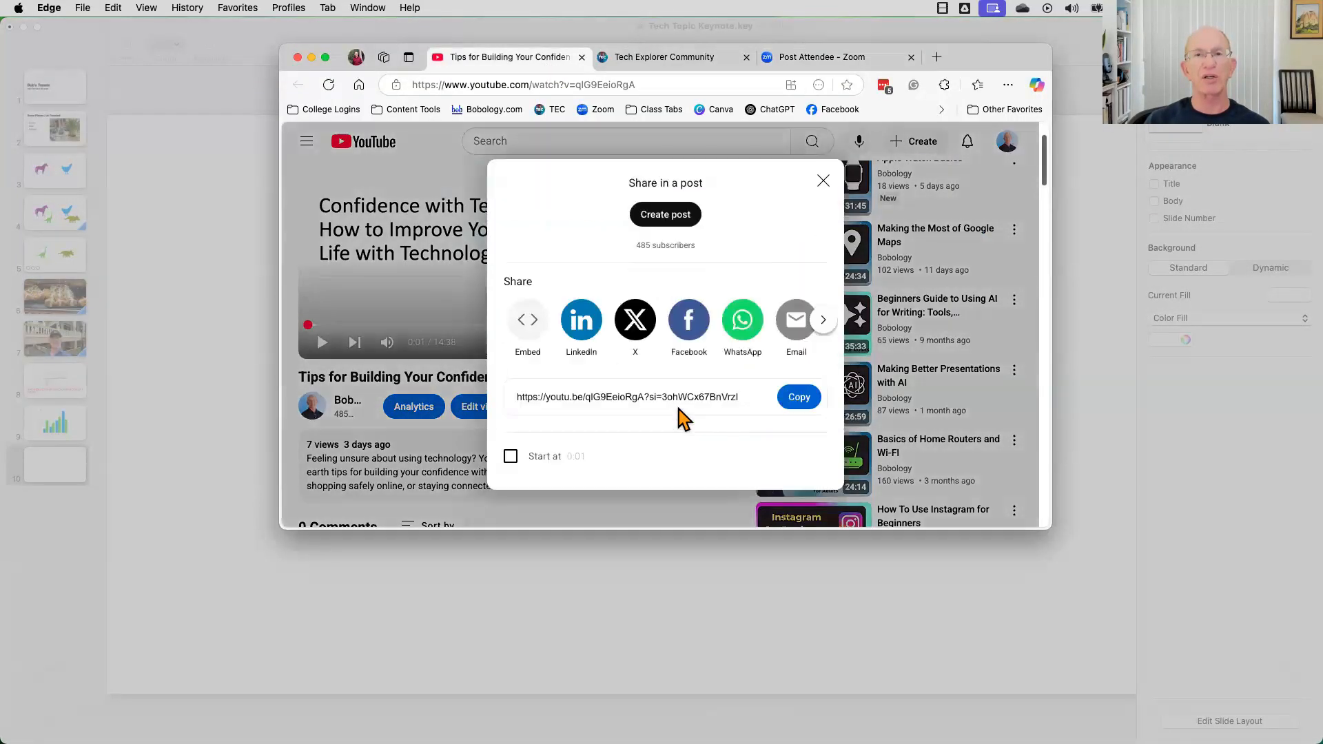
{"action": "left_click", "coordinate": [799, 397]}
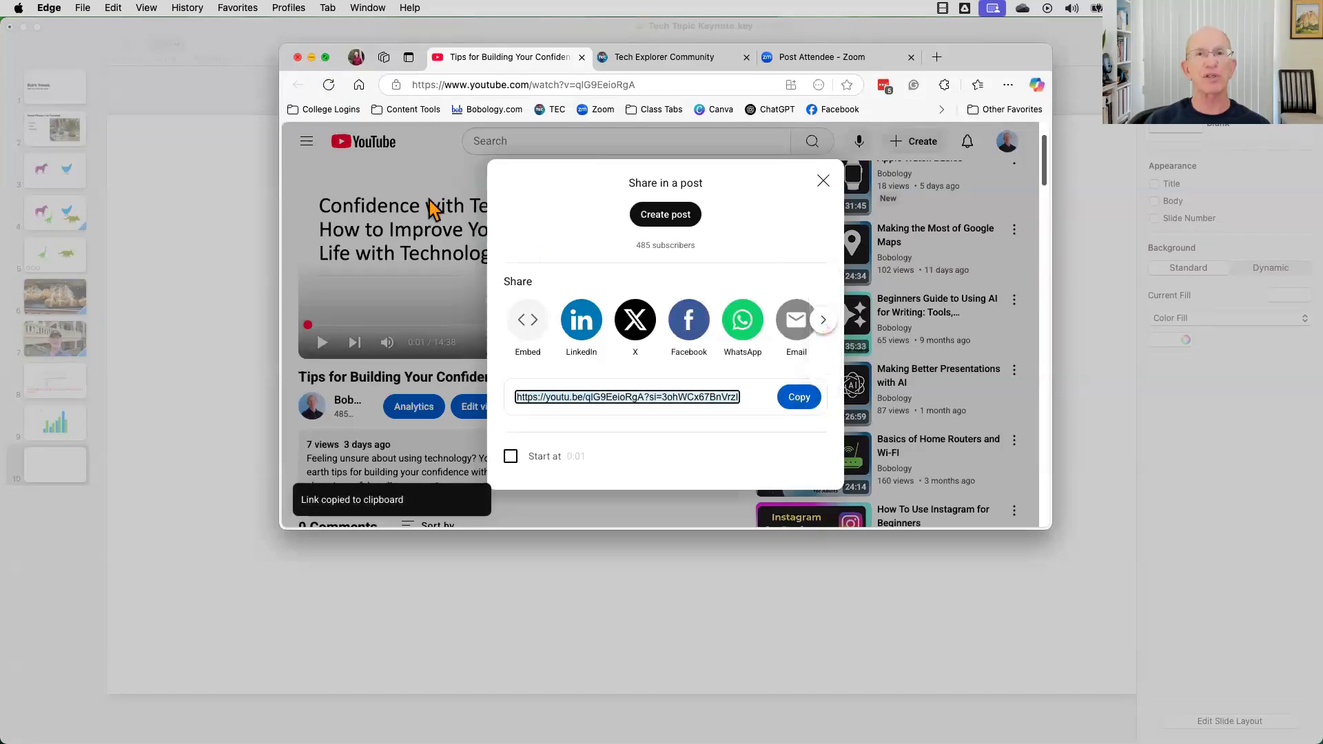
{"action": "left_click", "coordinate": [823, 183]}
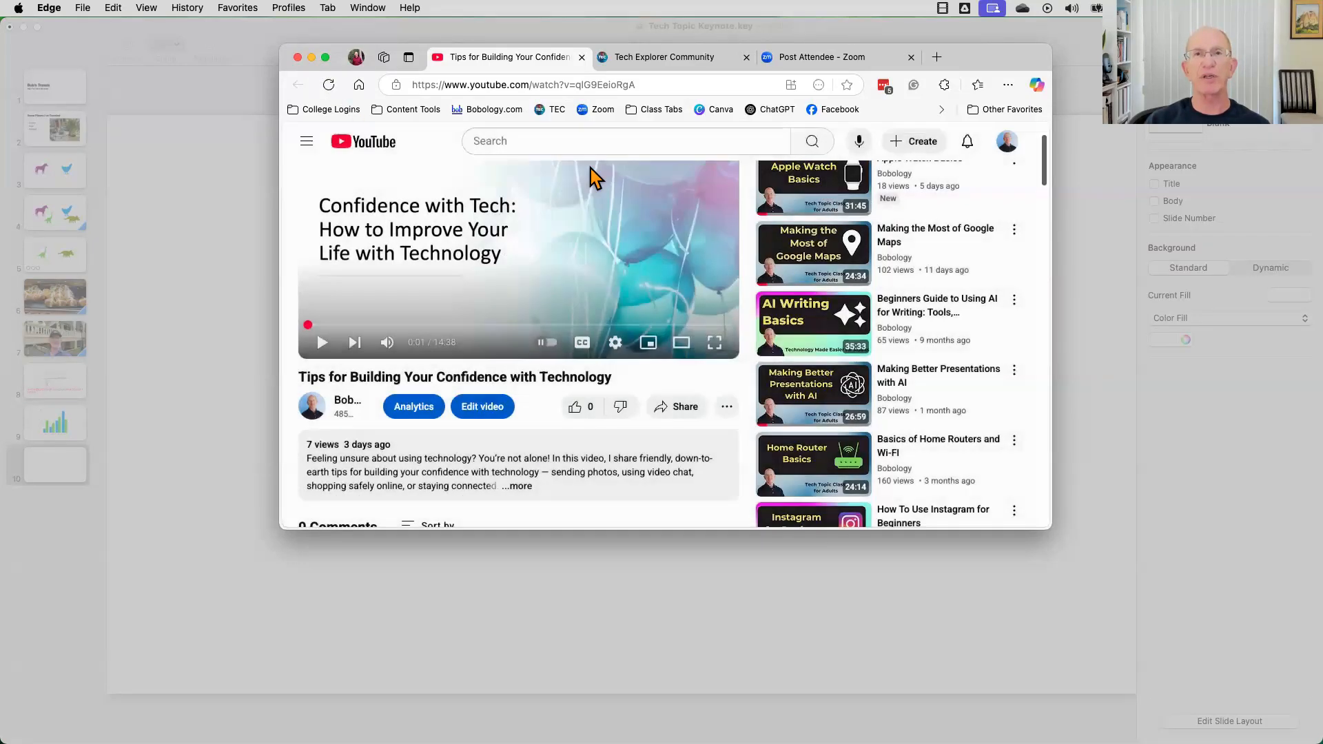
{"action": "left_click", "coordinate": [311, 58]}
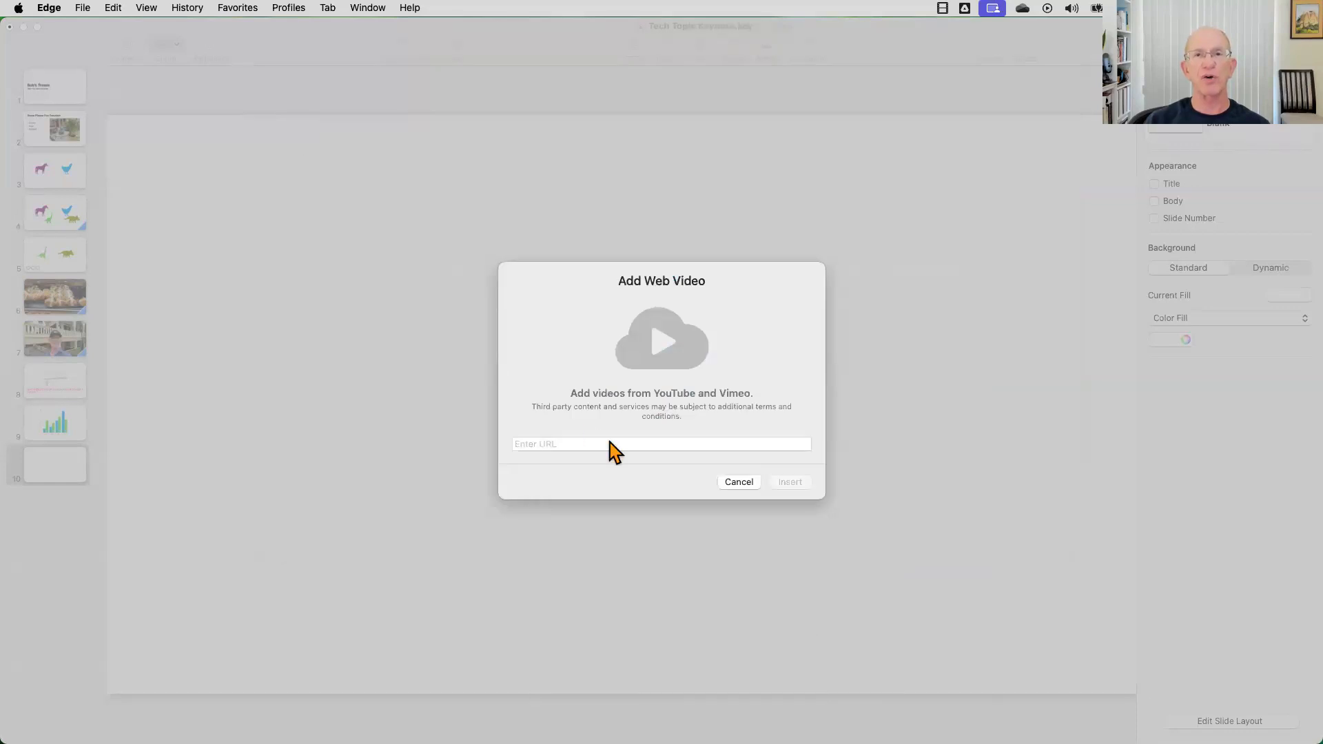
Paste the copied YouTube link as the web video URL and insert the video on slide 10.
{"action": "left_click", "coordinate": [566, 444]}
{"action": "left_click", "coordinate": [566, 444]}
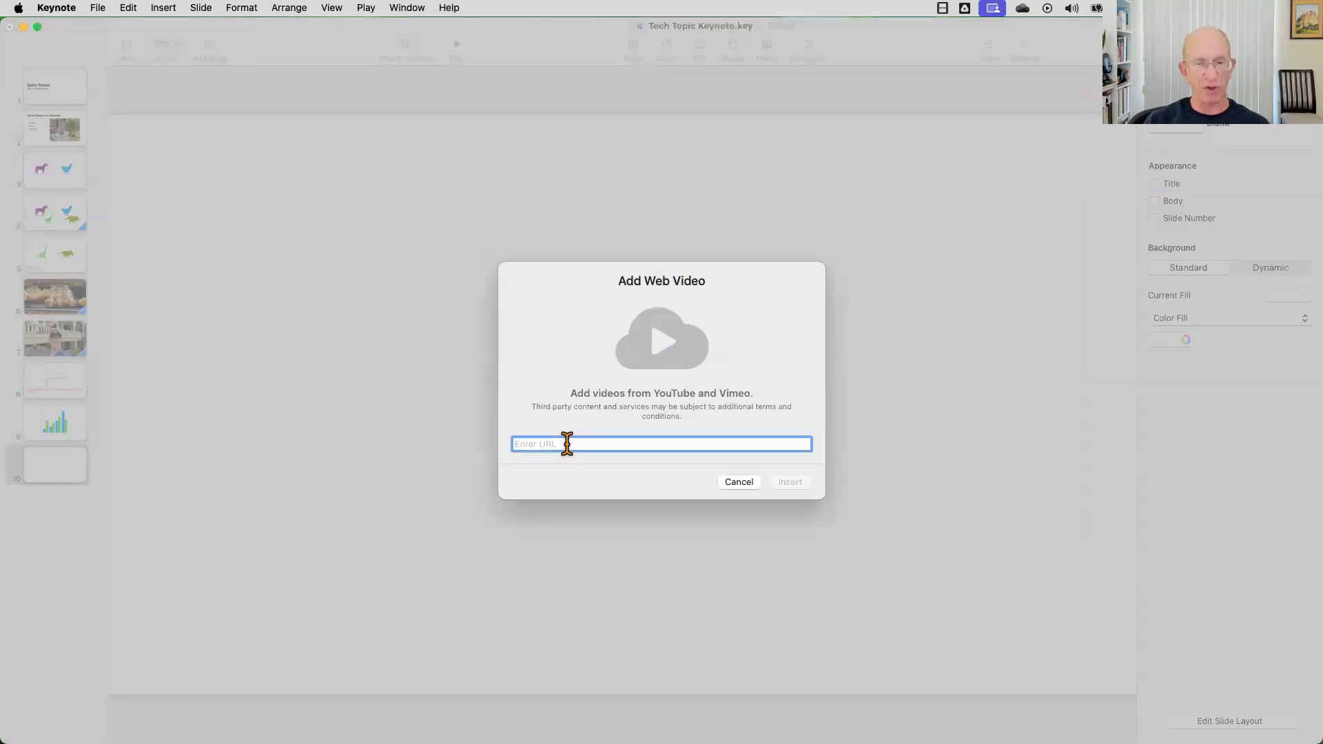
{"action": "key", "text": "super+v"}
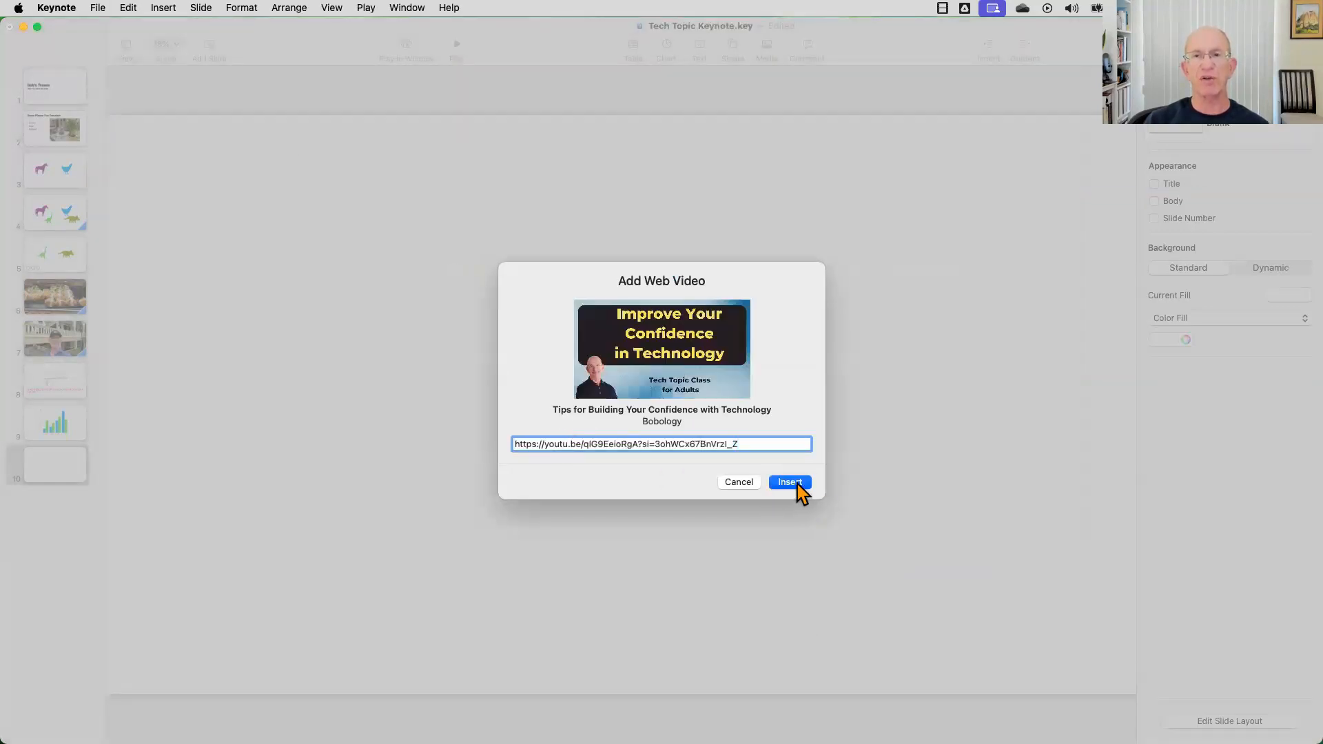
{"action": "left_click", "coordinate": [789, 482]}
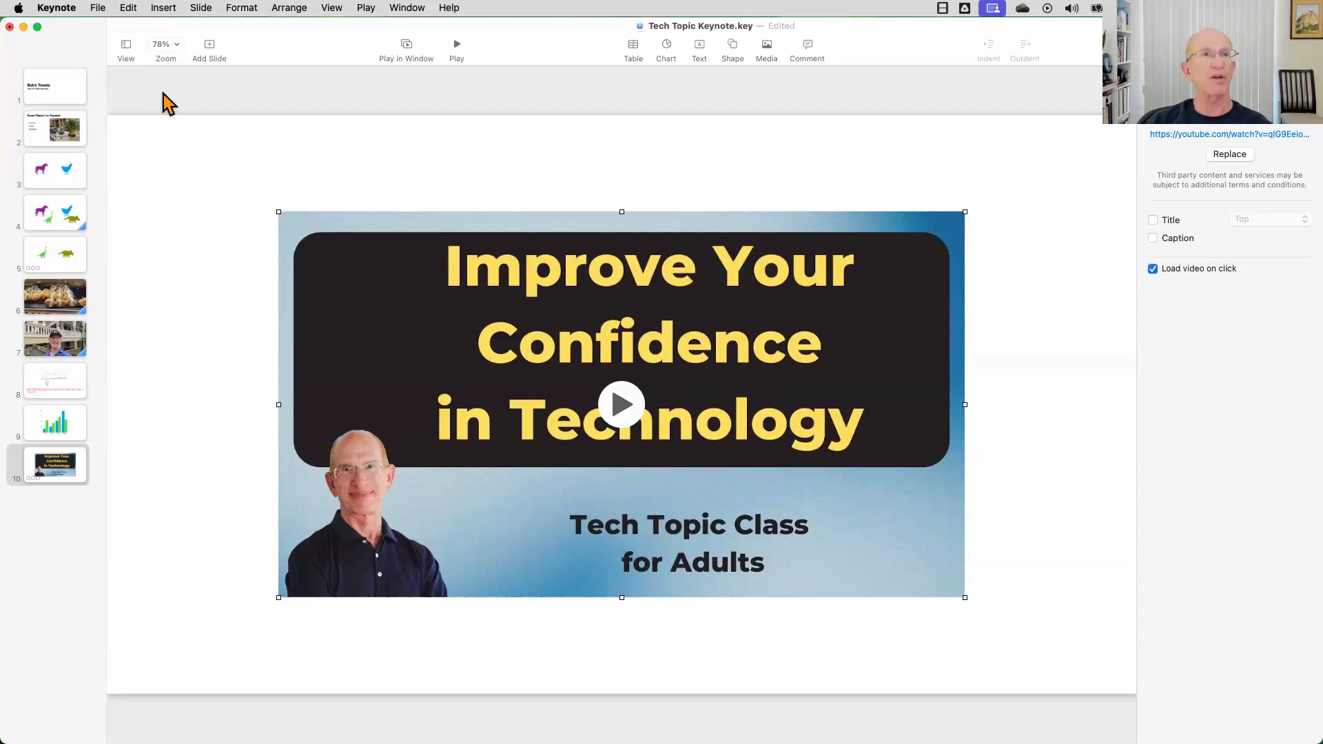
Add a Blank slide and insert the third Image Playground variation generated from the Desert suggestion, shifting it slightly toward the right.
{"action": "left_click", "coordinate": [210, 52]}
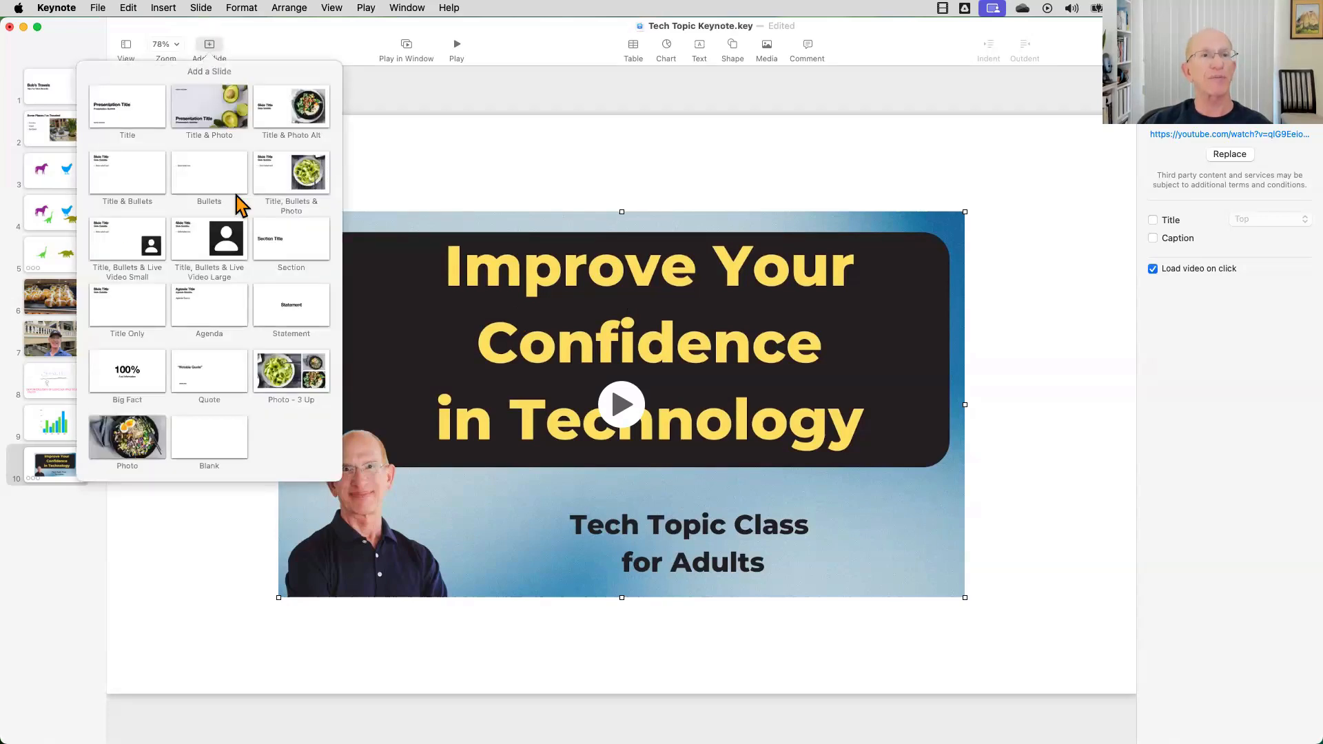
{"action": "left_click", "coordinate": [212, 449]}
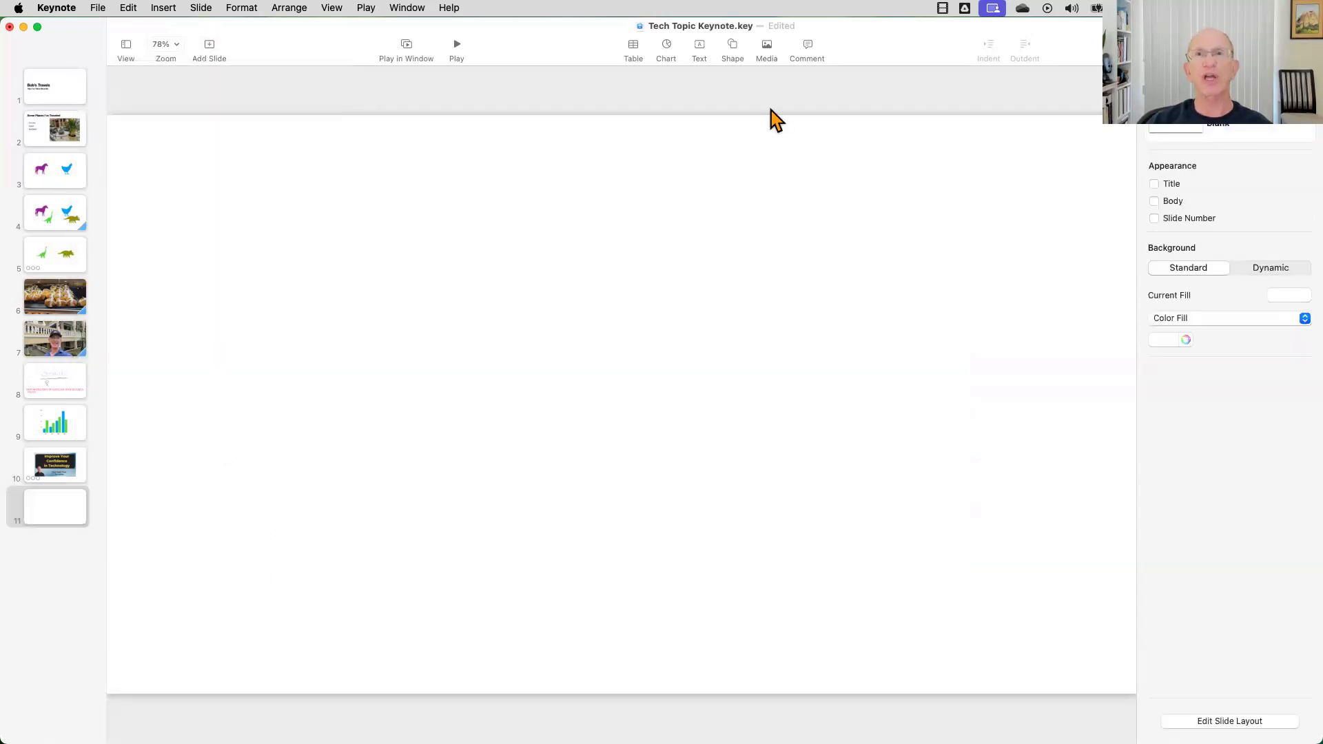
{"action": "left_click", "coordinate": [772, 51]}
{"action": "left_click", "coordinate": [790, 82]}
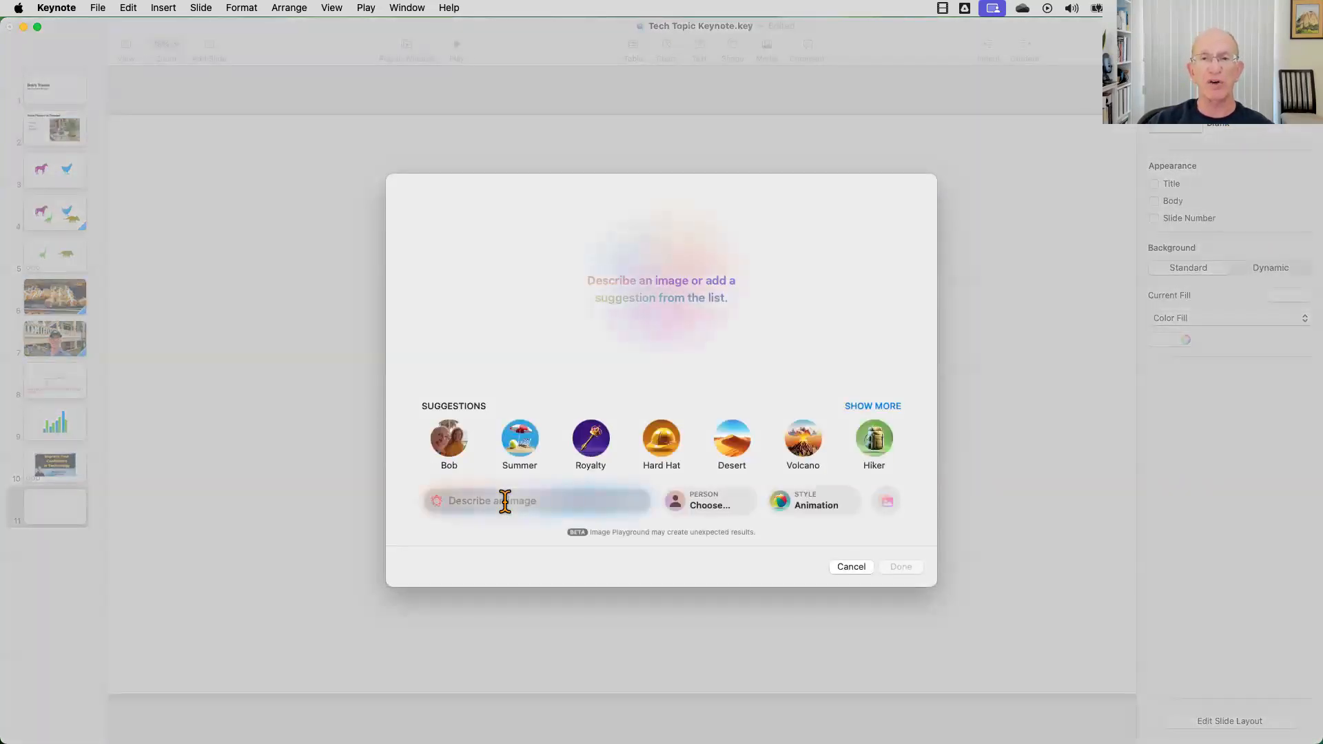
{"action": "left_click", "coordinate": [732, 445]}
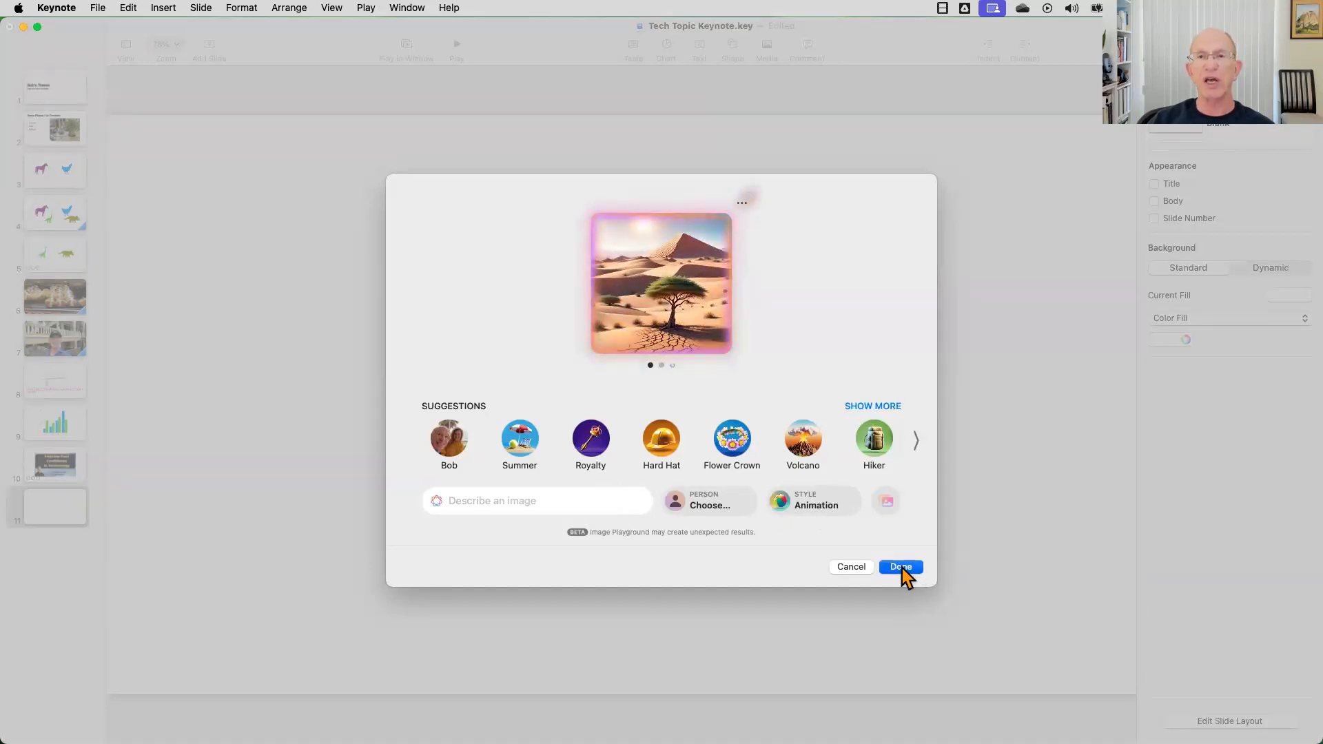
{"action": "left_click", "coordinate": [756, 288]}
{"action": "left_click", "coordinate": [755, 288]}
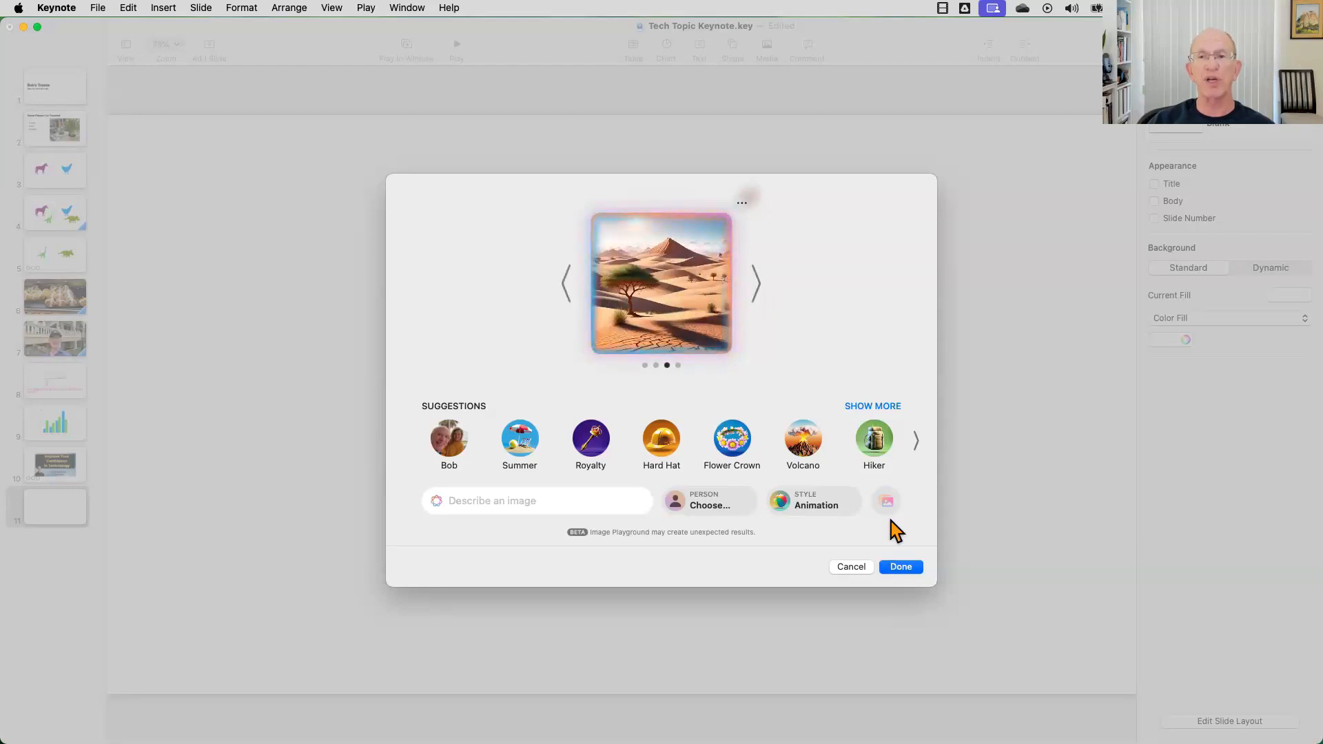
{"action": "left_click", "coordinate": [906, 568]}
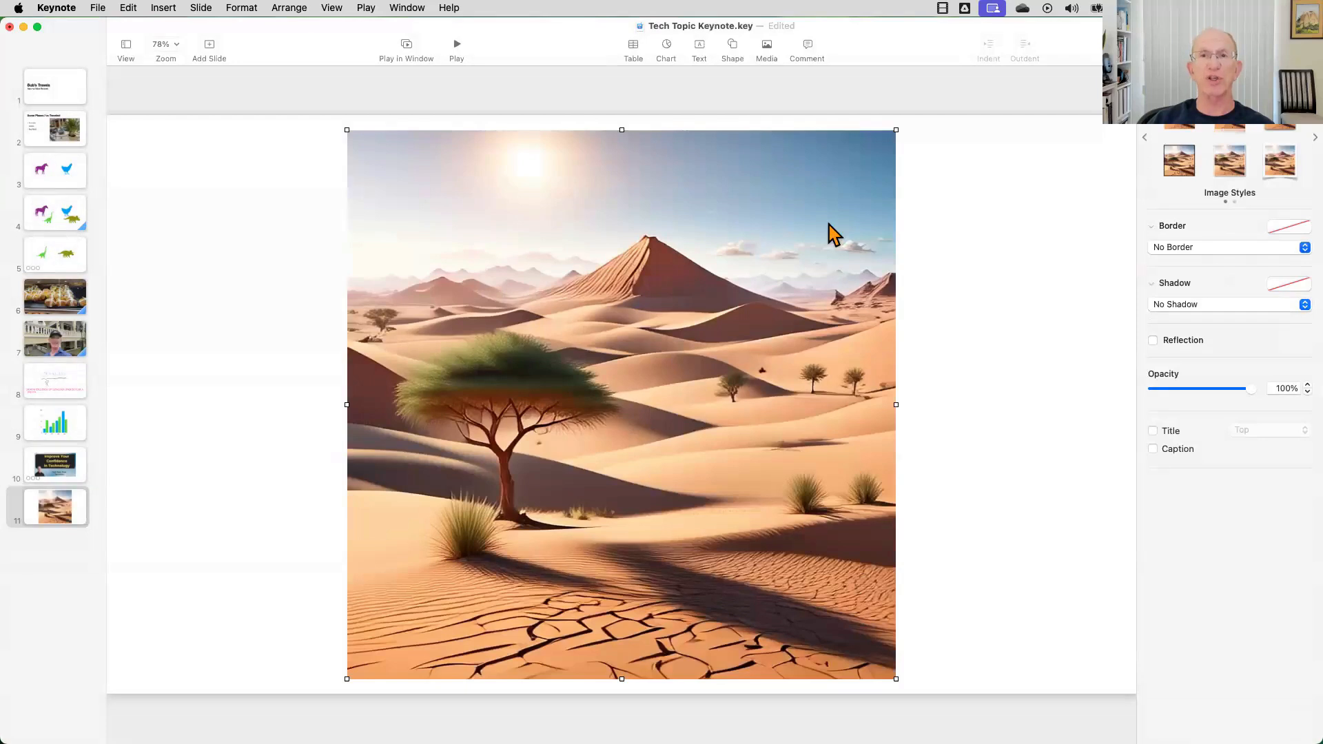
{"action": "left_click_drag", "start_coordinate": [709, 272], "coordinate": [767, 269]}
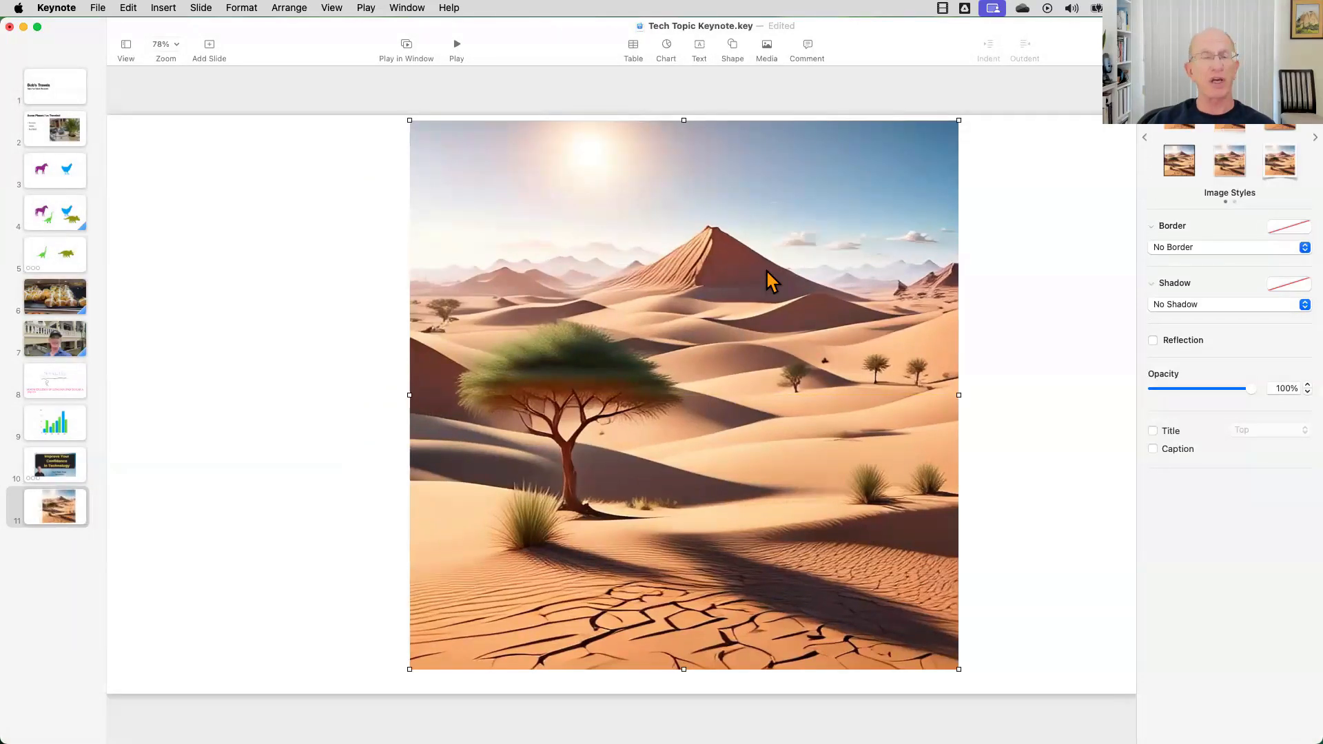
Generate a second Image Playground picture in the Sketch style with the Fantasy theme and insert it on the desert slide.
{"action": "left_click", "coordinate": [765, 51]}
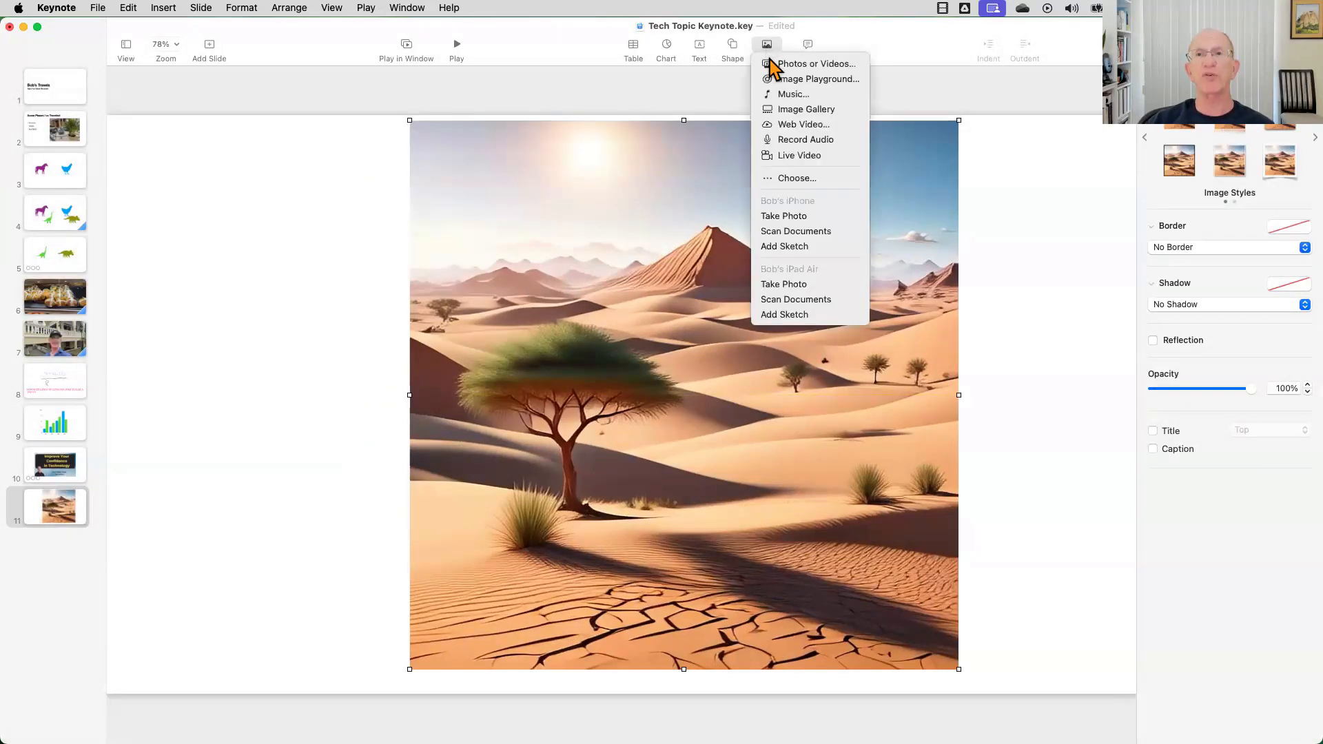
{"action": "left_click", "coordinate": [783, 80]}
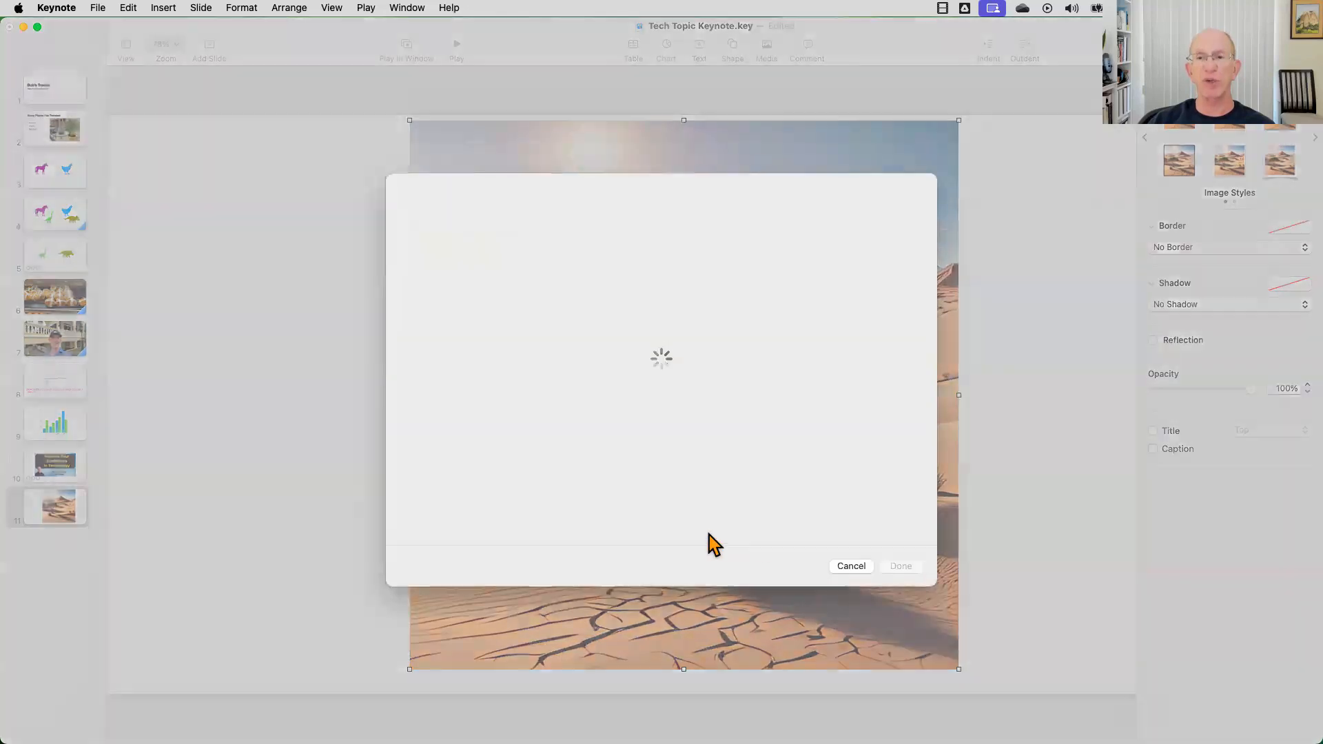
{"action": "left_click", "coordinate": [820, 502]}
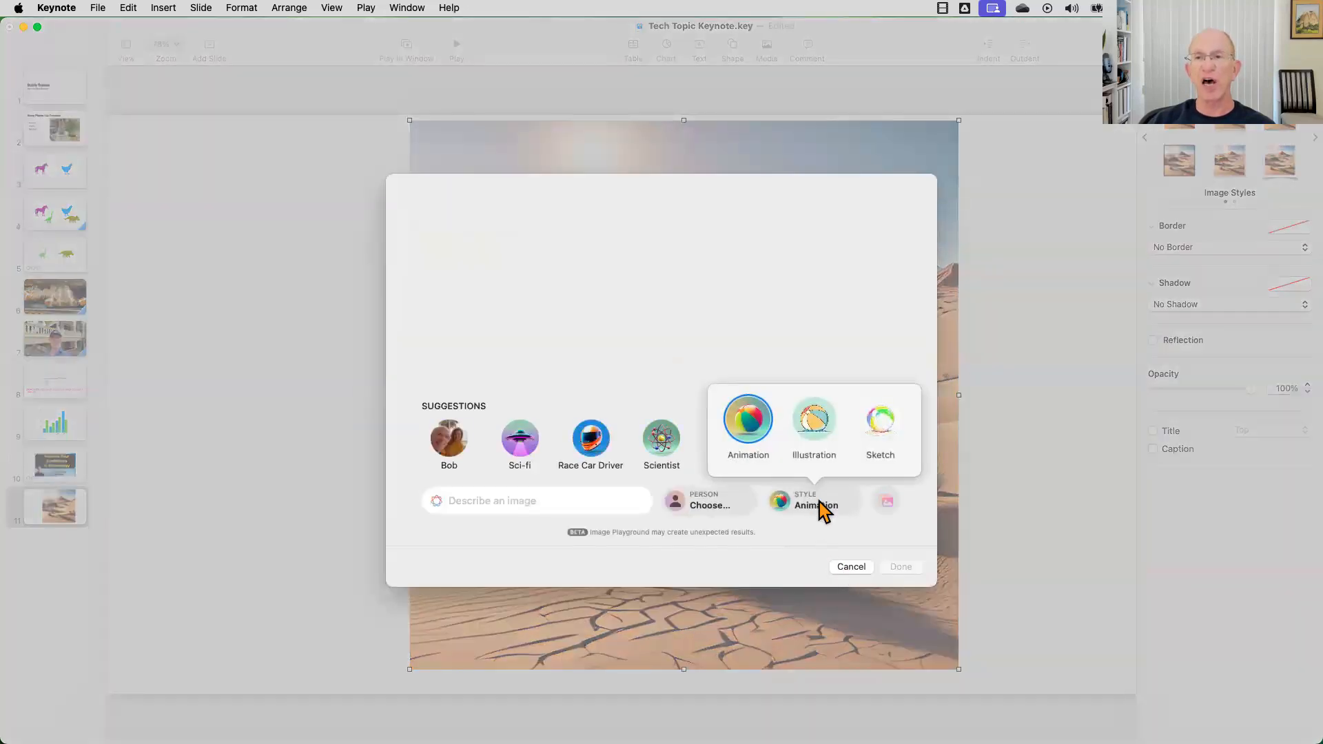
{"action": "left_click", "coordinate": [883, 424]}
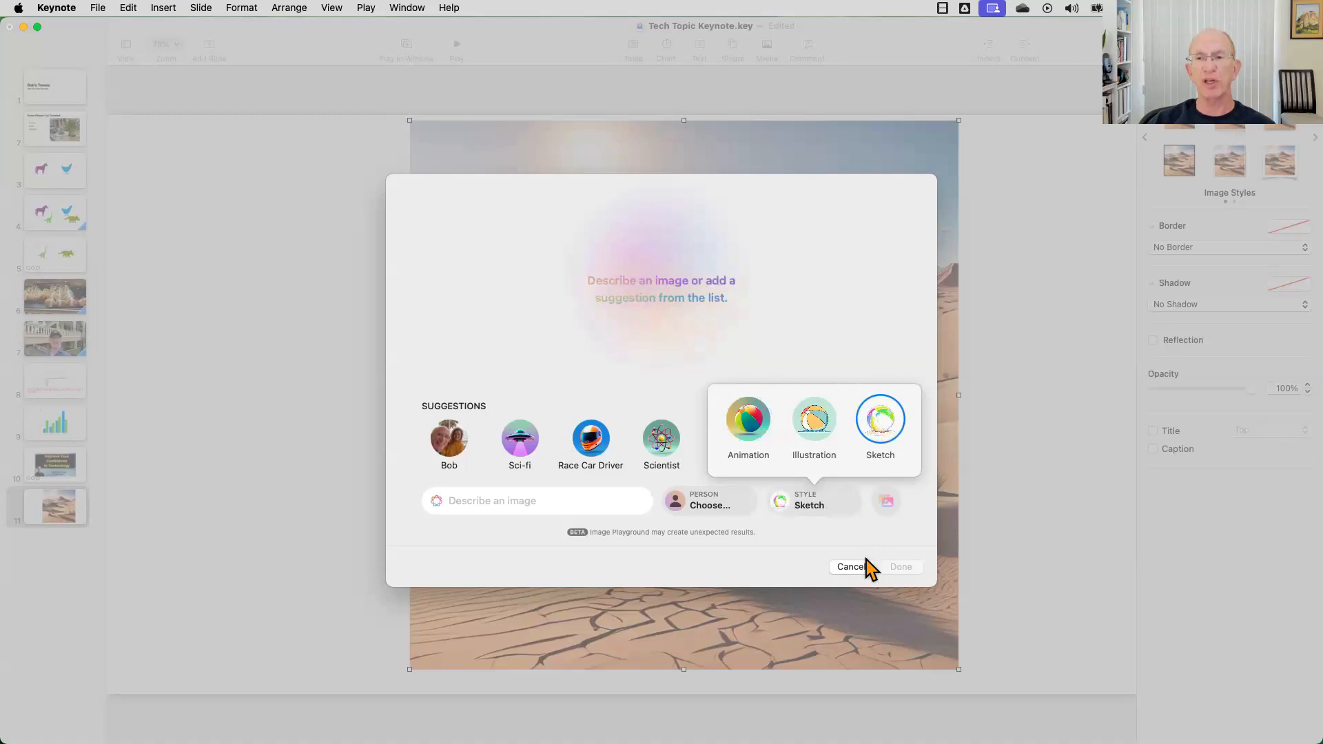
{"action": "left_click", "coordinate": [812, 554]}
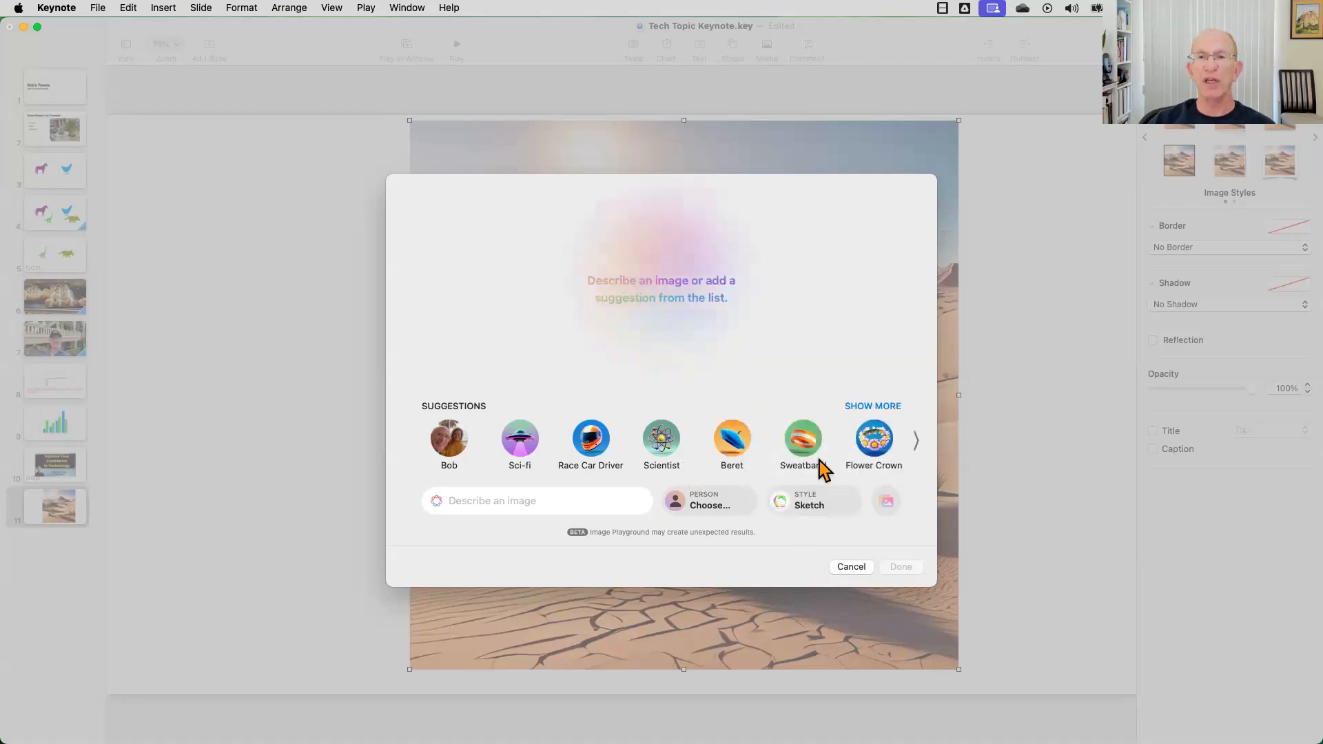
{"action": "left_click", "coordinate": [873, 406]}
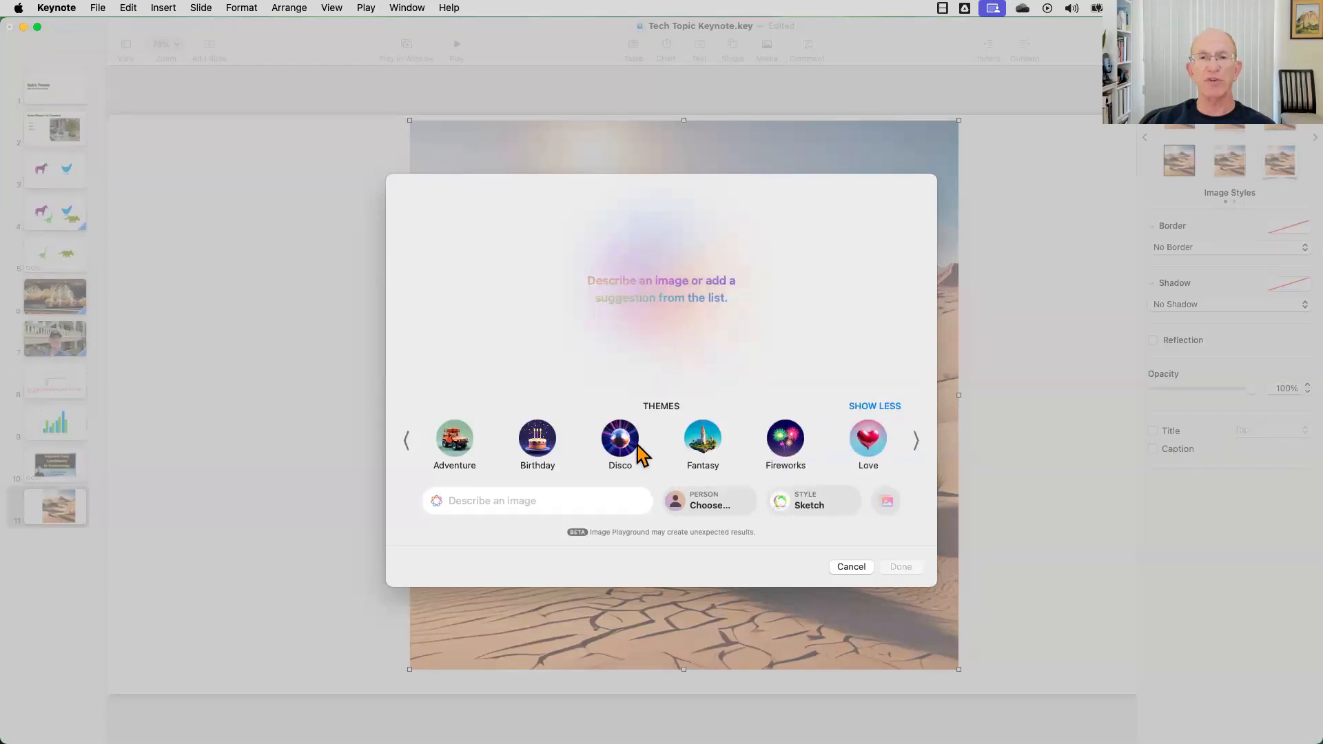
{"action": "left_click", "coordinate": [708, 443]}
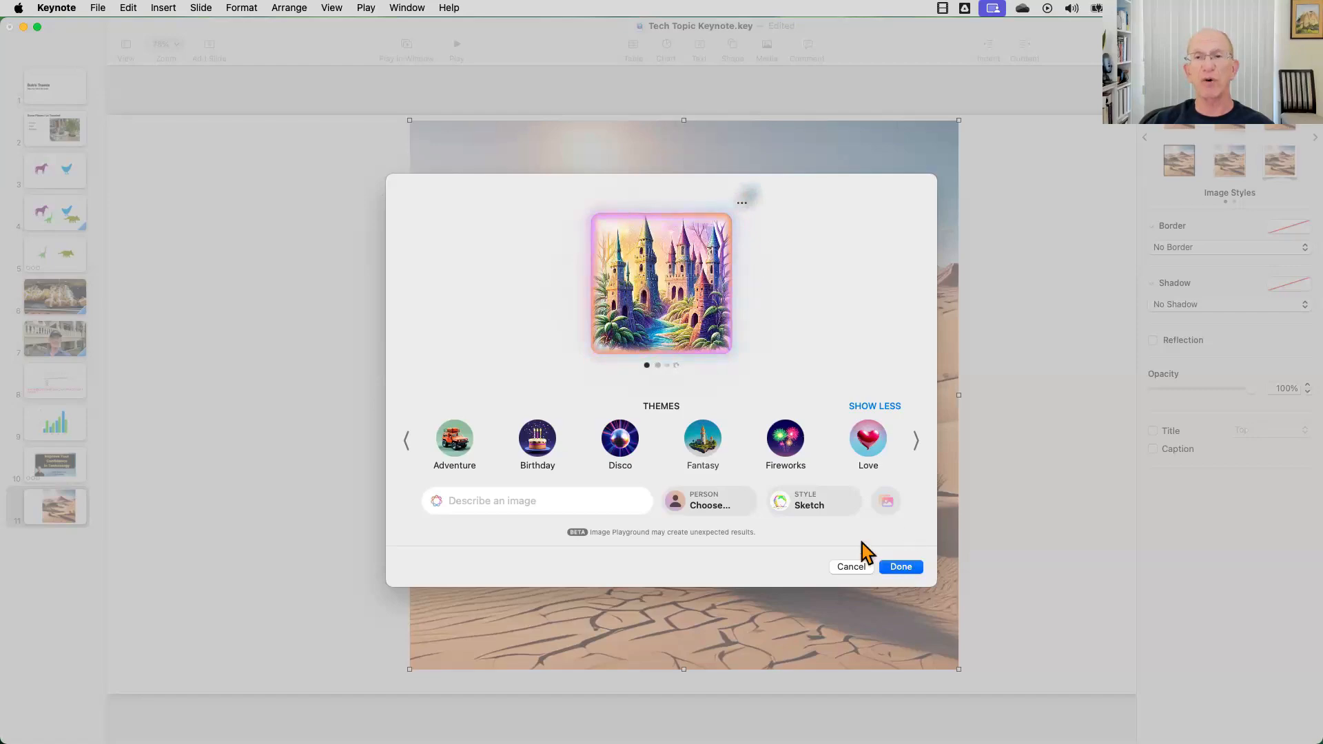
{"action": "left_click", "coordinate": [691, 330]}
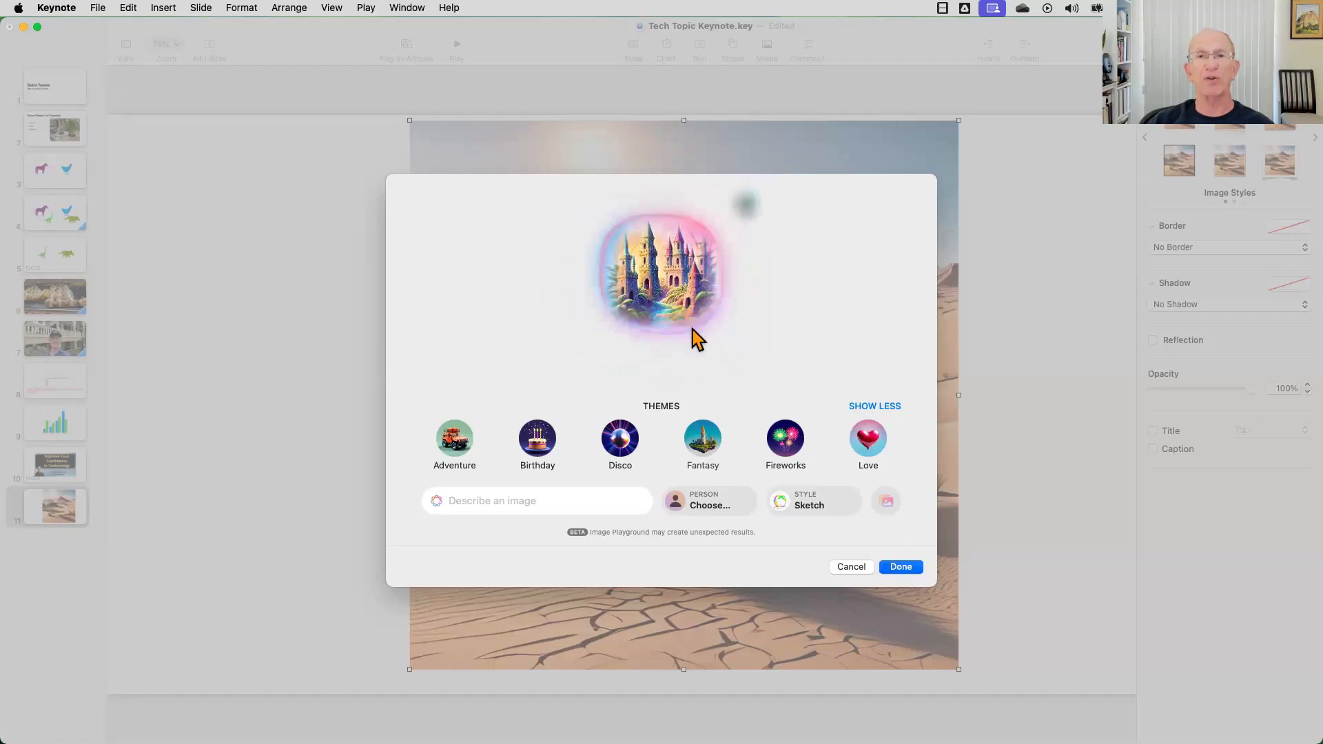
{"action": "left_click", "coordinate": [902, 567]}
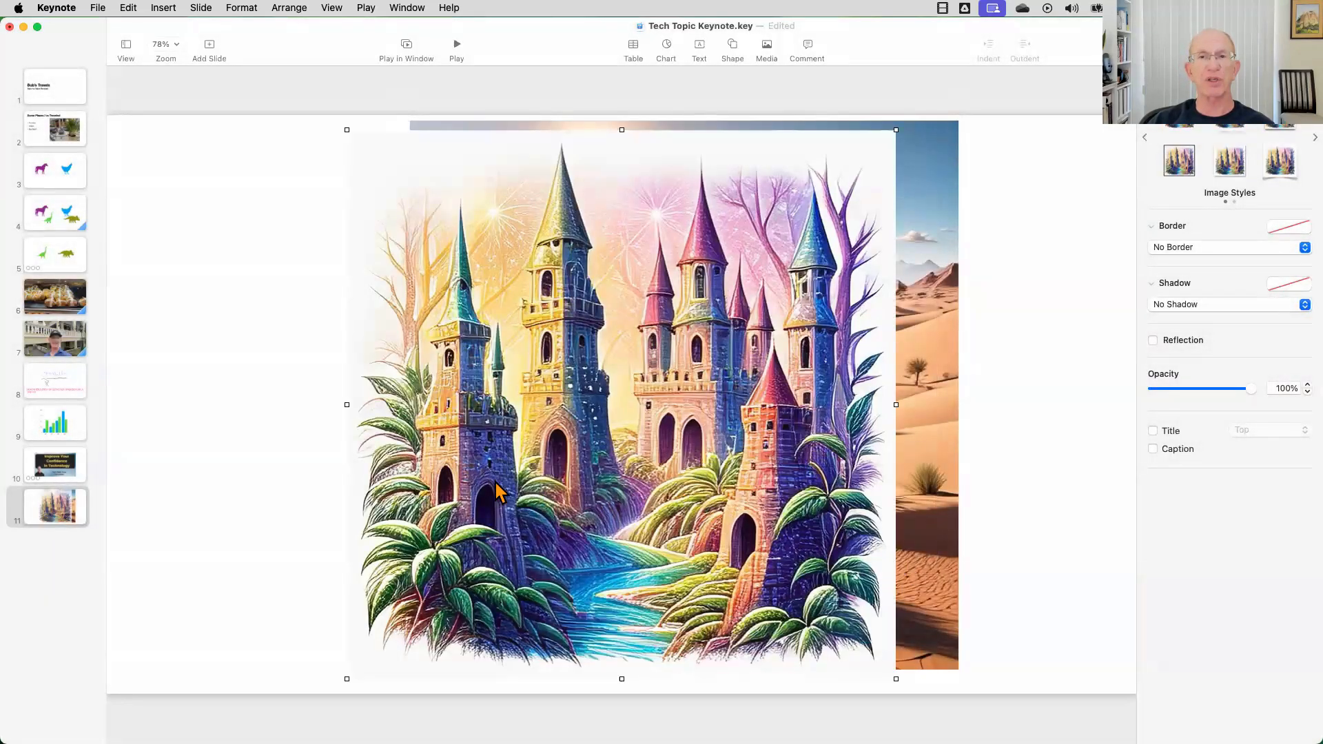
Shrink both generated images and arrange them side by side, with the castle picture left of the desert picture.
{"action": "left_click_drag", "start_coordinate": [718, 427], "coordinate": [507, 422]}
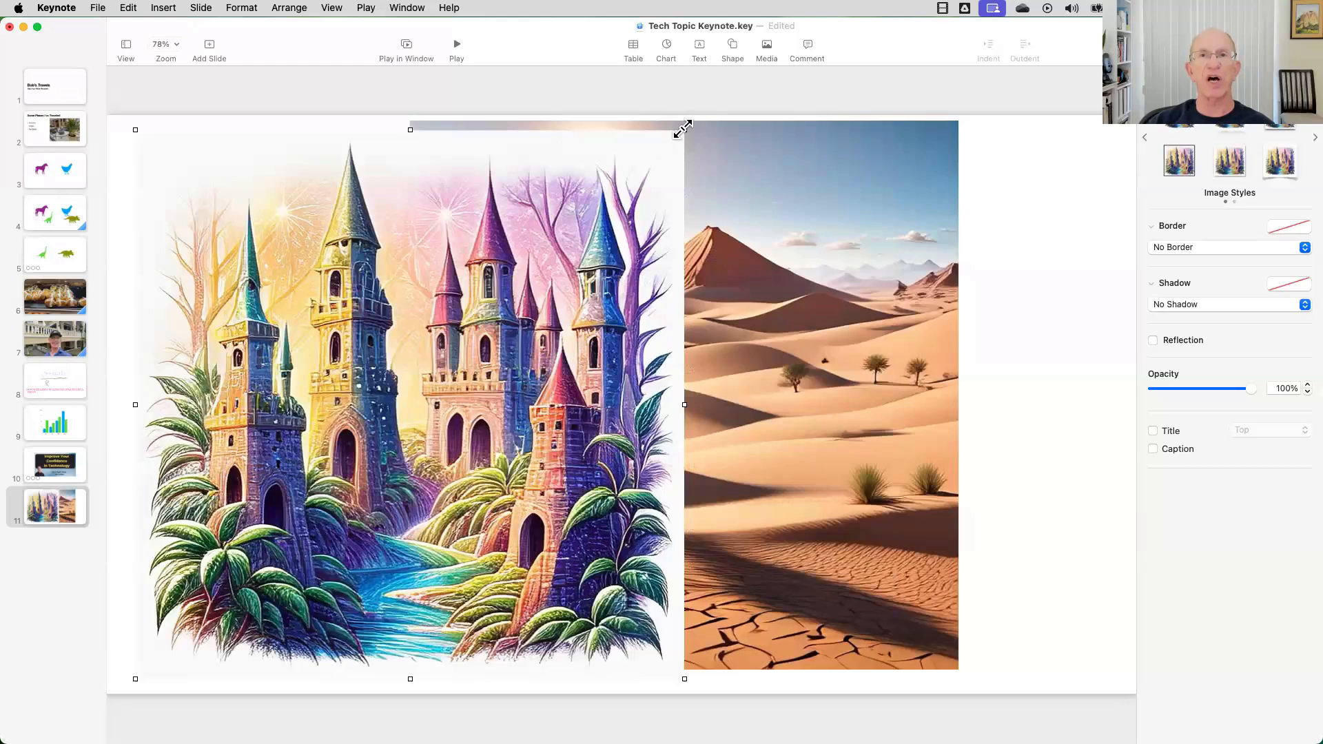
{"action": "left_click_drag", "start_coordinate": [682, 130], "coordinate": [520, 295]}
{"action": "left_click", "coordinate": [443, 153]}
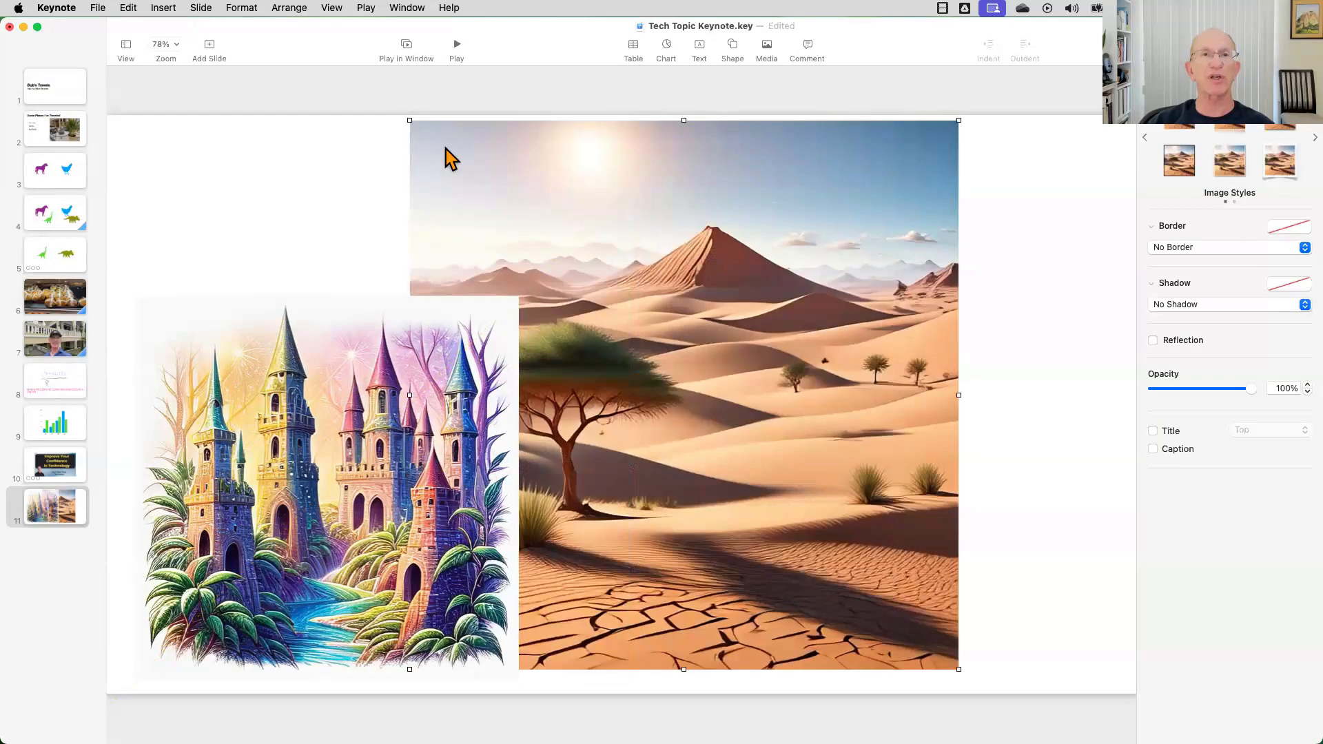
{"action": "left_click_drag", "start_coordinate": [409, 120], "coordinate": [666, 302]}
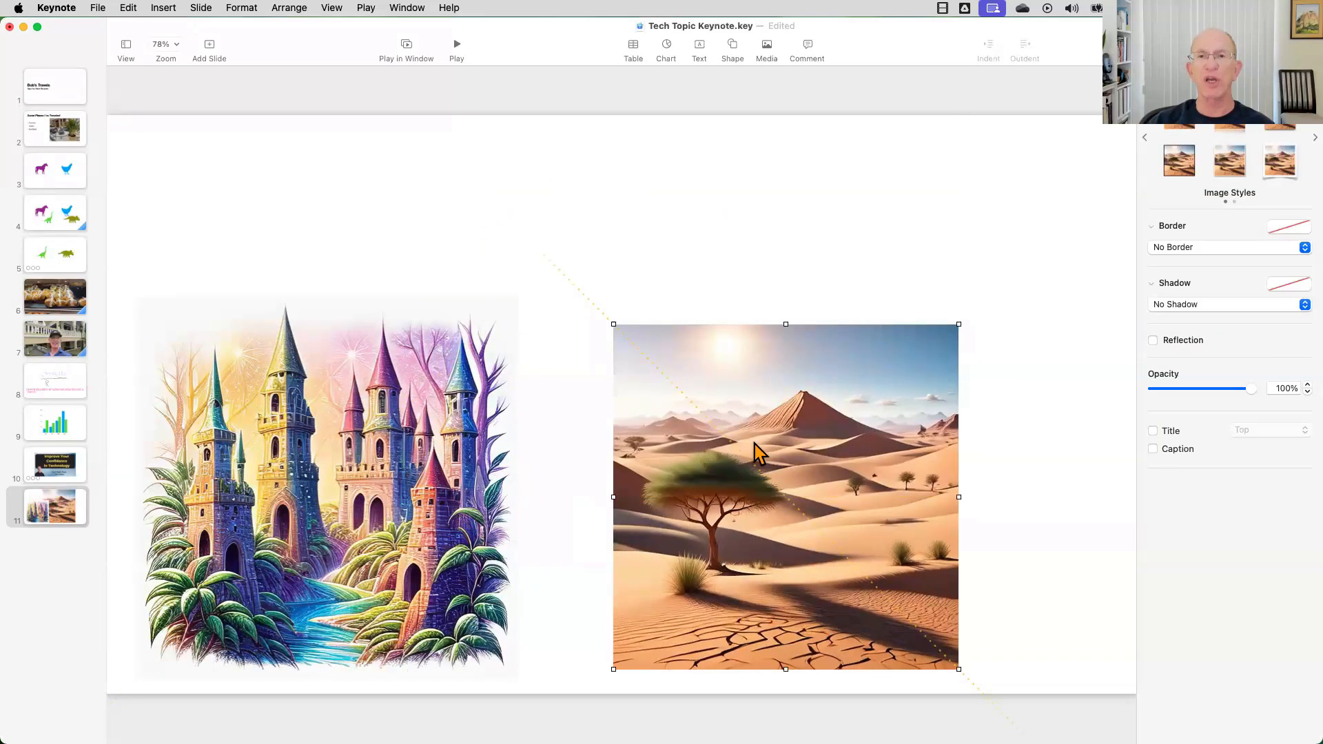
{"action": "left_click_drag", "start_coordinate": [757, 455], "coordinate": [836, 398]}
{"action": "left_click_drag", "start_coordinate": [303, 451], "coordinate": [351, 403]}
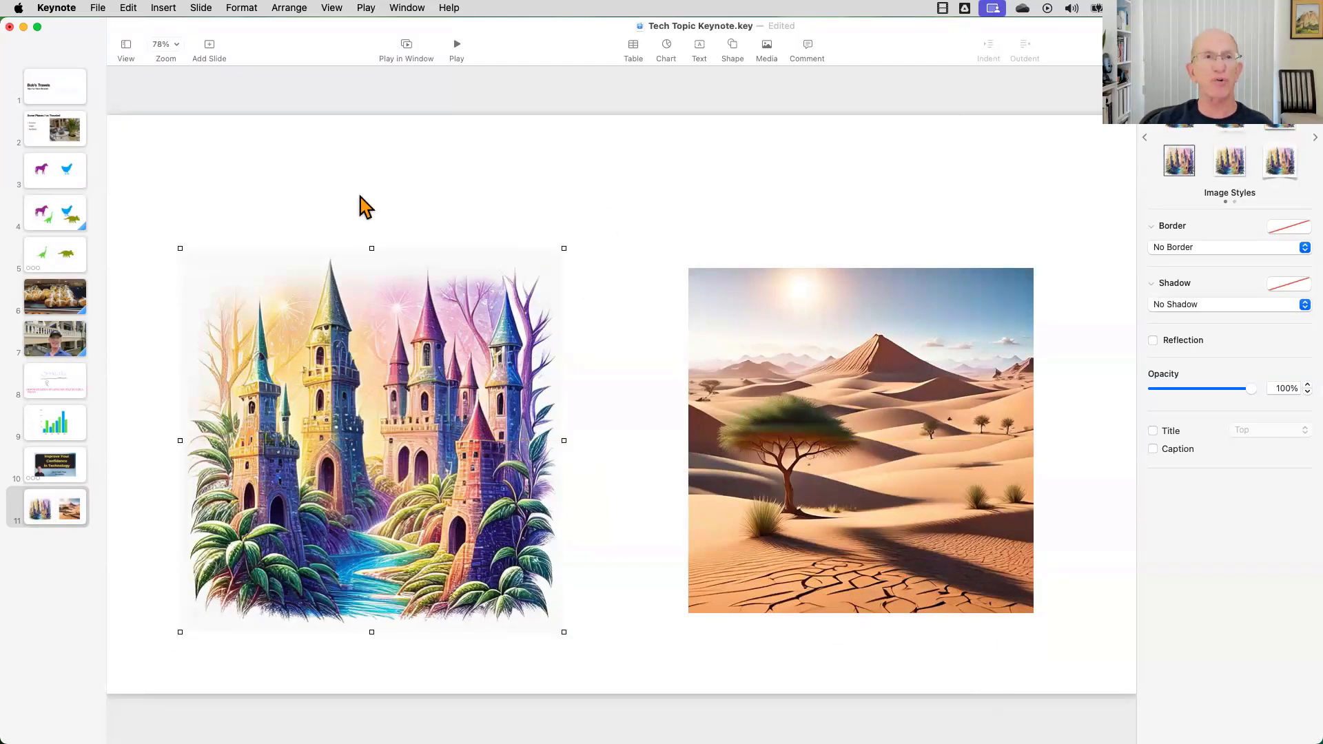
Quit Keynote and save the changes to Tech Topic Keynote.key.
{"action": "left_click", "coordinate": [56, 7]}
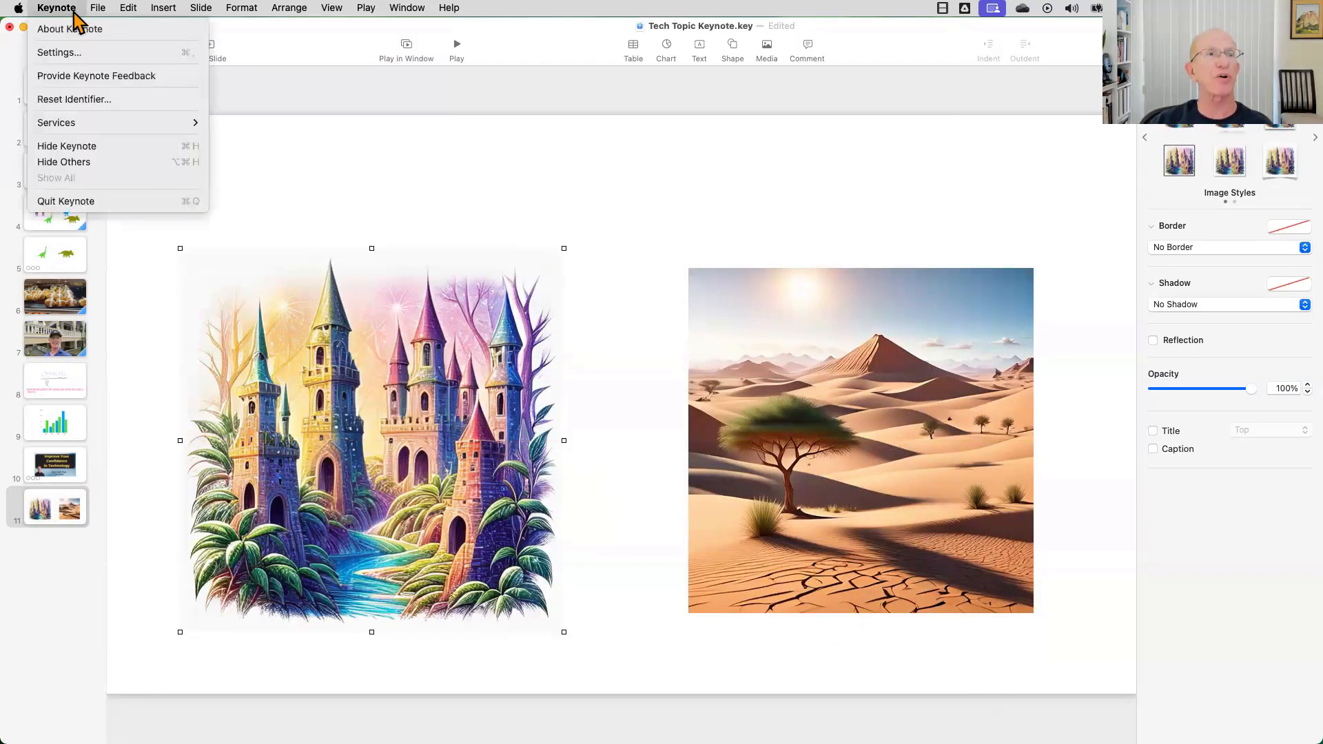
{"action": "left_click", "coordinate": [122, 204]}
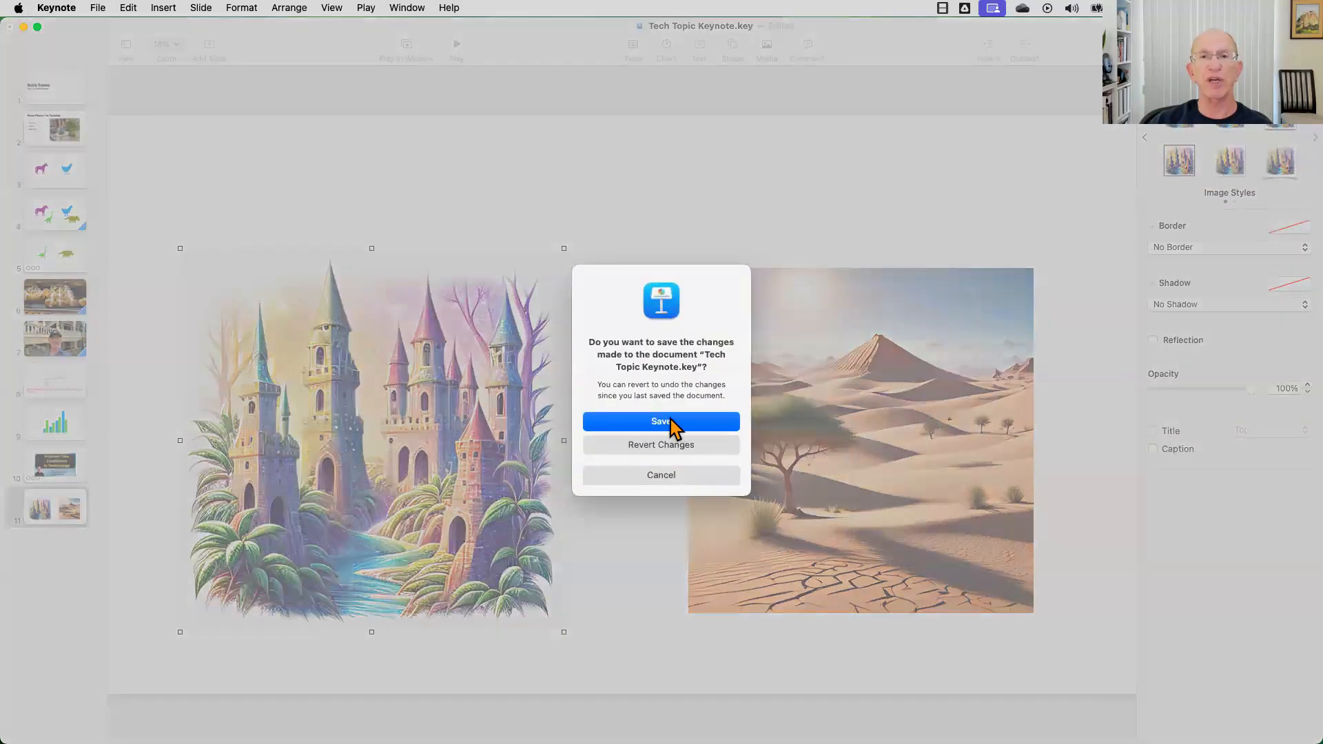
{"action": "left_click", "coordinate": [661, 422]}
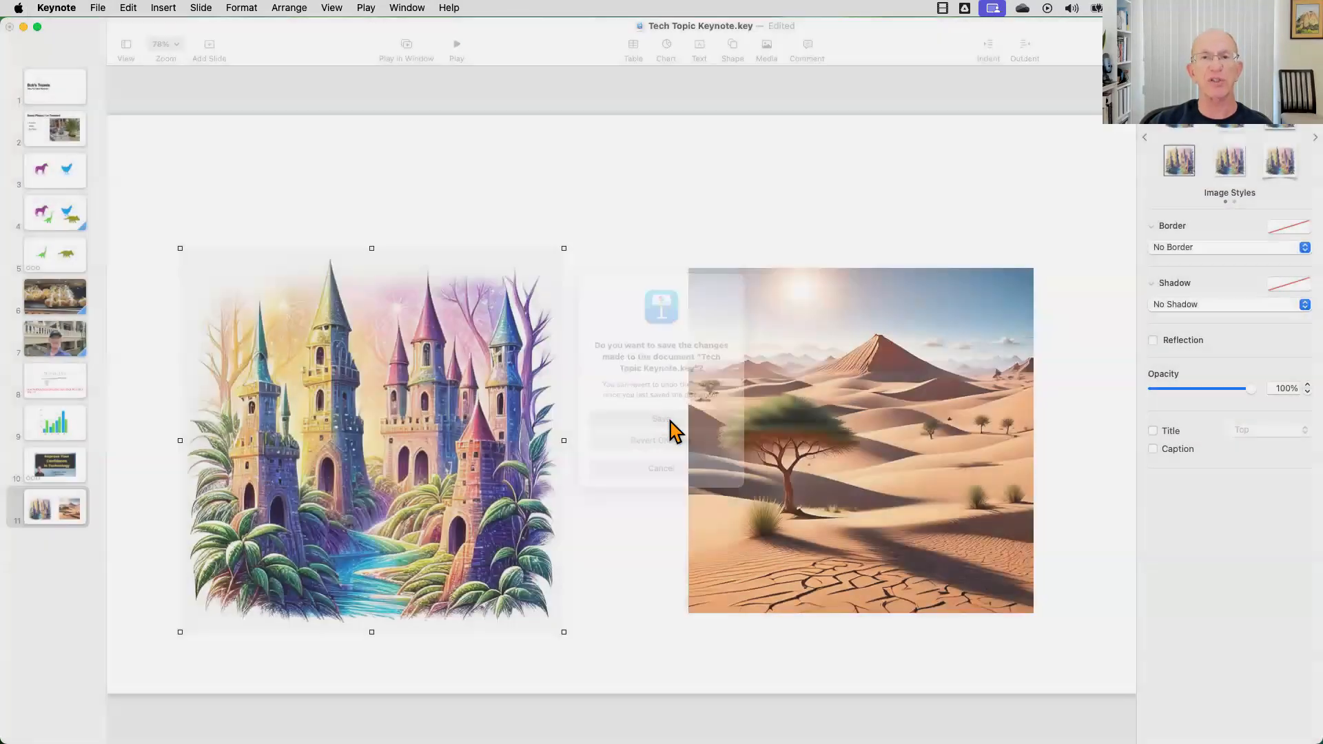